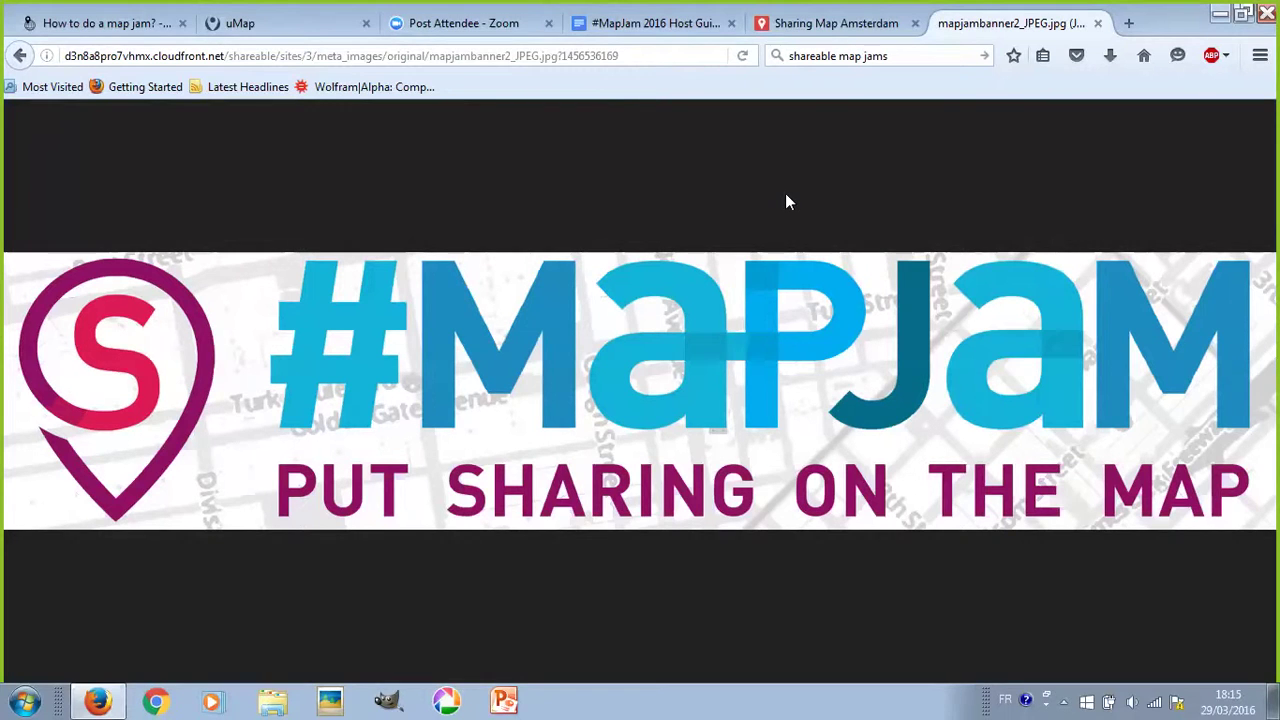
- In the uMap tab, load the uMap home page at umap.openstreetmap.fr/en/
left_click(298, 30)
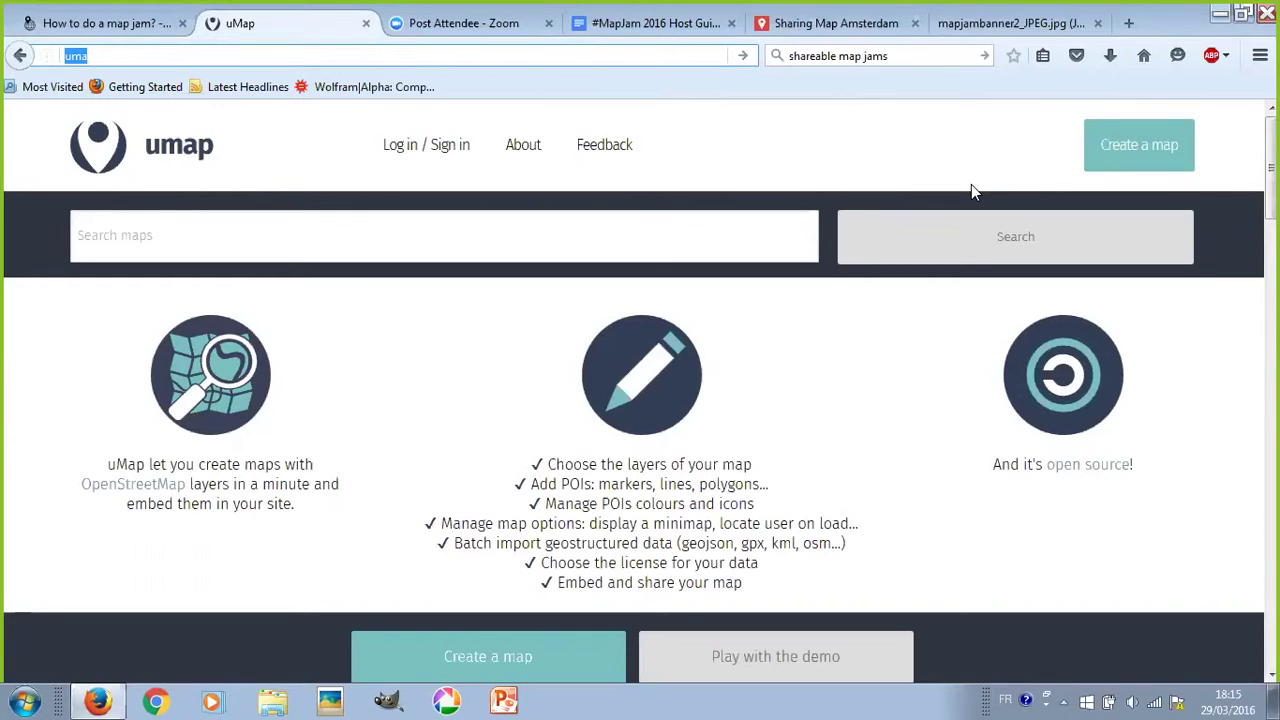
left_click(643, 57)
type("p.openstreetmap.fr/")
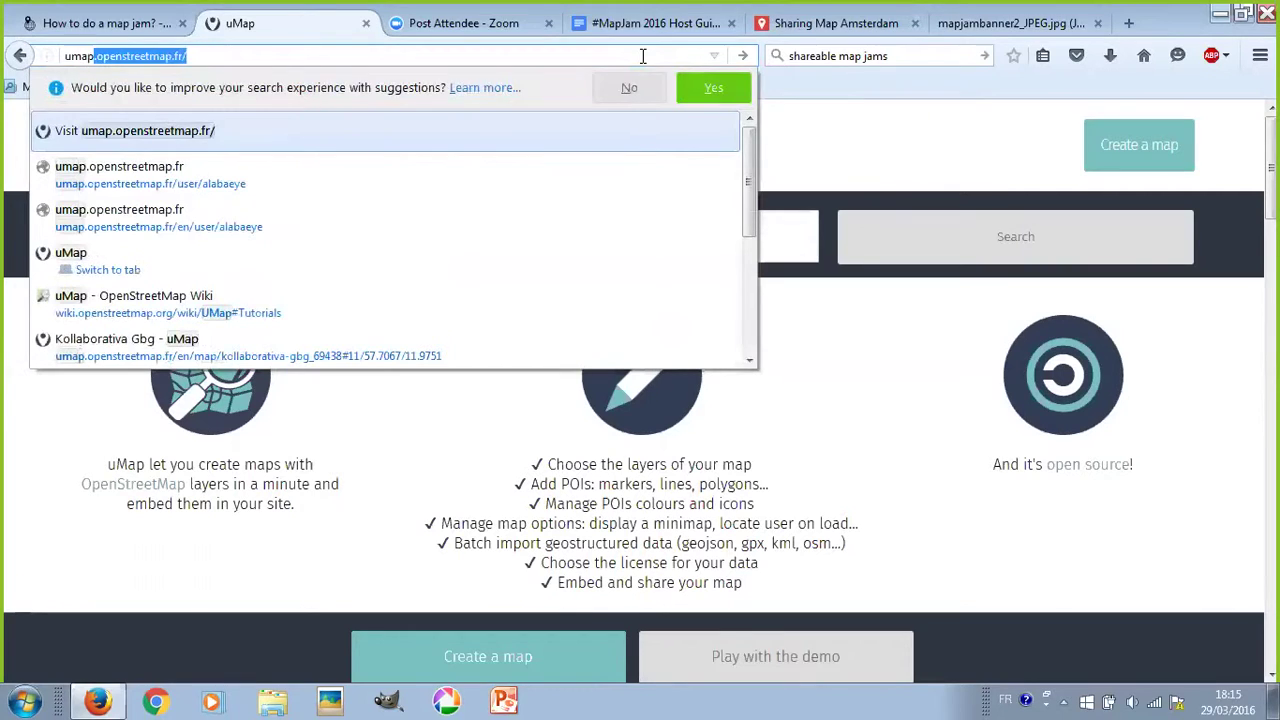
key("Return")
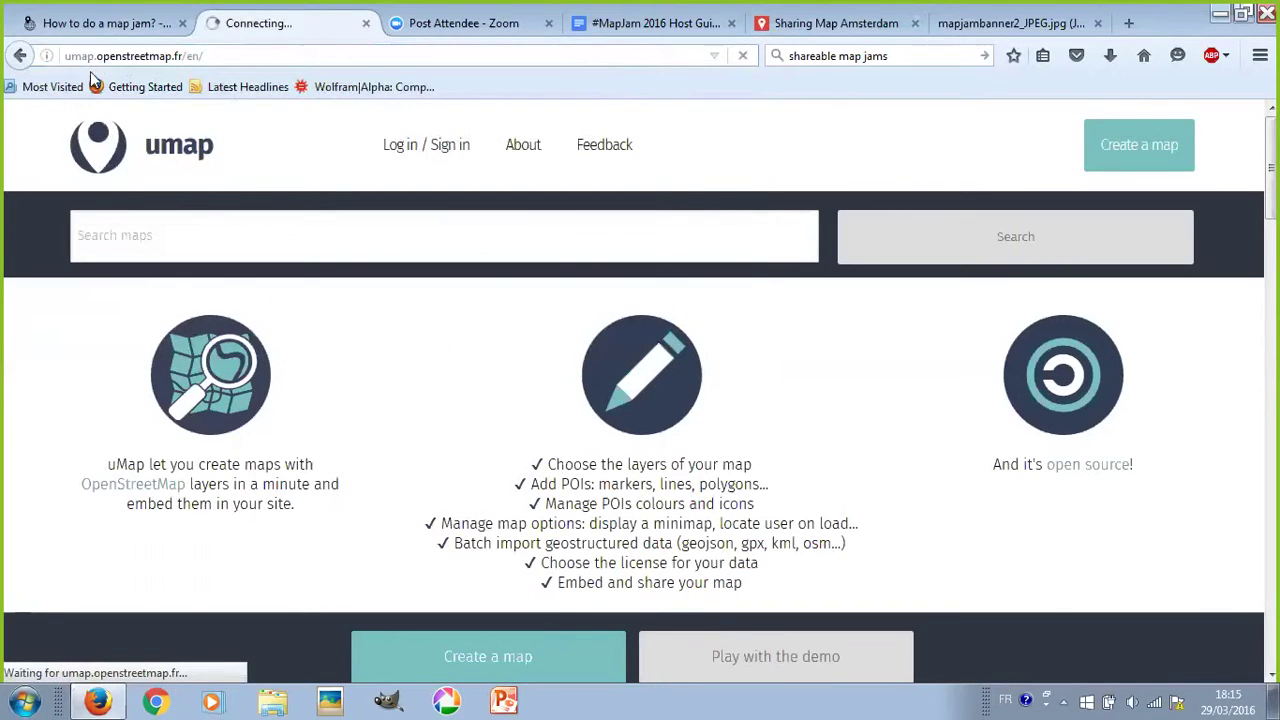
left_click(71, 56)
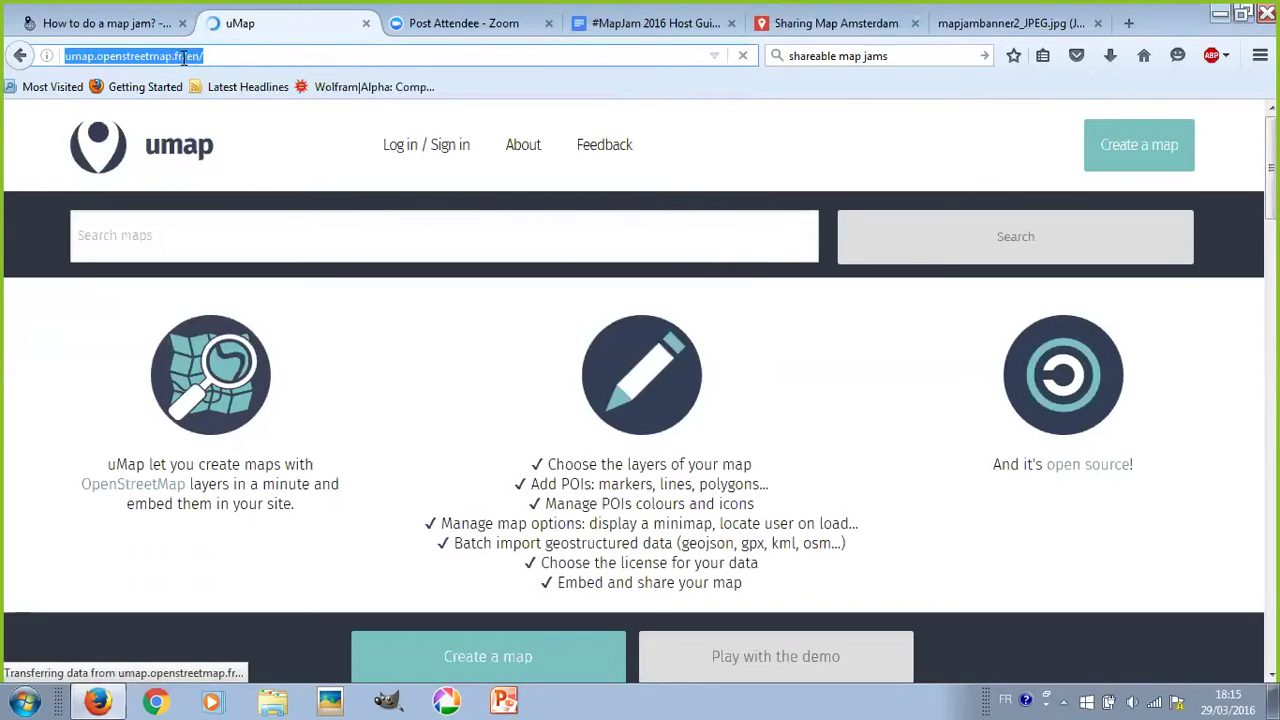
left_click(198, 56)
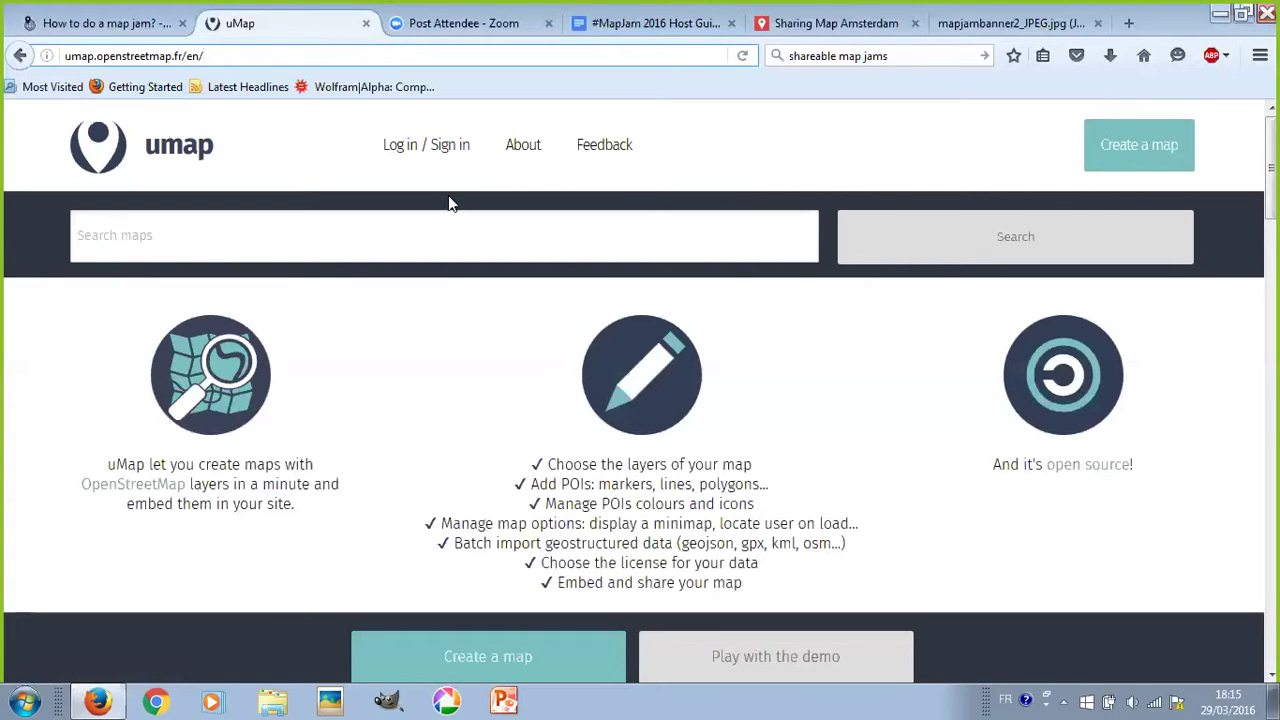
- Log in to uMap with the Twitter provider and authorize the app
left_click(458, 155)
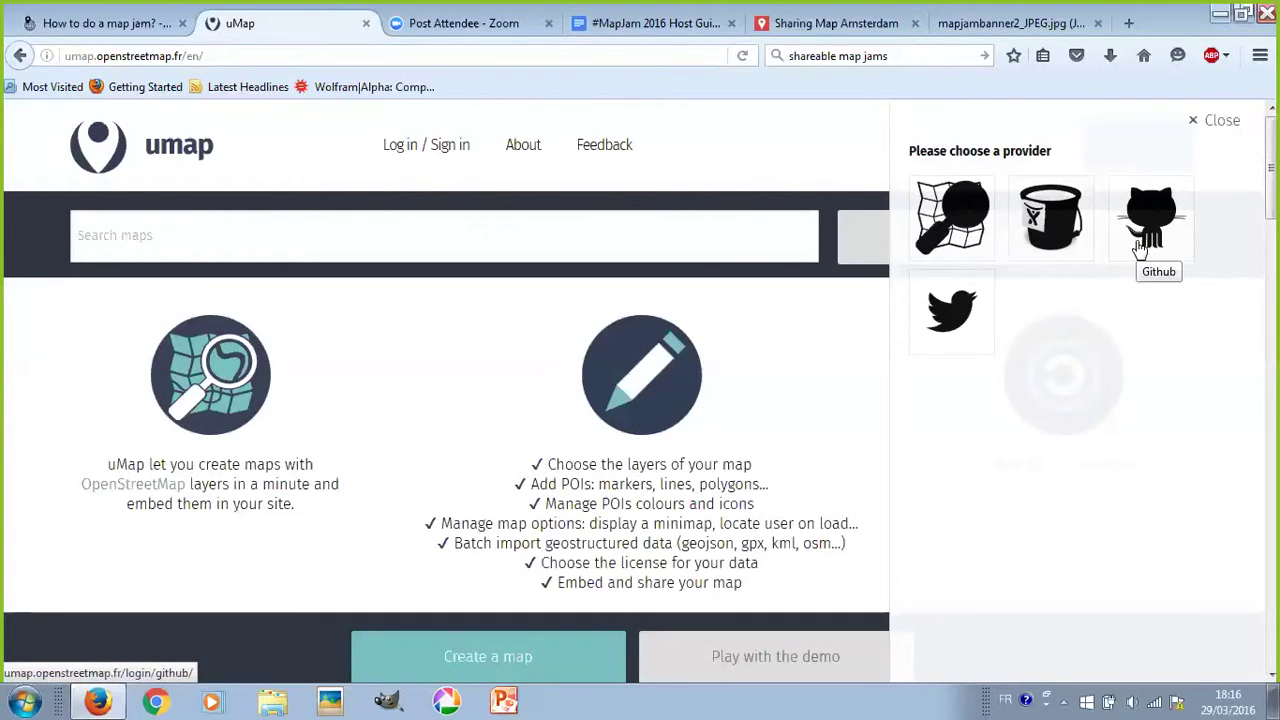
left_click(952, 314)
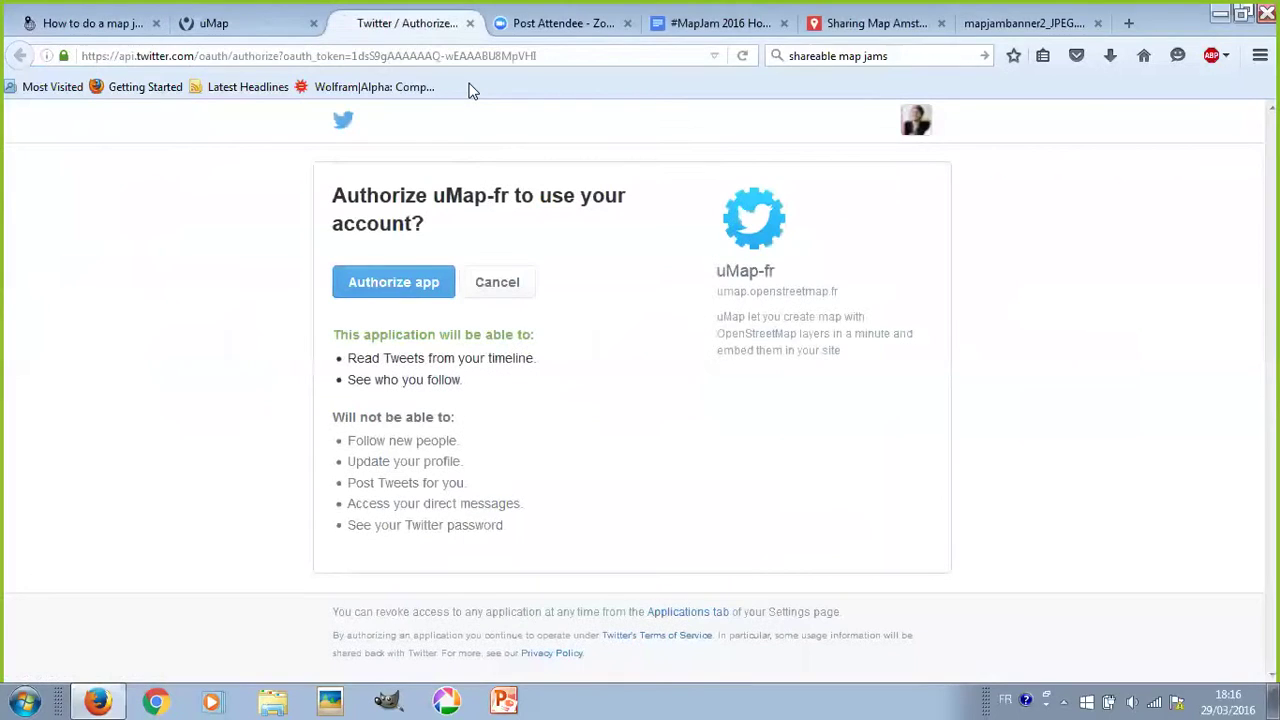
left_click(420, 278)
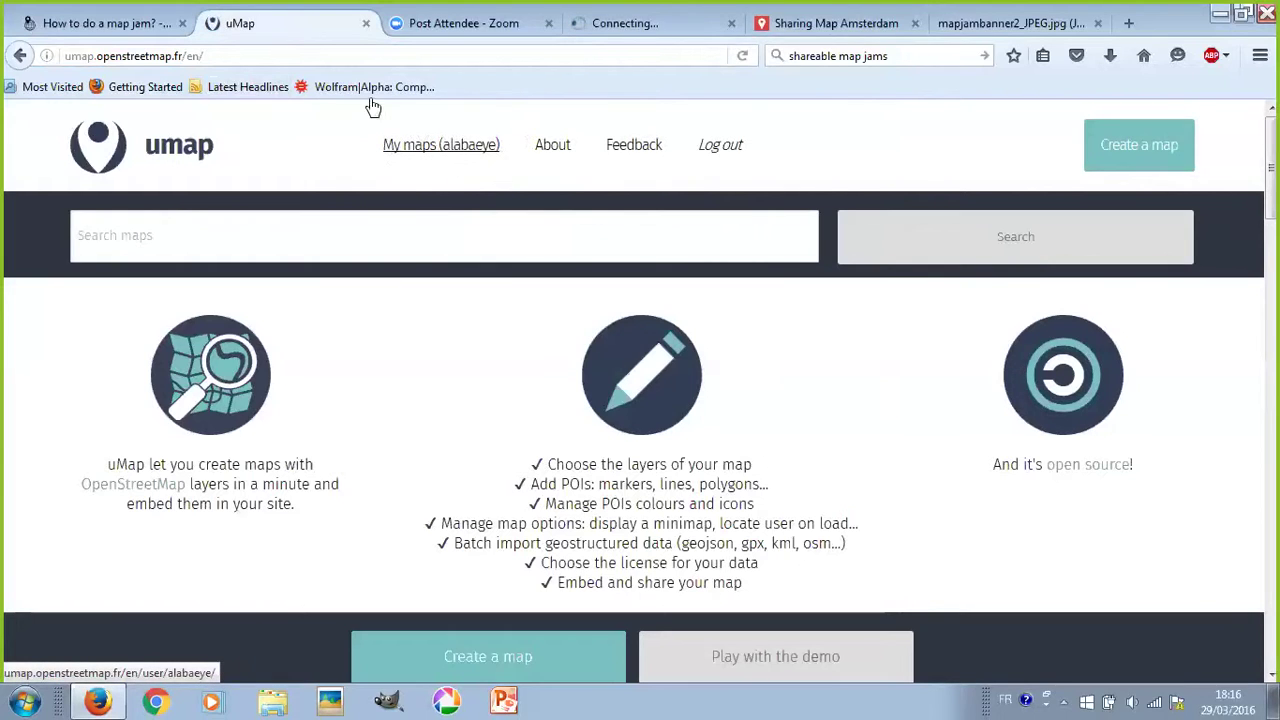
- Open My maps, load more of the saved maps, and return to the top of the list
left_click(428, 154)
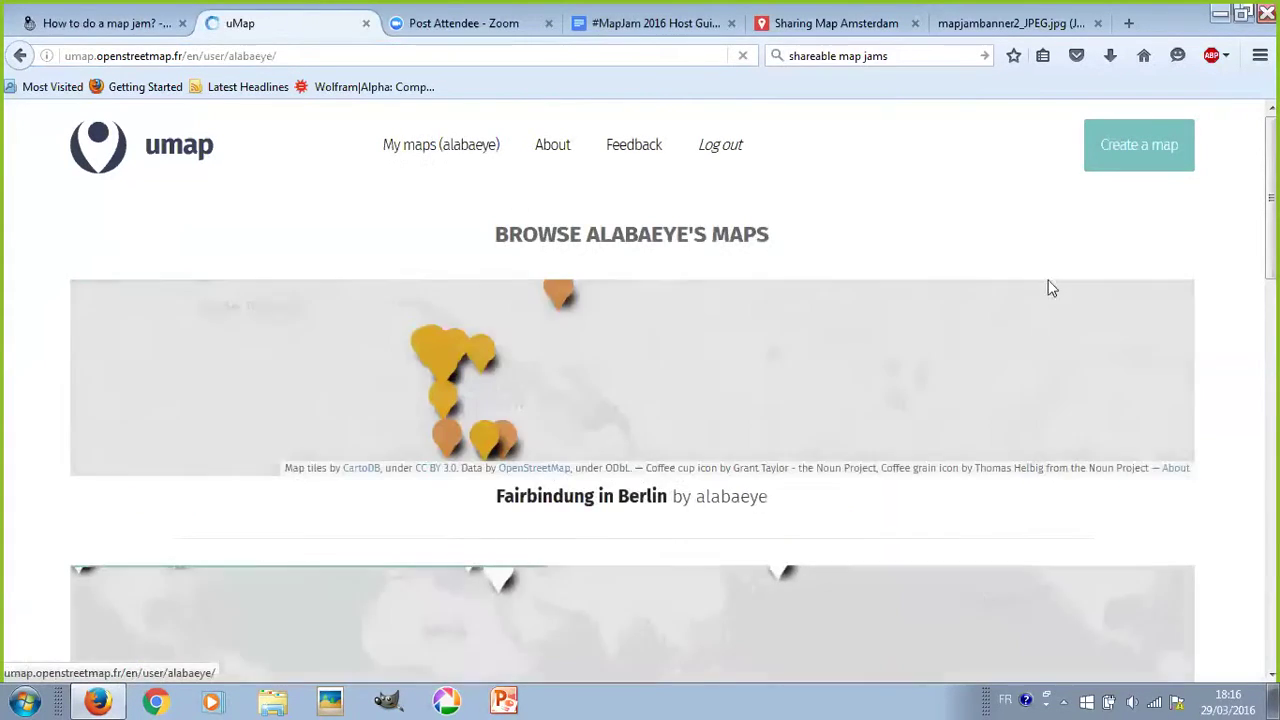
scroll(1005, 263, "down", 2)
scroll(1008, 260, "down", 8)
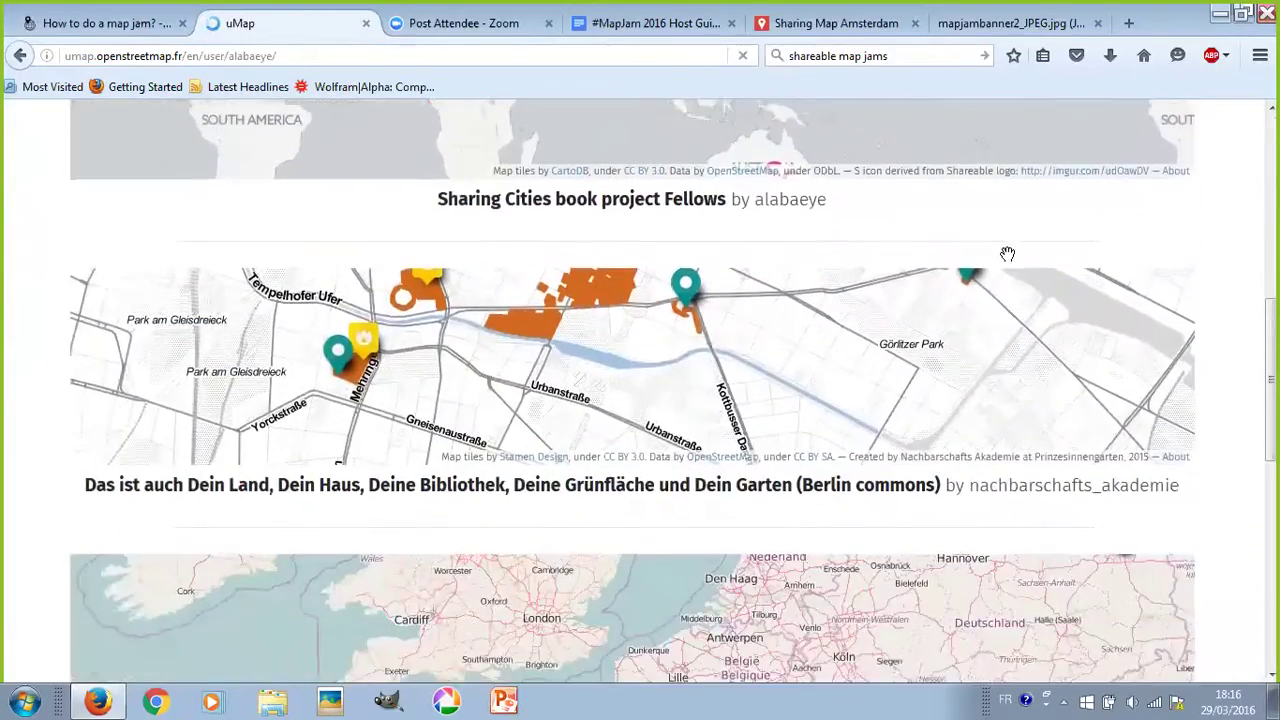
scroll(1007, 256, "down", 4)
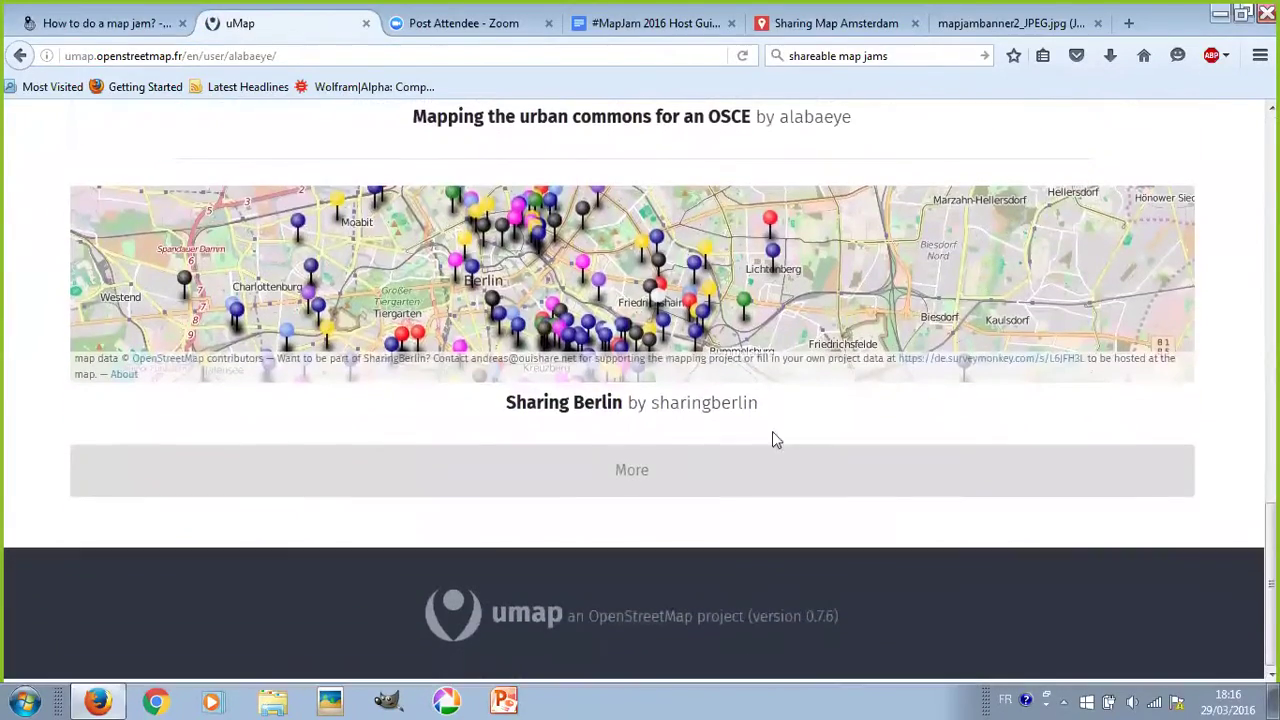
left_click(792, 466)
scroll(810, 440, "down", 6)
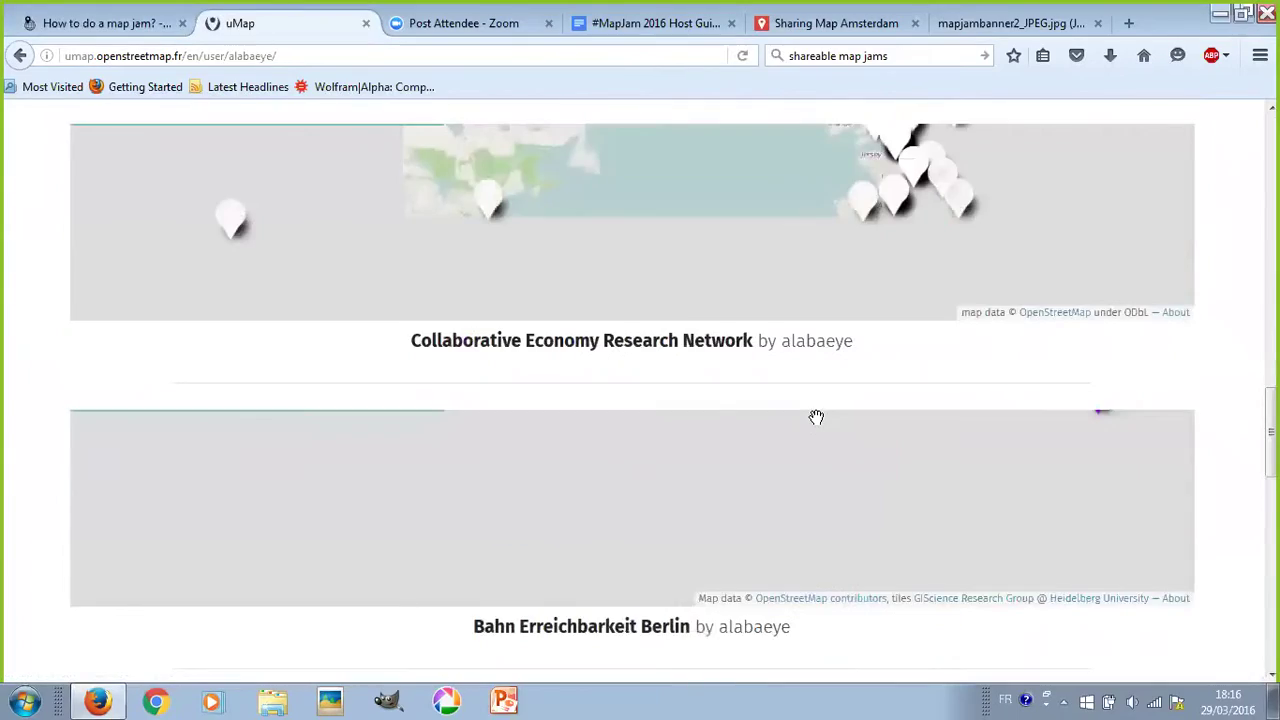
scroll(815, 430, "up", 4)
scroll(813, 430, "up", 4)
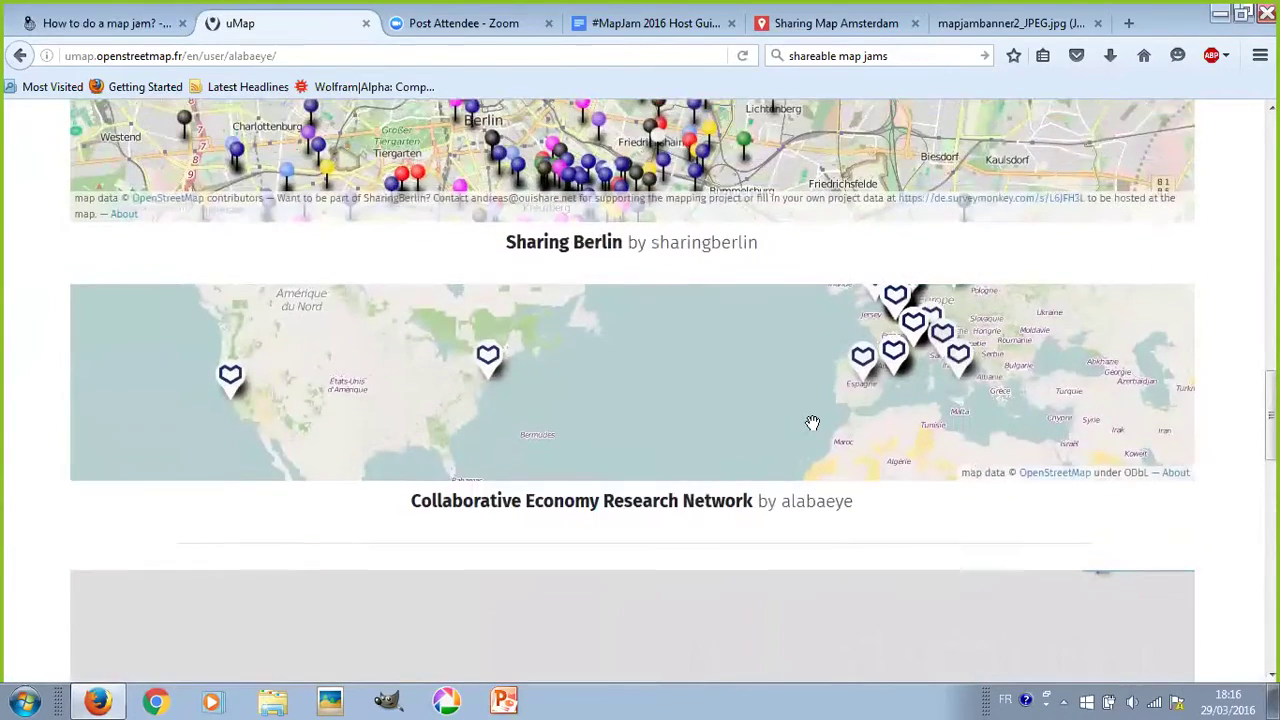
scroll(812, 422, "up", 4)
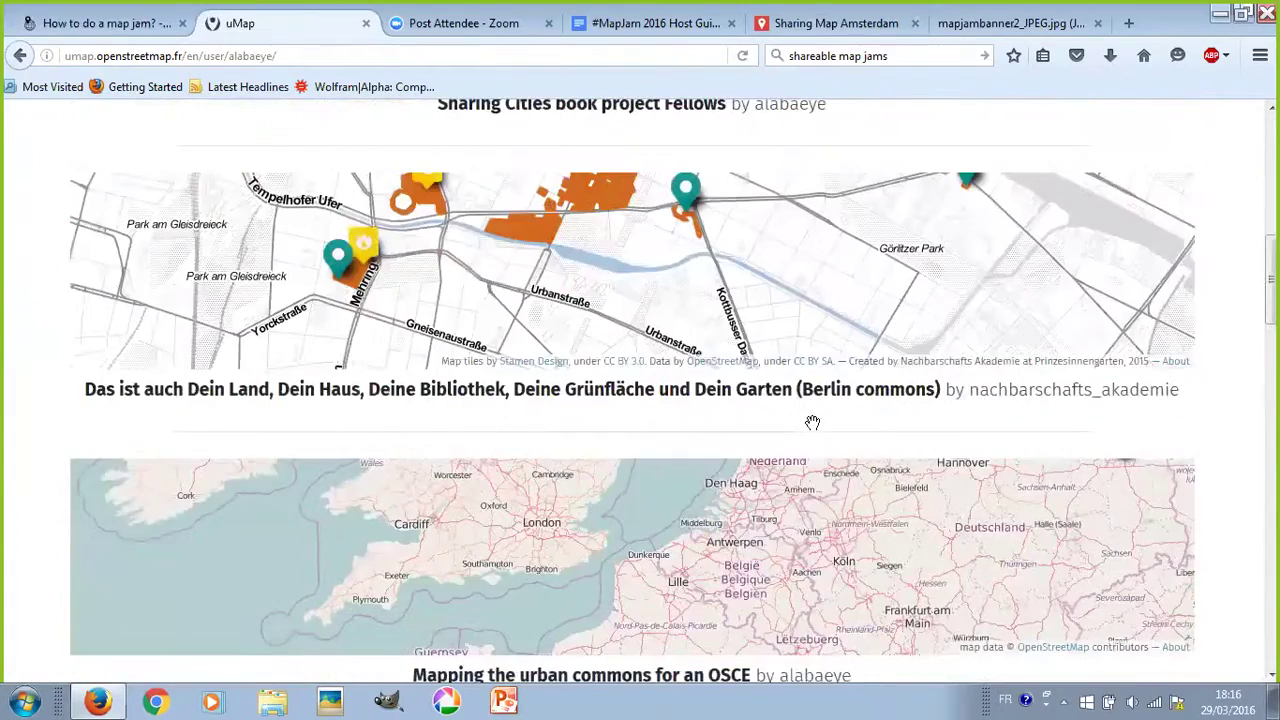
scroll(810, 420, "up", 7)
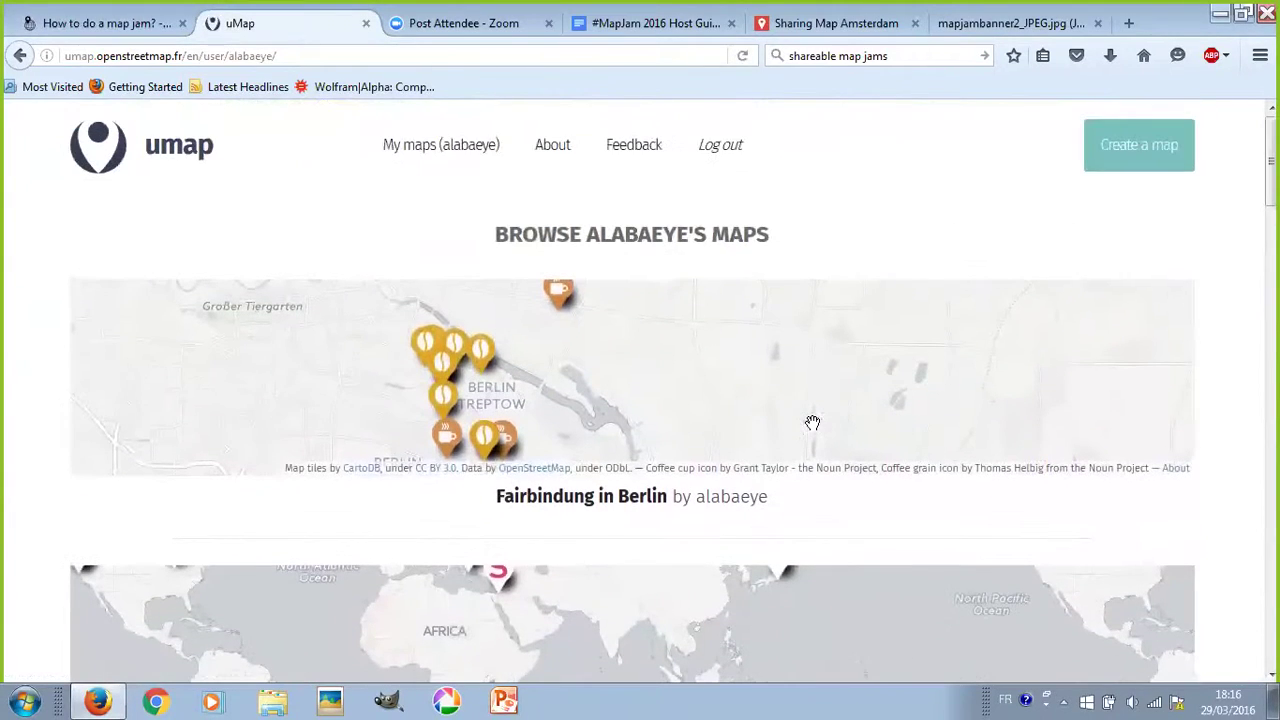
scroll(817, 422, "down", 1)
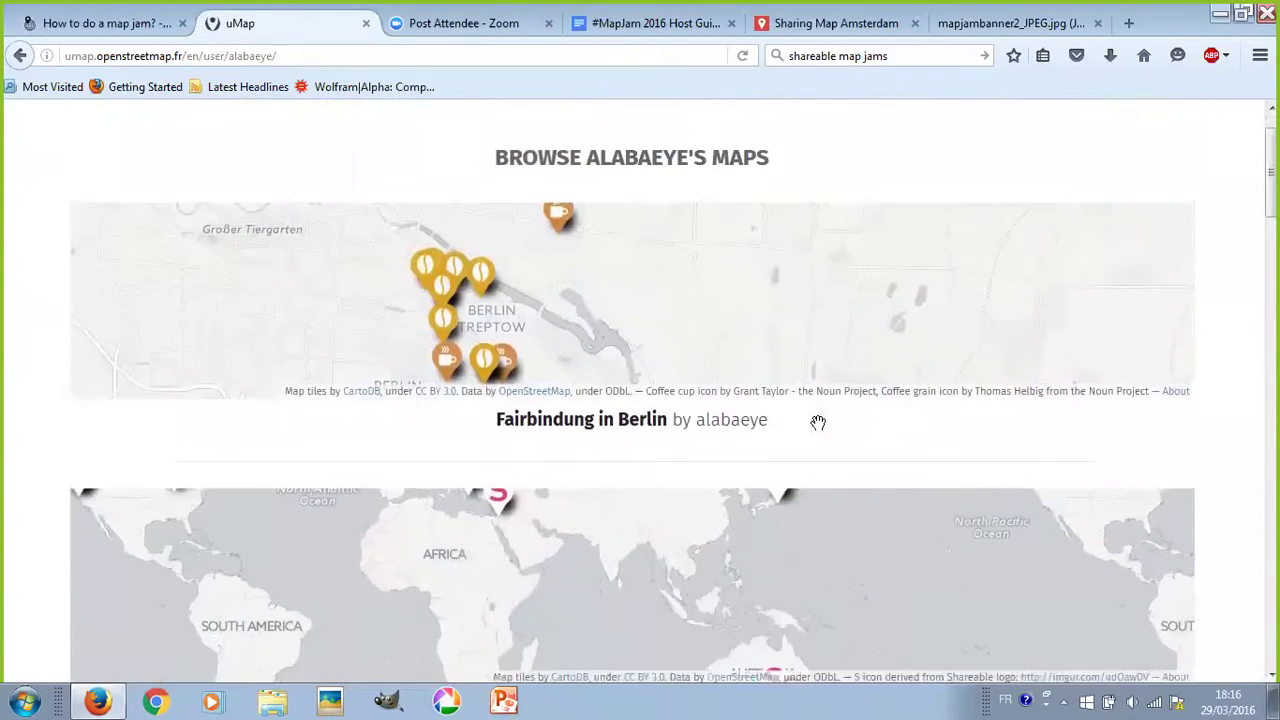
scroll(818, 426, "up", 1)
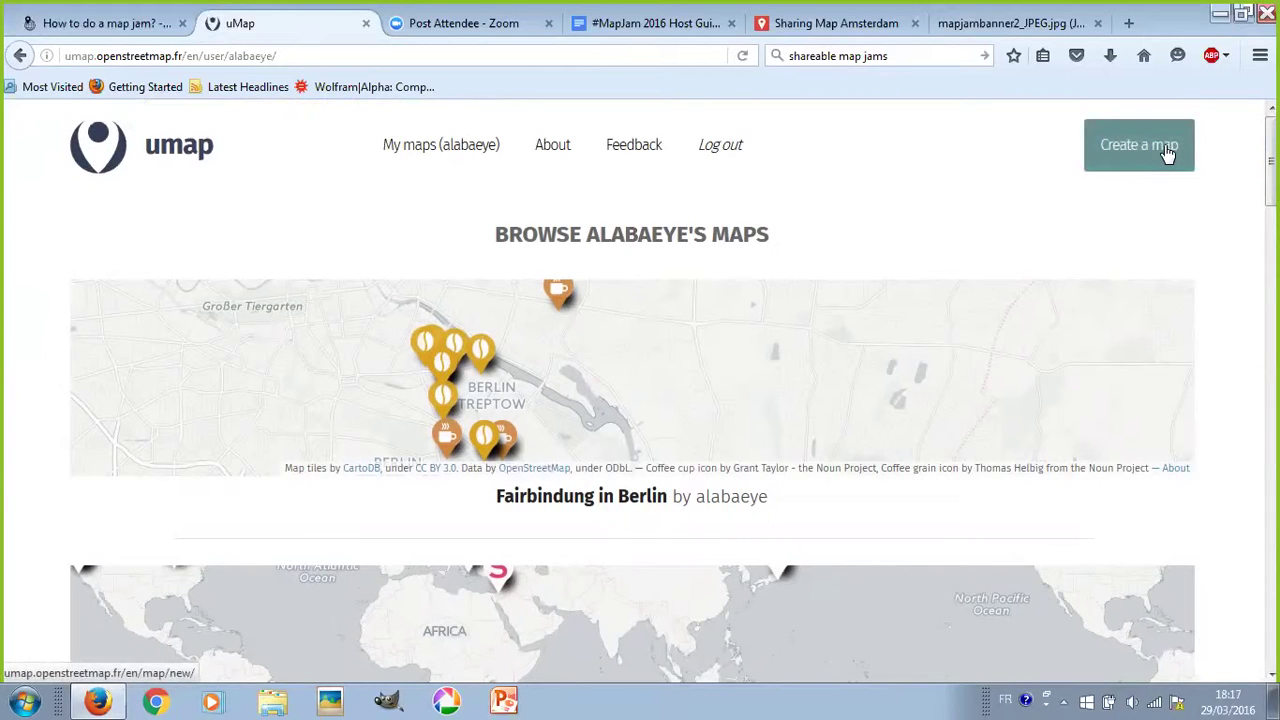
- Create a new map titled 'Webinar Map Jam test' with description 'This is a demo.' and save it
left_click(1165, 152)
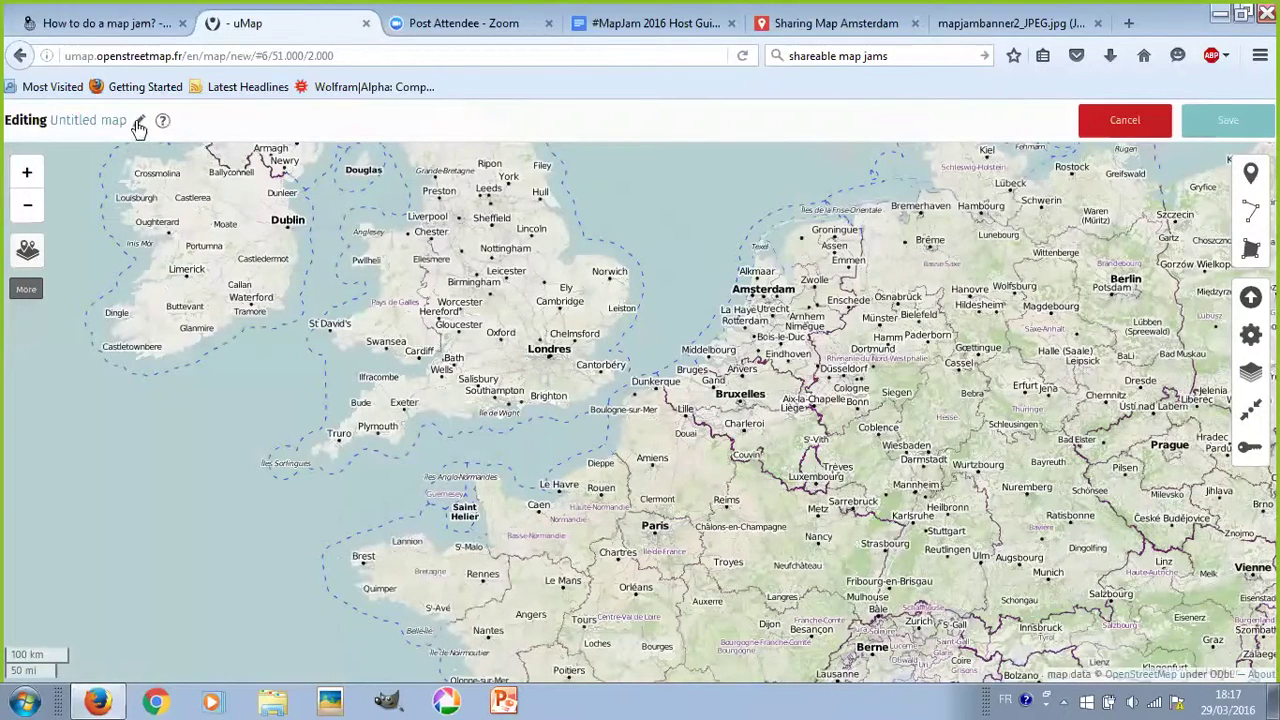
left_click(139, 121)
triple_click(982, 267)
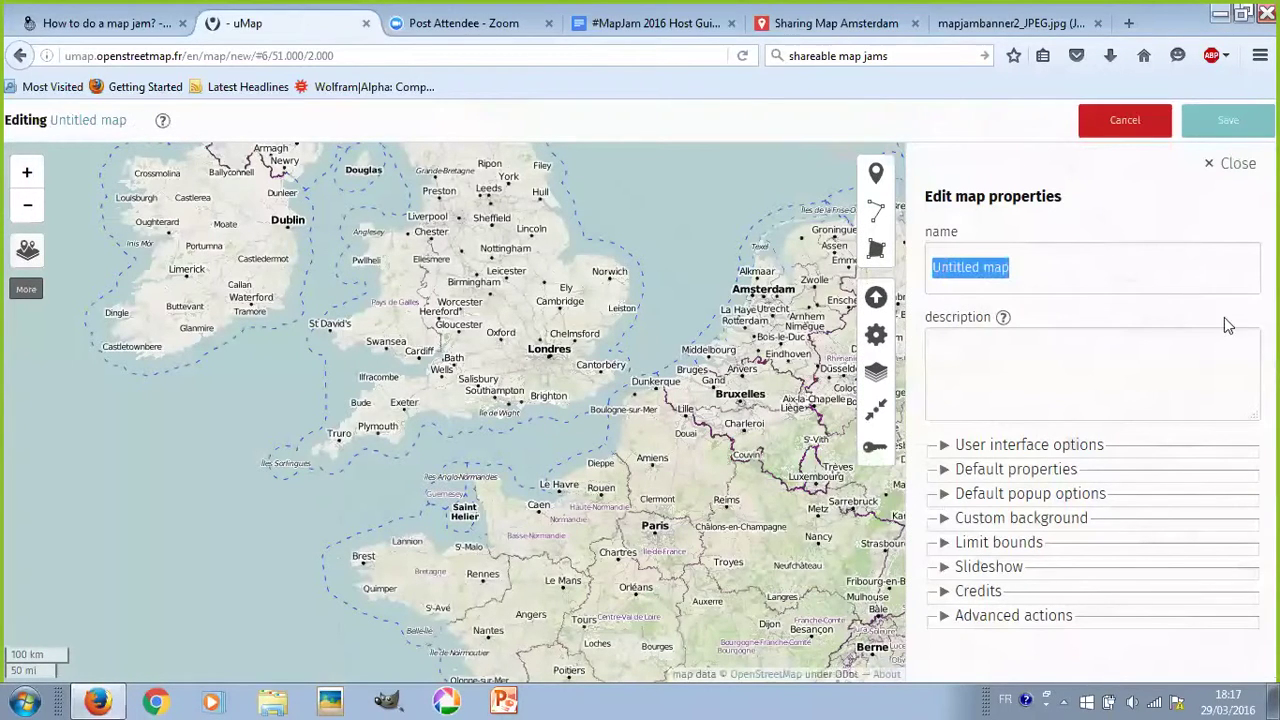
type("Wo")
key("BackSpace")
type("eb")
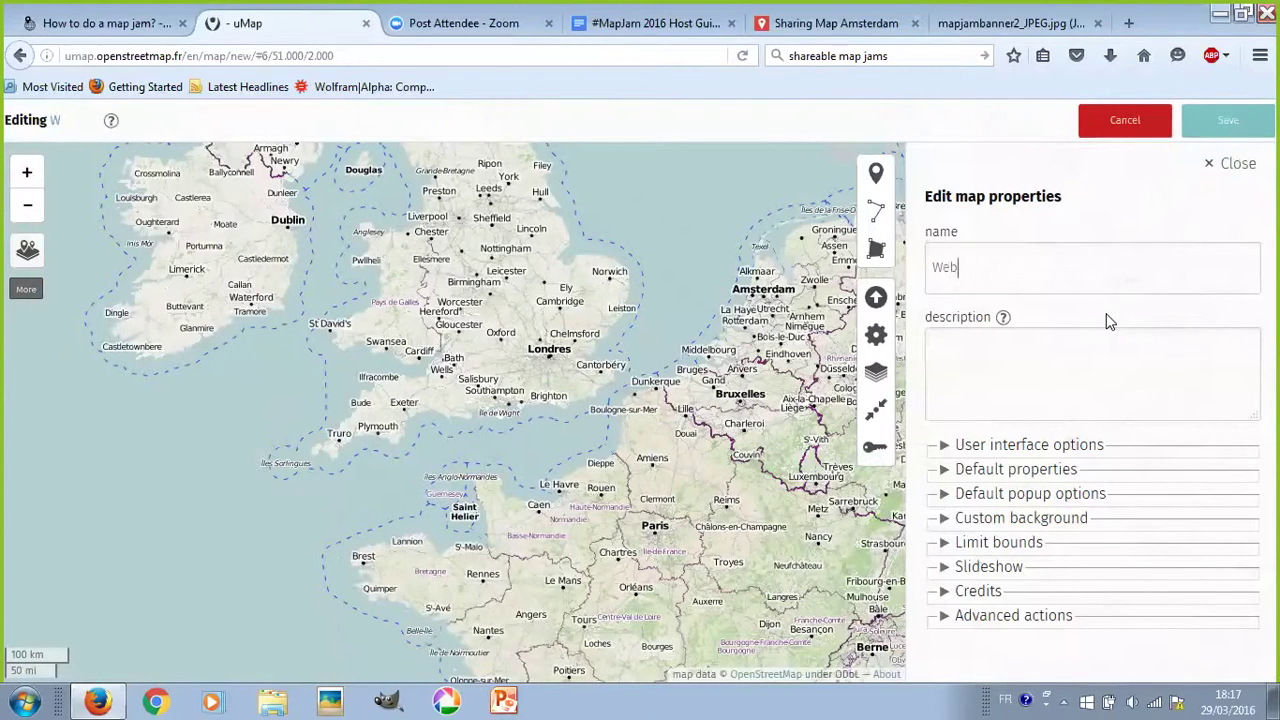
type("inar M")
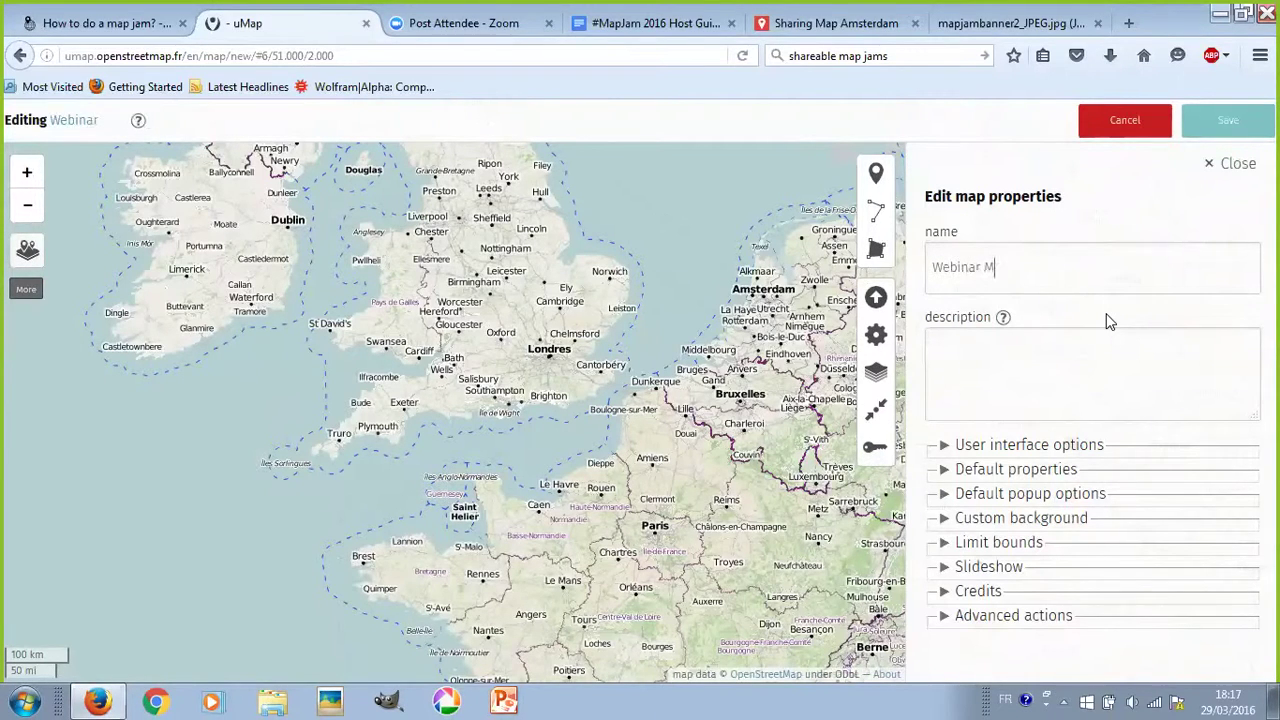
type("ap Jam")
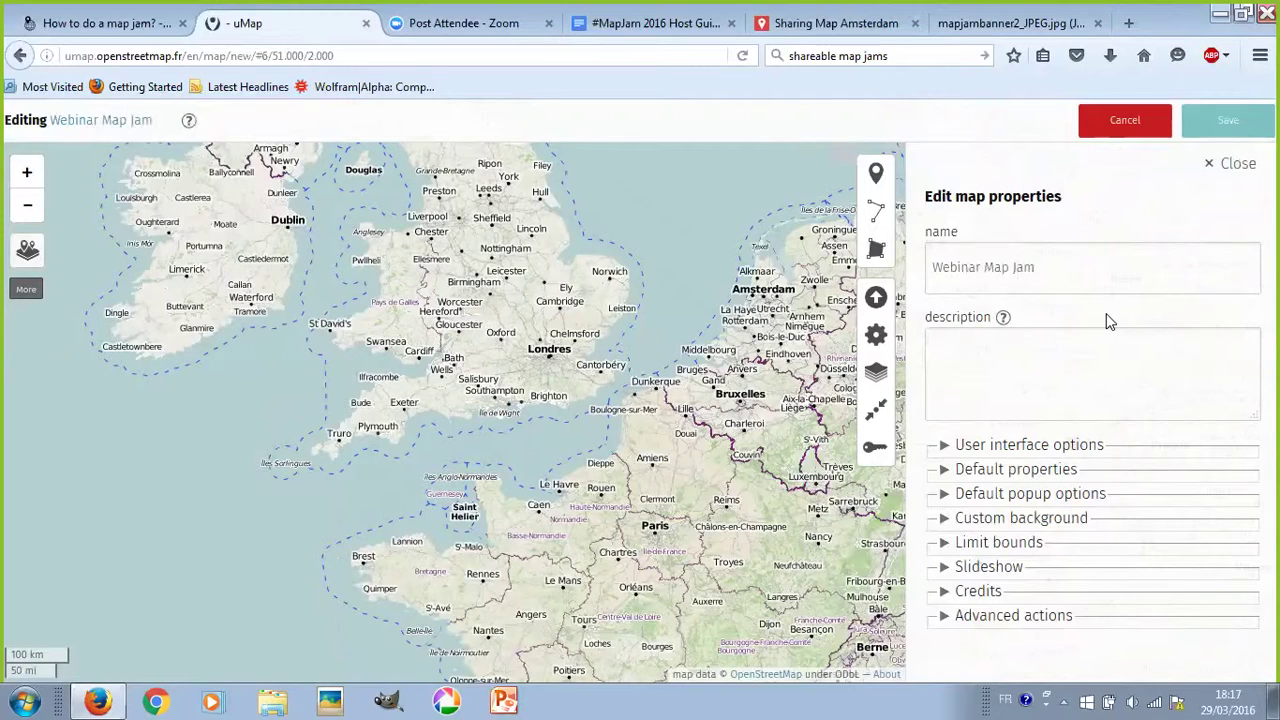
type(" test")
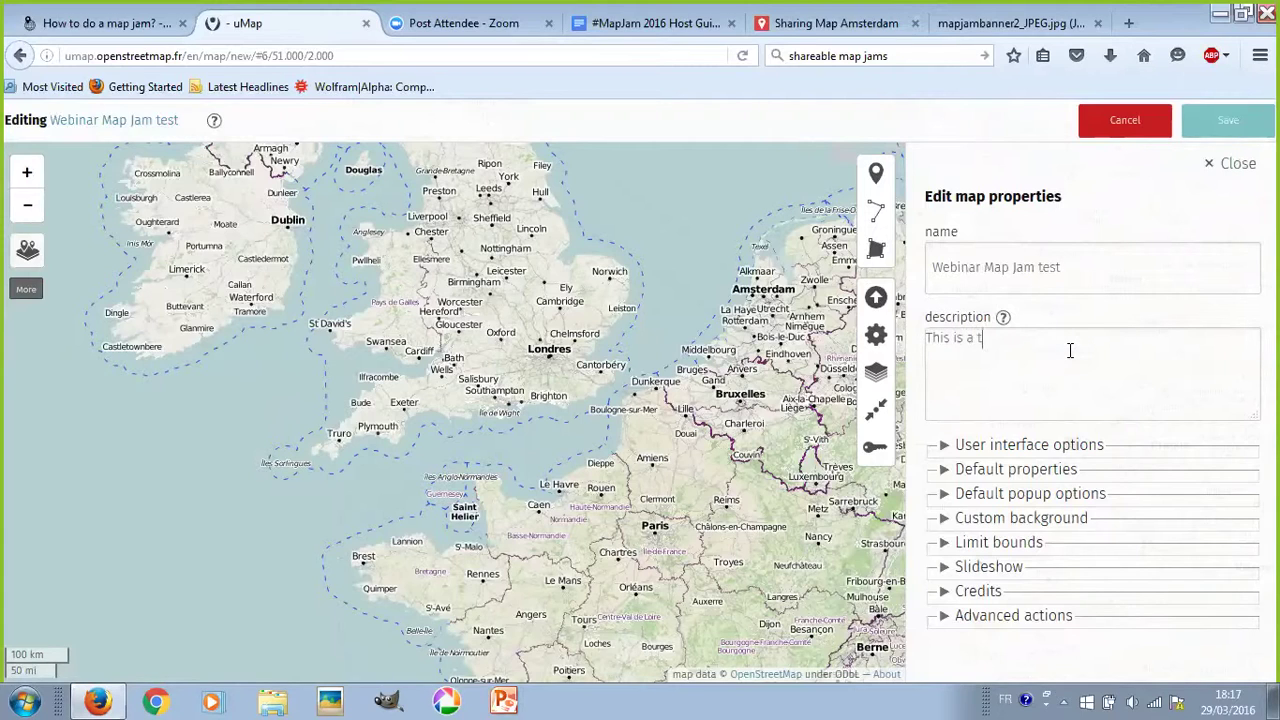
type("emo.")
left_click(1218, 124)
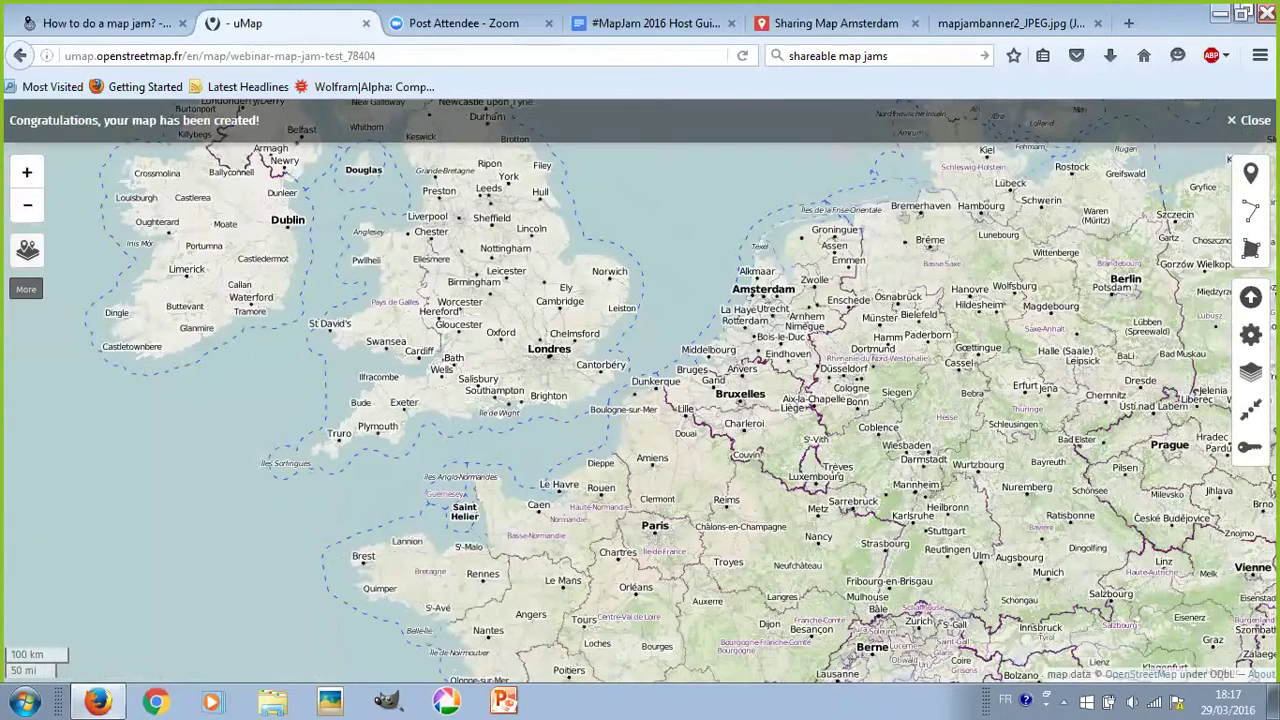
- Dismiss the creation message, toggle editing off and on, and pan the map from France to Berlin
left_click(1248, 121)
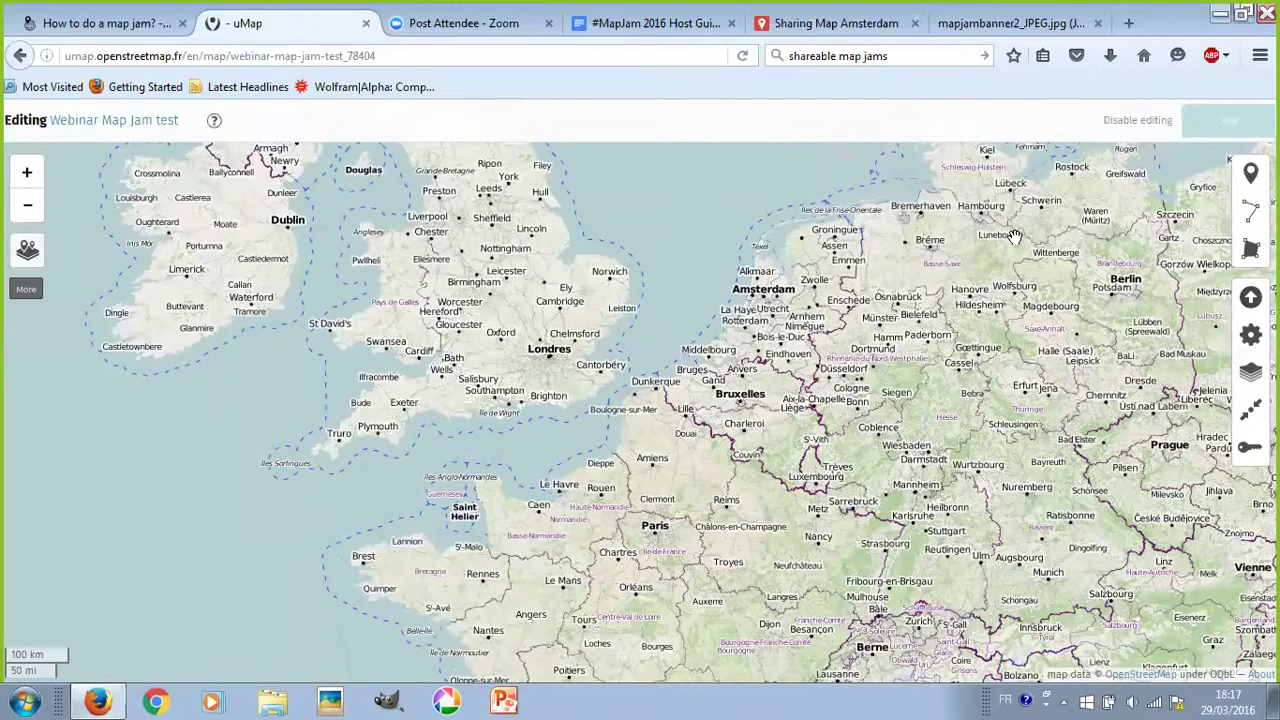
left_click(1136, 122)
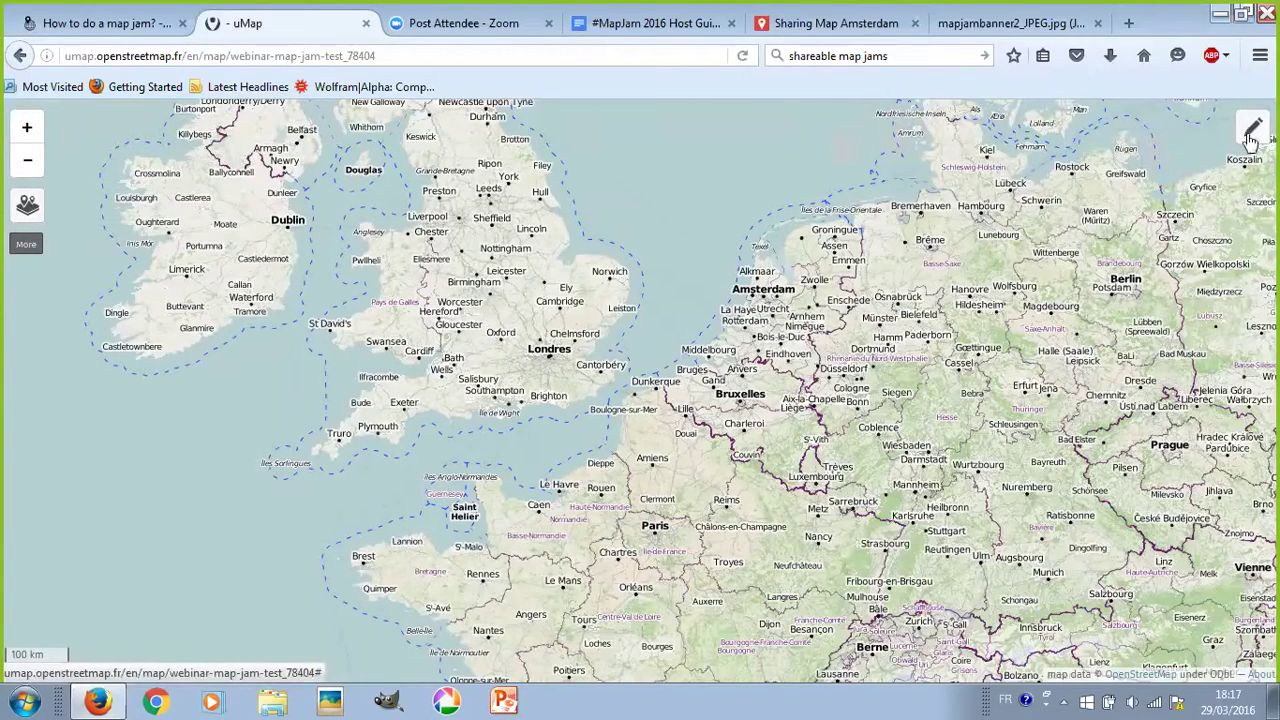
left_click_drag(834, 365, 831, 352)
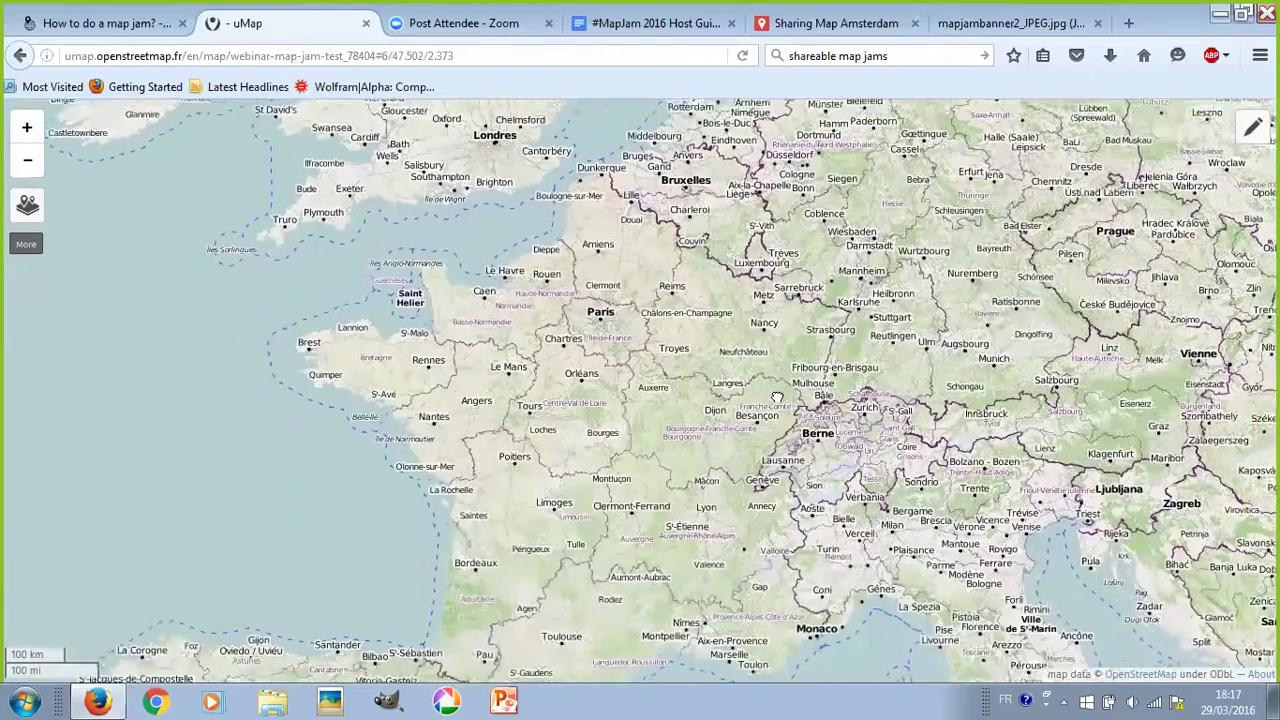
left_click_drag(777, 398, 752, 413)
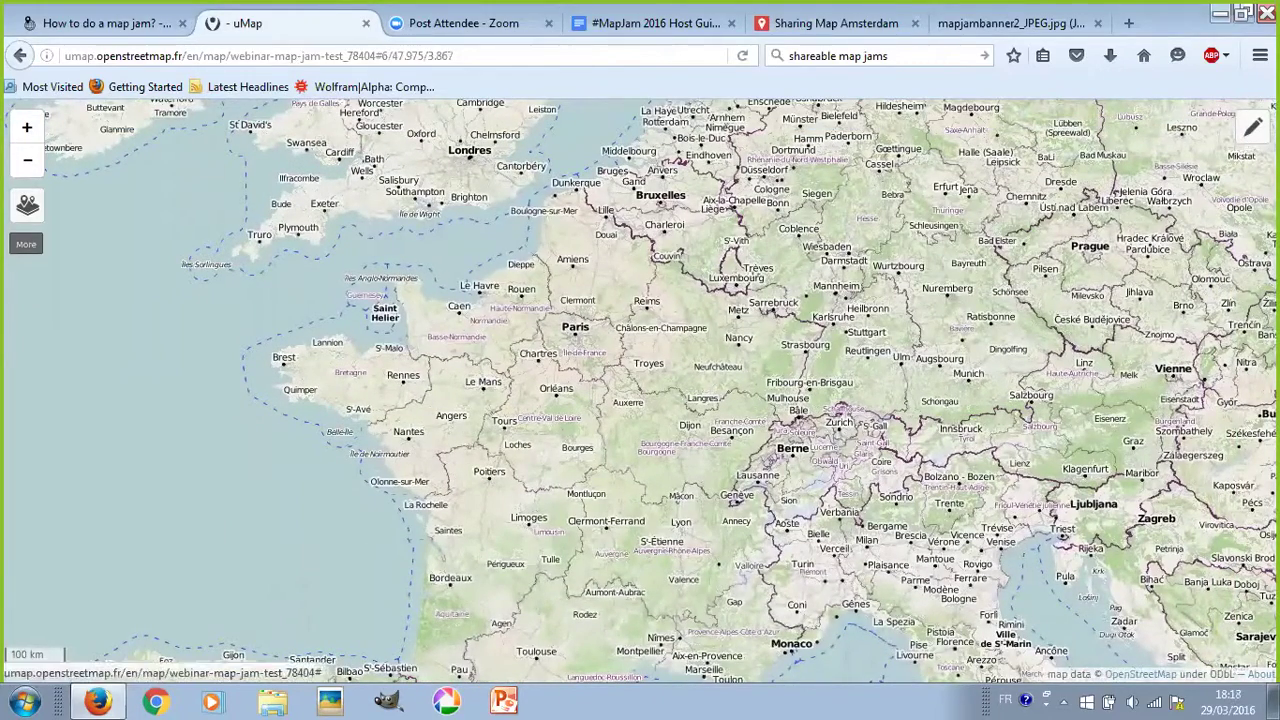
left_click(1253, 127)
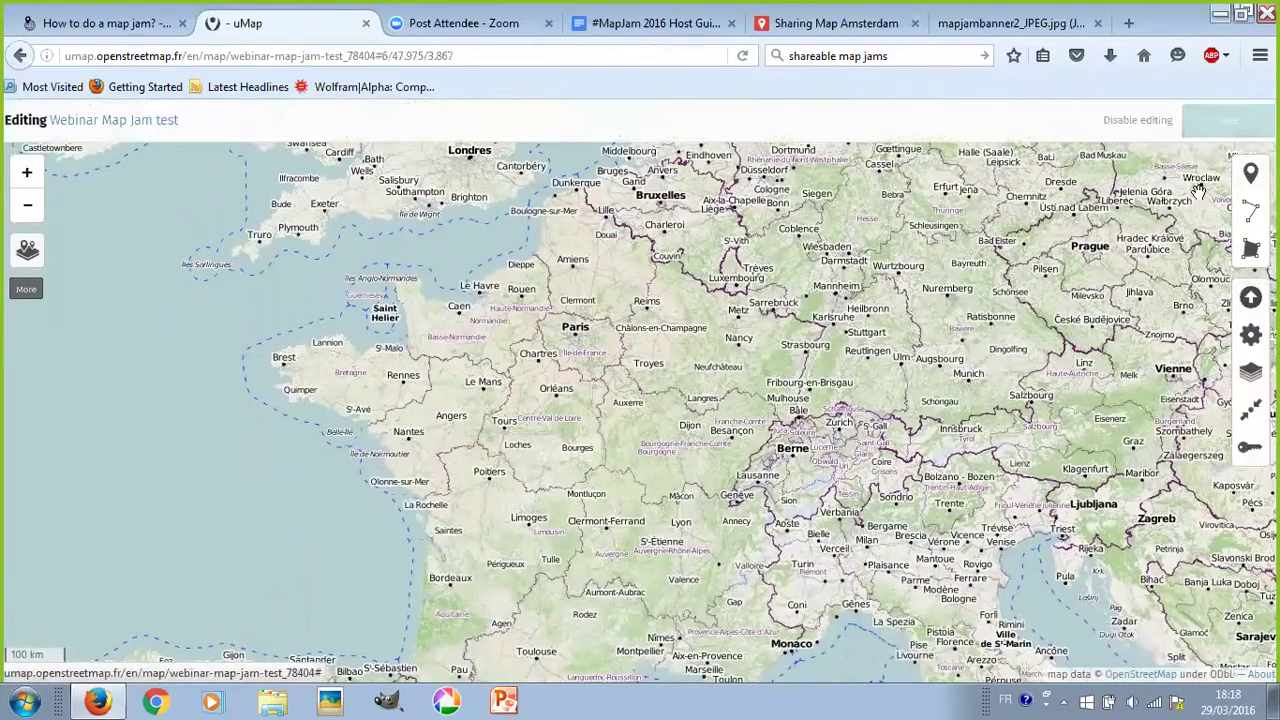
left_click_drag(866, 298, 921, 237)
left_click_drag(791, 312, 653, 380)
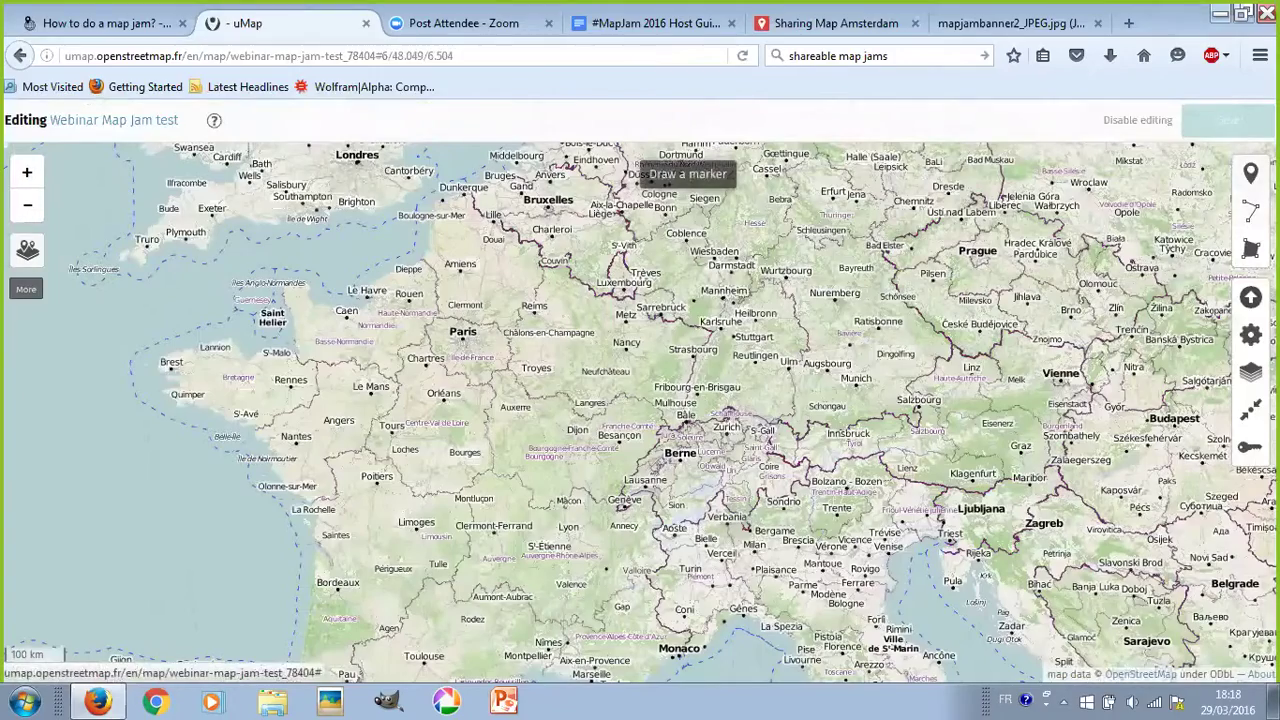
left_click_drag(700, 430, 665, 495)
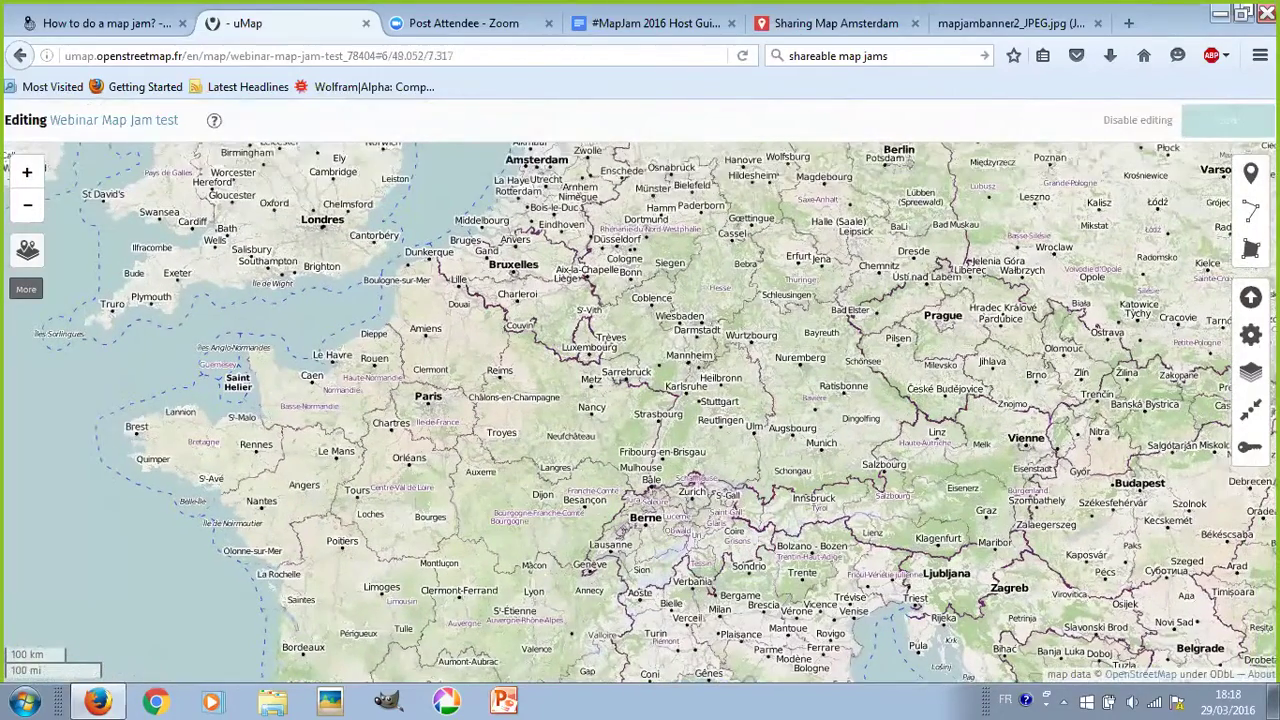
left_click_drag(880, 200, 602, 316)
- Zoom into Berlin and move the view north from Neukölln toward Kreuzberg
scroll(602, 316, "up", 3)
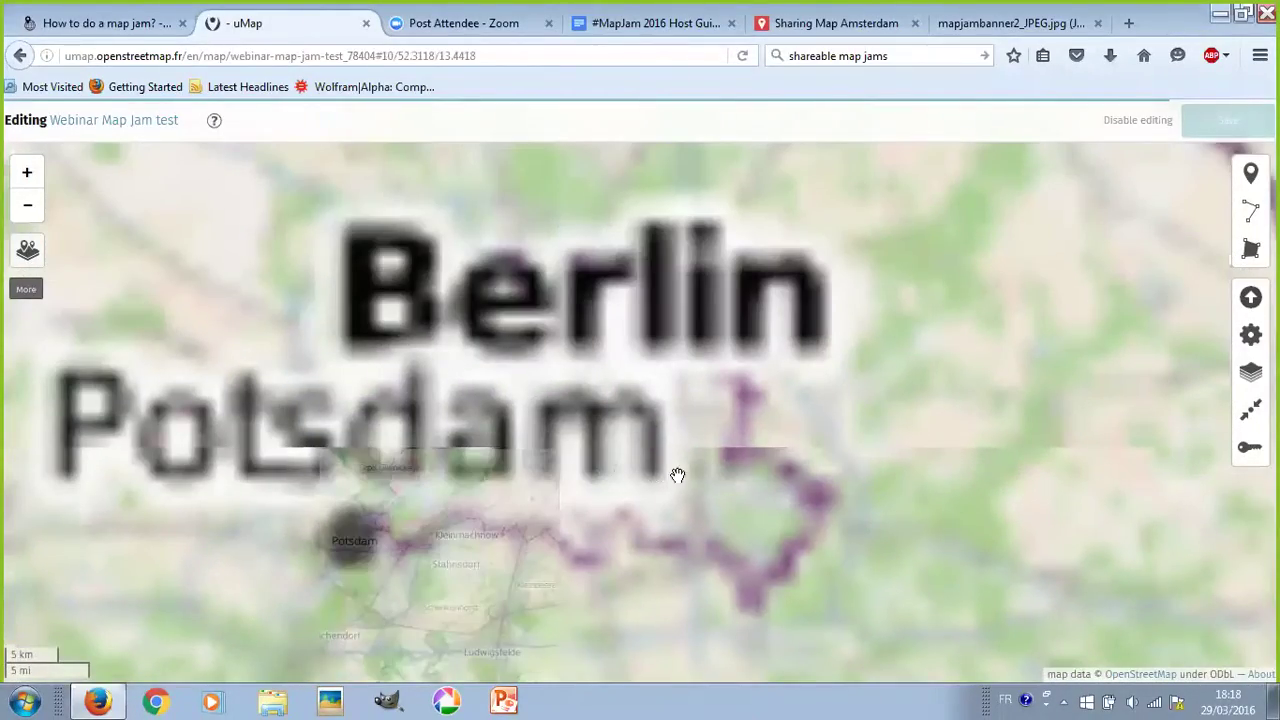
scroll(677, 477, "up", 5)
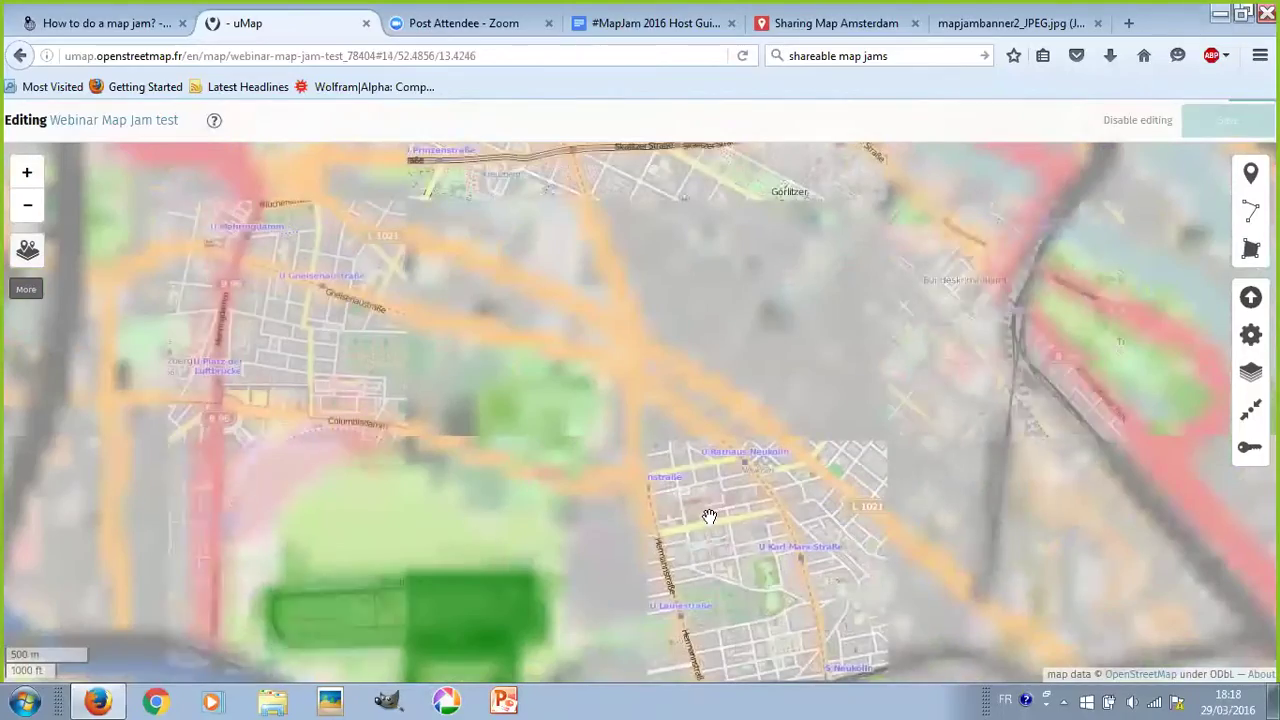
scroll(700, 514, "up", 1)
left_click_drag(700, 553, 699, 672)
left_click_drag(668, 320, 669, 523)
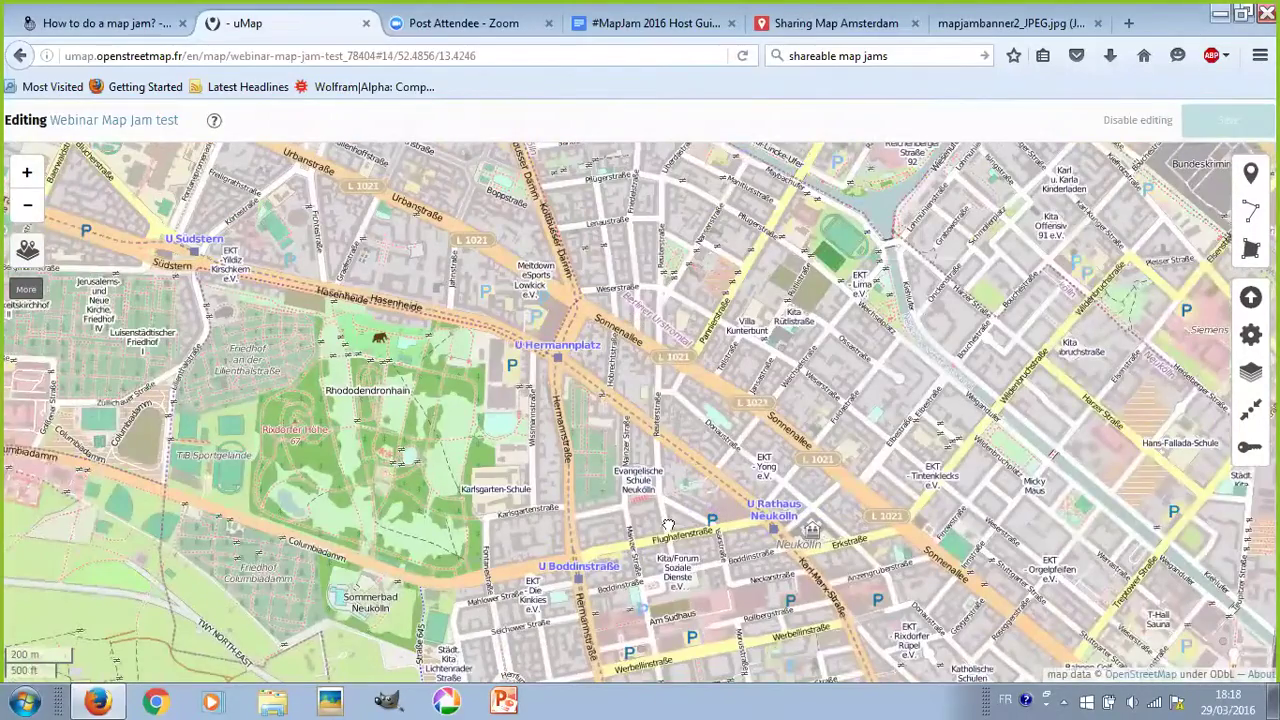
left_click_drag(668, 315, 781, 454)
left_click_drag(722, 243, 777, 305)
left_click_drag(661, 296, 641, 328)
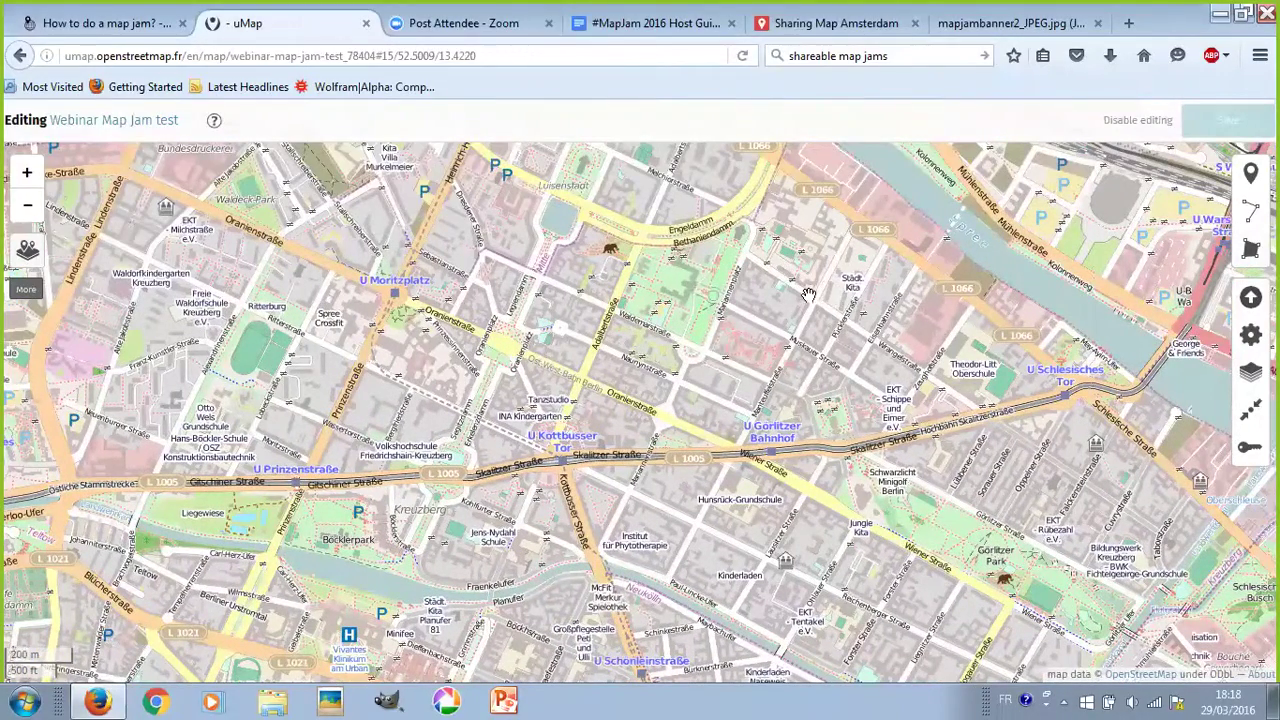
- Centre on Kottbusser Tor, zoom to the Oranienstraße buildings, and pick the Draw a marker tool
left_click_drag(937, 306, 947, 308)
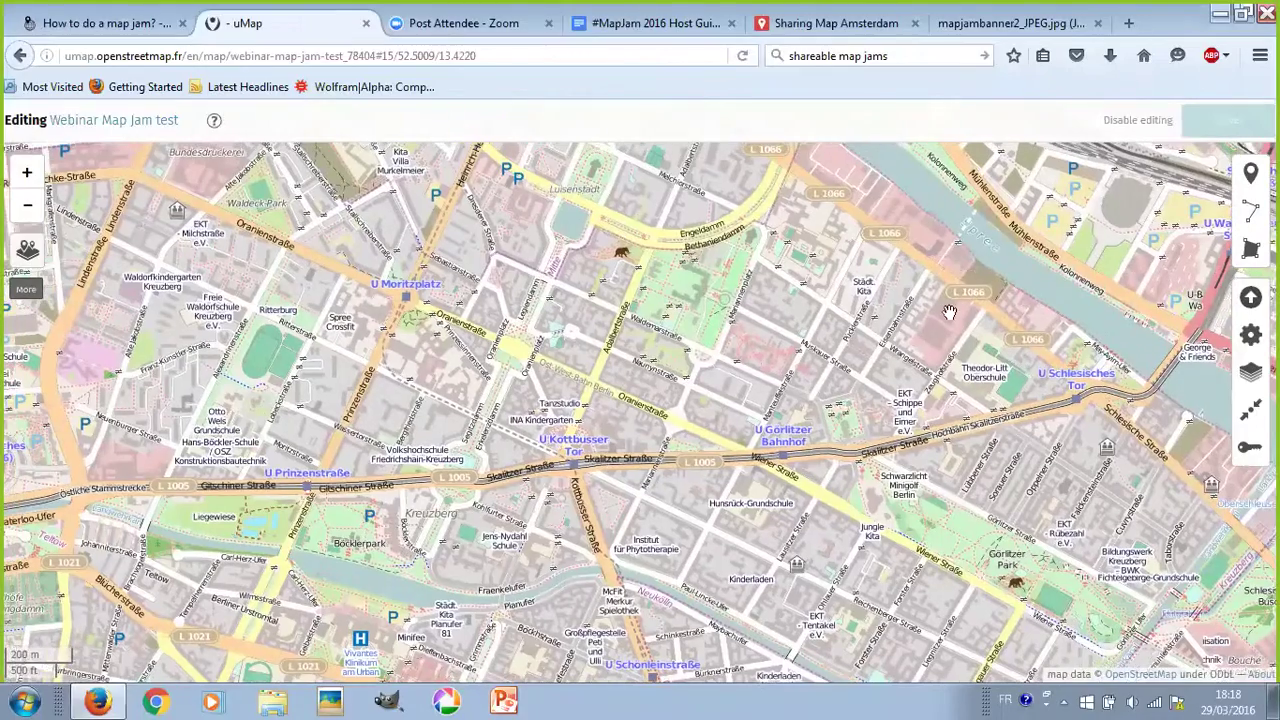
left_click_drag(635, 425, 773, 389)
scroll(773, 389, "up", 2)
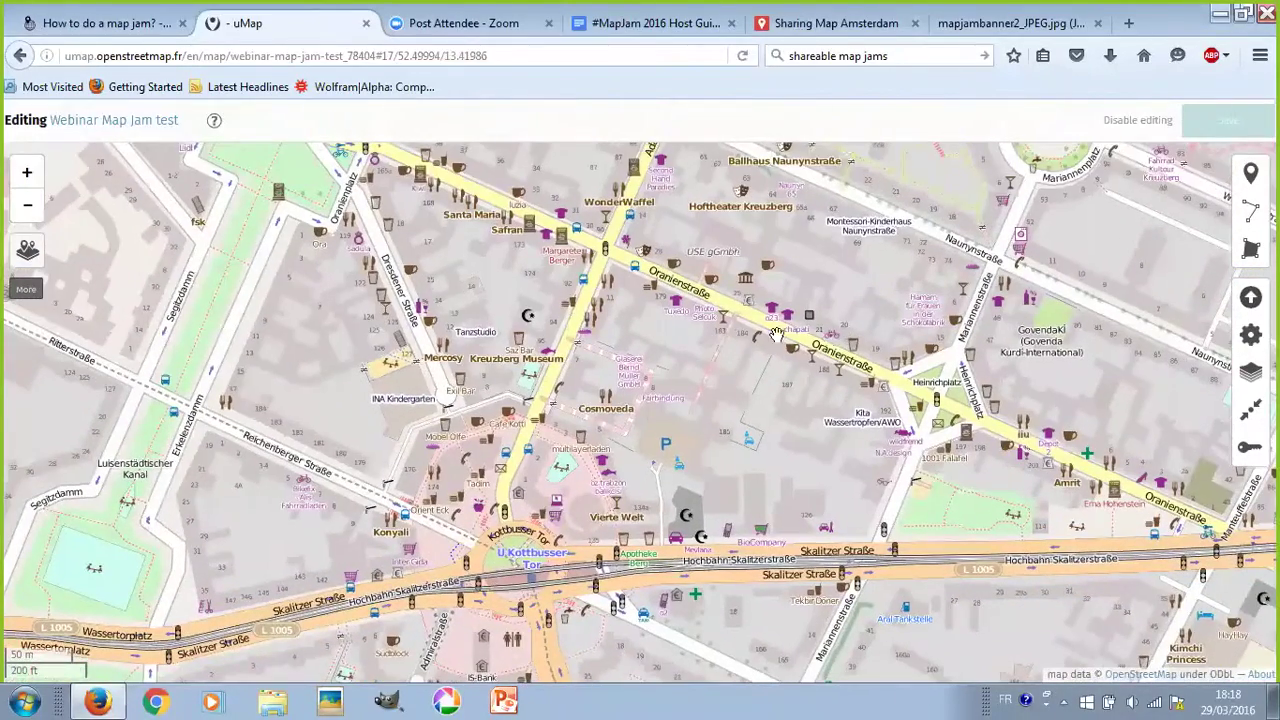
scroll(727, 333, "up", 1)
scroll(720, 330, "up", 1)
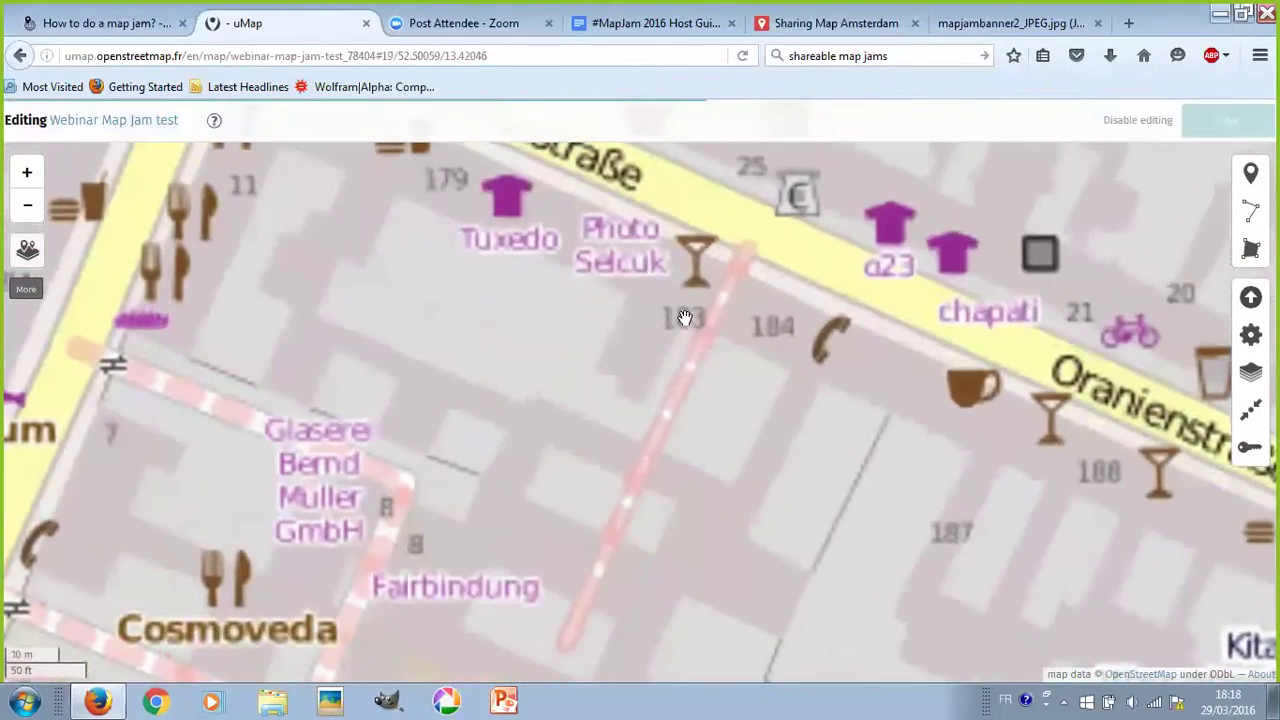
left_click_drag(686, 343, 714, 323)
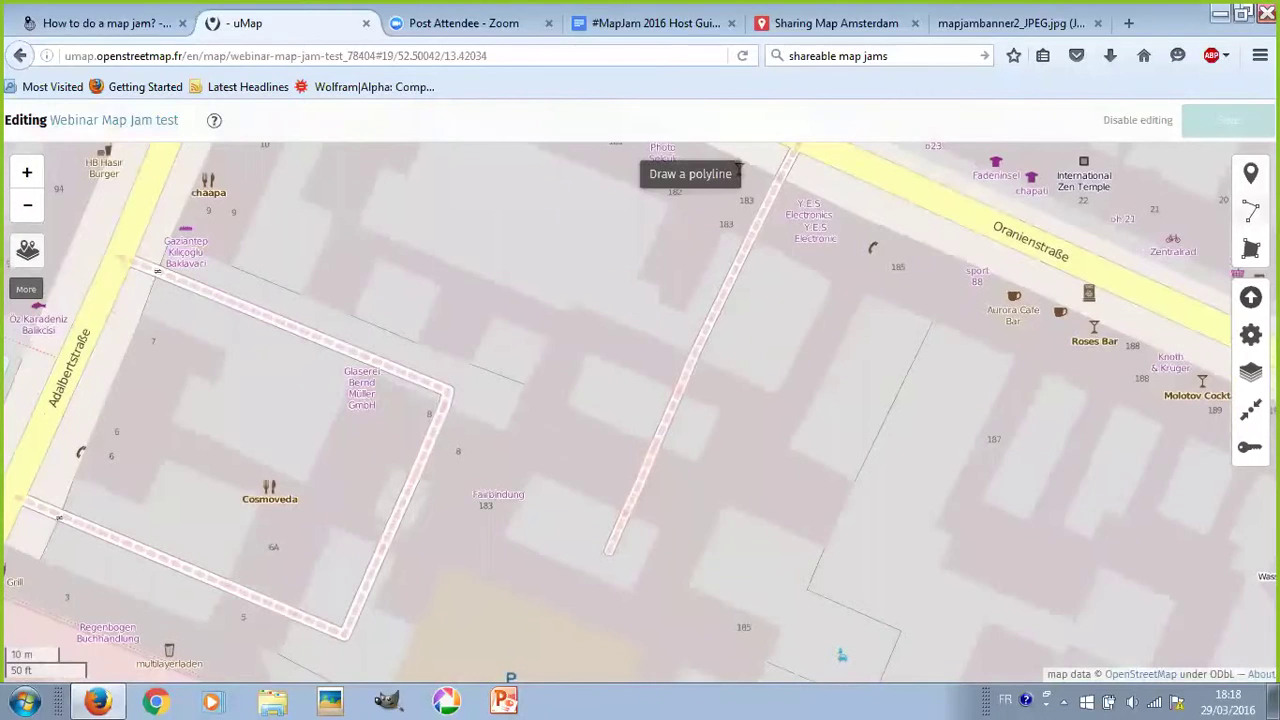
left_click(1250, 176)
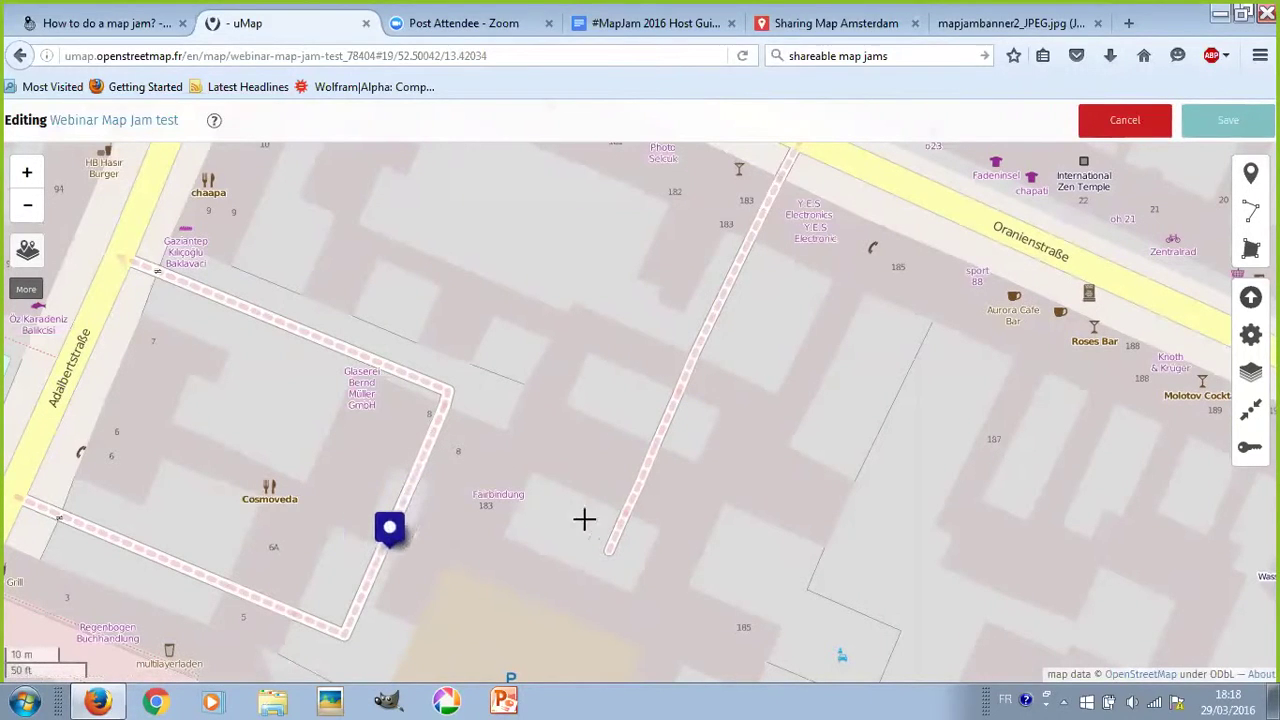
- Drop a marker on the block beside Fairbindung and keep it in Layer 1
left_click(513, 495)
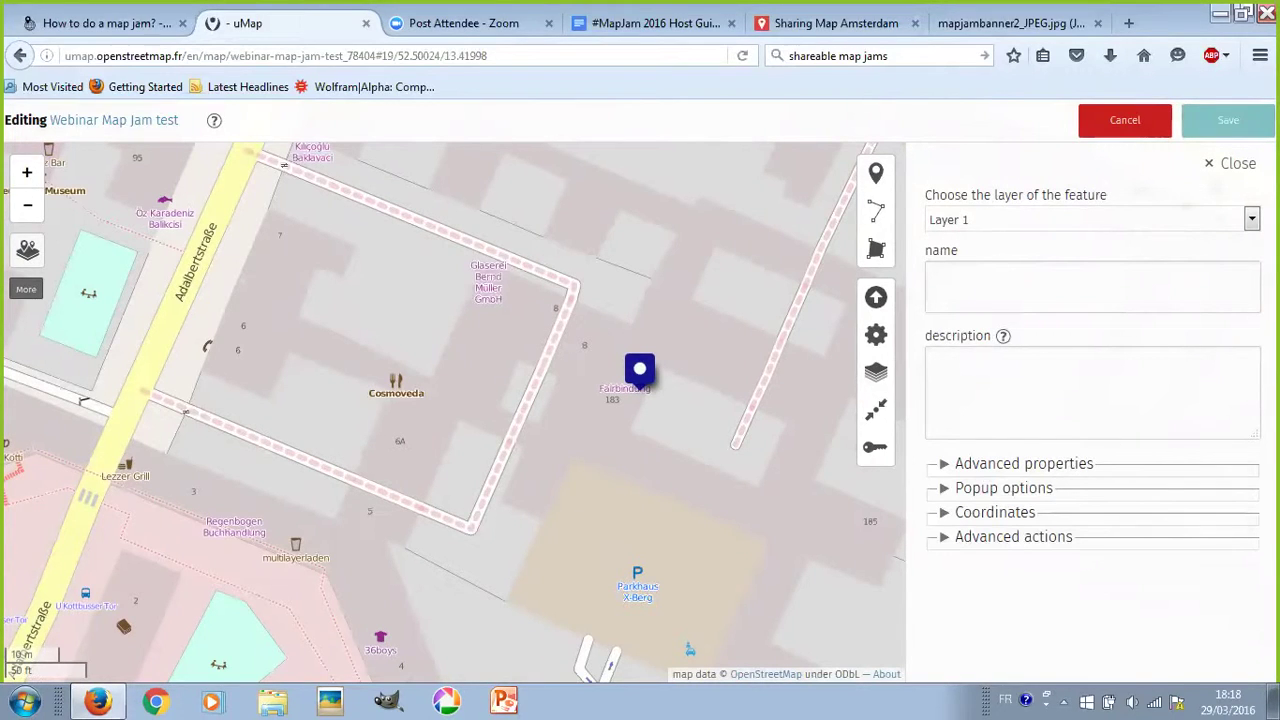
left_click(1063, 223)
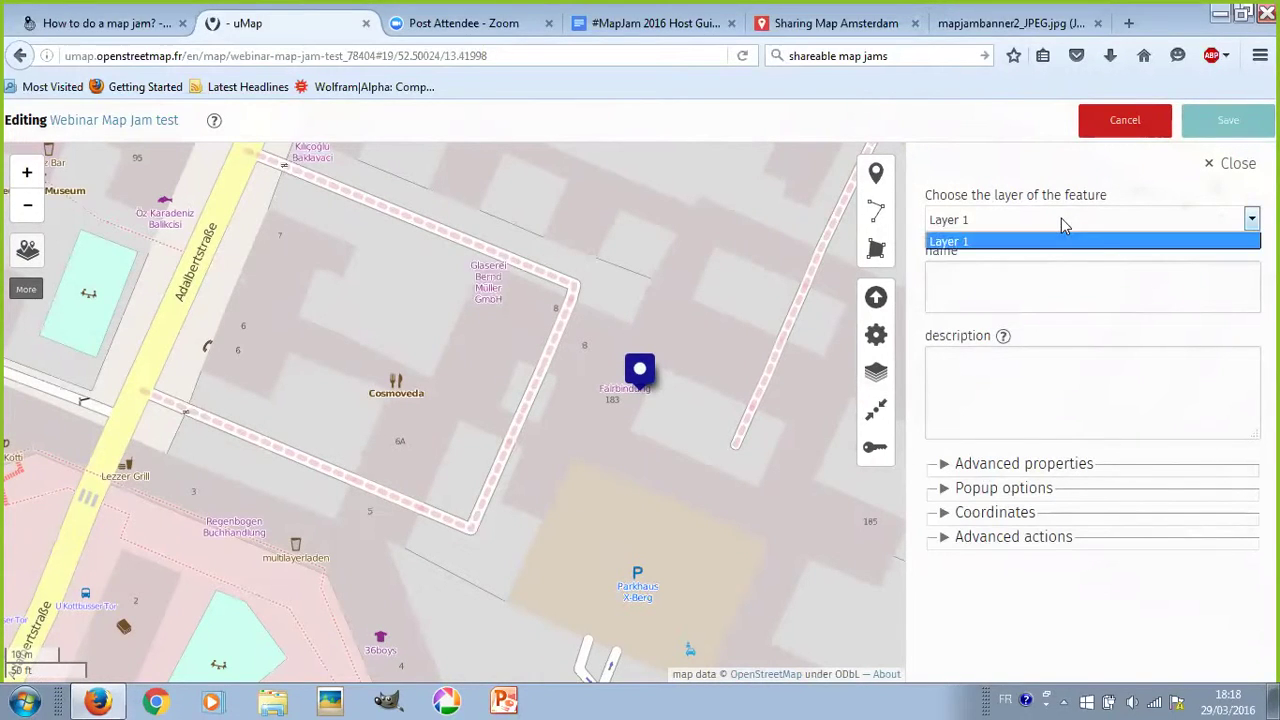
left_click(1063, 223)
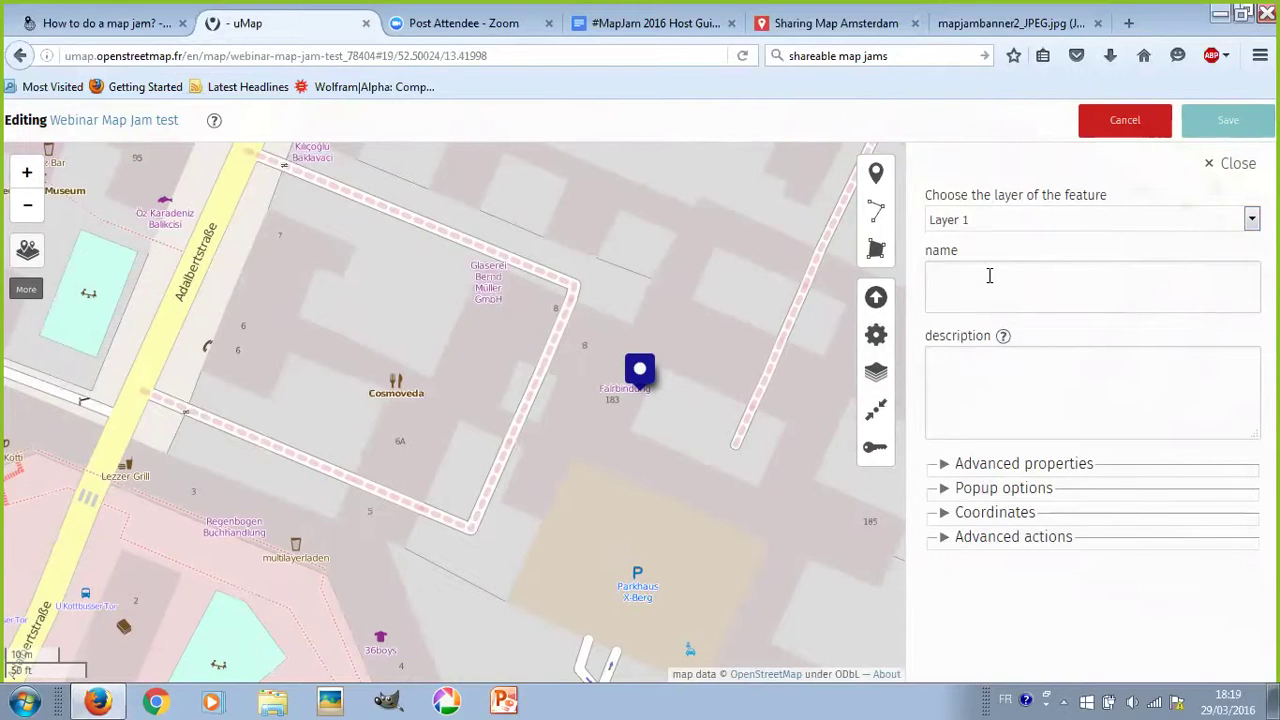
- Name the marker 'Thinkfarm Berlin', describe it as a self-organized co-working space, and save
type("Thinkfarma")
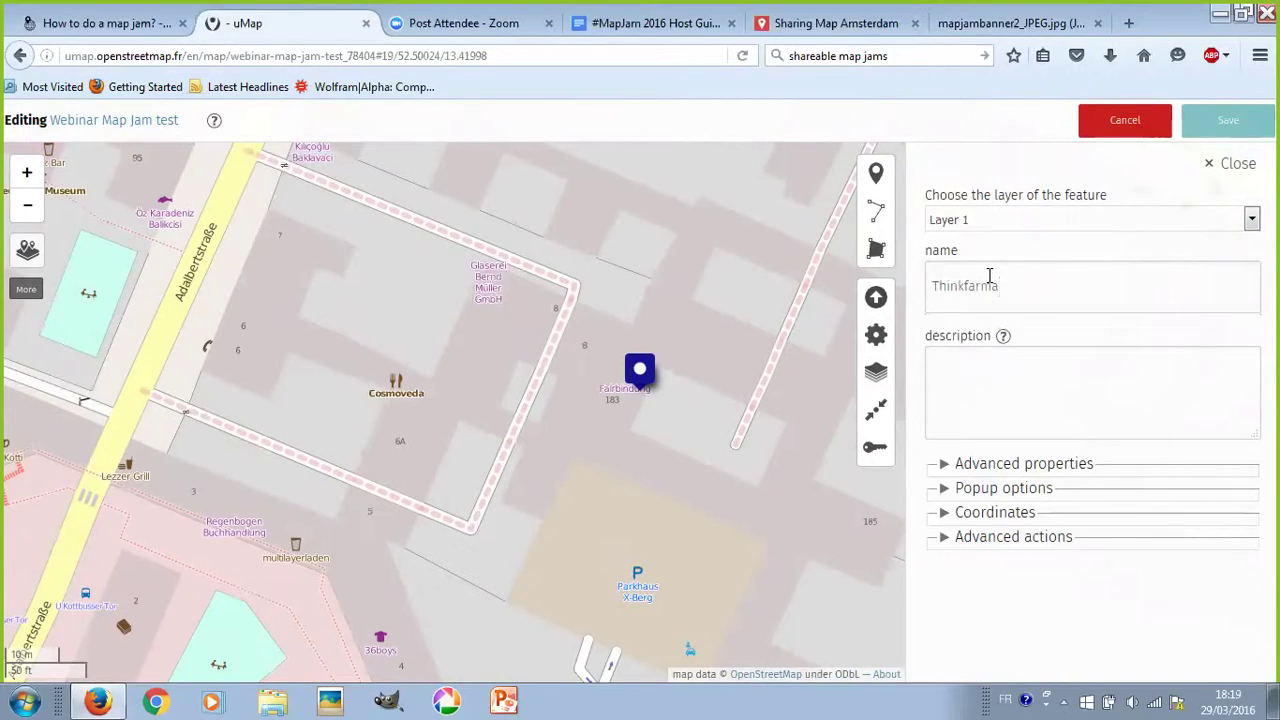
key("BackSpace")
type("Berlin")
type("kin")
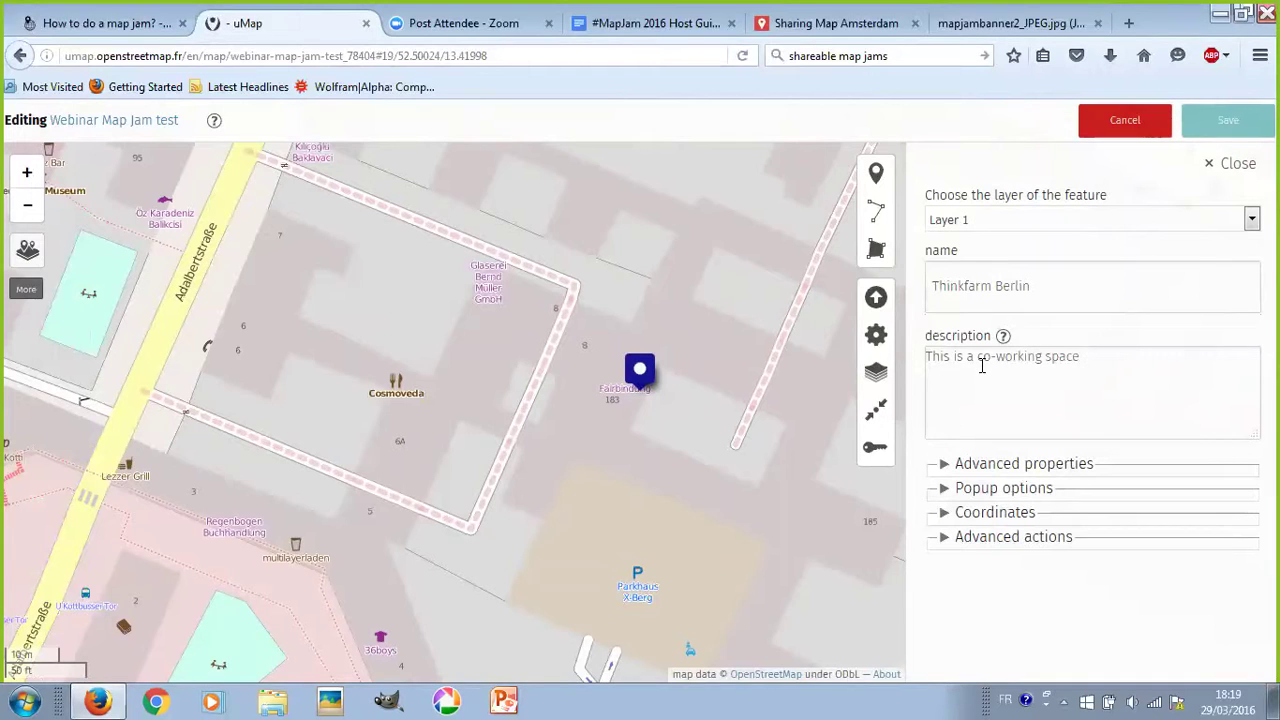
type("g space that is self-organized.")
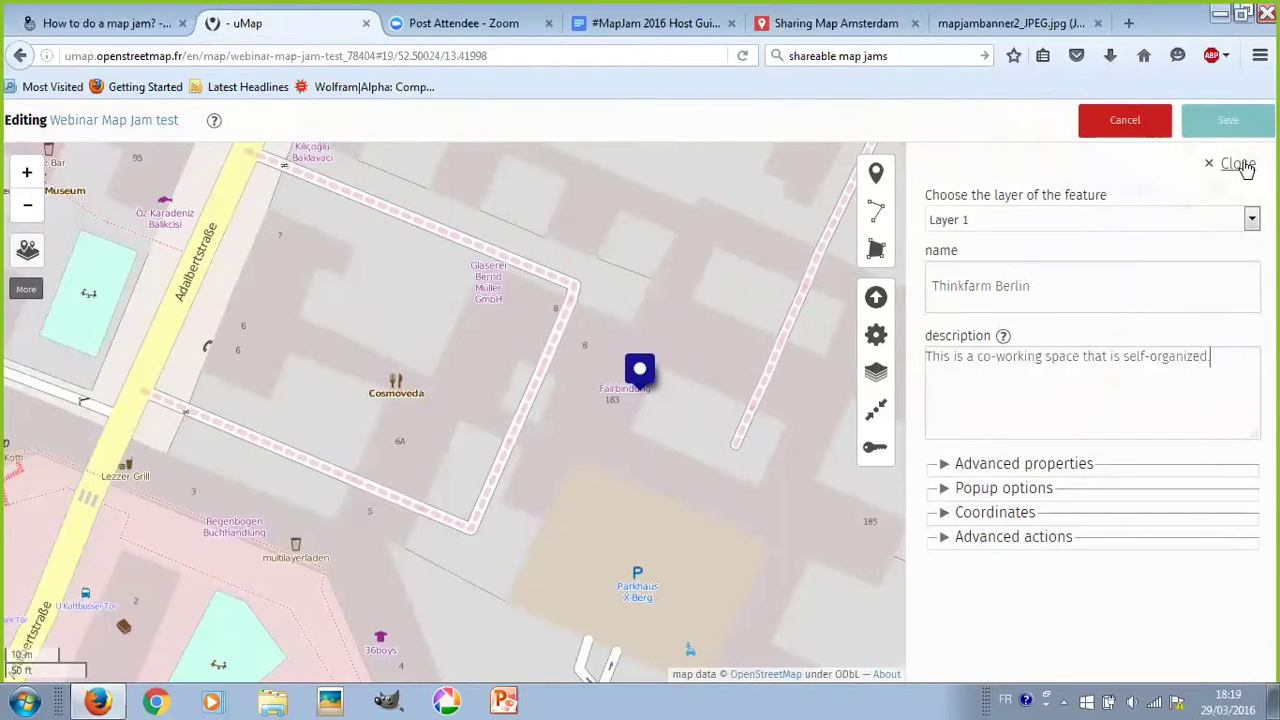
left_click(1228, 128)
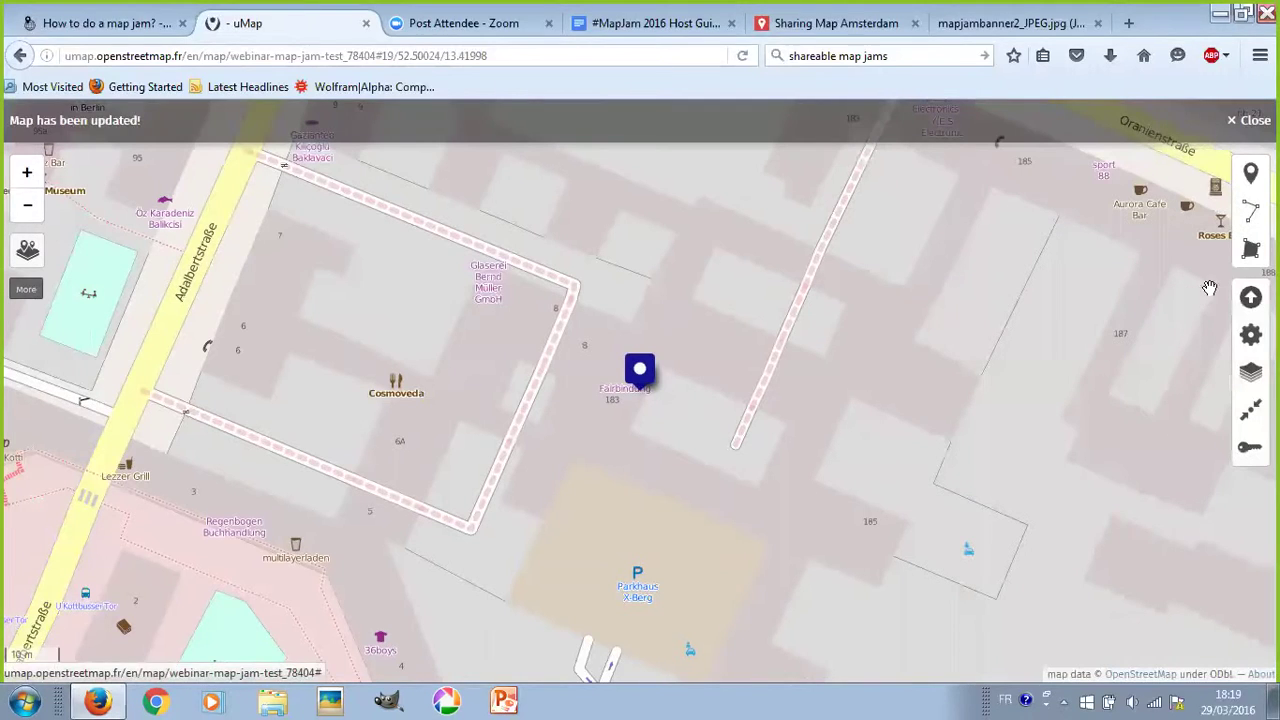
scroll(689, 386, "down", 10)
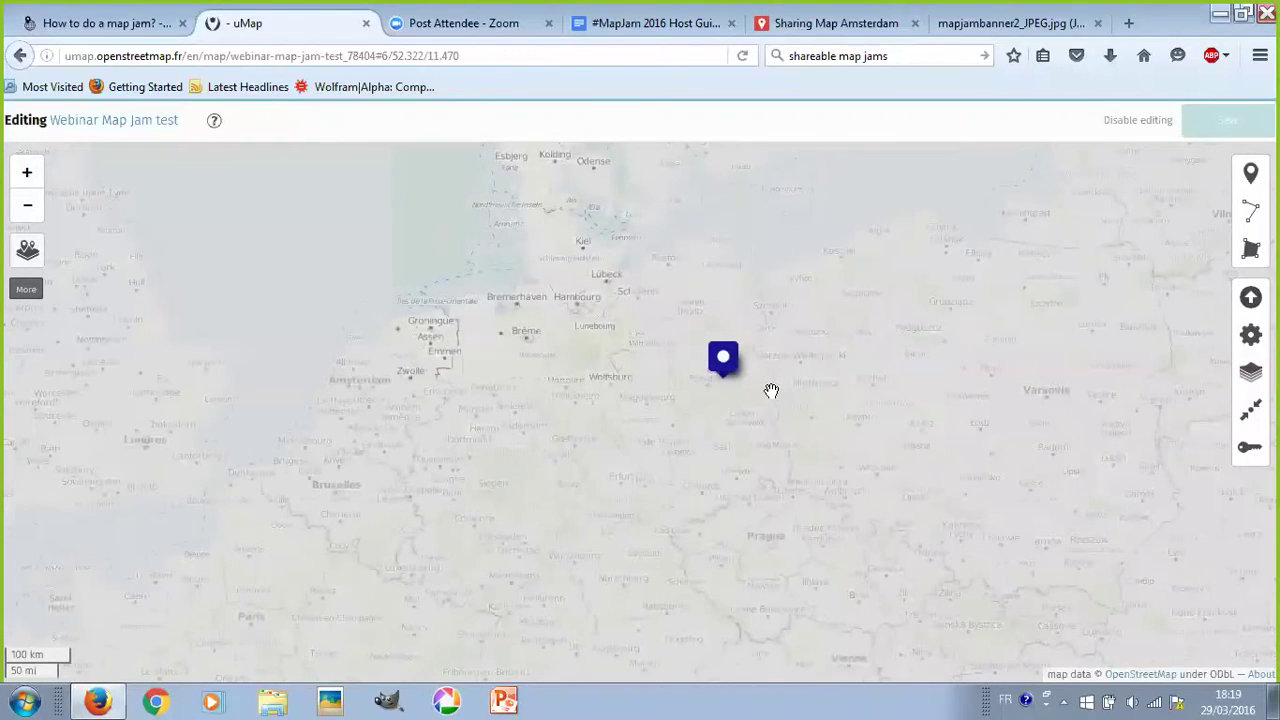
scroll(766, 386, "down", 2)
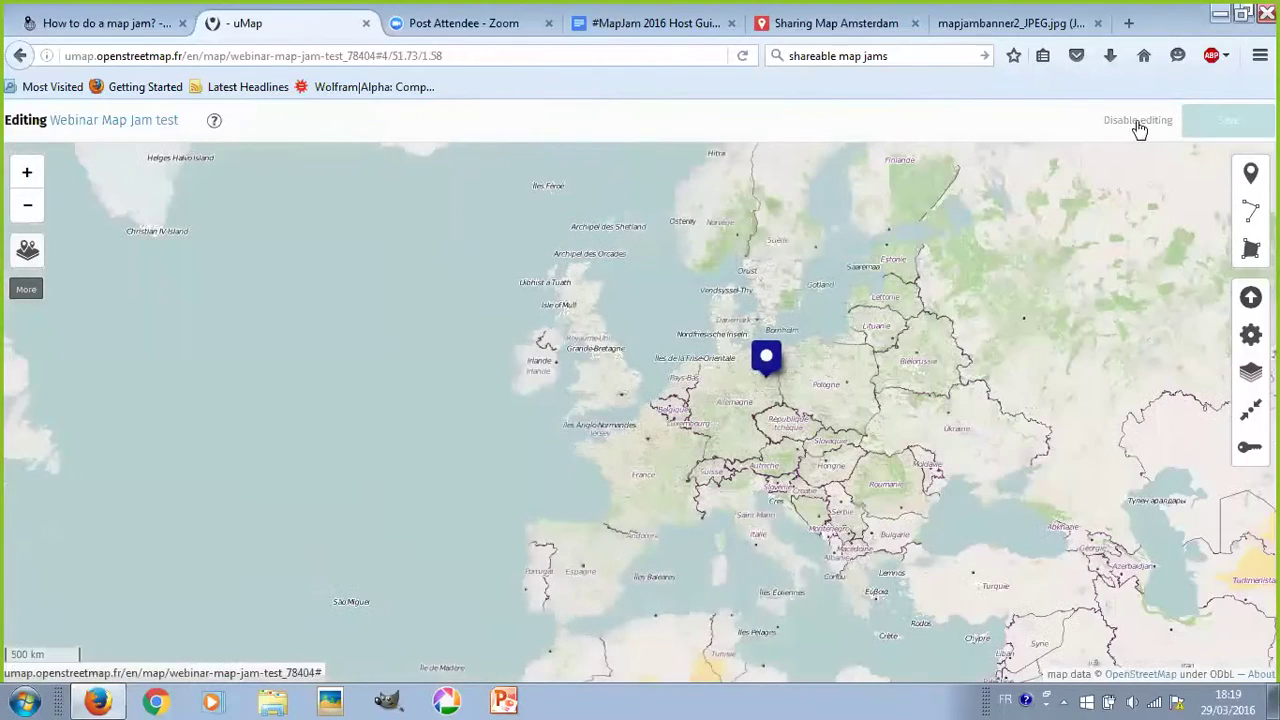
left_click(1143, 124)
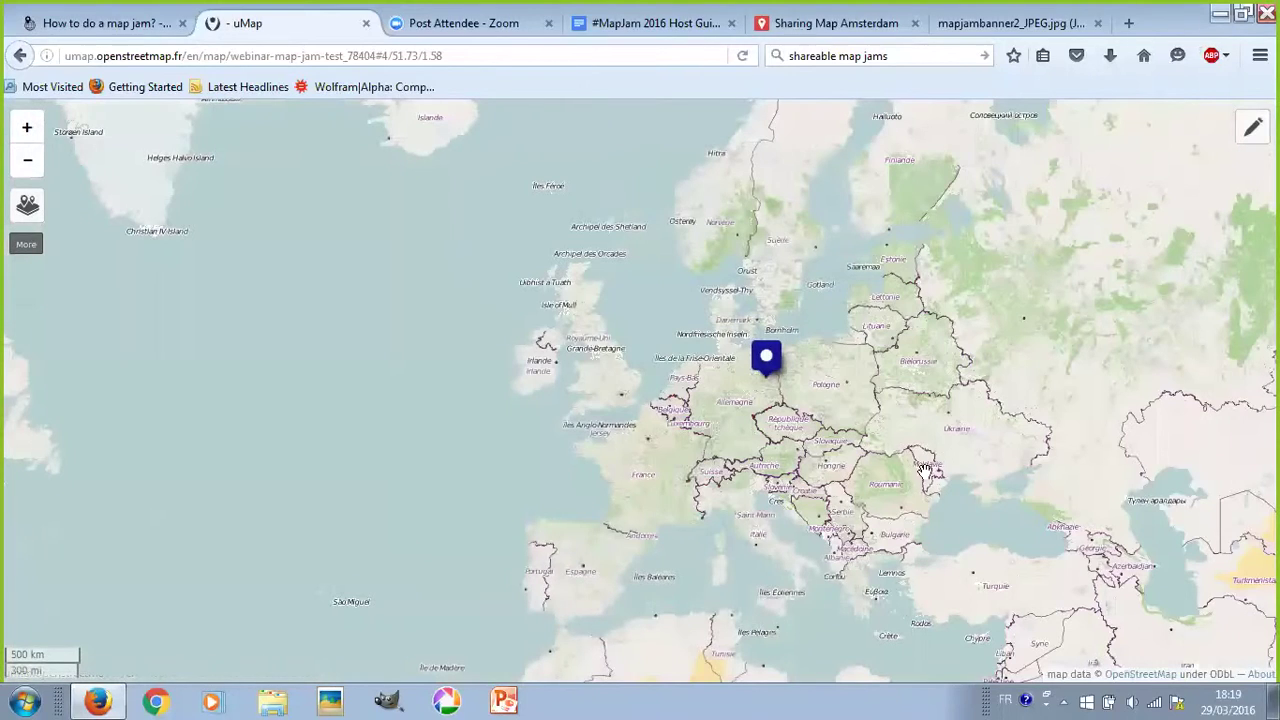
left_click(766, 362)
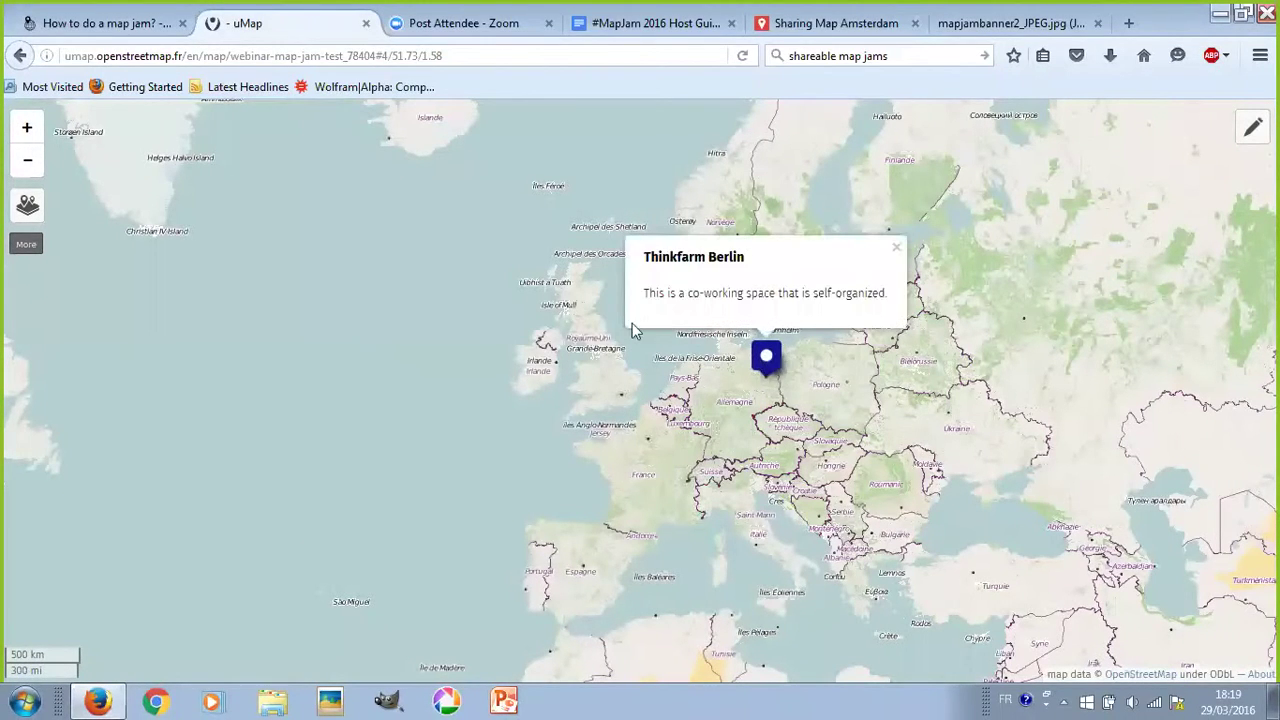
left_click(896, 248)
left_click(763, 362)
left_click(896, 248)
scroll(765, 394, "up", 3)
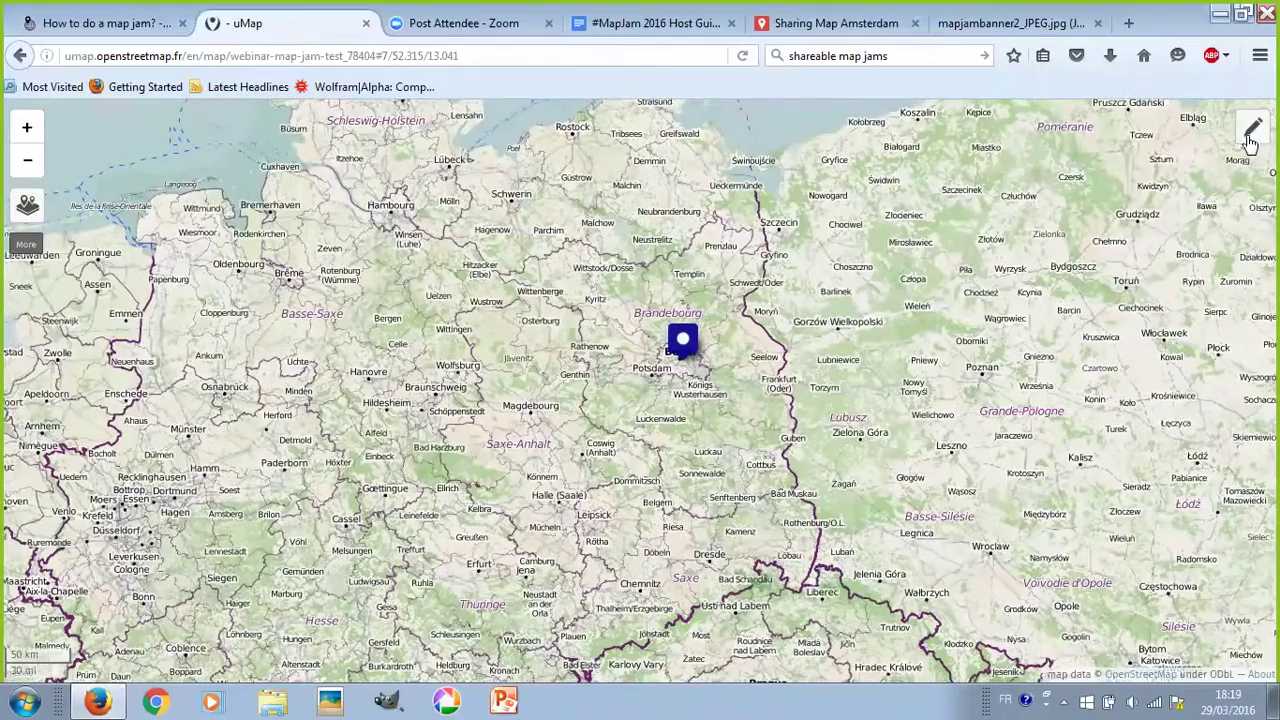
left_click(1252, 128)
left_click_drag(767, 356, 843, 352)
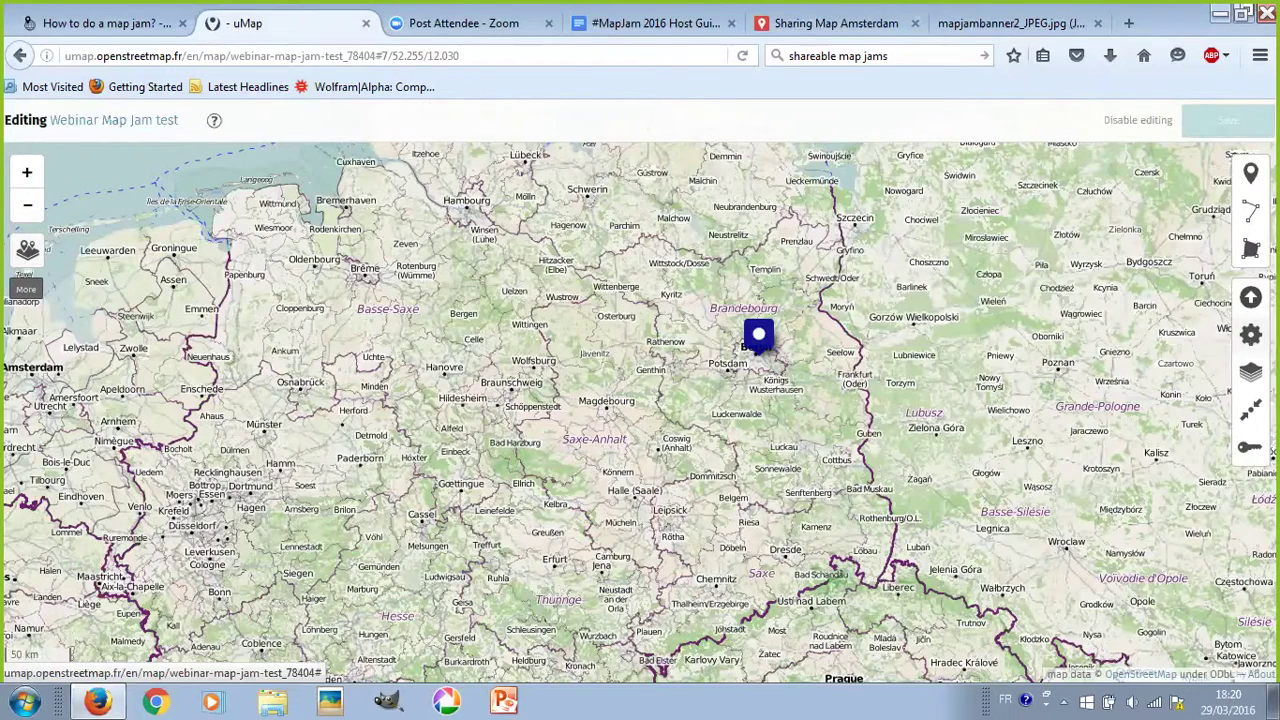
- Set the map's default feature colour to Crimson in its default properties
left_click(1250, 336)
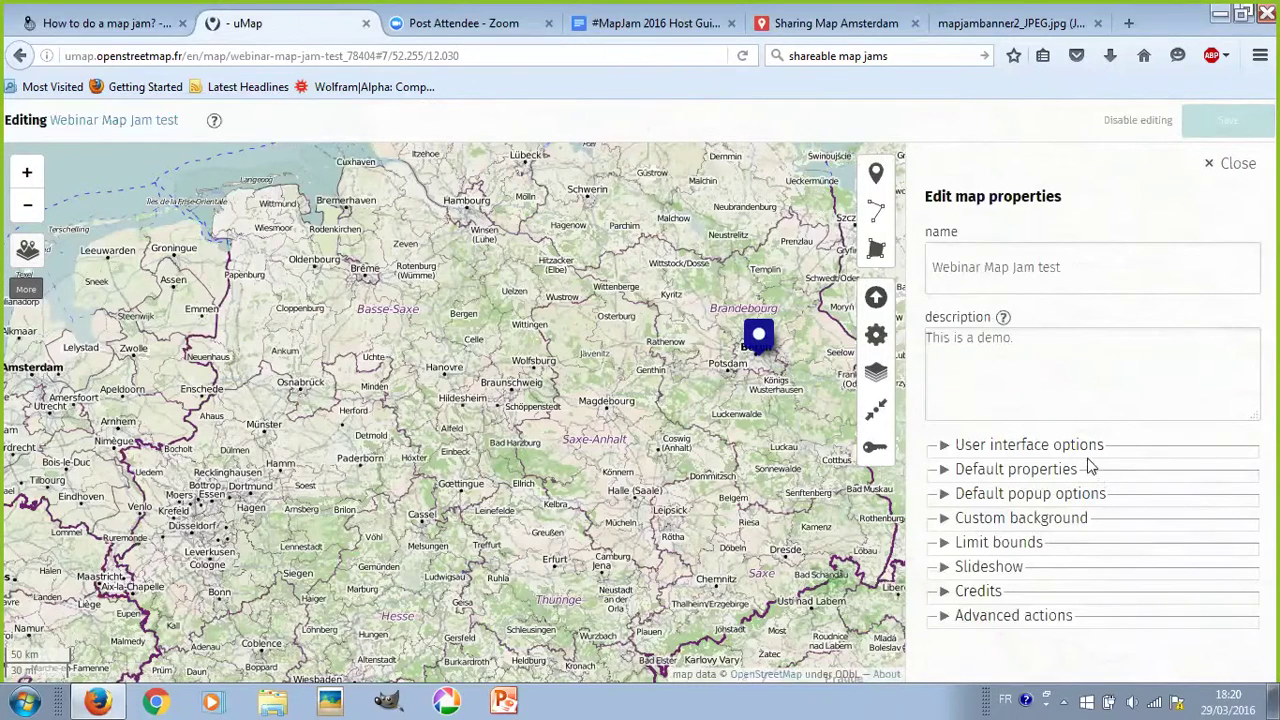
left_click(1039, 476)
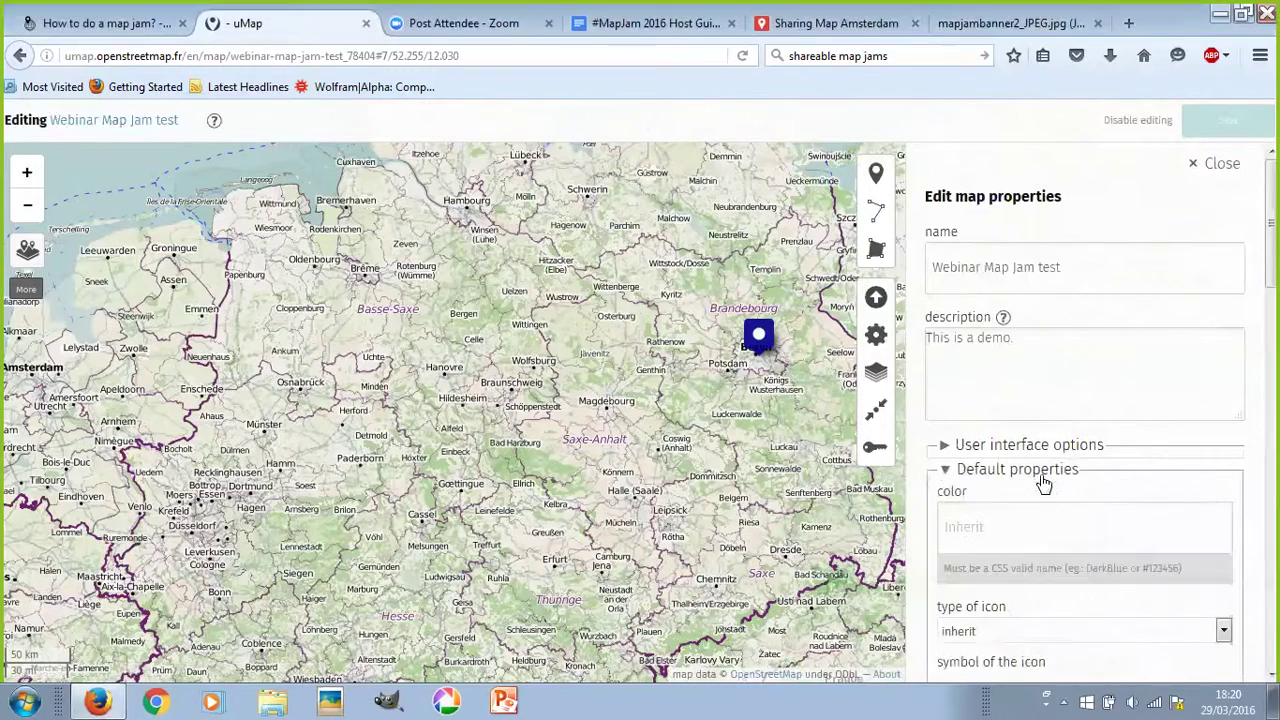
scroll(1182, 412, "down", 3)
scroll(1182, 414, "down", 1)
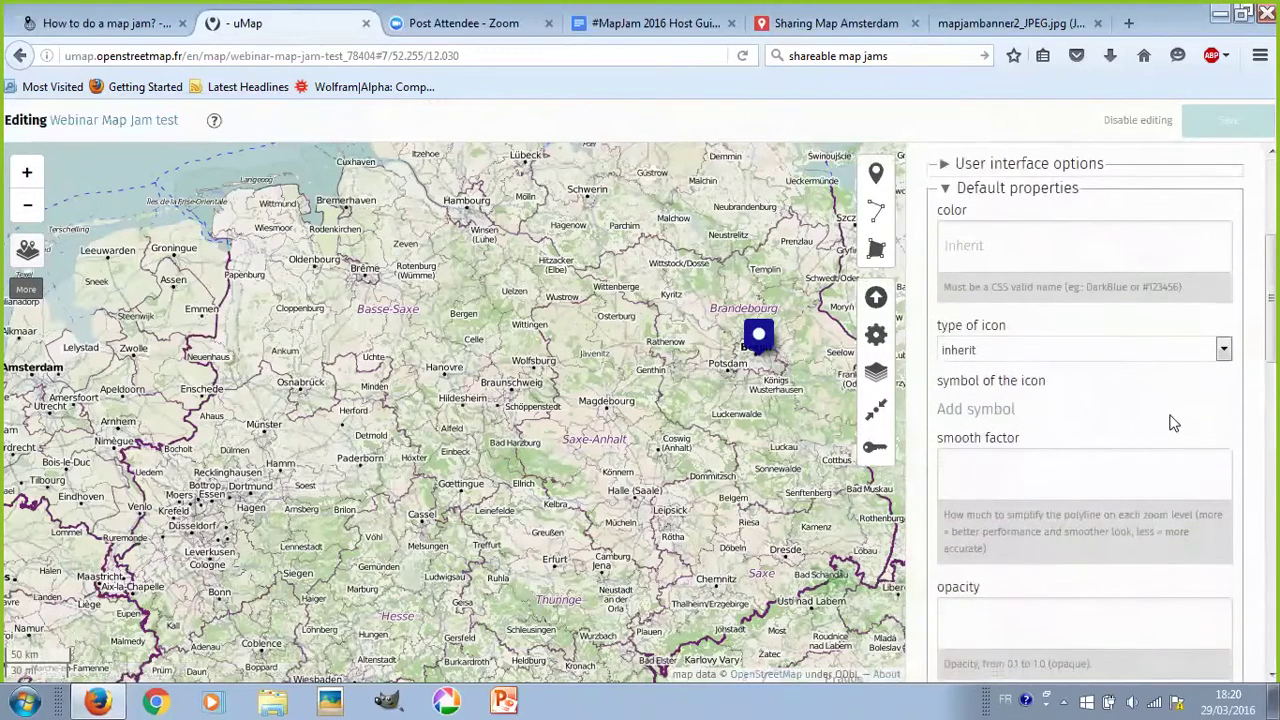
left_click(1064, 251)
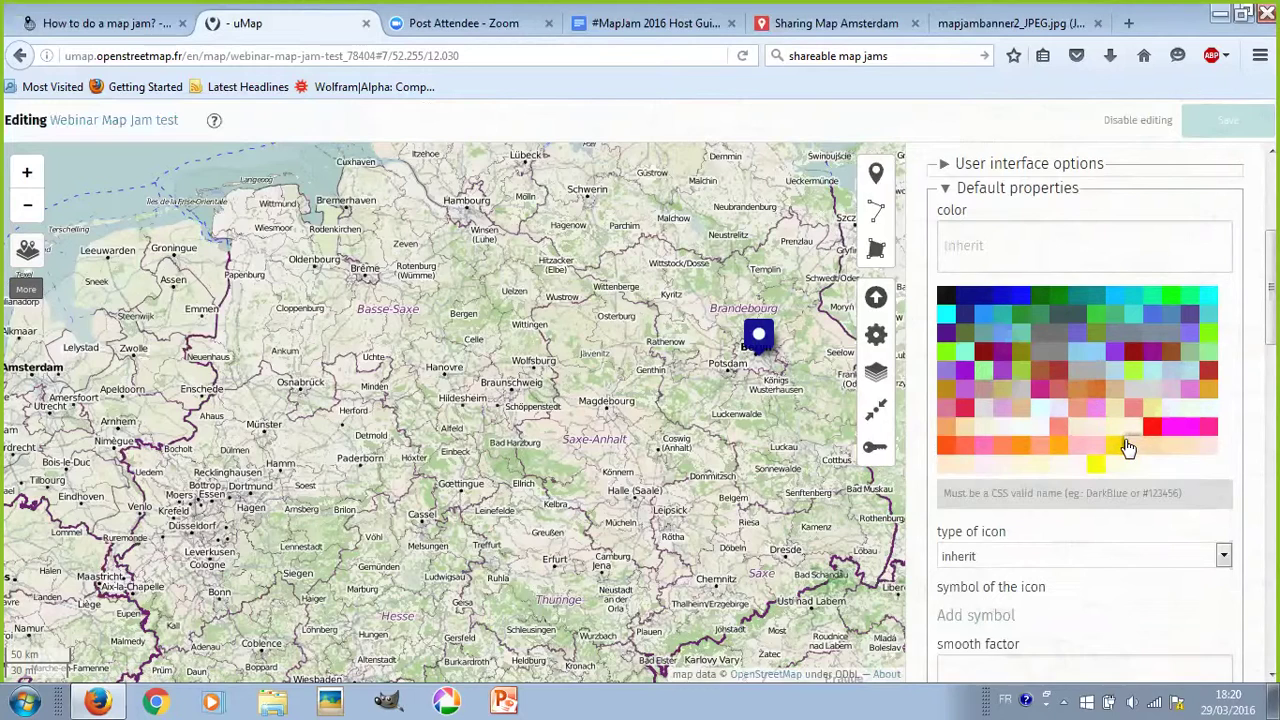
left_click(966, 411)
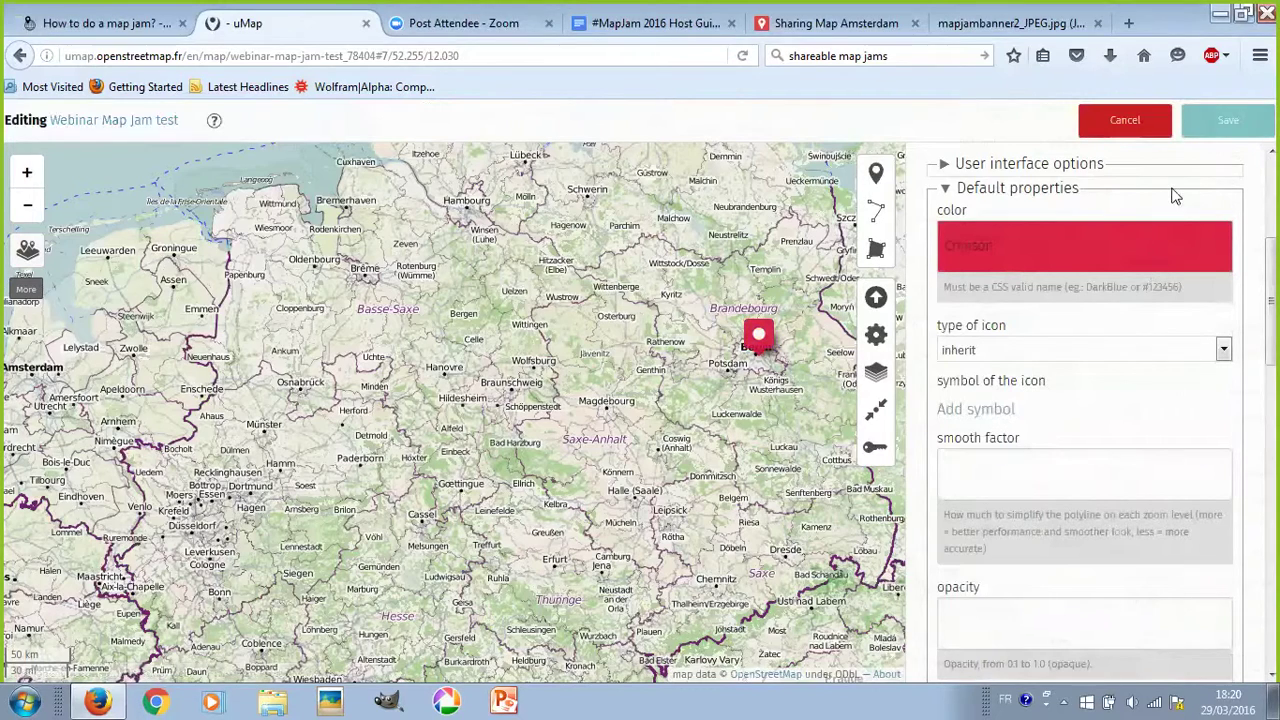
- Try the Drop, Ball and Default icon types, settle on inherit, and save the map
left_click(1009, 352)
left_click(1009, 356)
left_click(1007, 352)
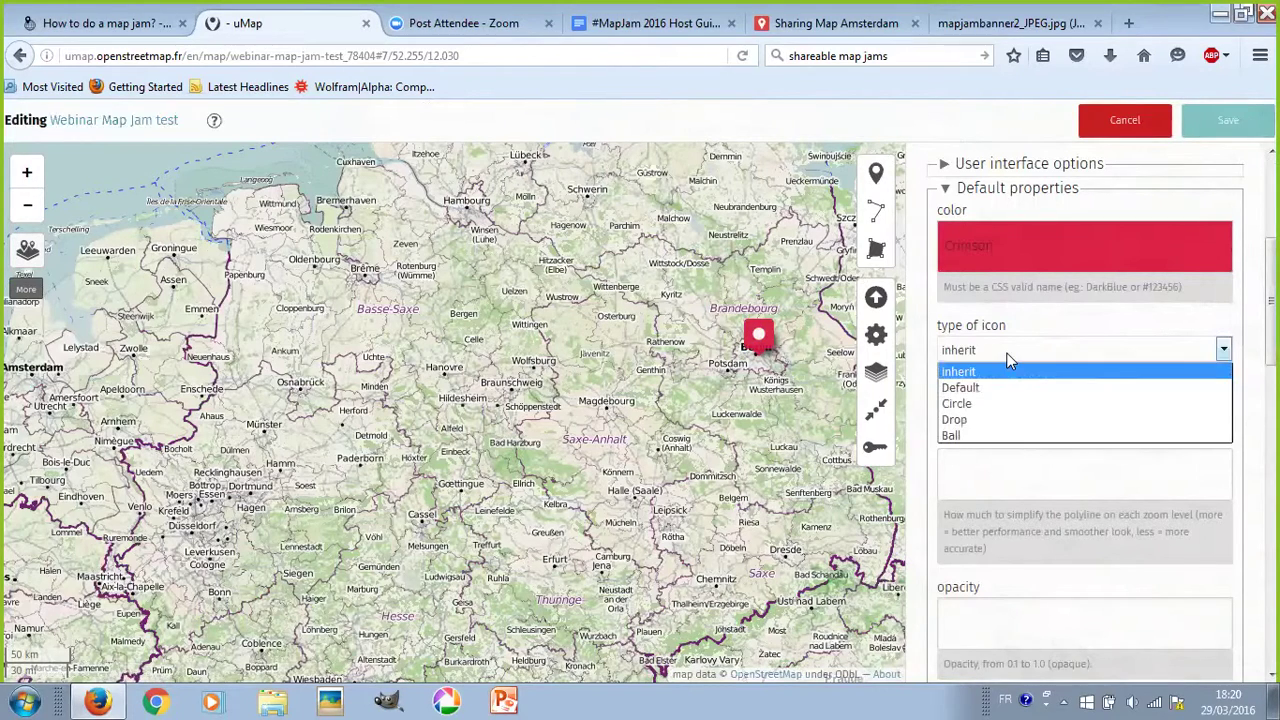
left_click(1014, 418)
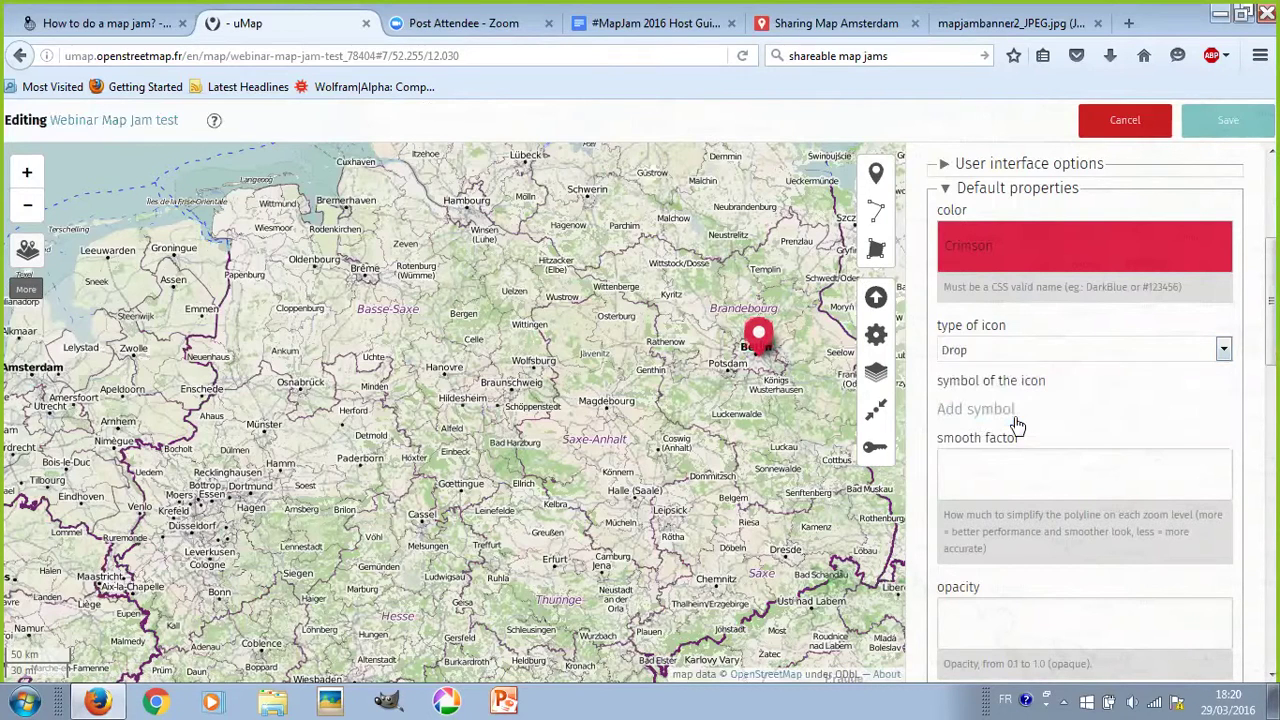
left_click(1007, 358)
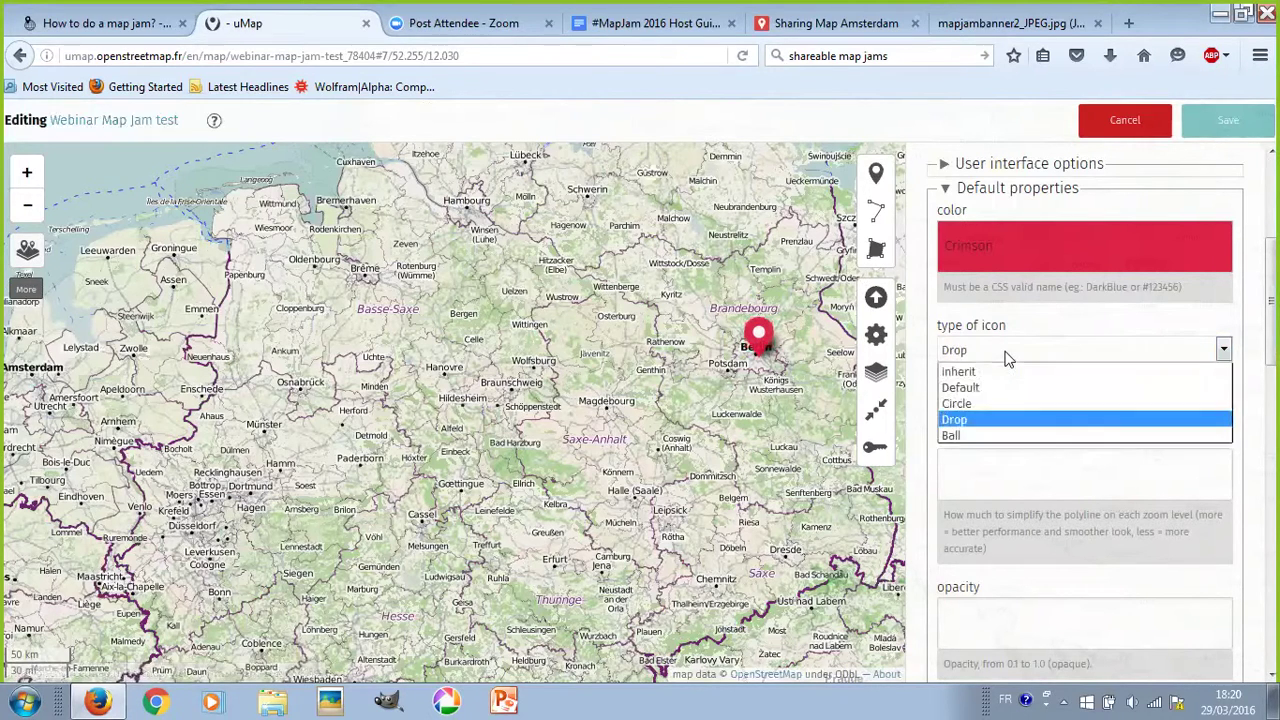
left_click(1006, 438)
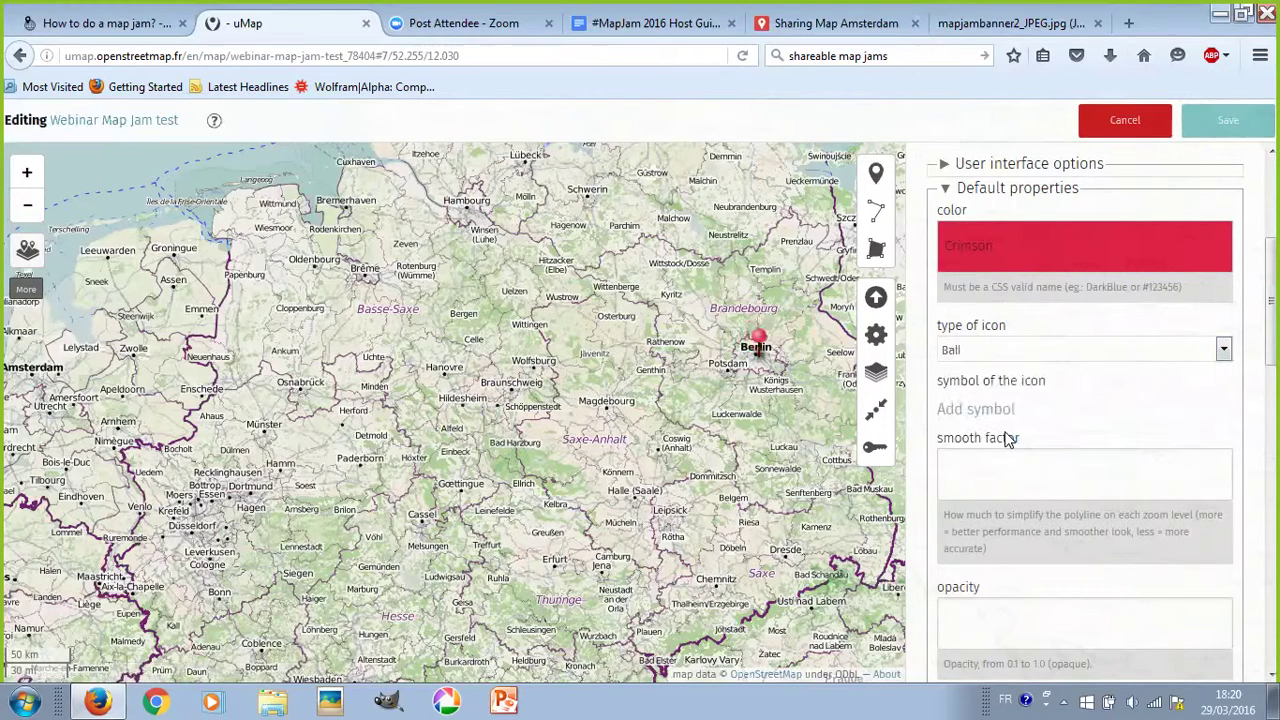
left_click(997, 359)
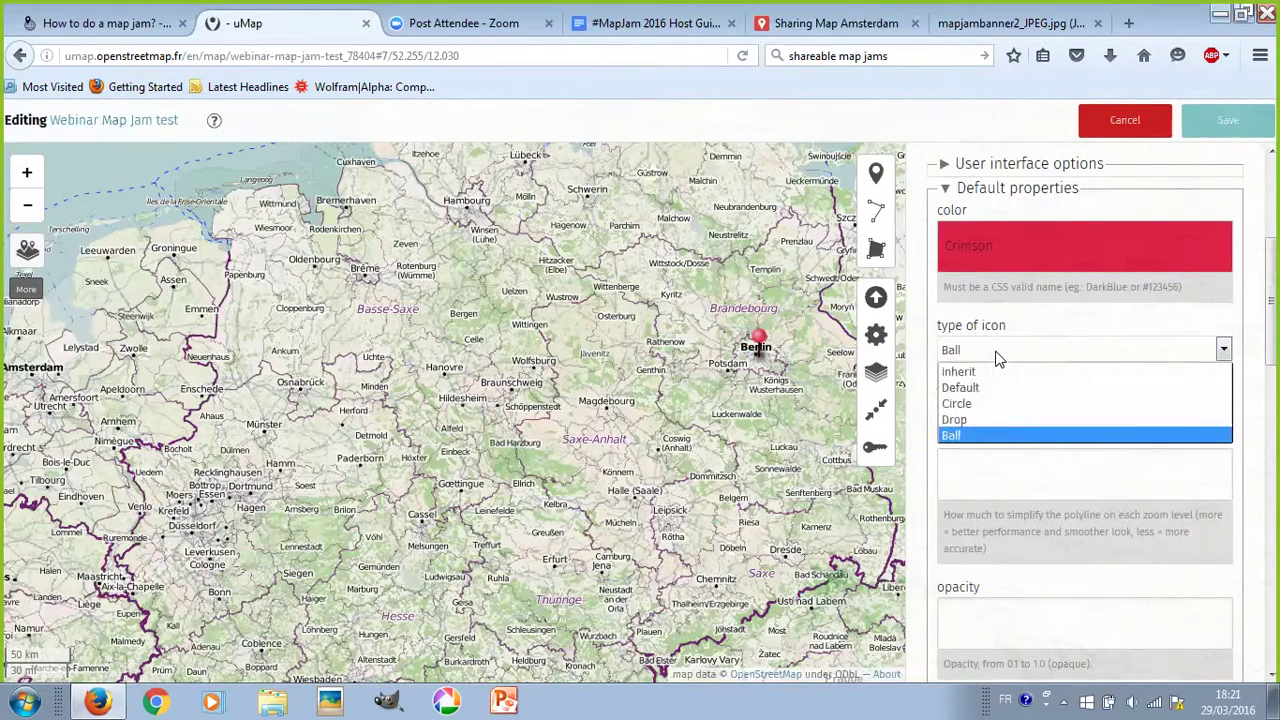
left_click(999, 386)
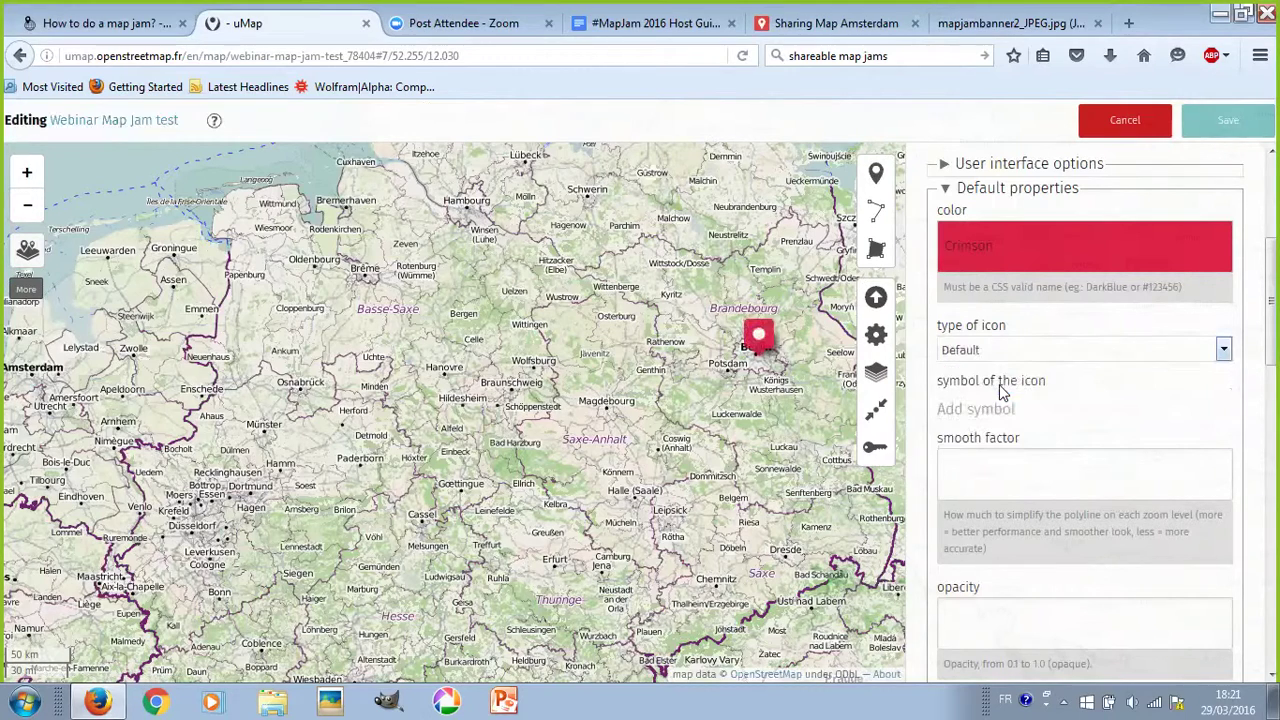
left_click(997, 348)
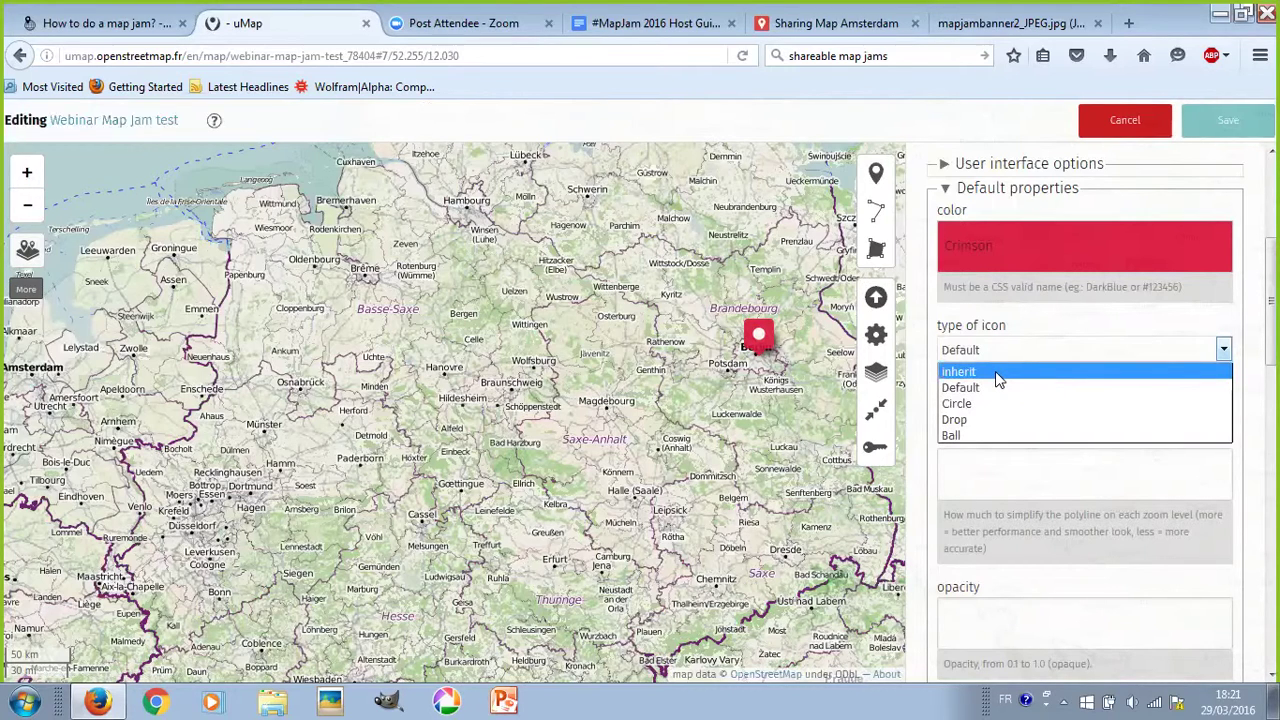
left_click(995, 372)
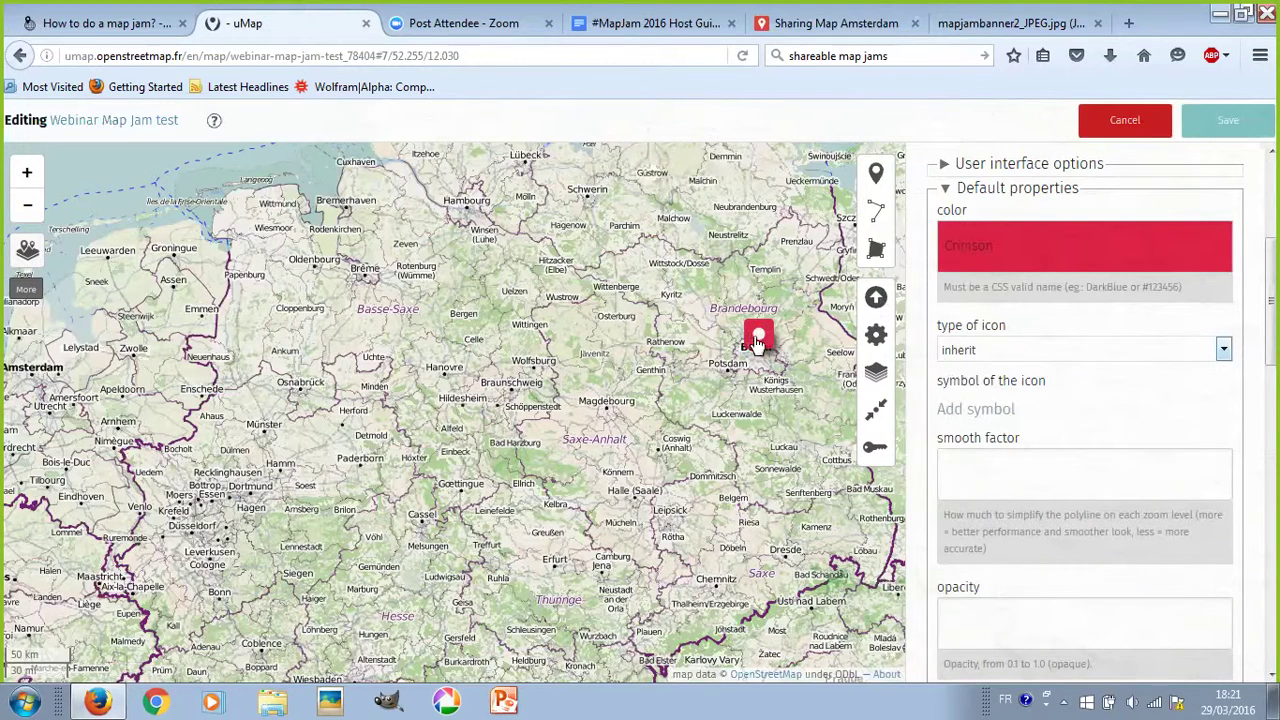
left_click(1212, 130)
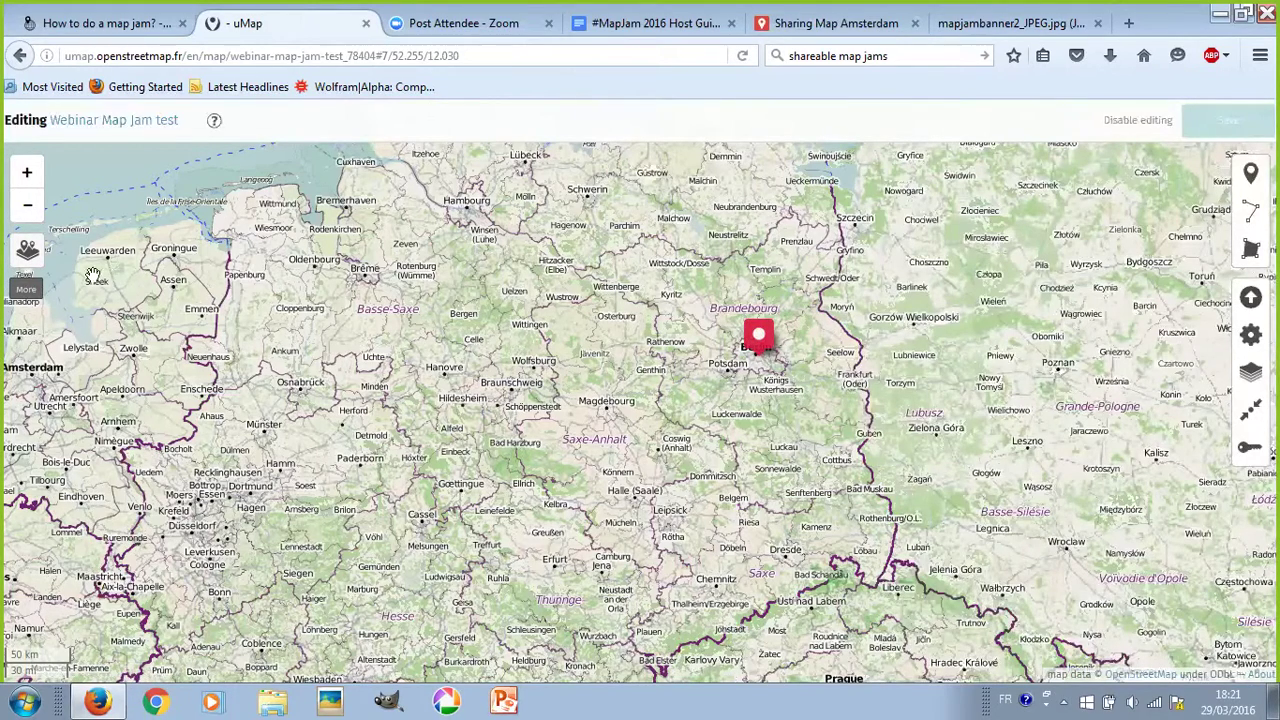
- Rename Layer 1 to 'Co-working spaces', describe it as showing places where people work, and save
mouse_move(37, 256)
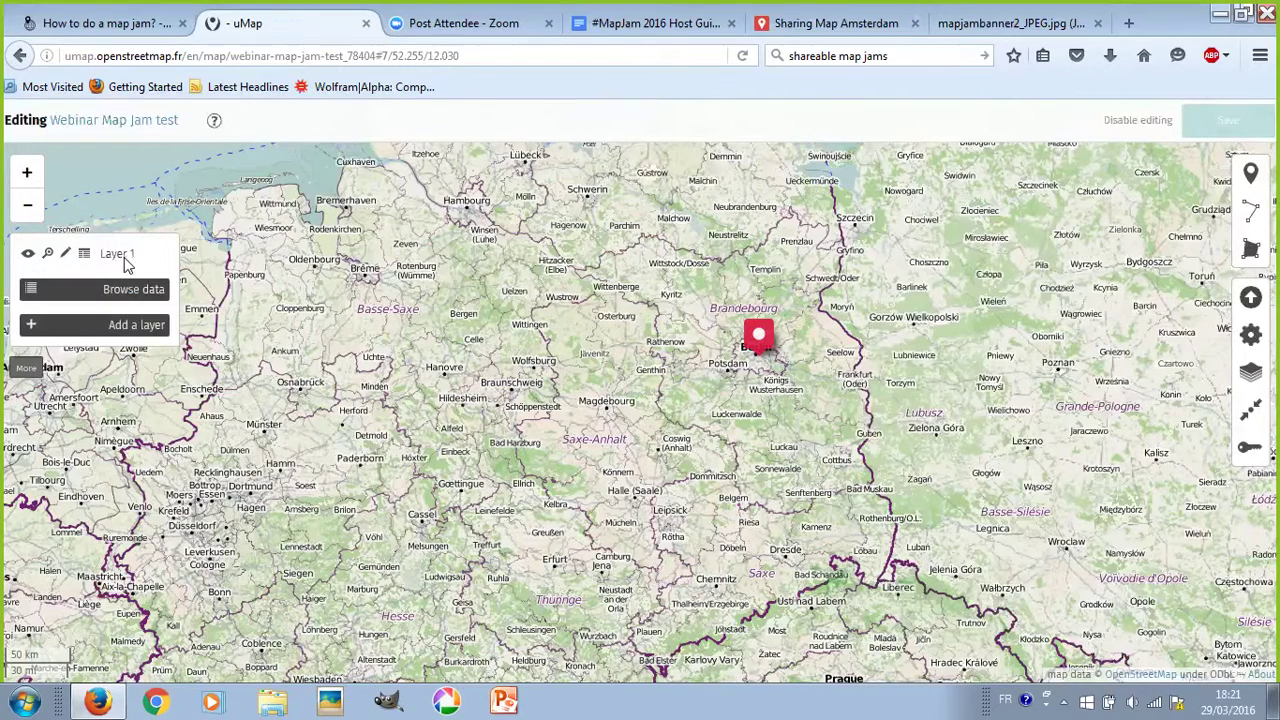
left_click(65, 258)
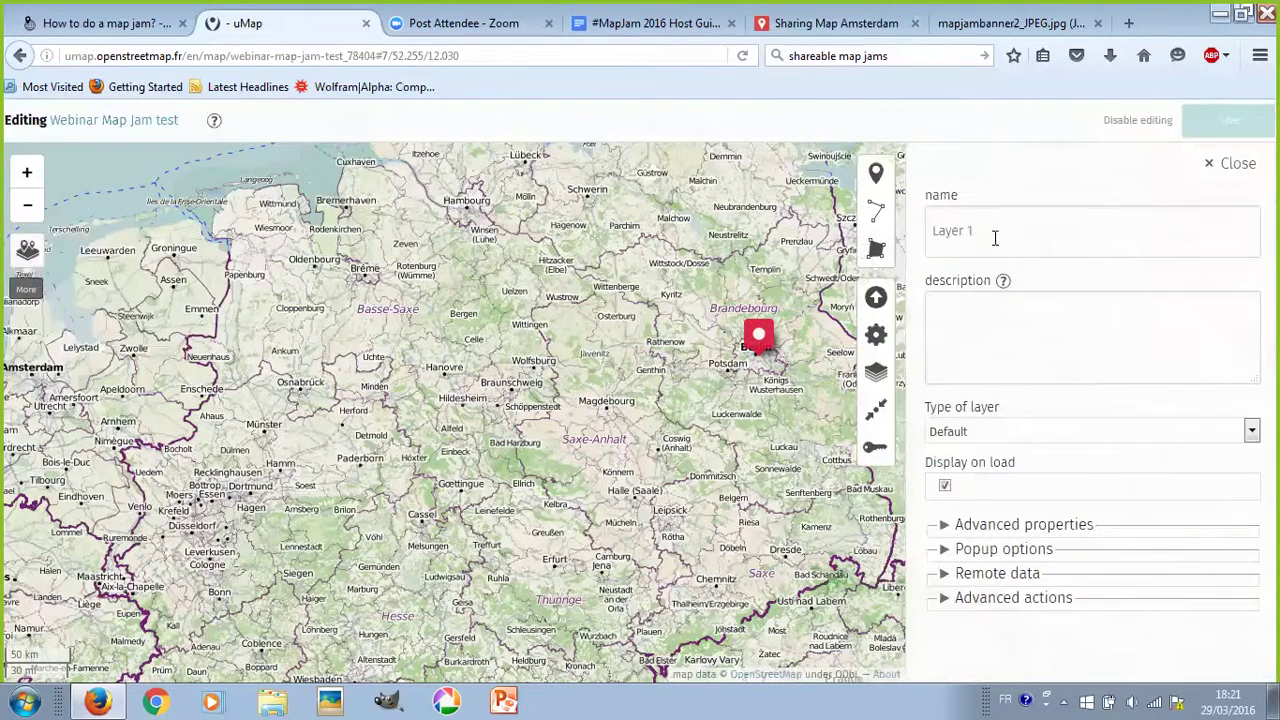
left_click_drag(994, 234, 780, 229)
type("Co")
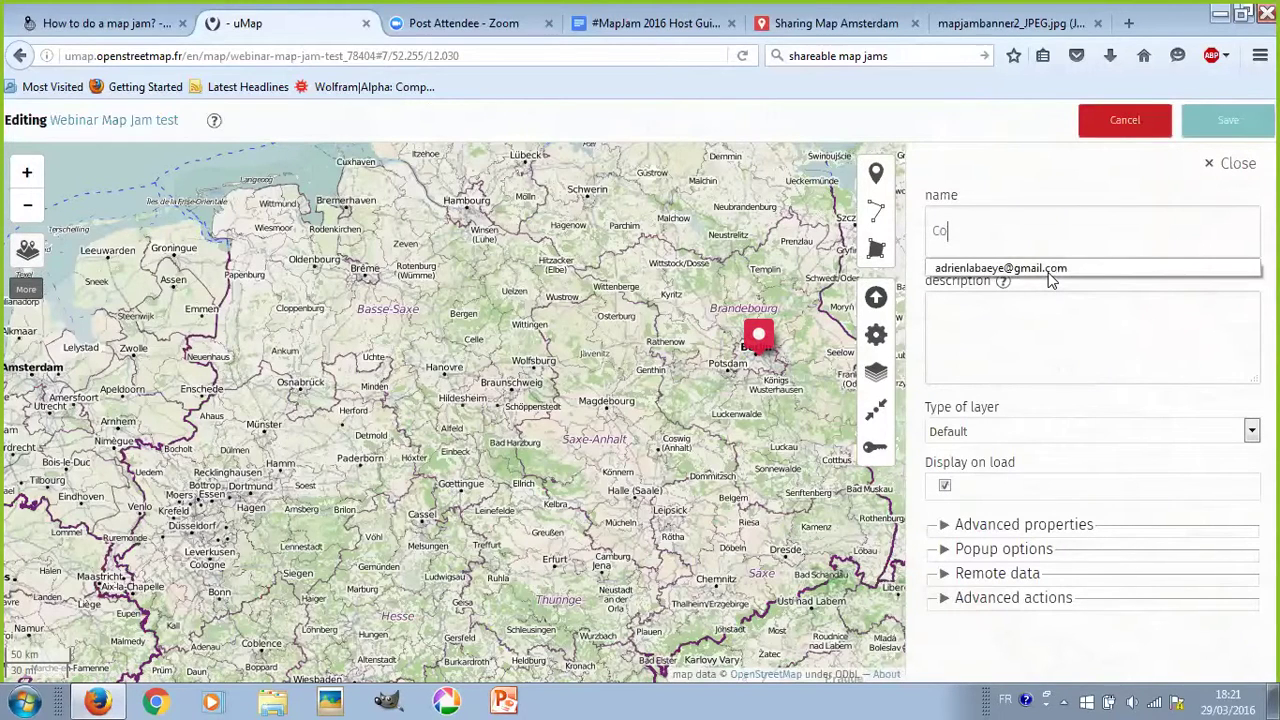
type("-working spaces")
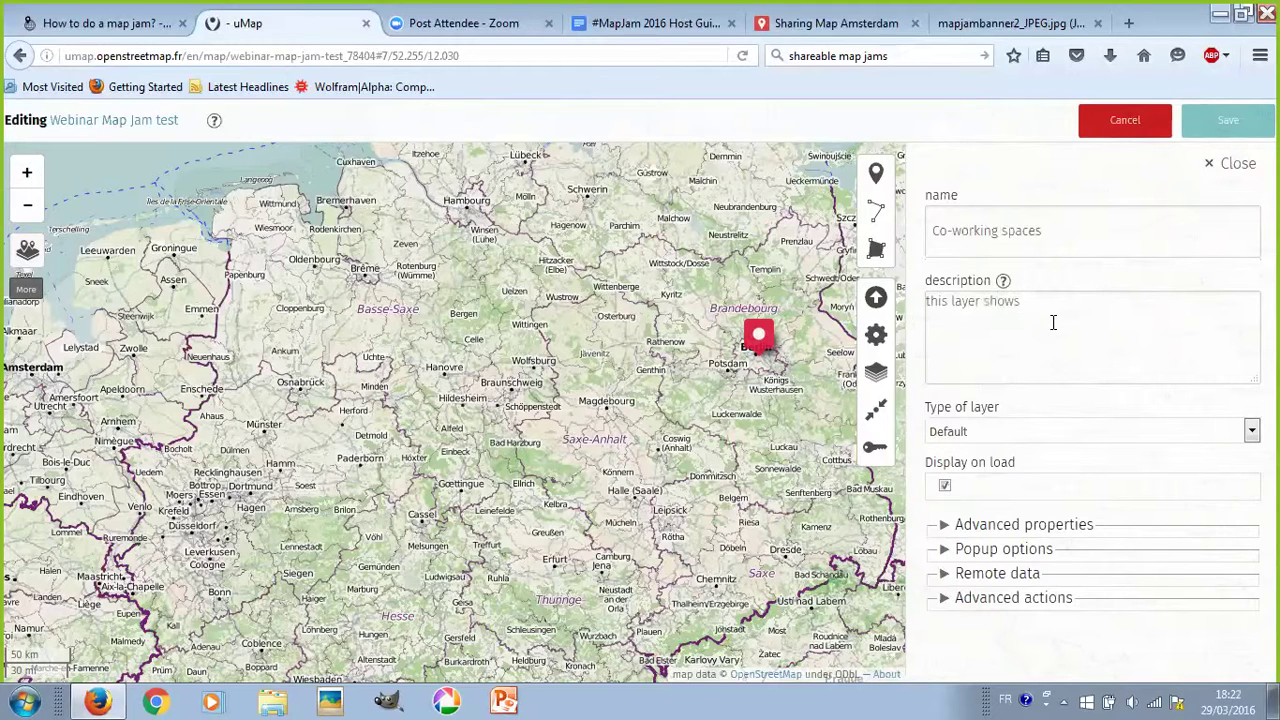
type("places where people work.")
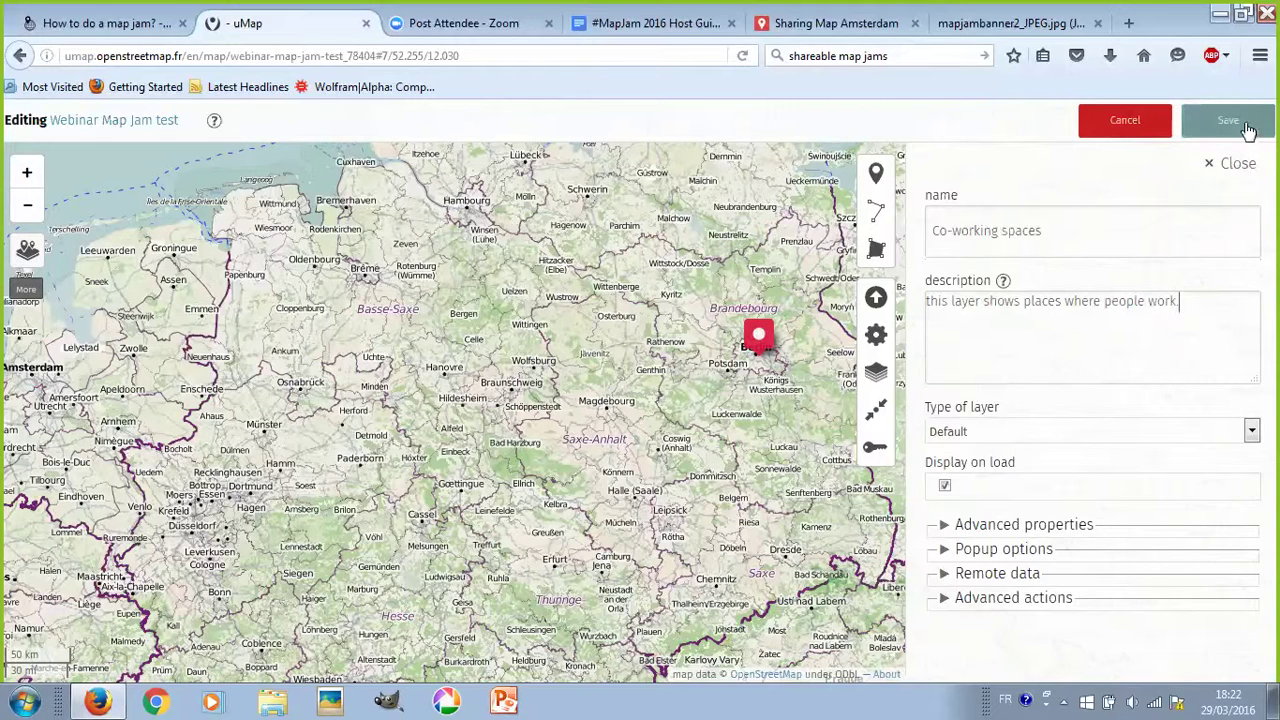
left_click(1245, 124)
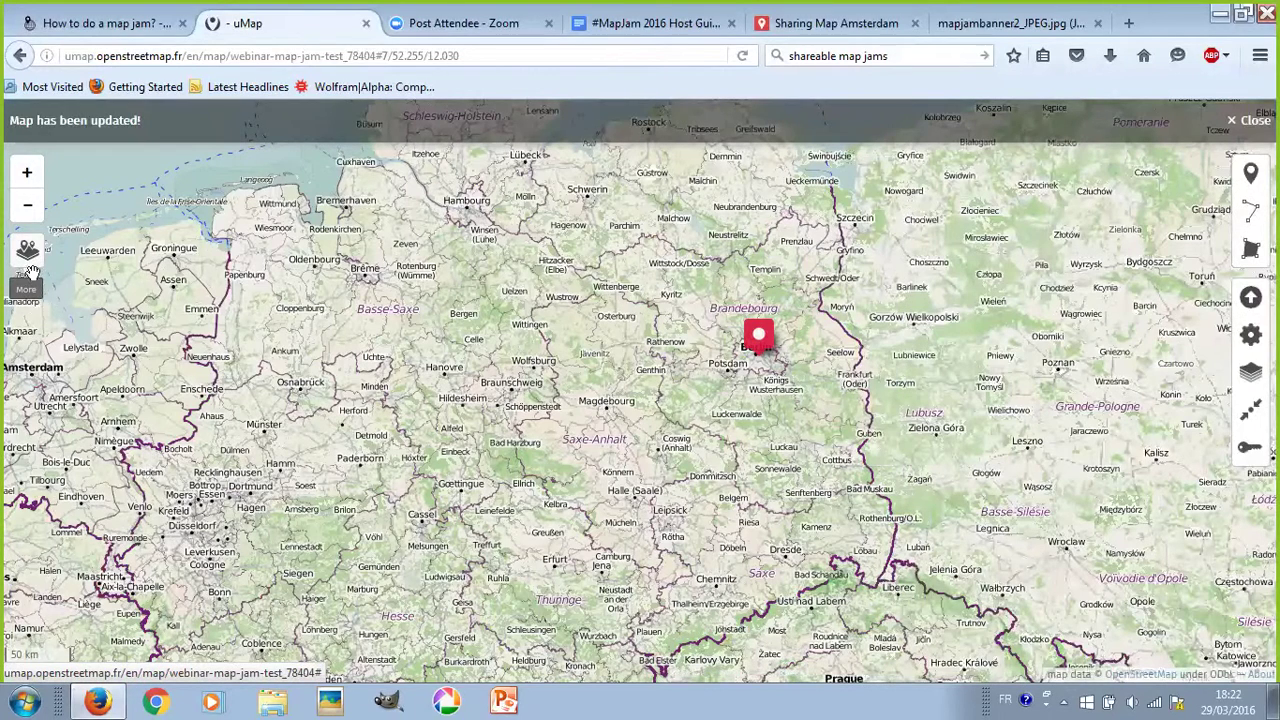
mouse_move(28, 252)
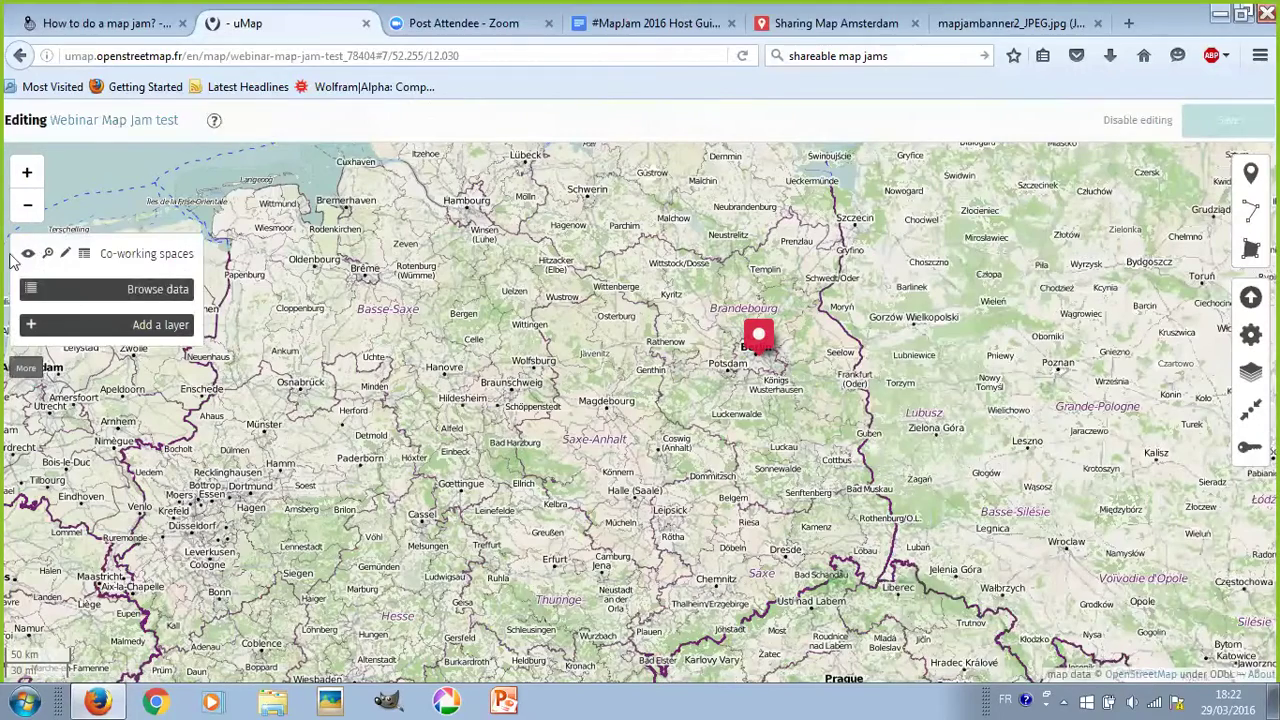
- Add a new layer called 'Community gardens' from the layers panel and save the map
left_click(82, 330)
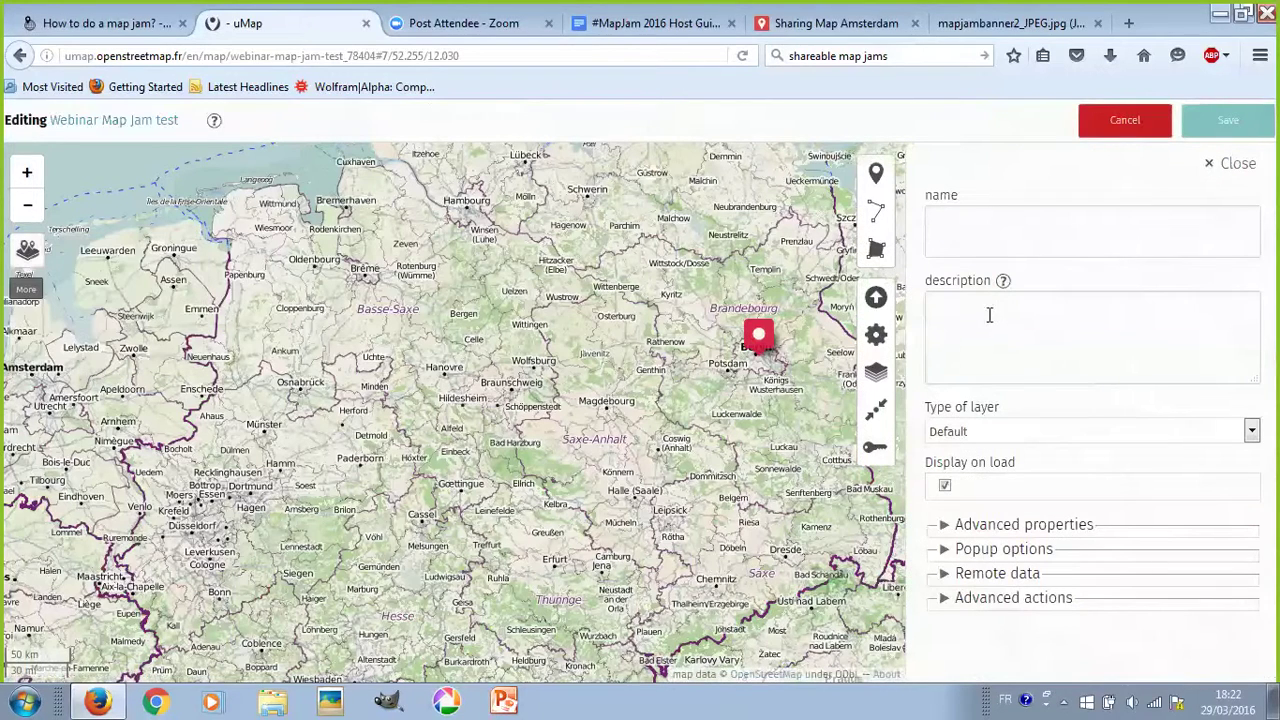
left_click(987, 232)
type("Community gardens")
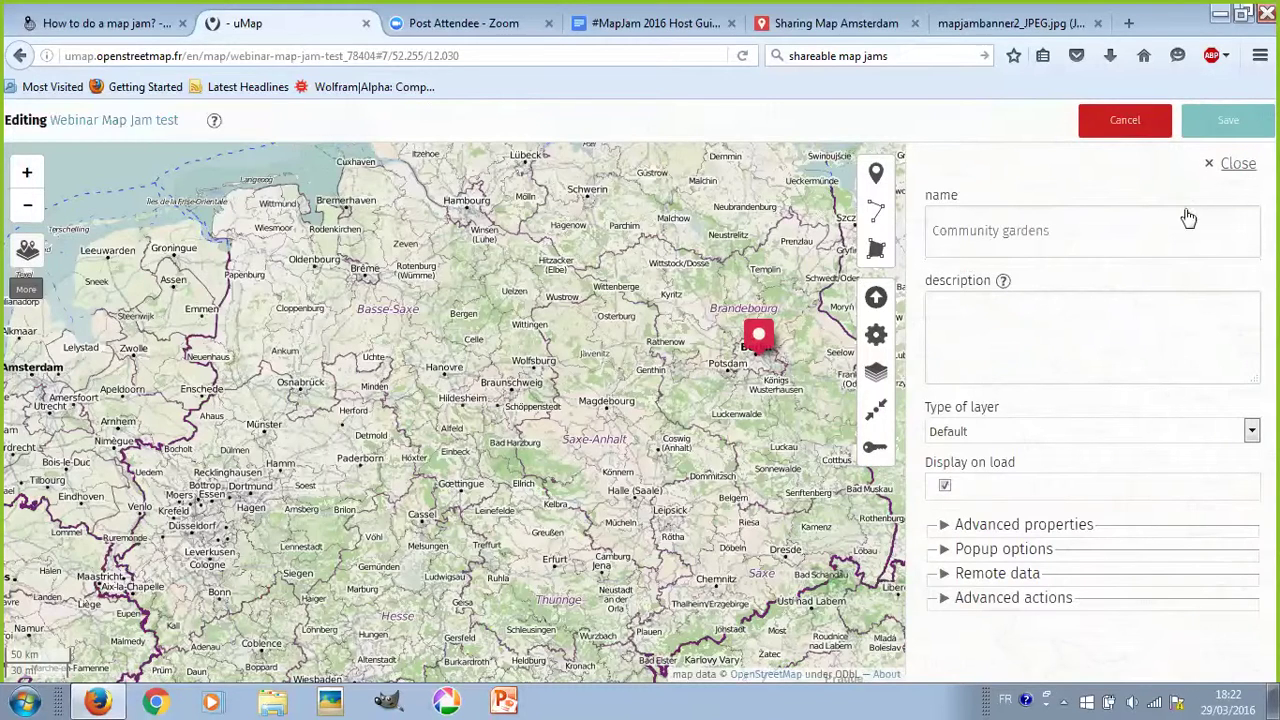
left_click(1228, 121)
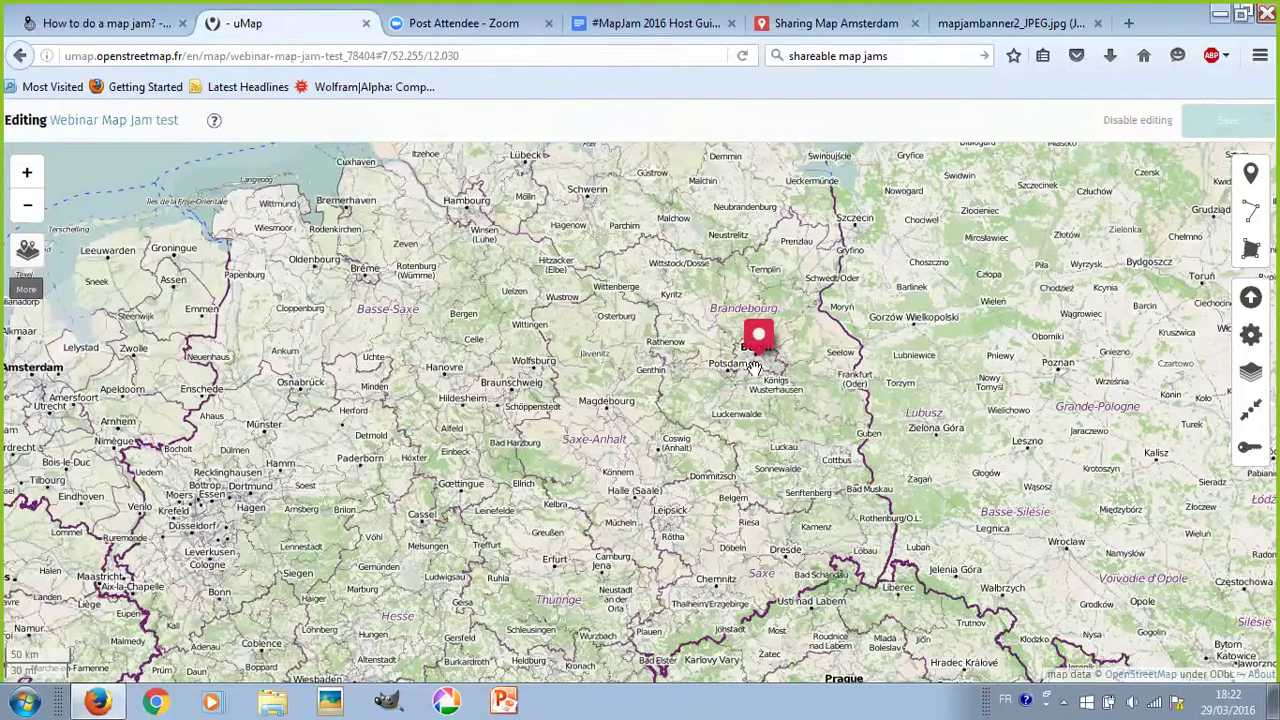
scroll(788, 347, "up", 2)
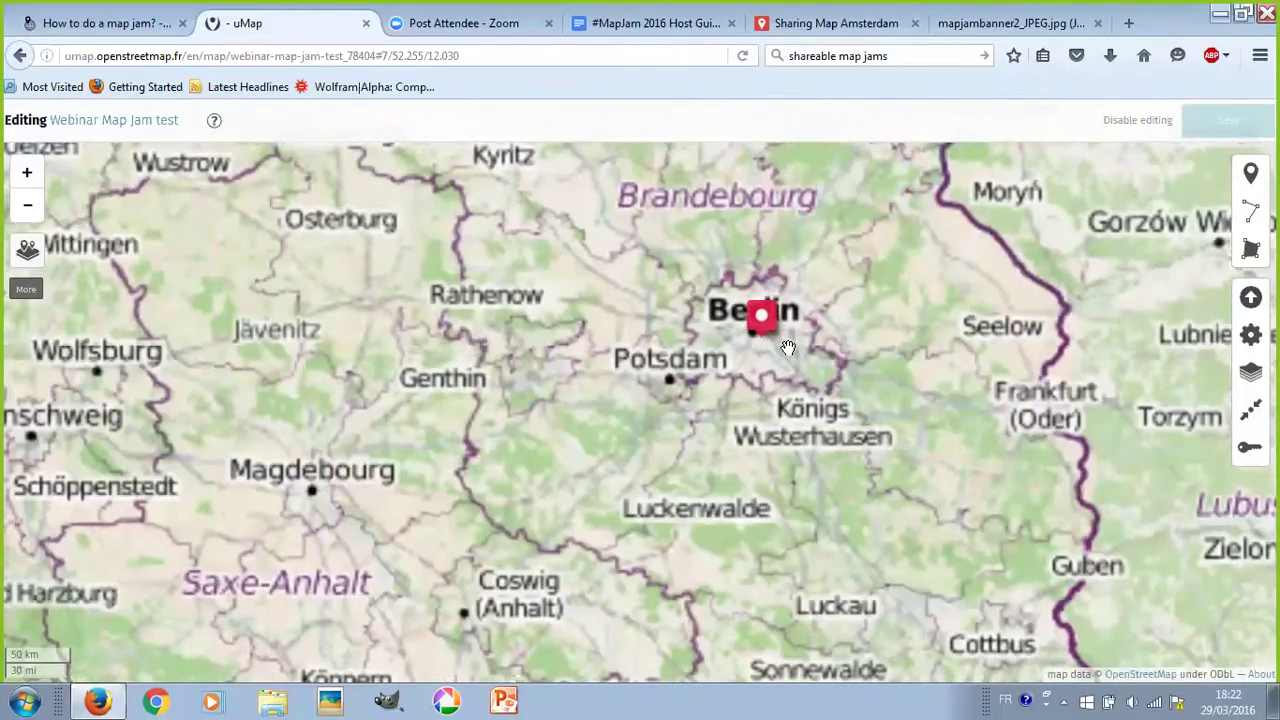
scroll(763, 318, "up", 6)
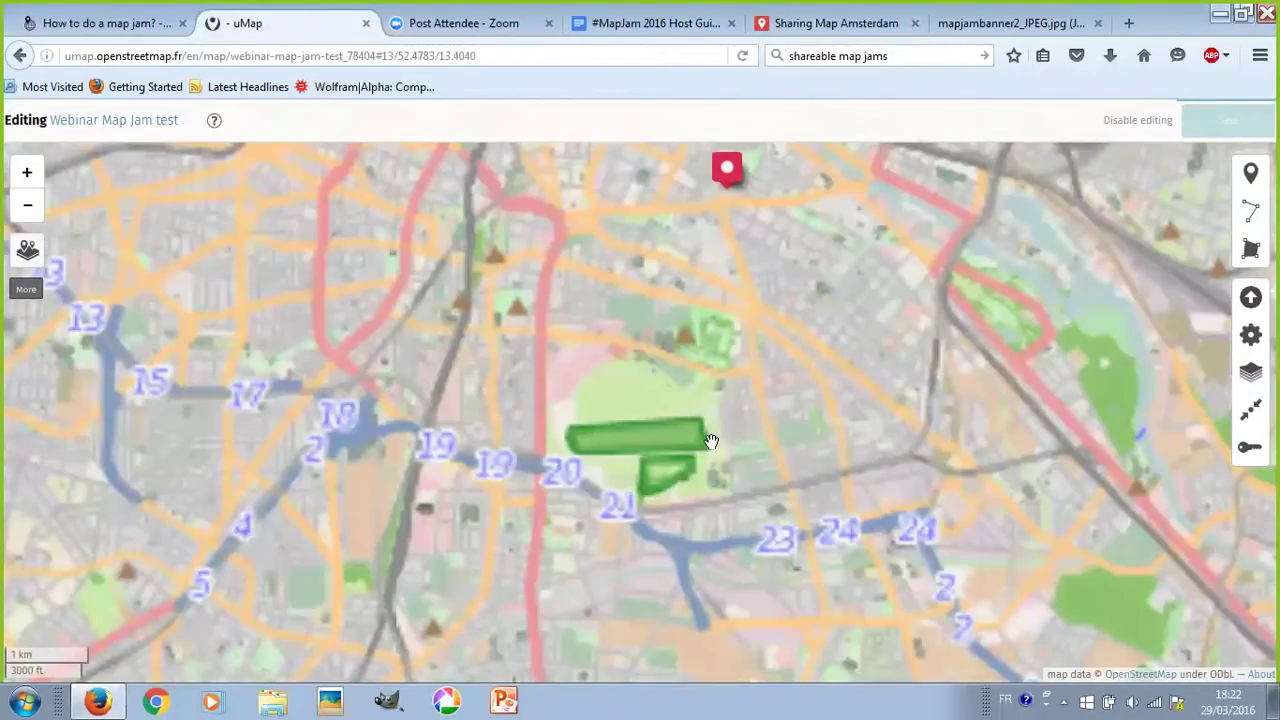
scroll(711, 441, "up", 4)
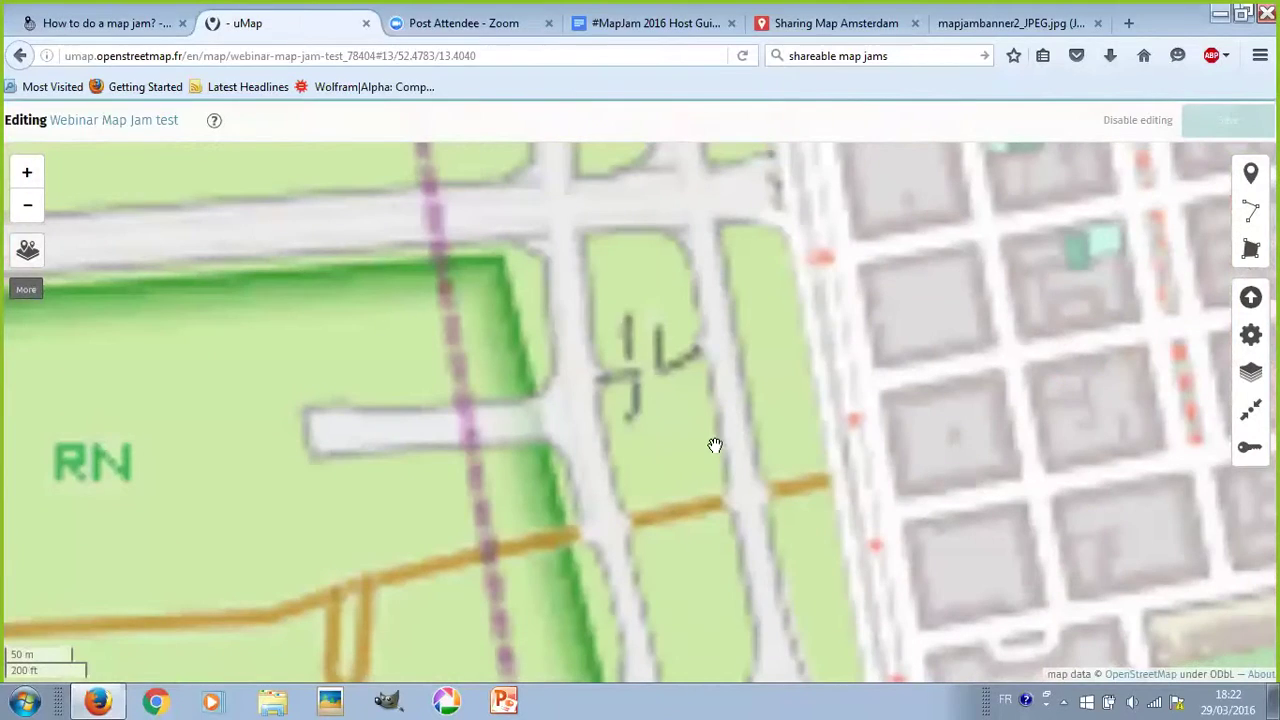
- Pan and zoom the map to centre the Allmende-Kontor garden at Tempelhofer Feld
left_click_drag(724, 490, 723, 220)
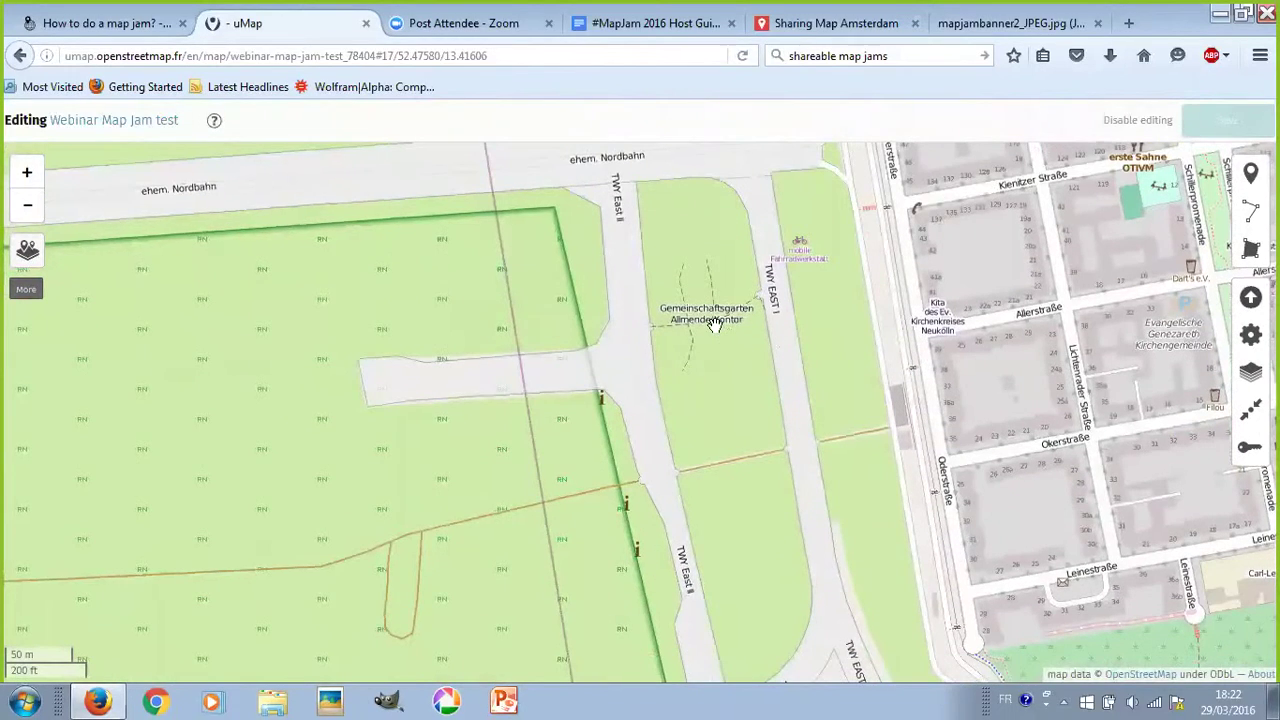
scroll(712, 323, "up", 1)
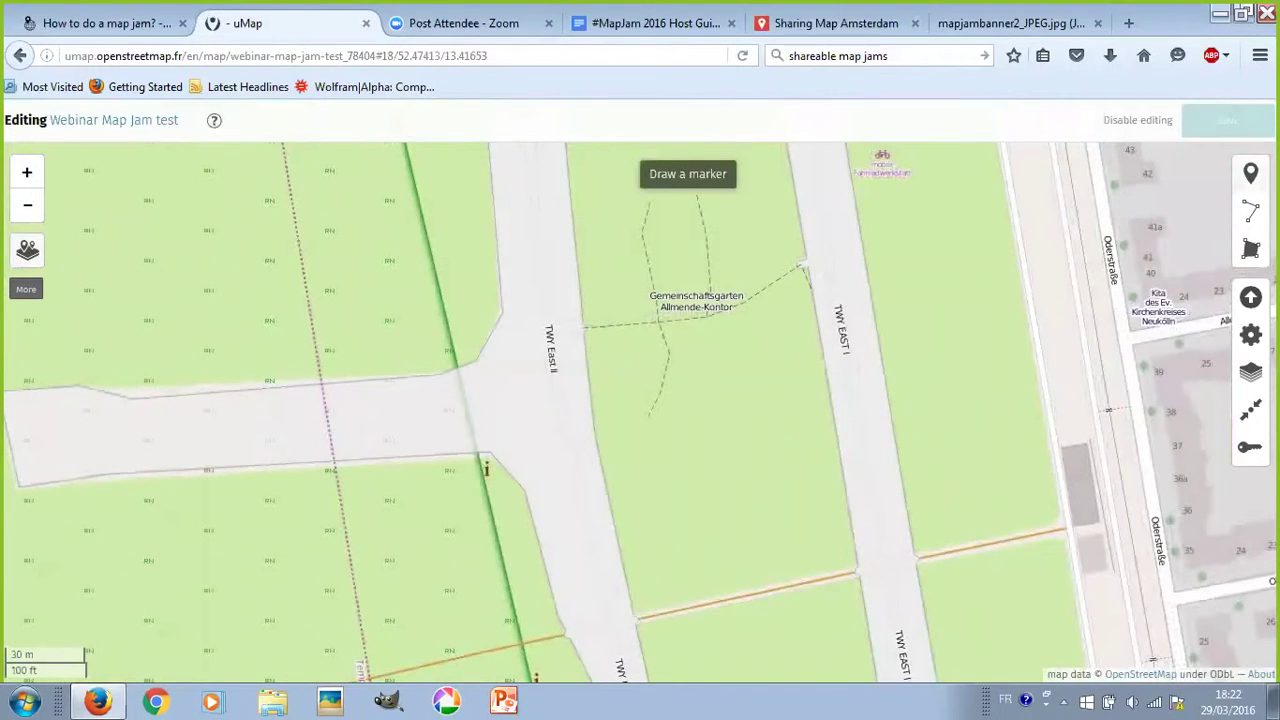
- Drop a new marker on the Allmende-Kontor garden, assigned to the Community gardens layer
left_click(1250, 173)
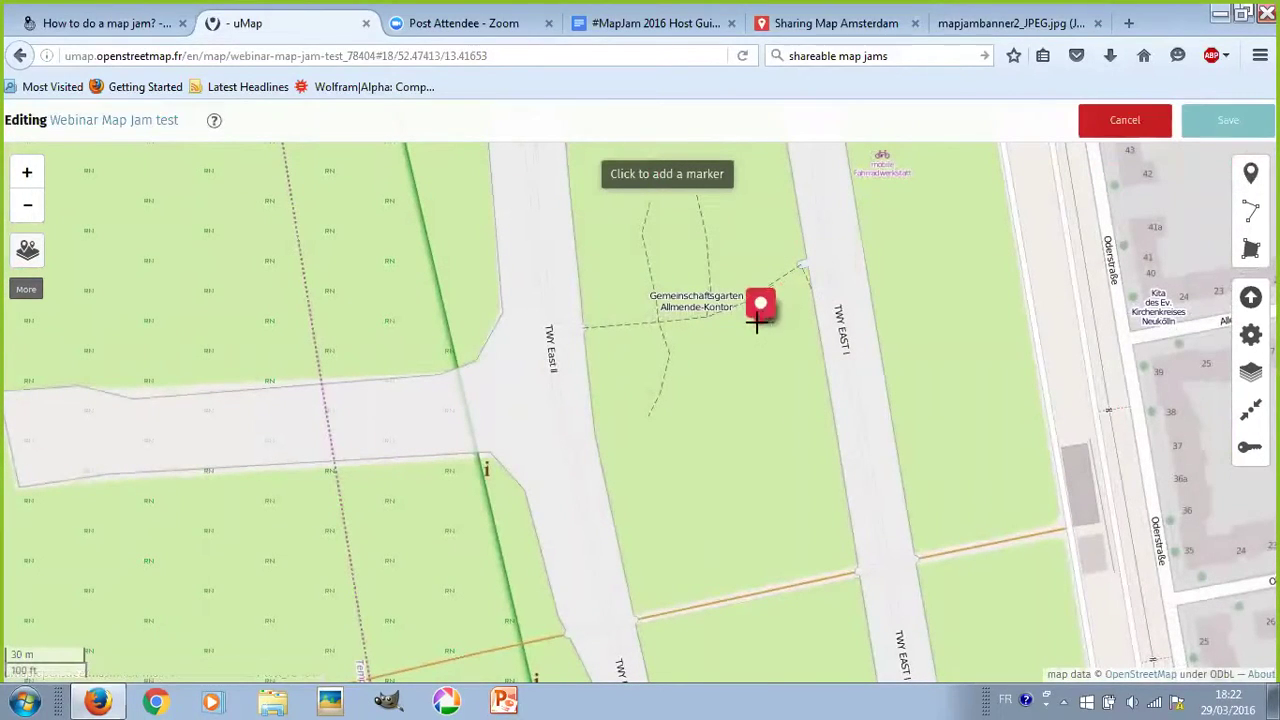
left_click(689, 315)
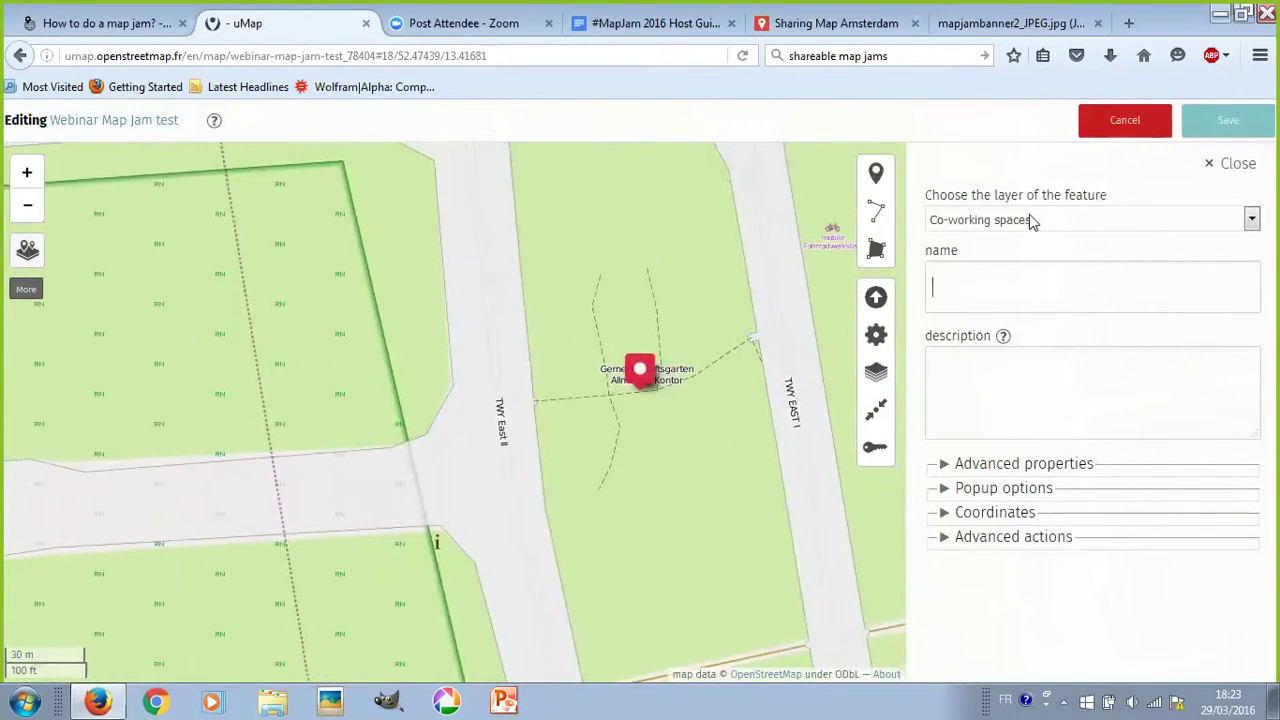
left_click(1164, 224)
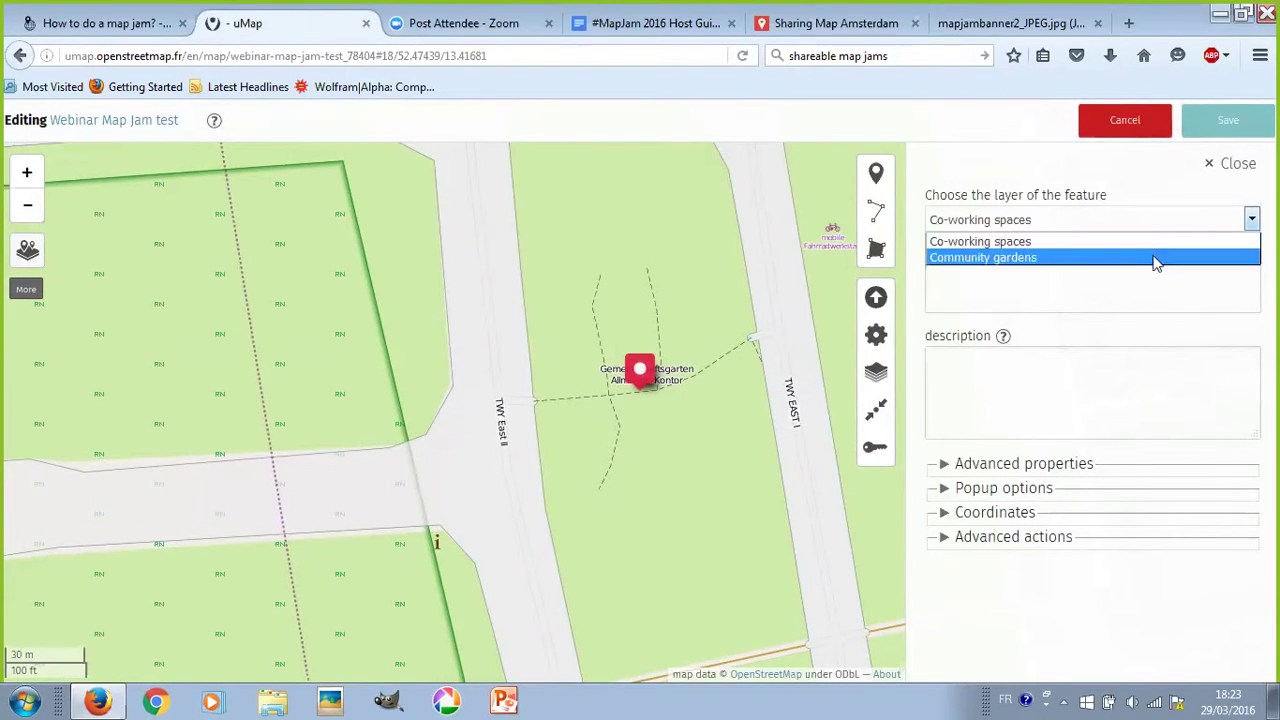
left_click(990, 259)
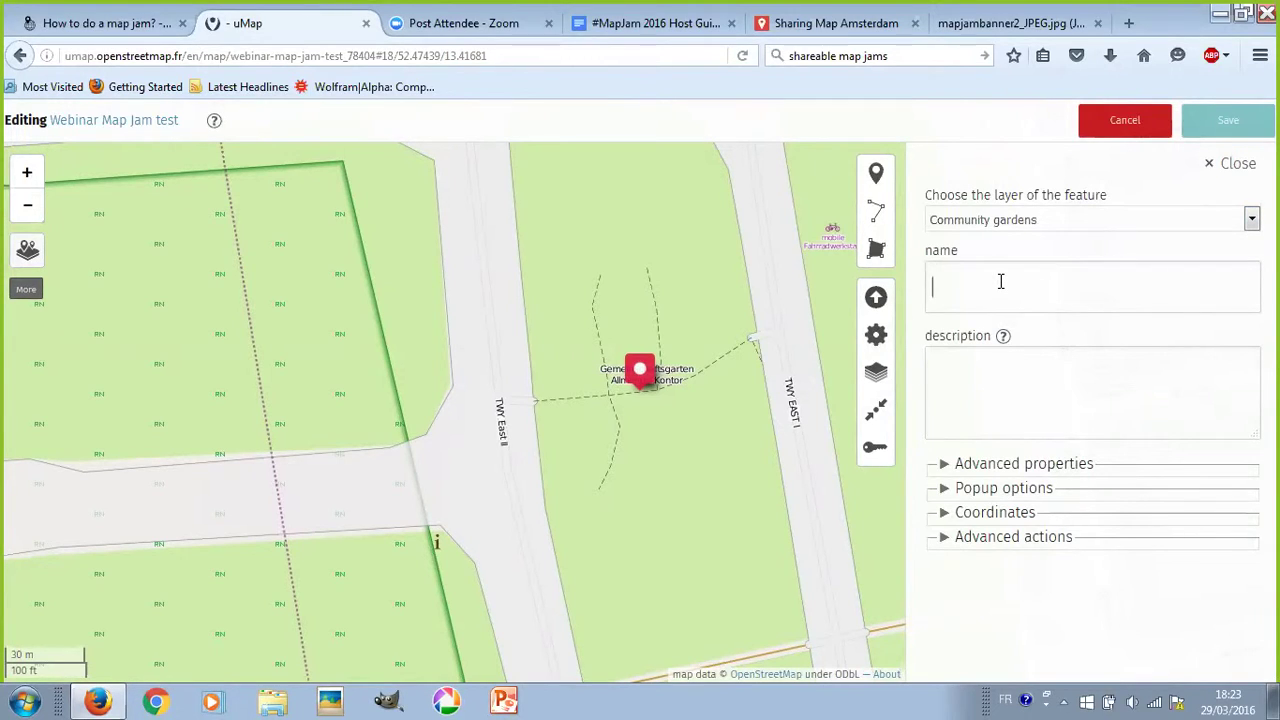
- Name the marker 'Allmende Kontor', describe it as 'this is a community garden', and save
left_click(1000, 282)
type("Allmende Kontor")
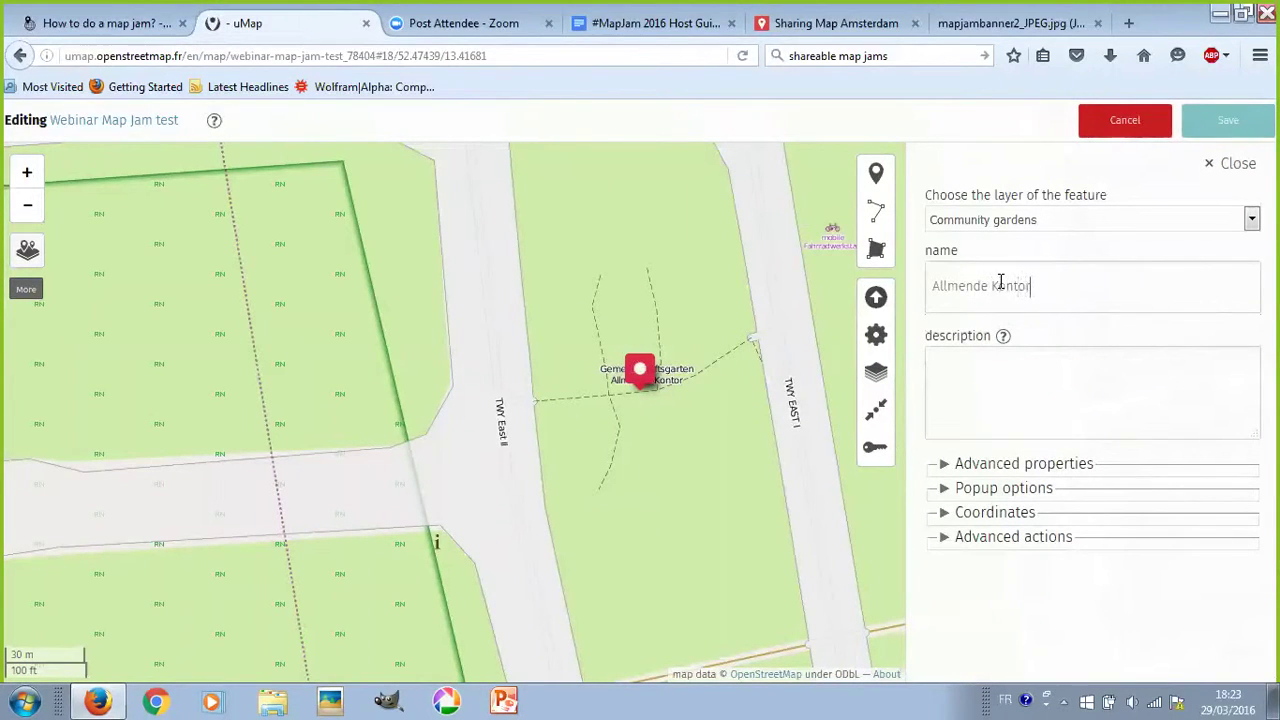
left_click(987, 354)
type("this is a communit")
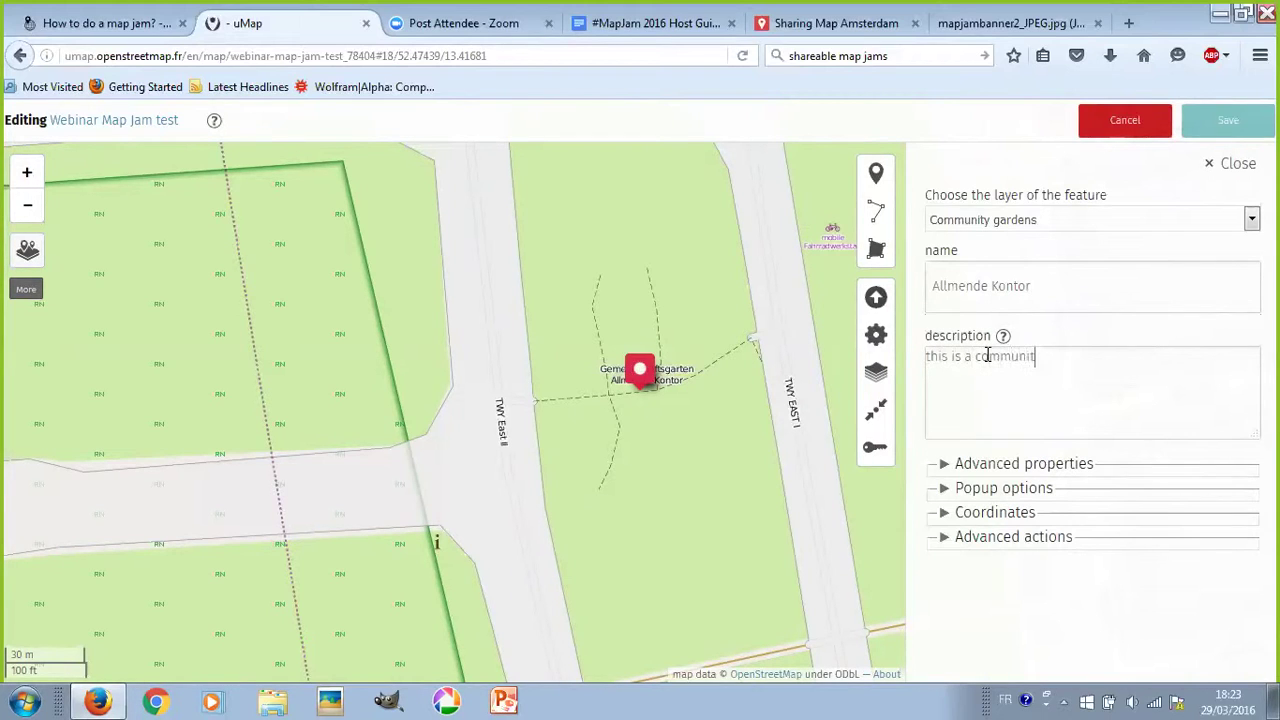
type("y gardened.")
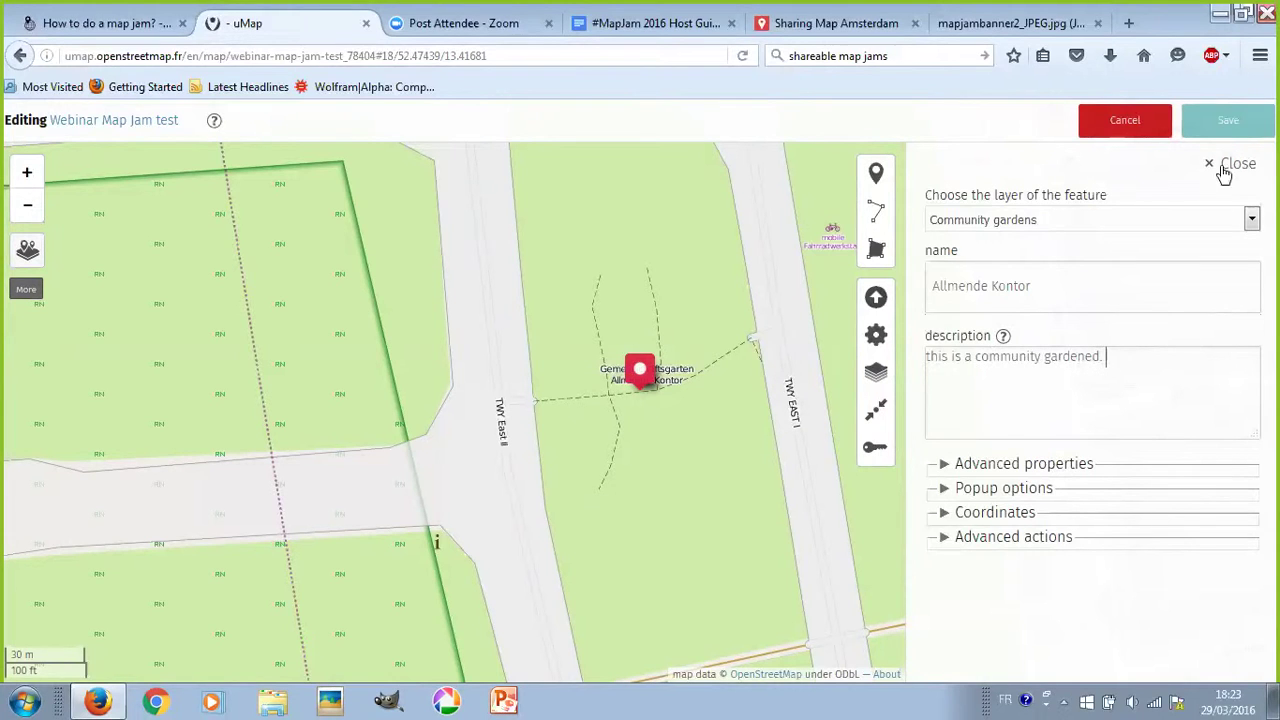
left_click(1228, 120)
scroll(647, 395, "down", 9)
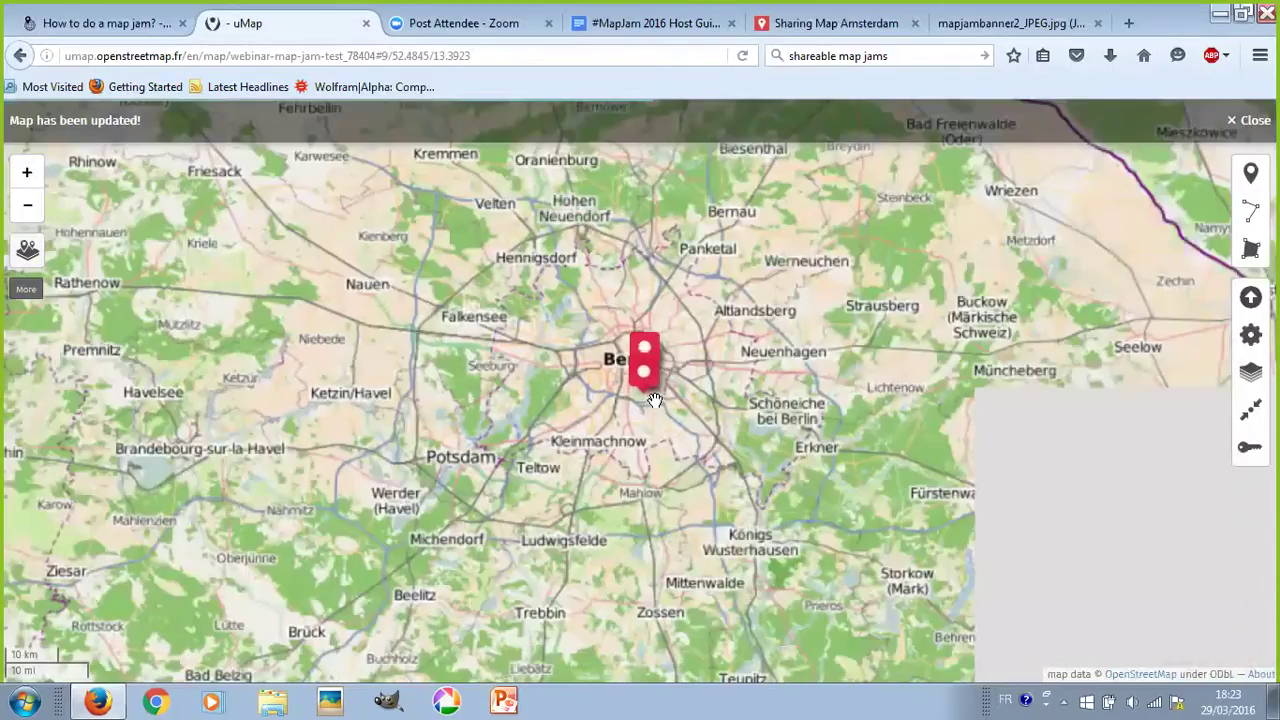
- Zoom out to central Berlin and open the Community gardens layer's properties from the layer list
scroll(651, 392, "up", 2)
scroll(608, 270, "up", 3)
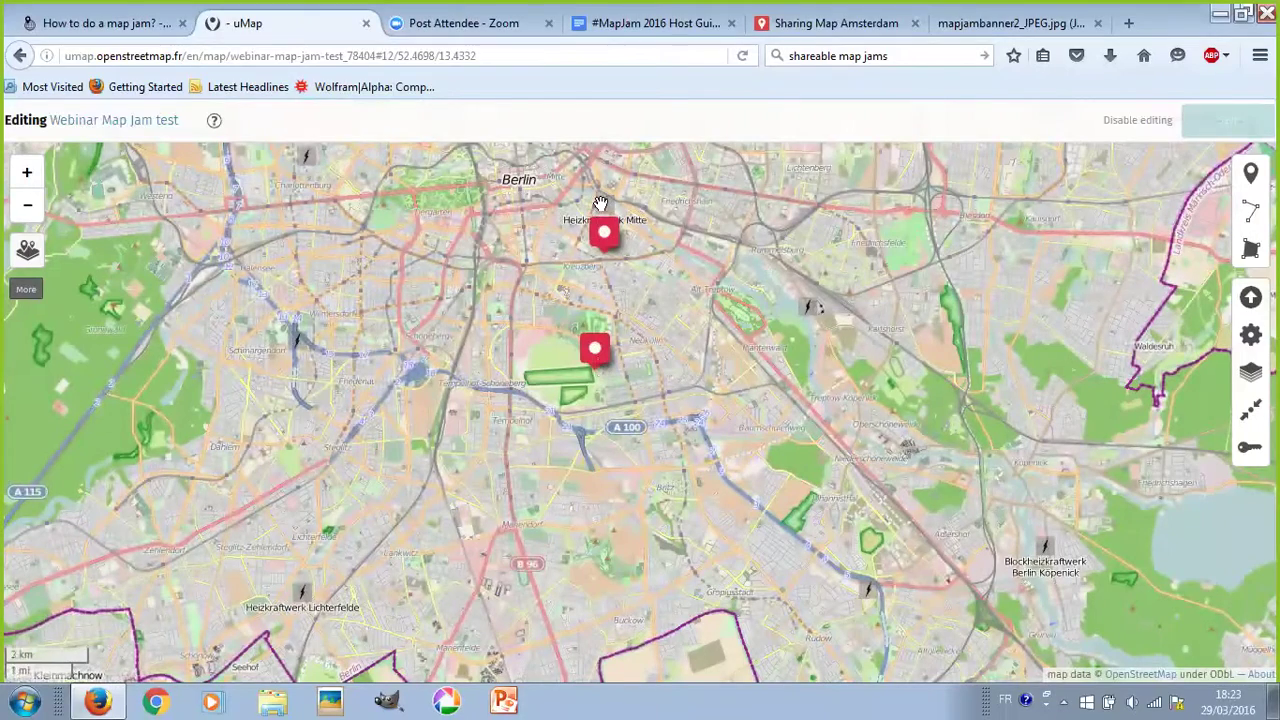
mouse_move(27, 252)
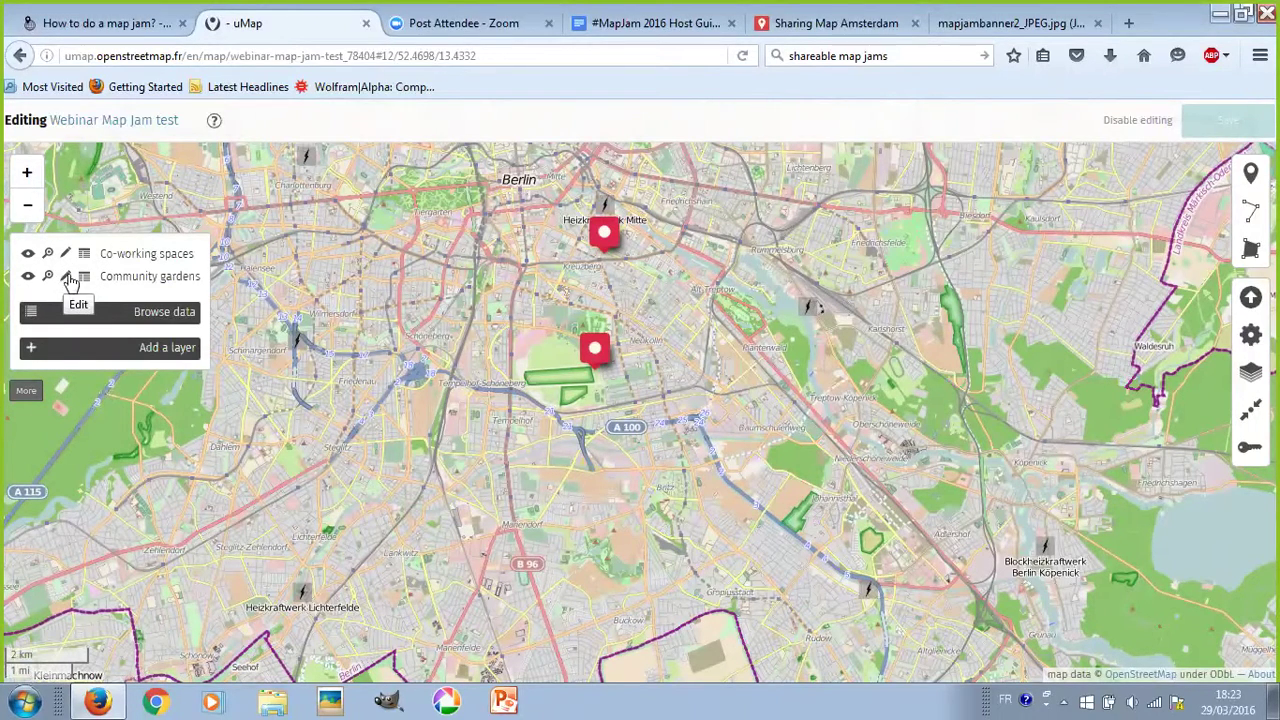
left_click(63, 280)
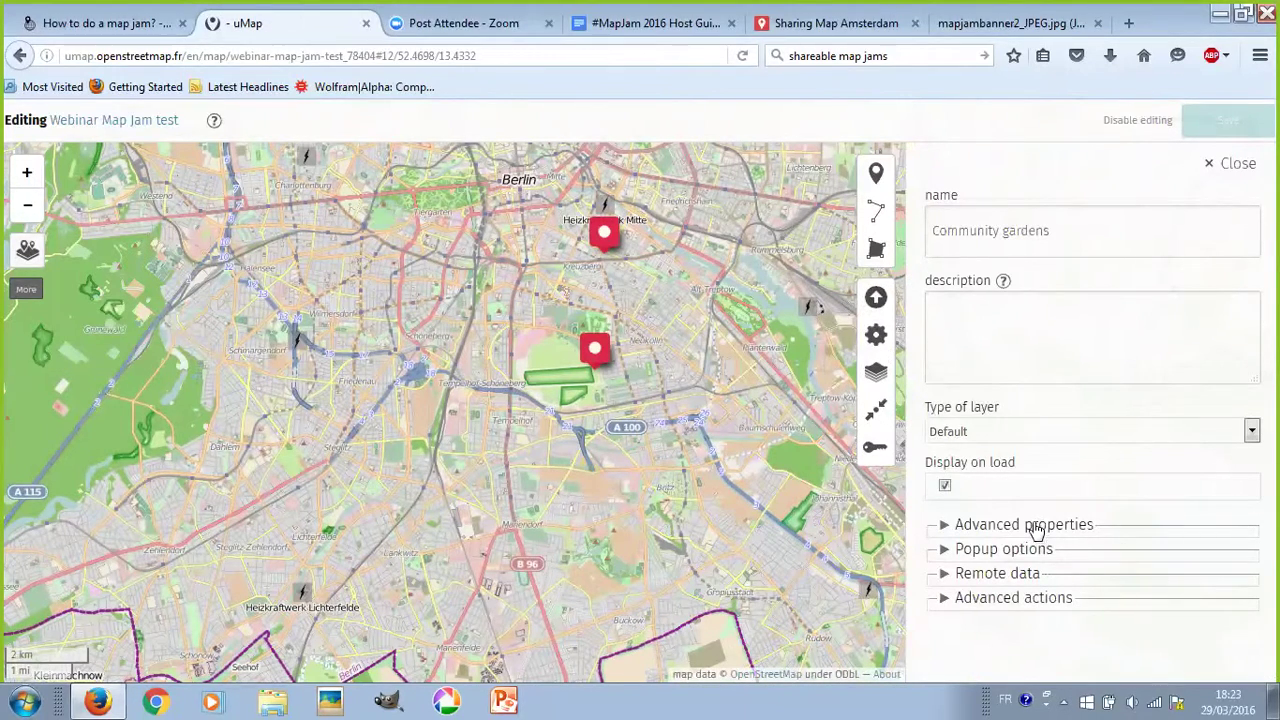
- Give the Community gardens layer Chocolate colour and the Drop icon type, then save
left_click(1036, 530)
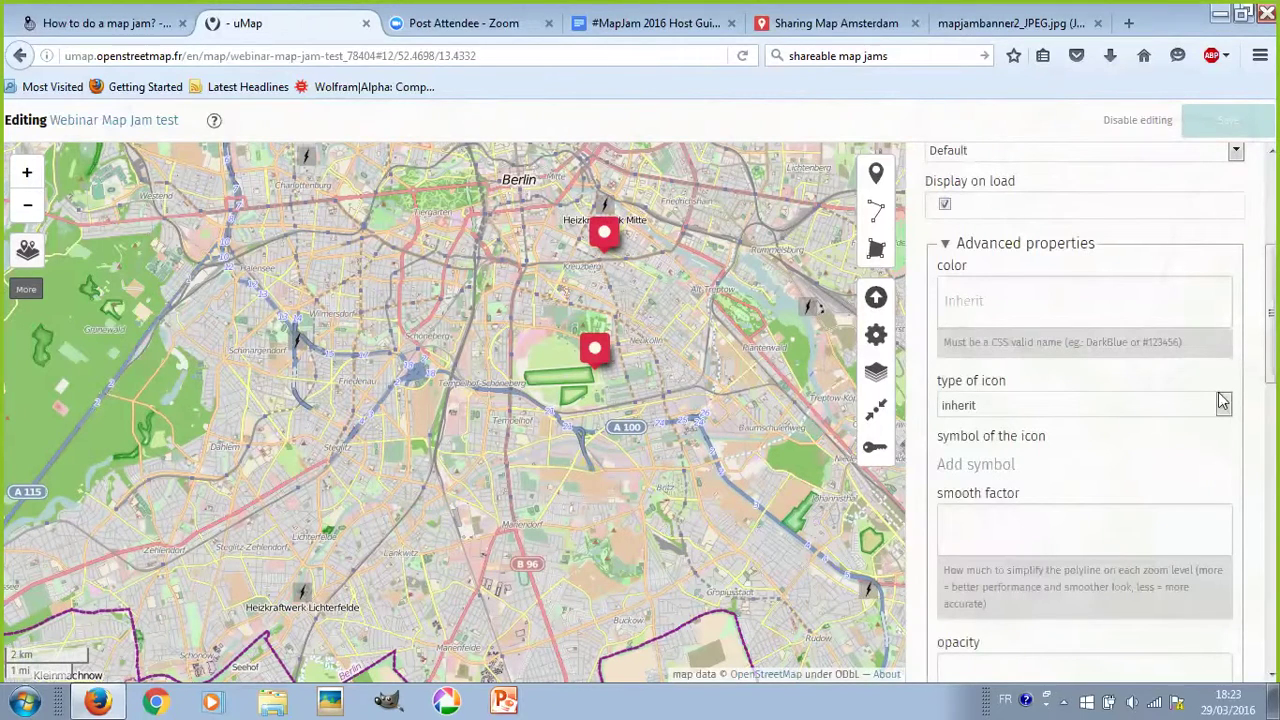
scroll(1149, 463, "down", 1)
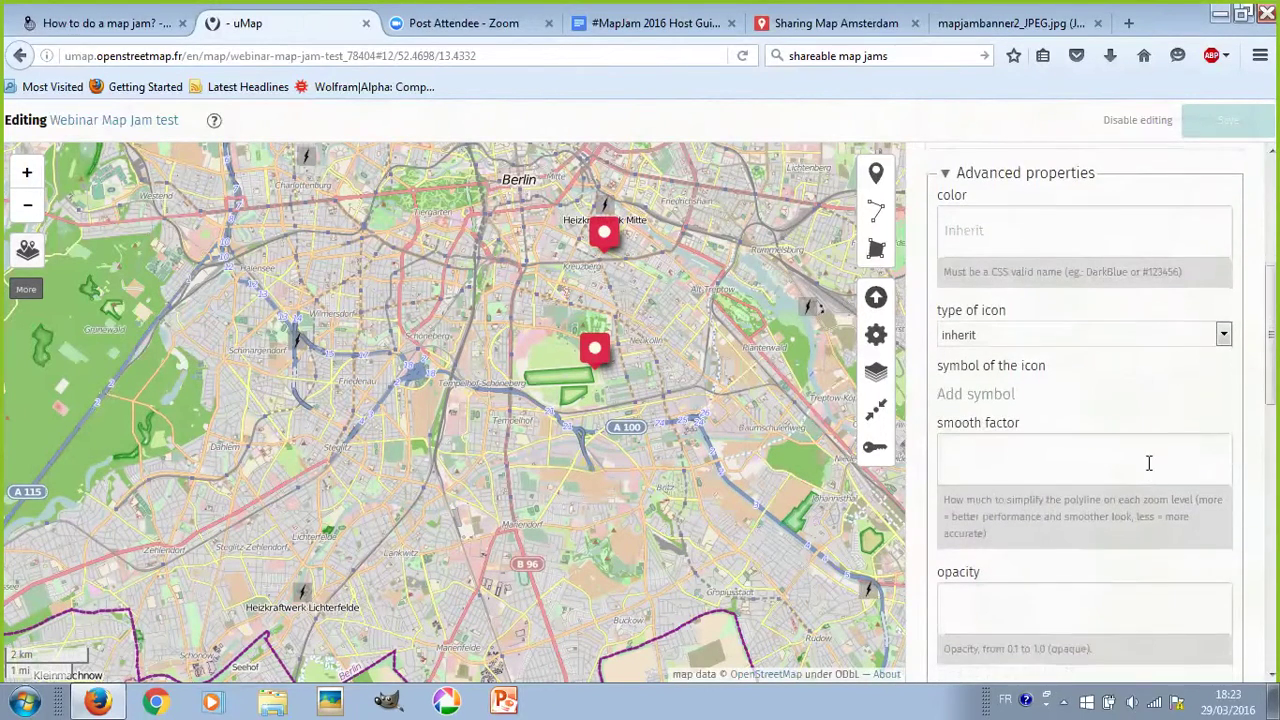
left_click(997, 232)
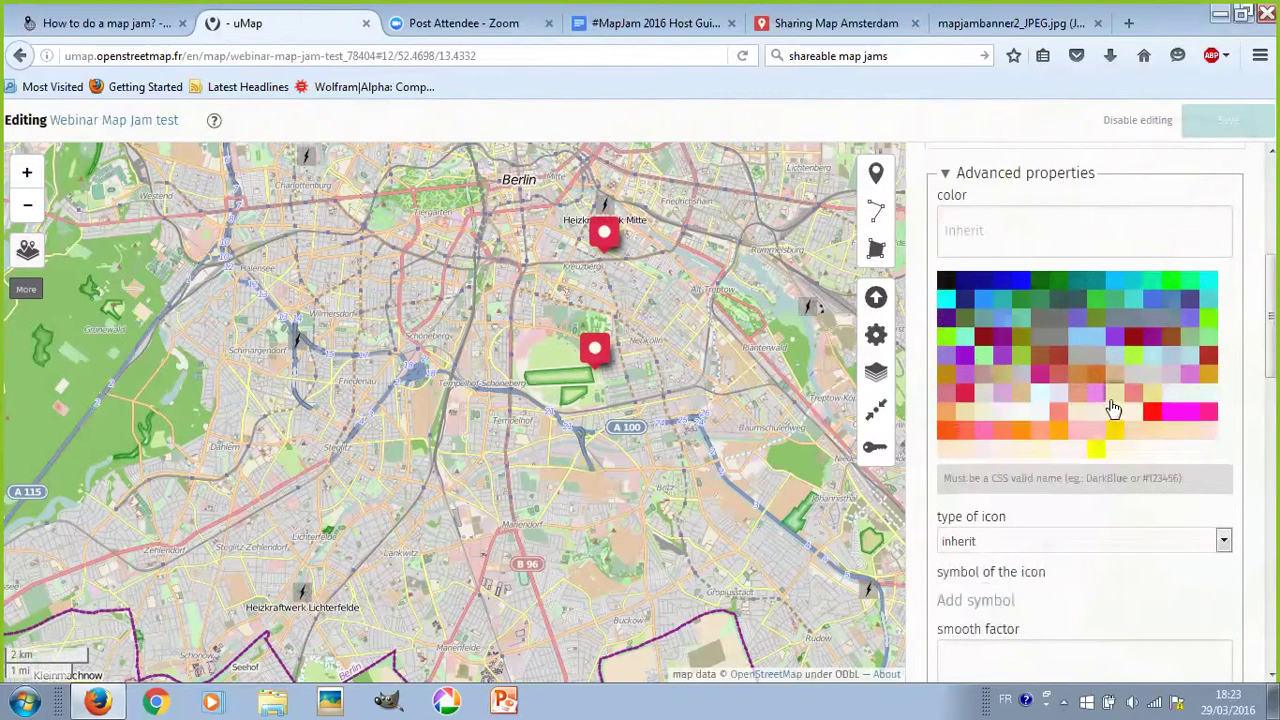
left_click(1102, 390)
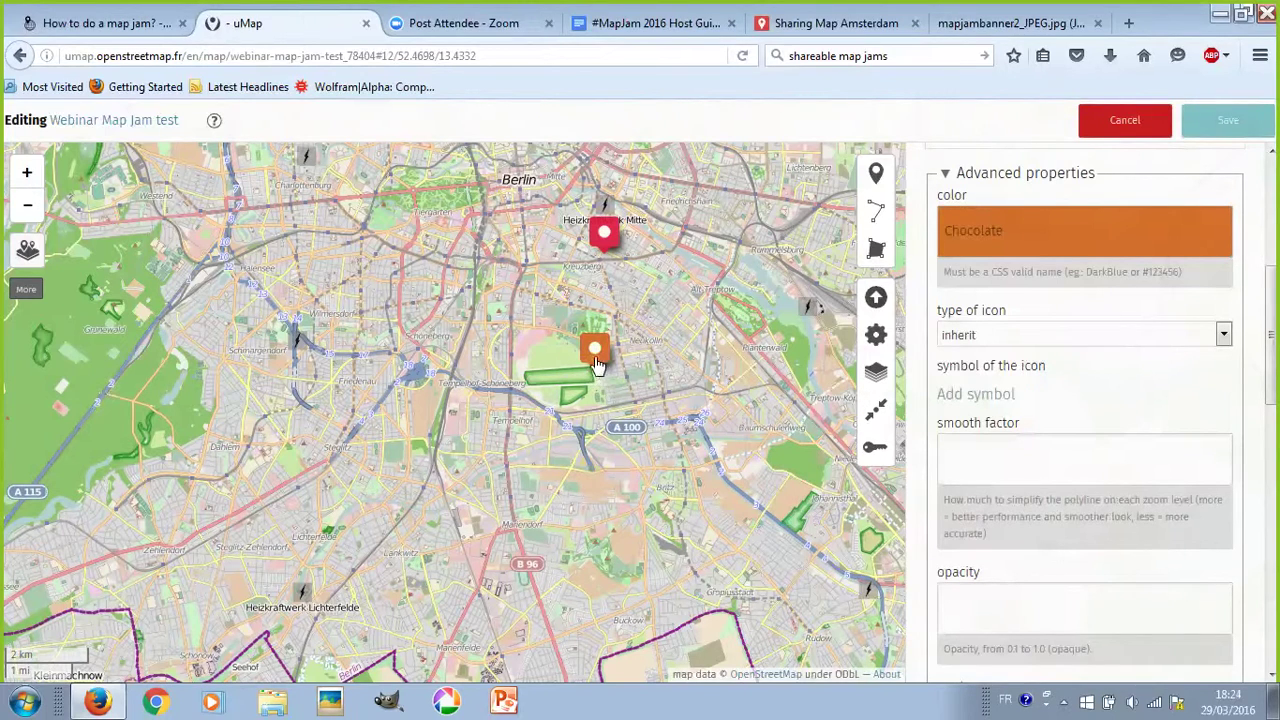
mouse_move(600, 364)
left_click(1000, 342)
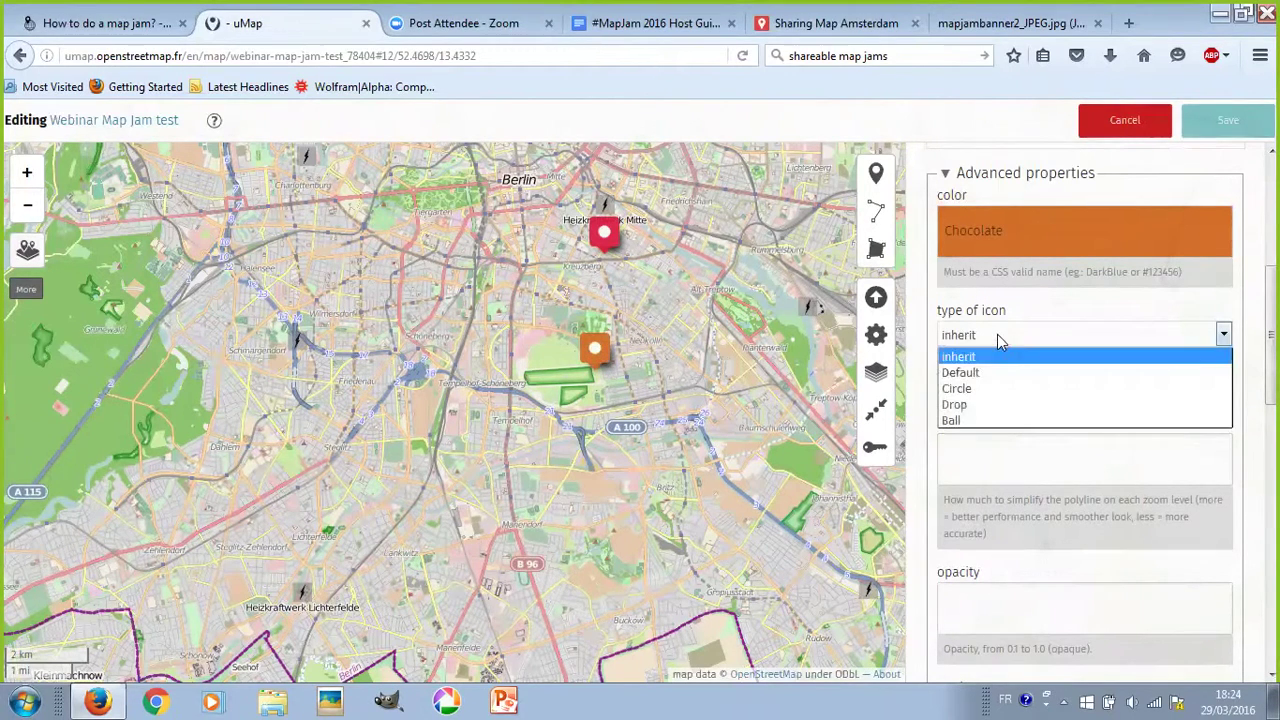
left_click(1004, 404)
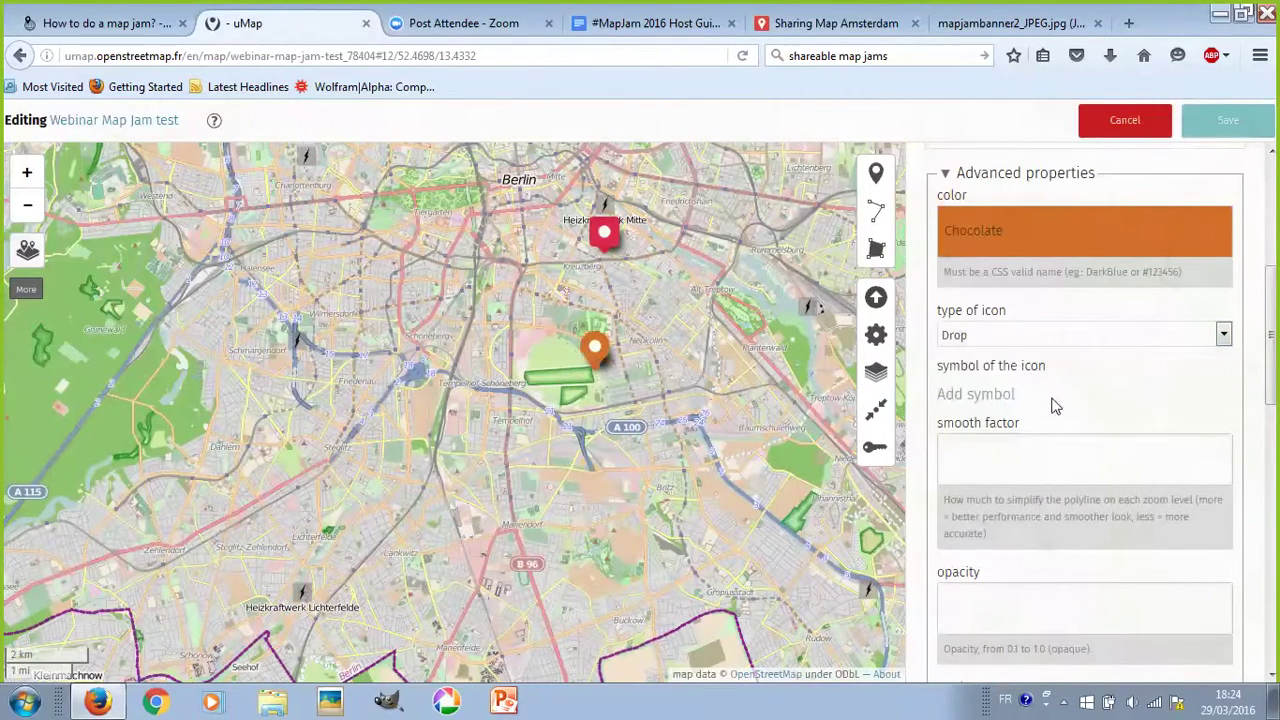
left_click(1226, 120)
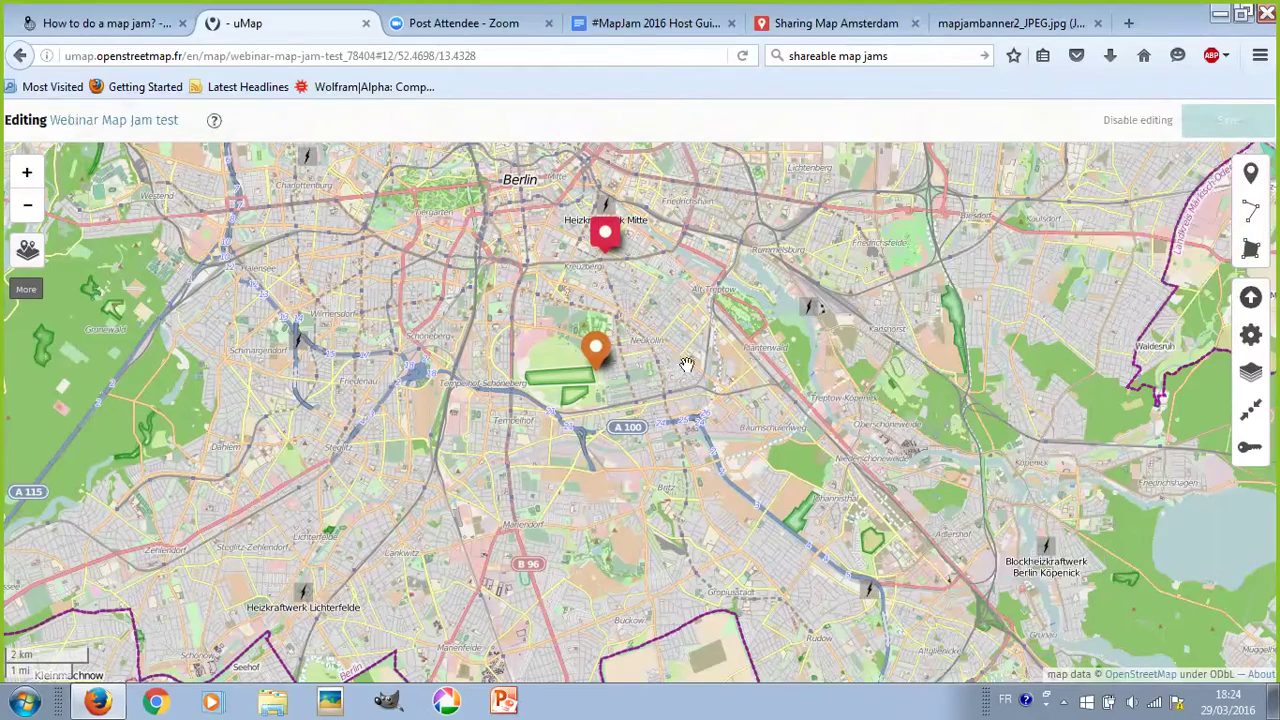
- Zoom in on the orange garden marker near Tempelhof and reopen the Community gardens layer settings
scroll(600, 372, "up", 1)
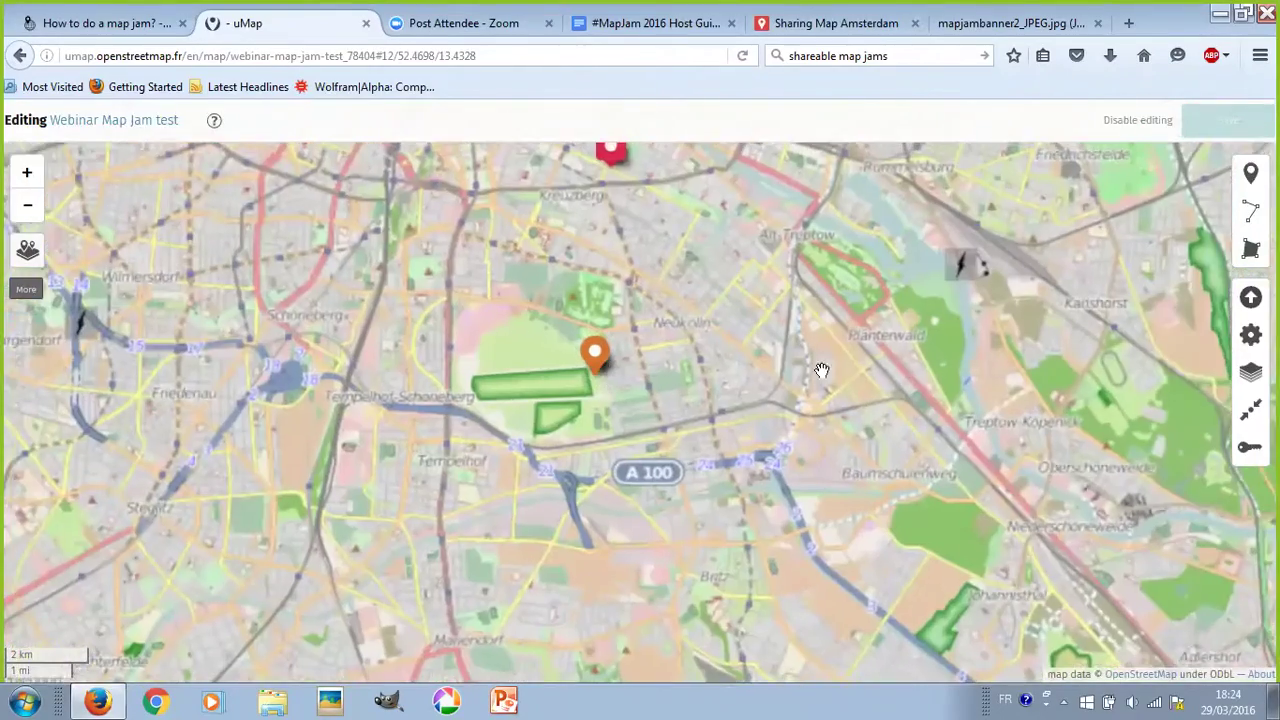
scroll(600, 372, "down", 1)
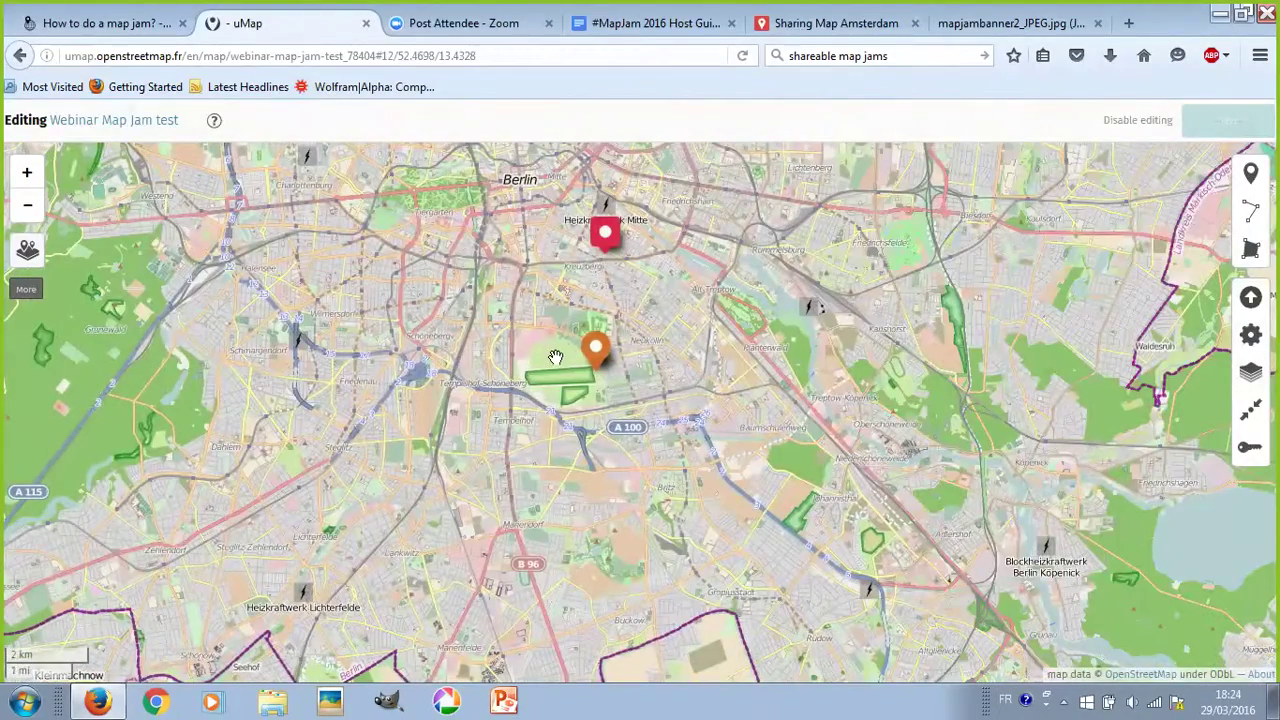
scroll(594, 378, "up", 1)
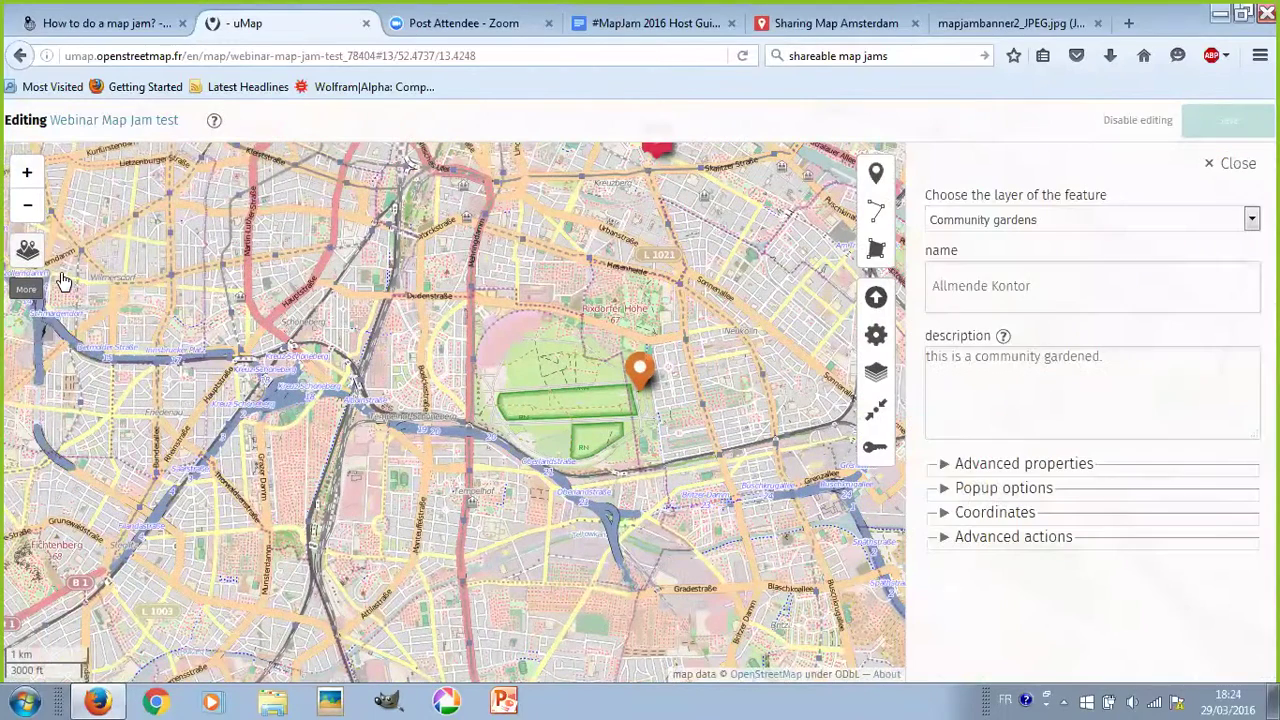
left_click(69, 281)
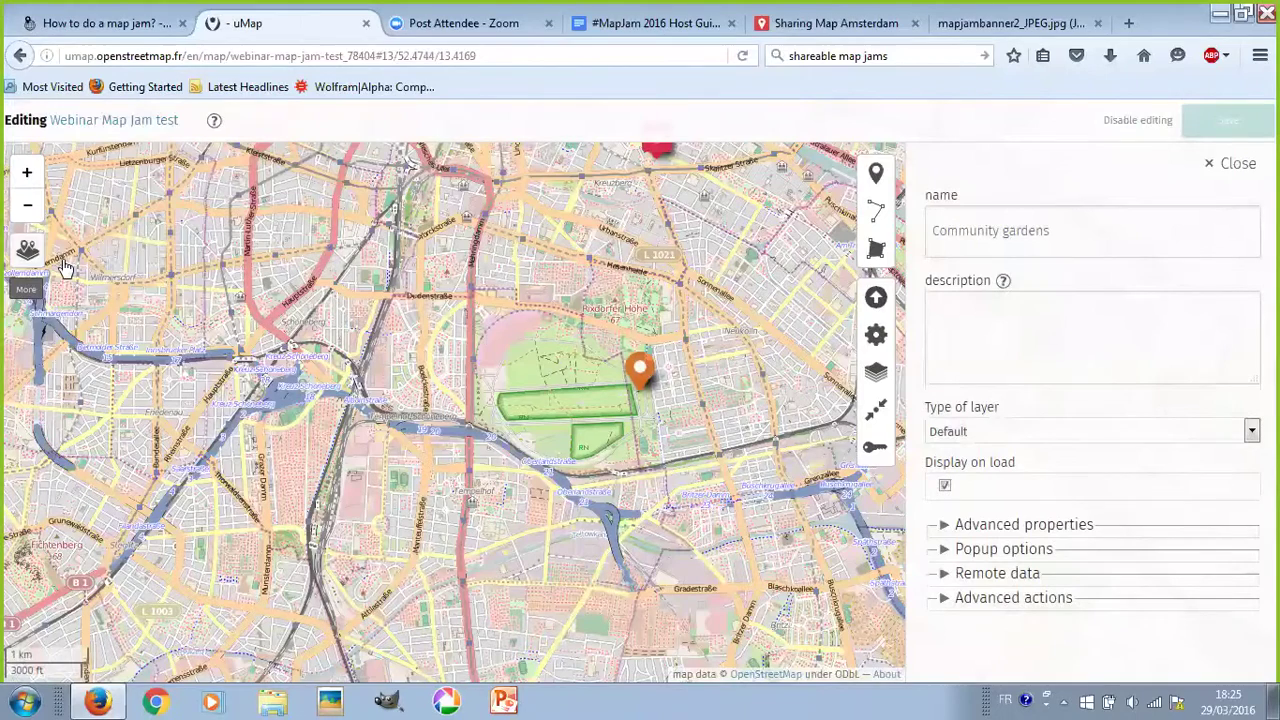
- Expand the Community gardens layer's advanced properties and bring up the icon symbol choices
mouse_move(65, 268)
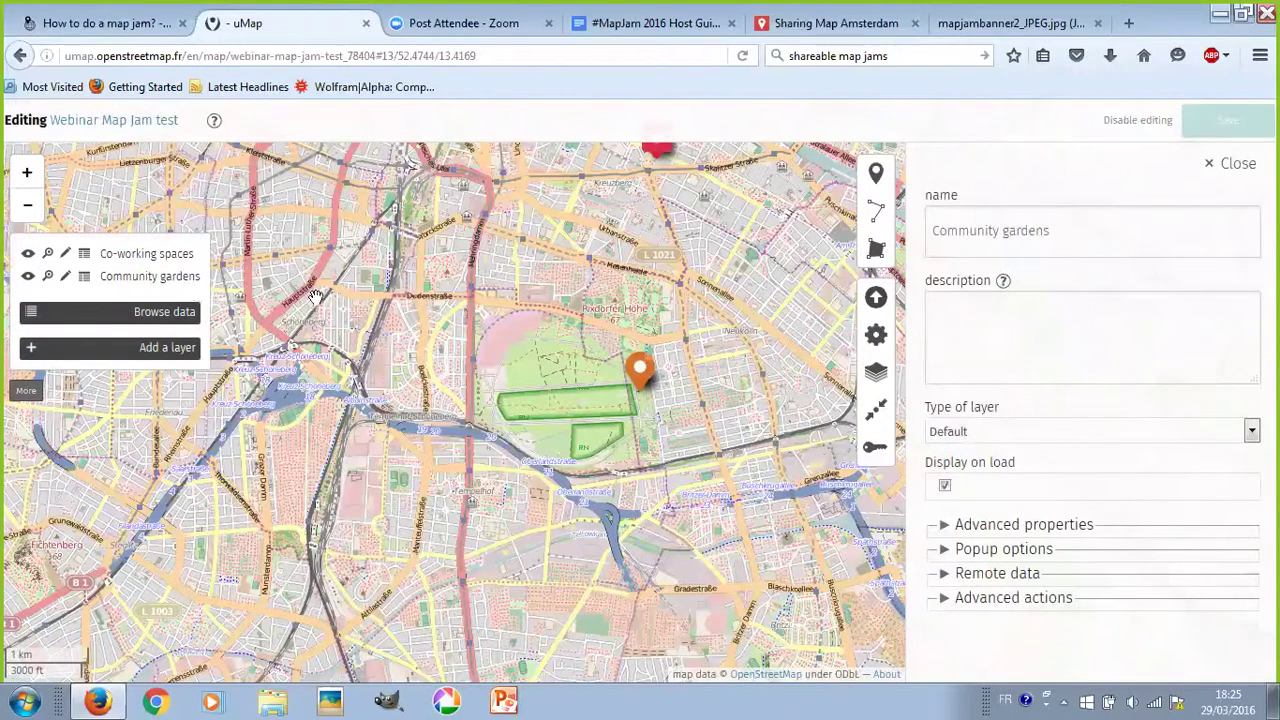
left_click(990, 522)
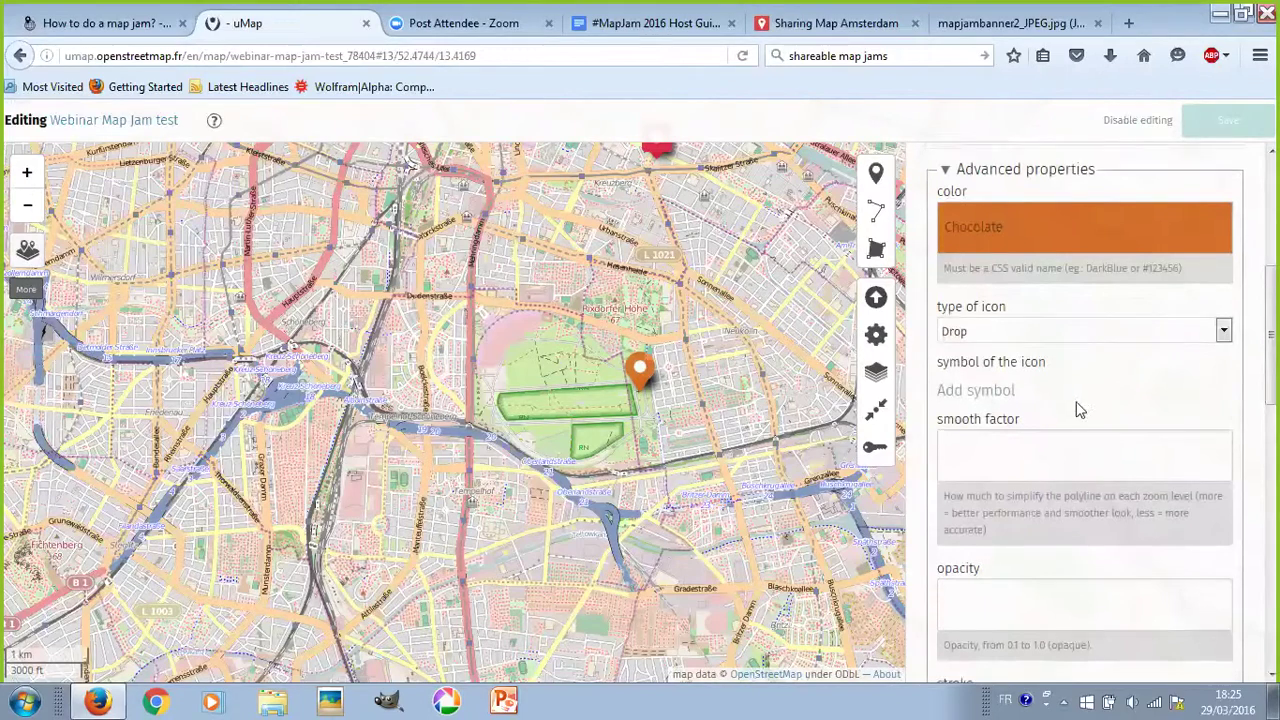
scroll(1040, 390, "down", 1)
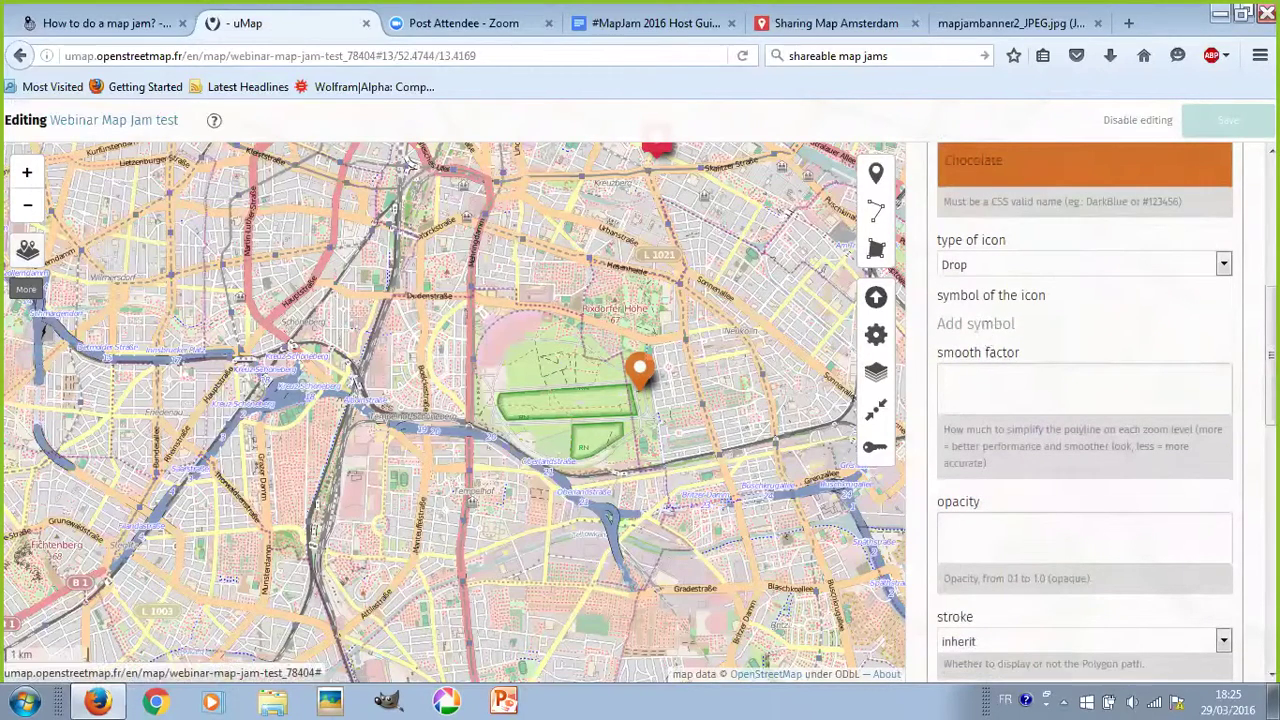
left_click(978, 324)
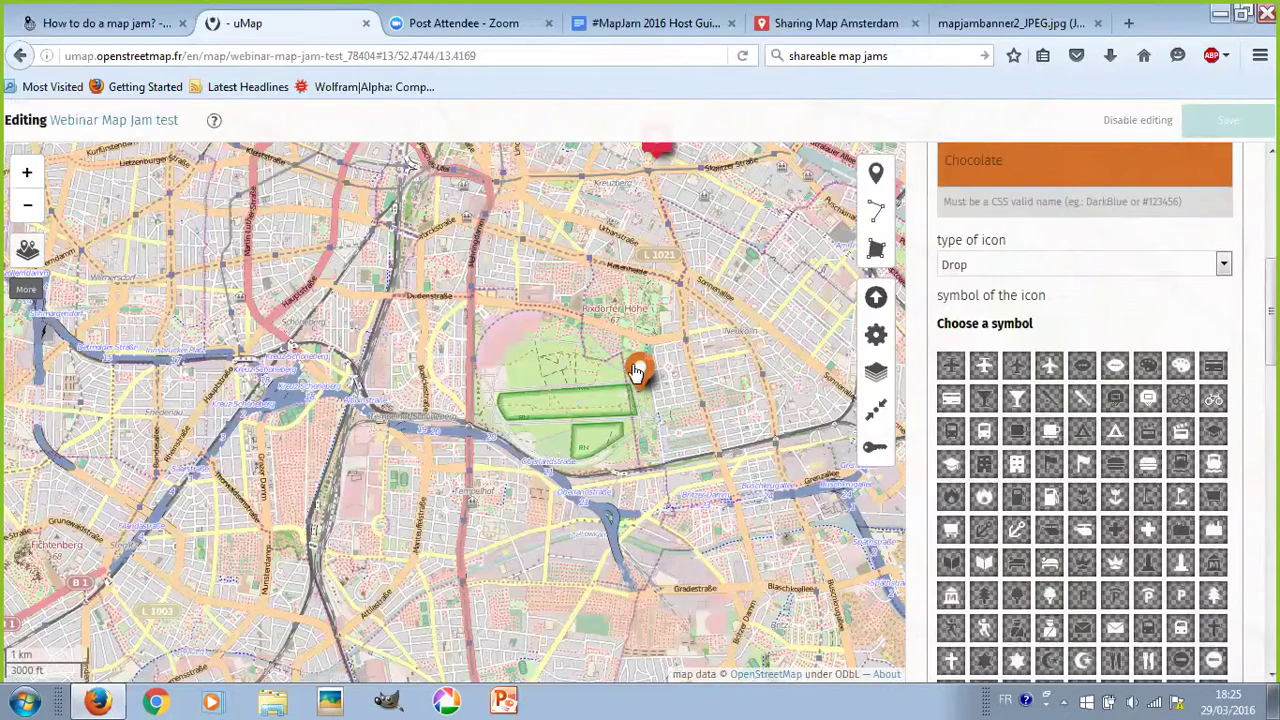
- Switch the icon symbol to Custom and place the cursor in its empty URL field
scroll(1155, 445, "down", 1)
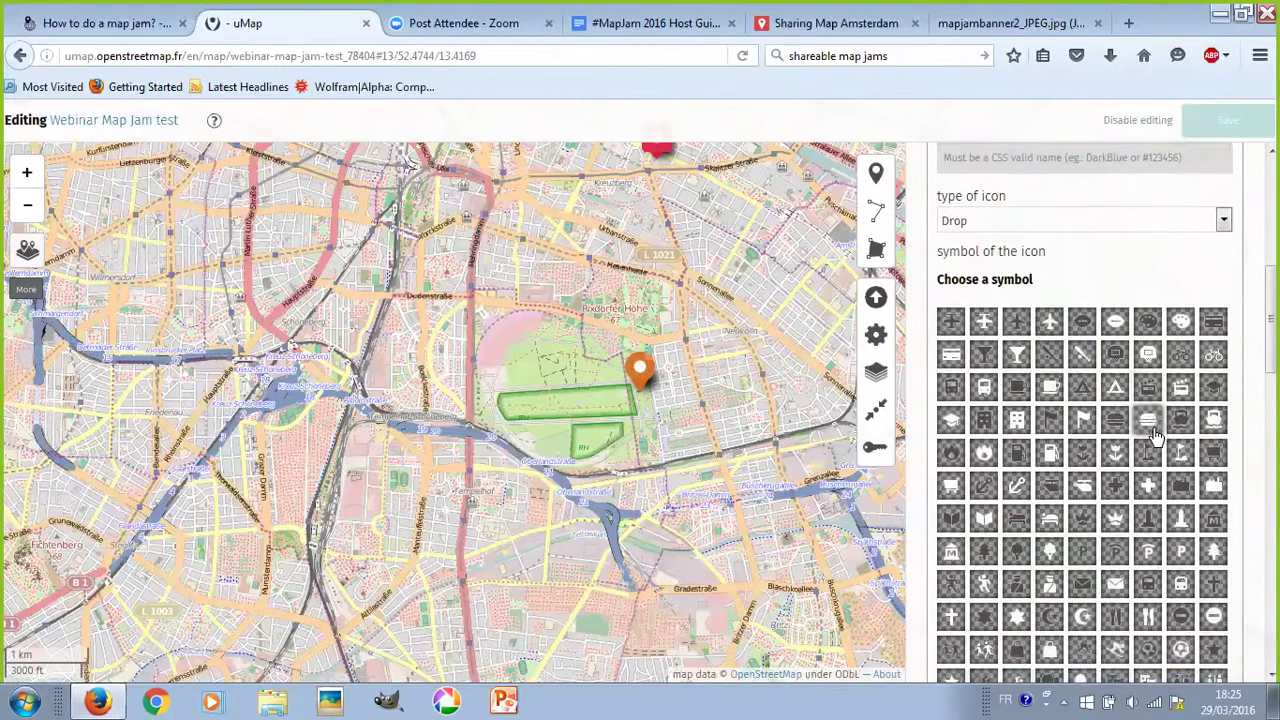
scroll(1155, 445, "down", 3)
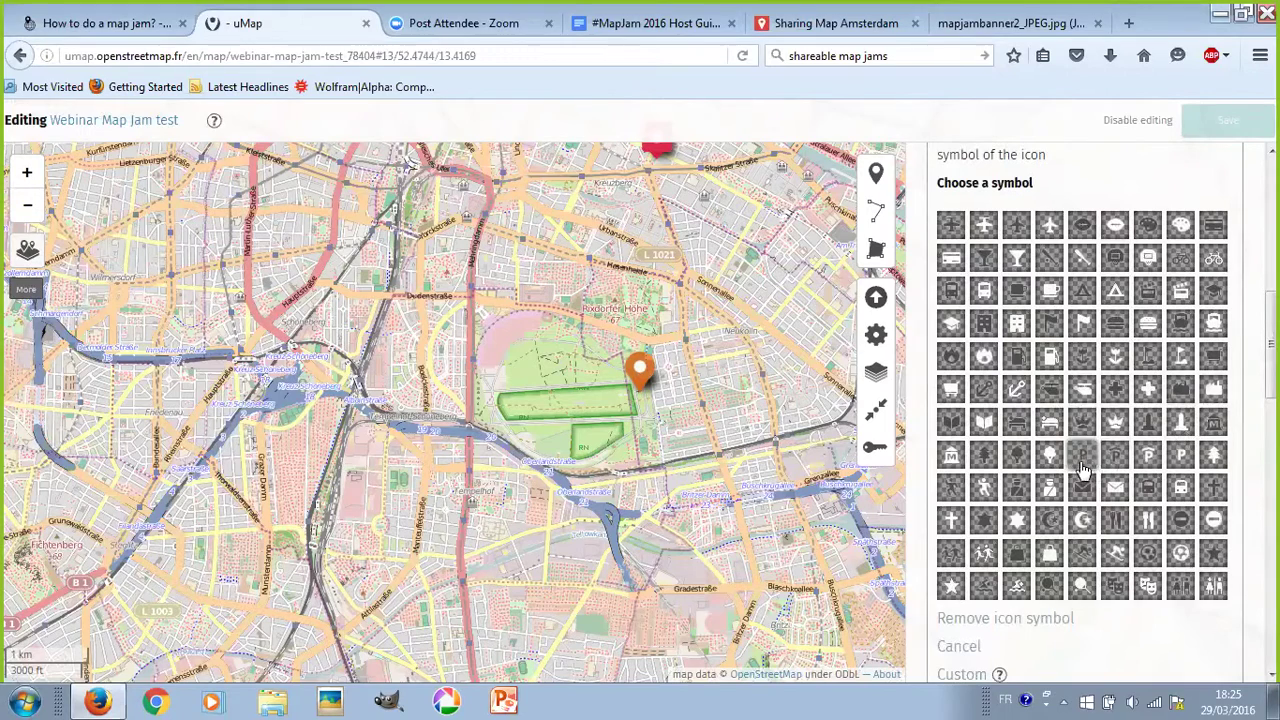
scroll(1068, 500, "down", 1)
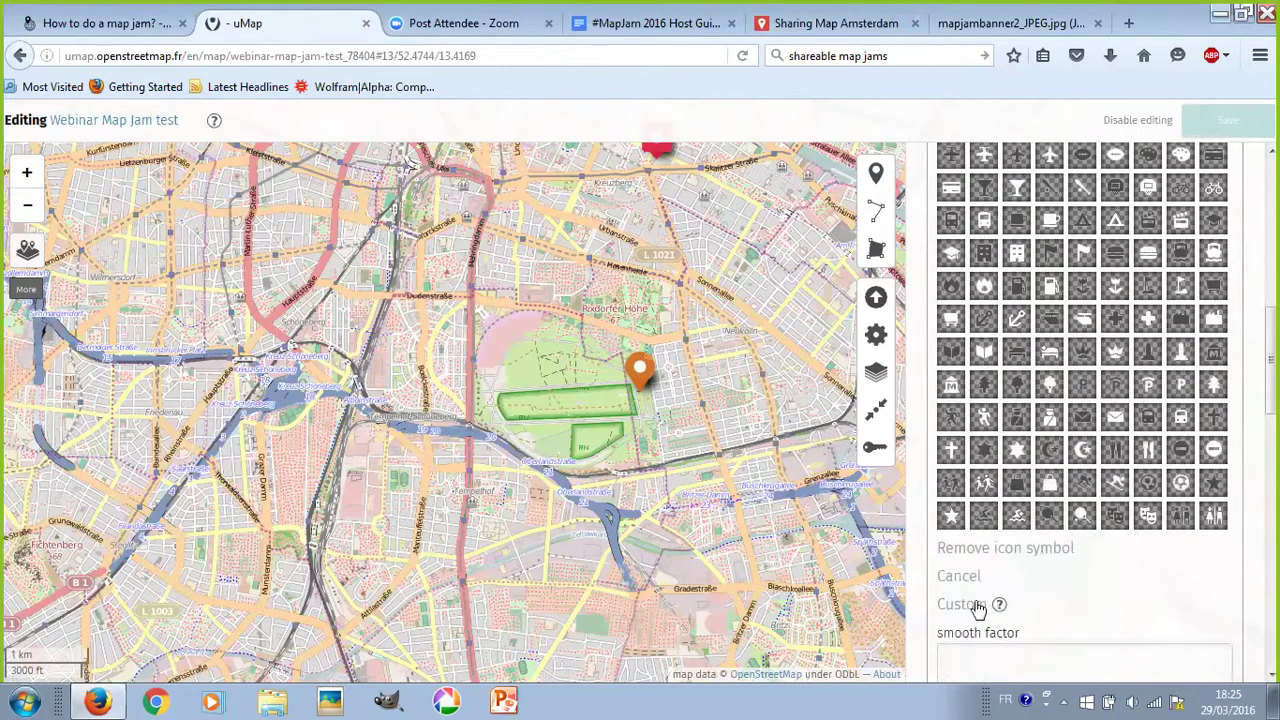
left_click(973, 604)
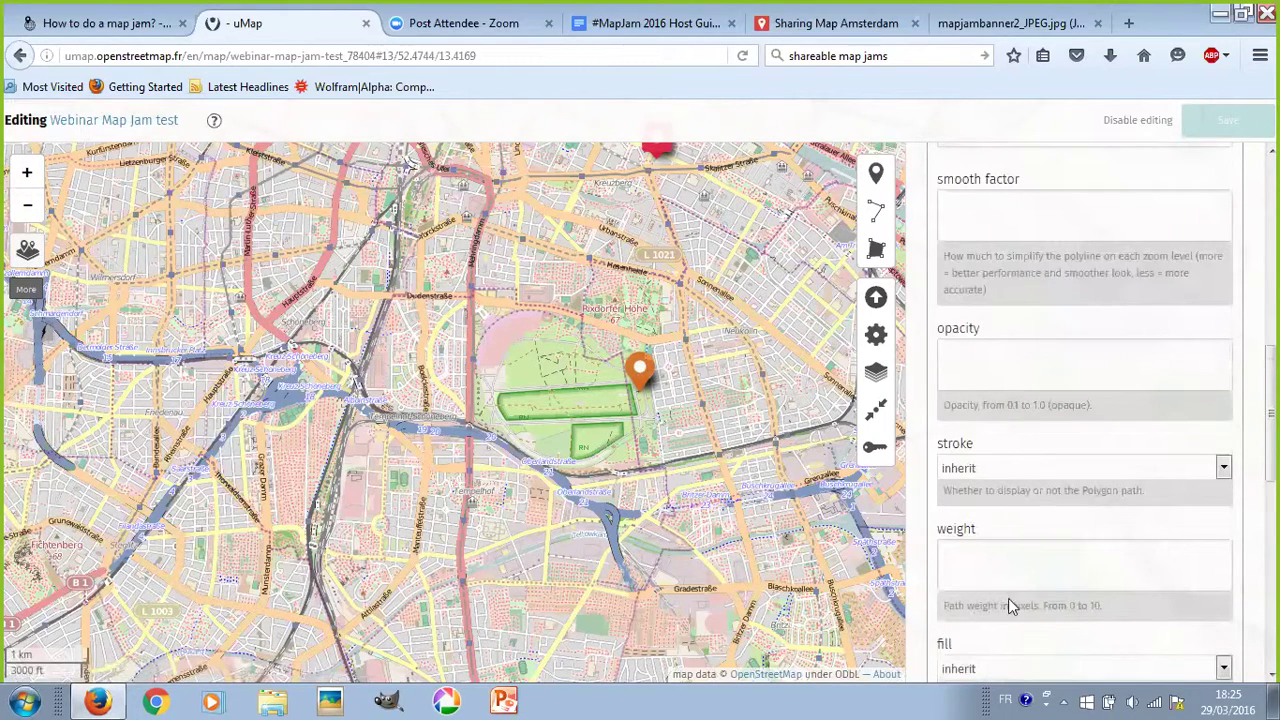
scroll(1020, 537, "up", 5)
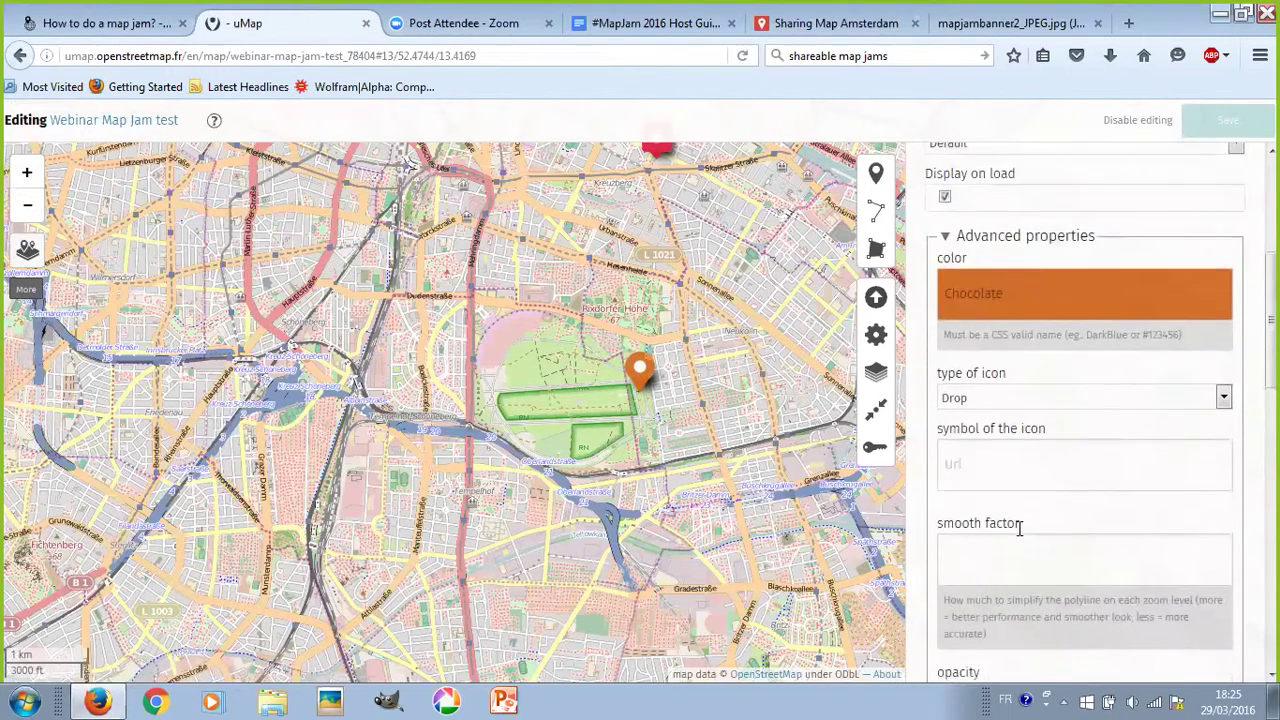
scroll(1028, 537, "down", 4)
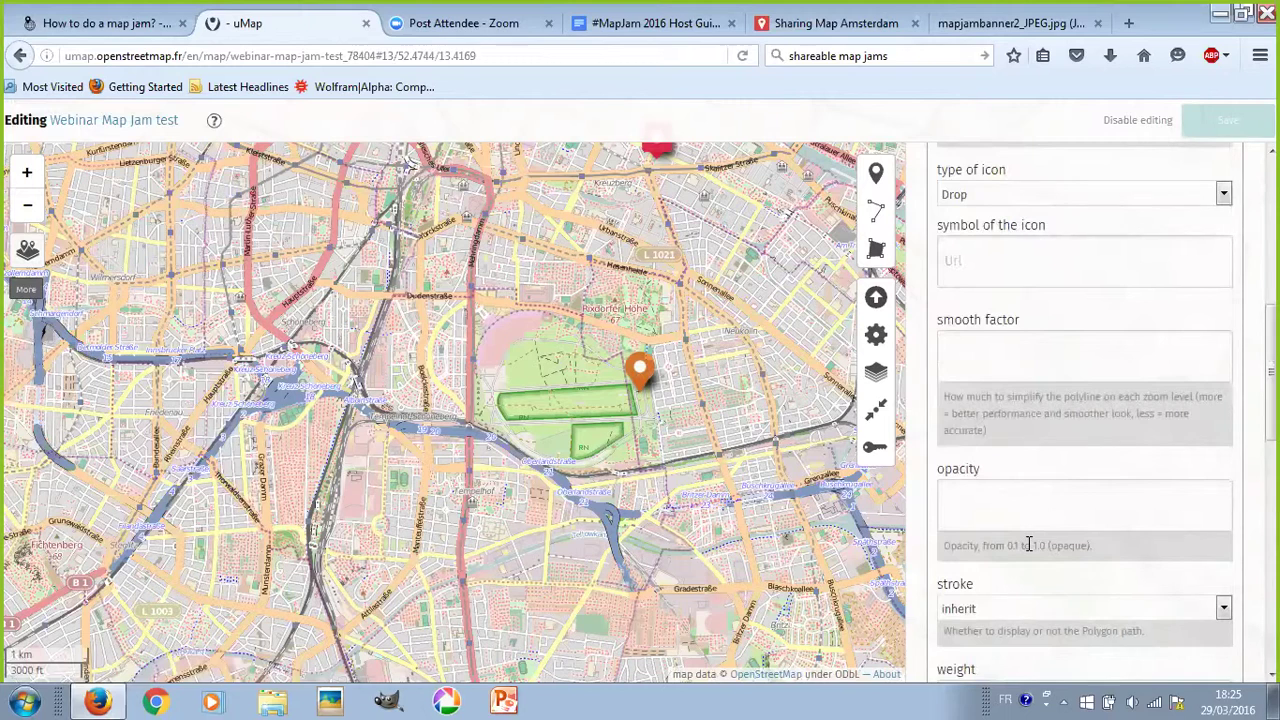
scroll(1030, 541, "up", 1)
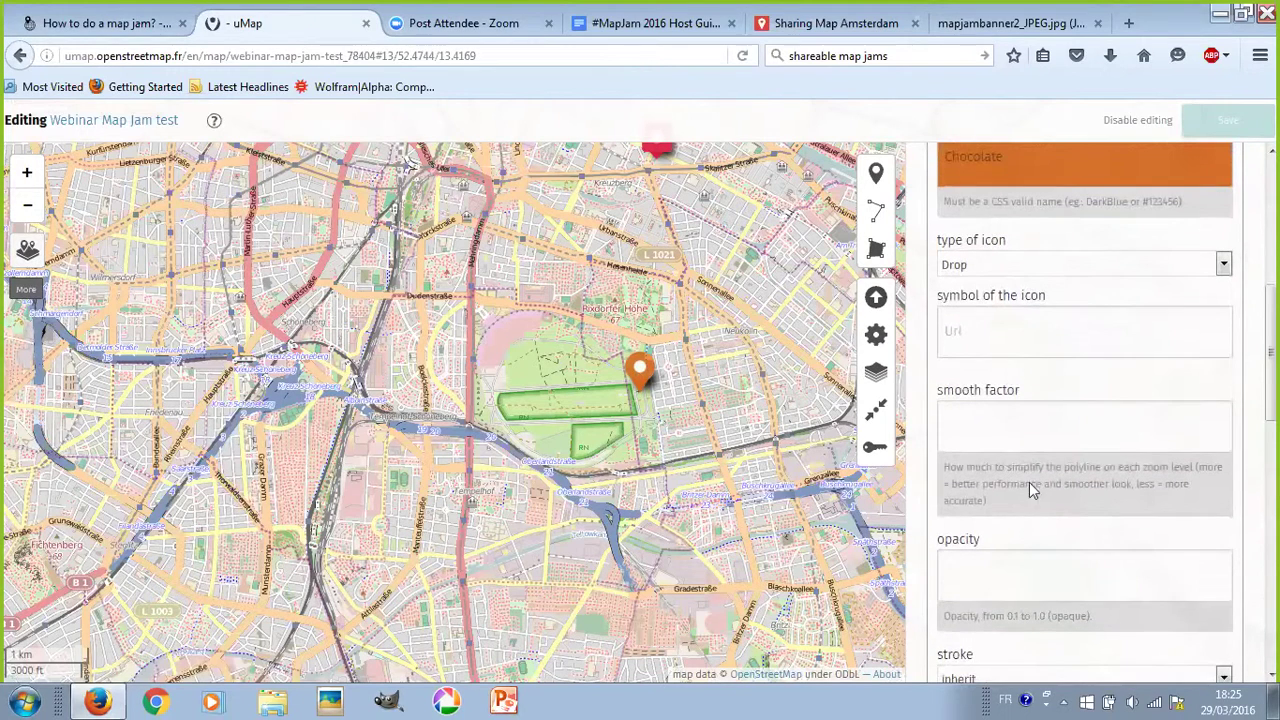
left_click(1006, 324)
scroll(1026, 345, "up", 1)
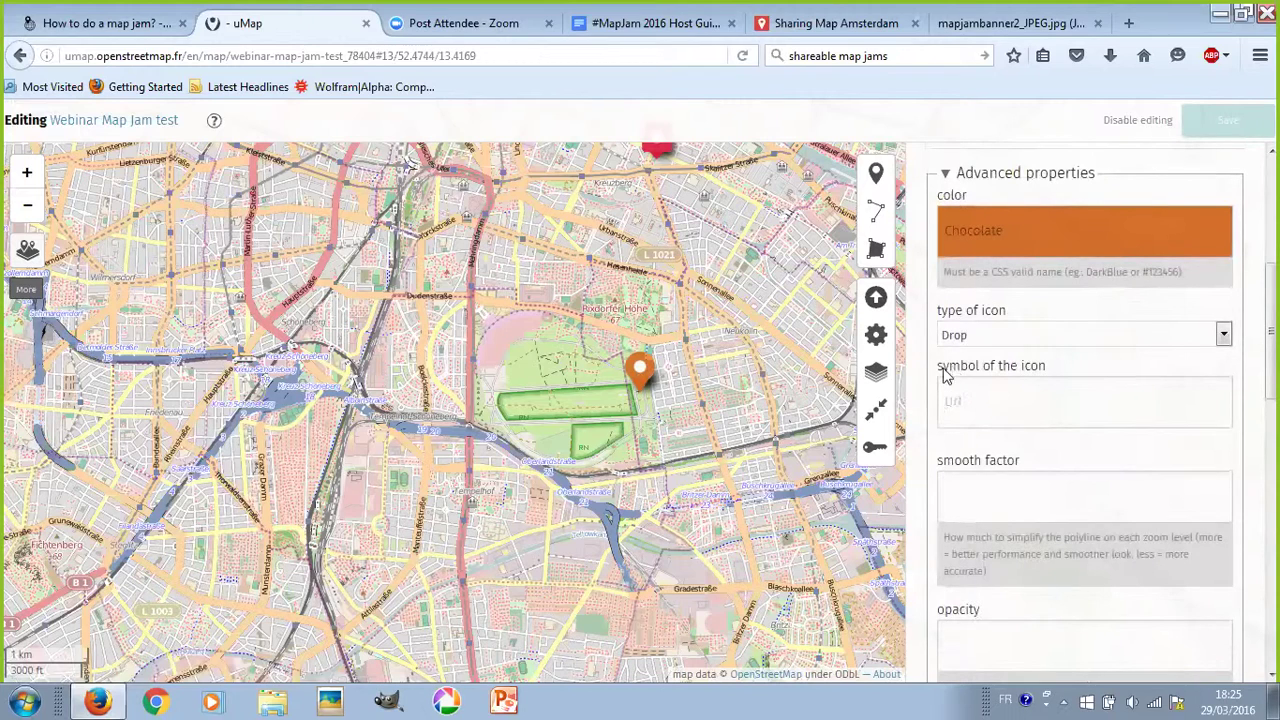
left_click_drag(938, 367, 1052, 377)
left_click(1042, 407)
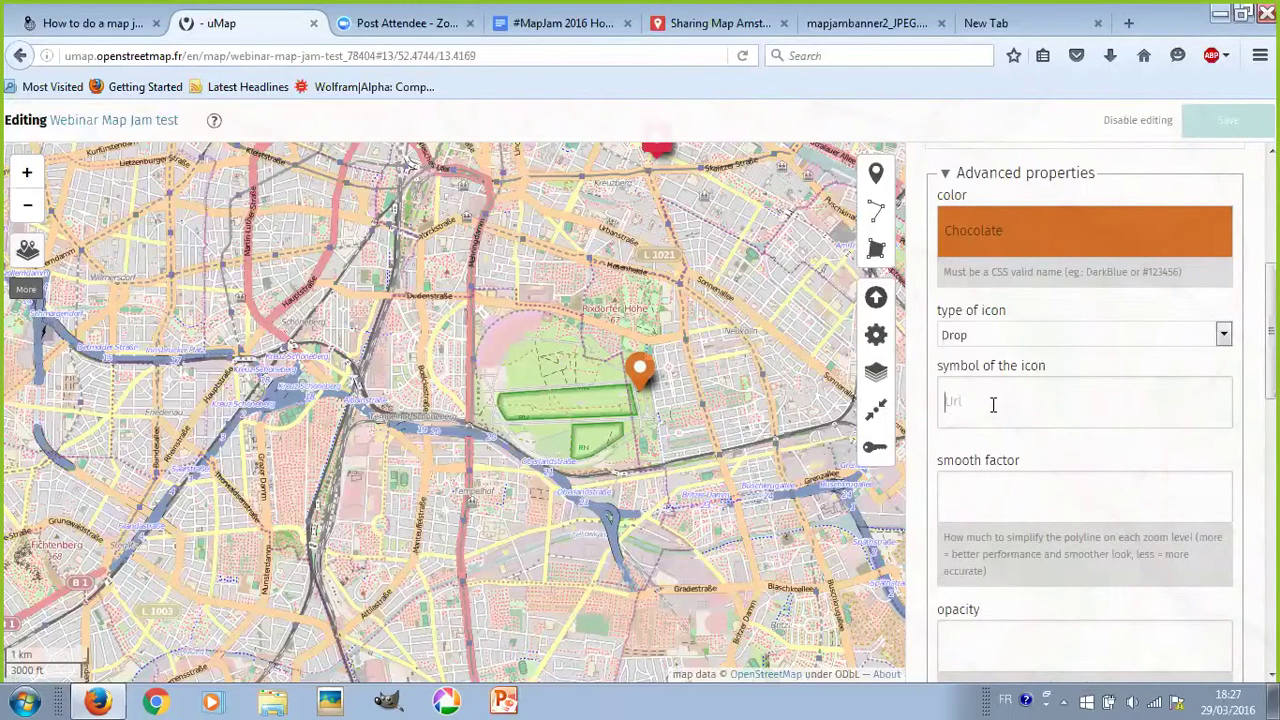
- Search Google for 'community garden' in a new tab and show the image results
left_click(1000, 23)
left_click(818, 55)
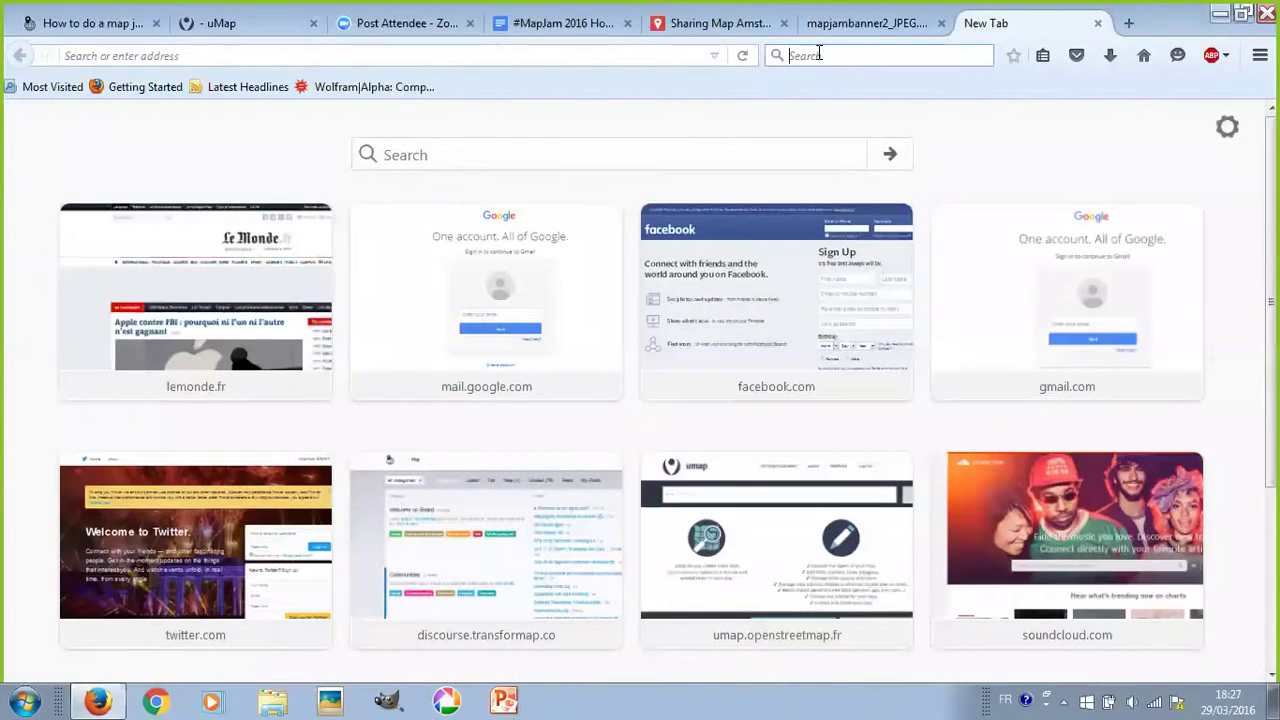
type("community ")
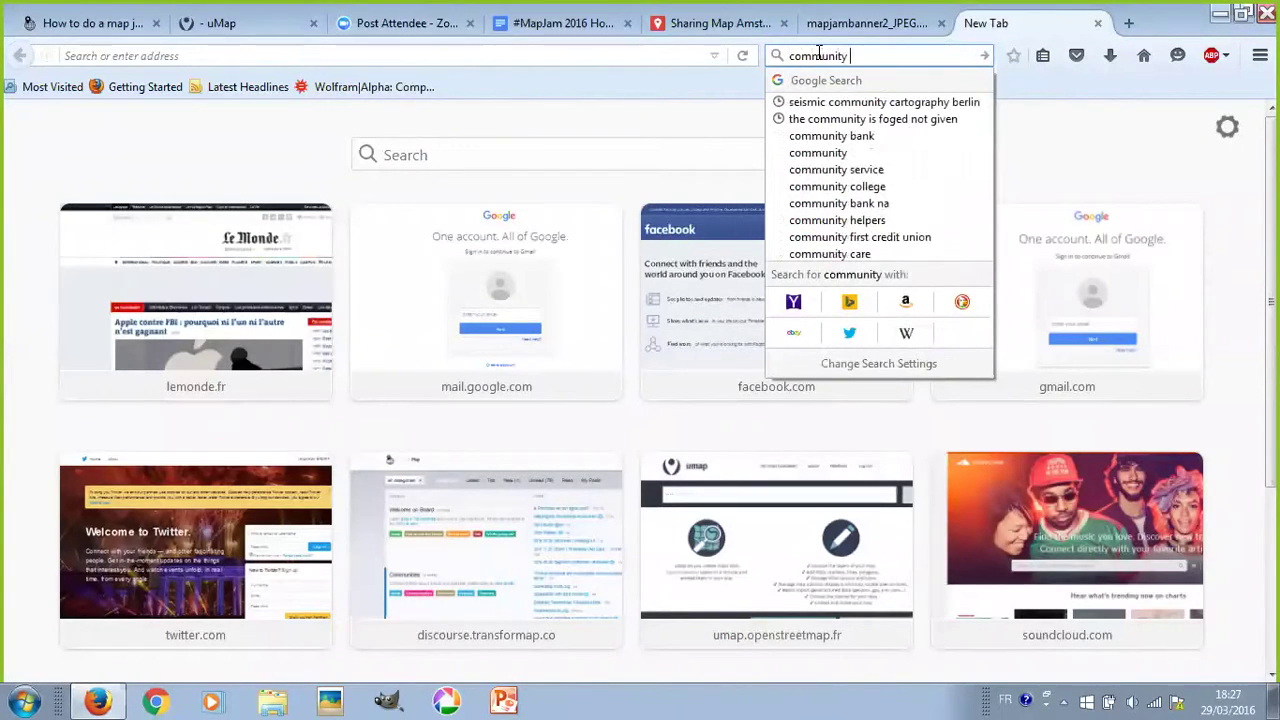
type("garden")
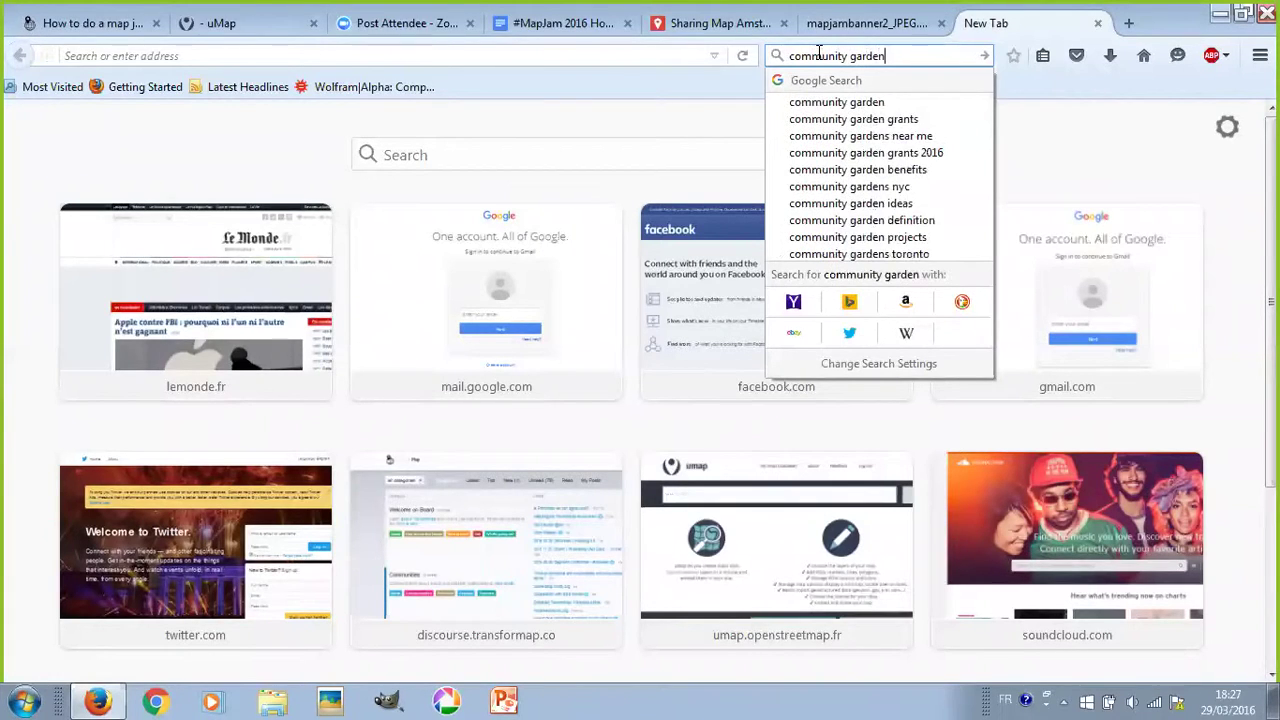
key("Return")
left_click(205, 186)
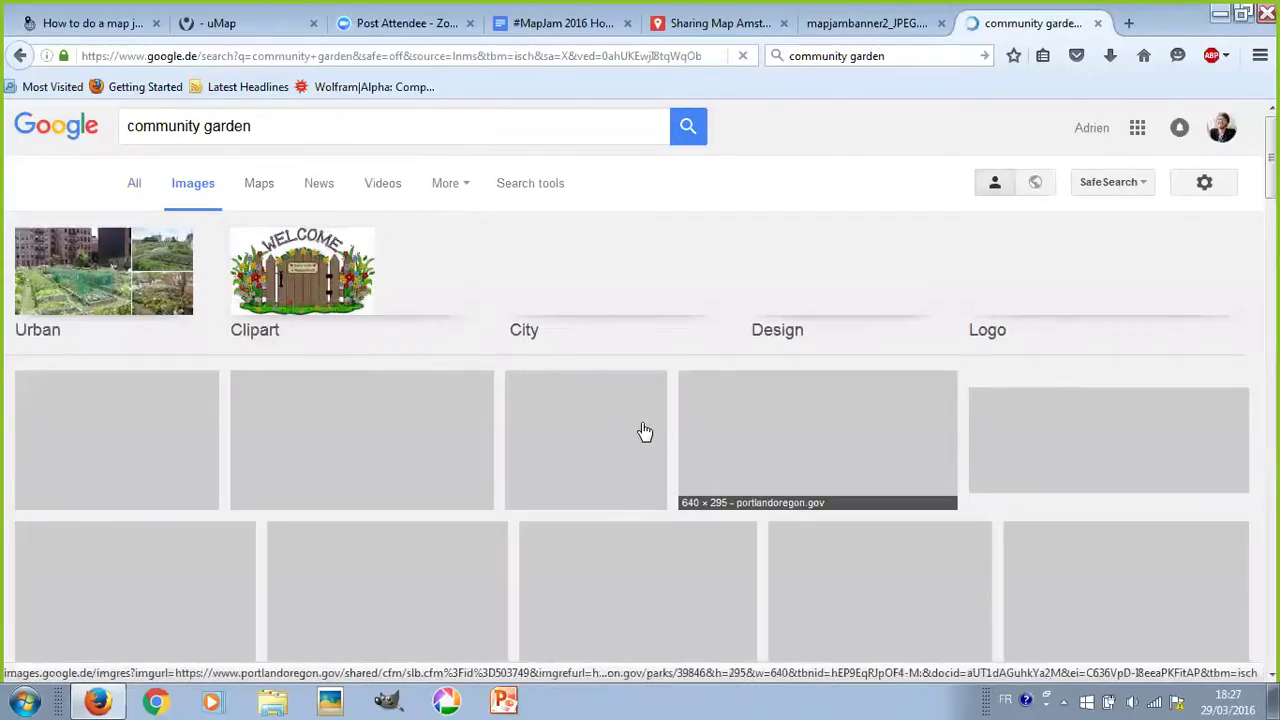
- Open the Community Garden sign image result at full size
scroll(640, 432, "down", 3)
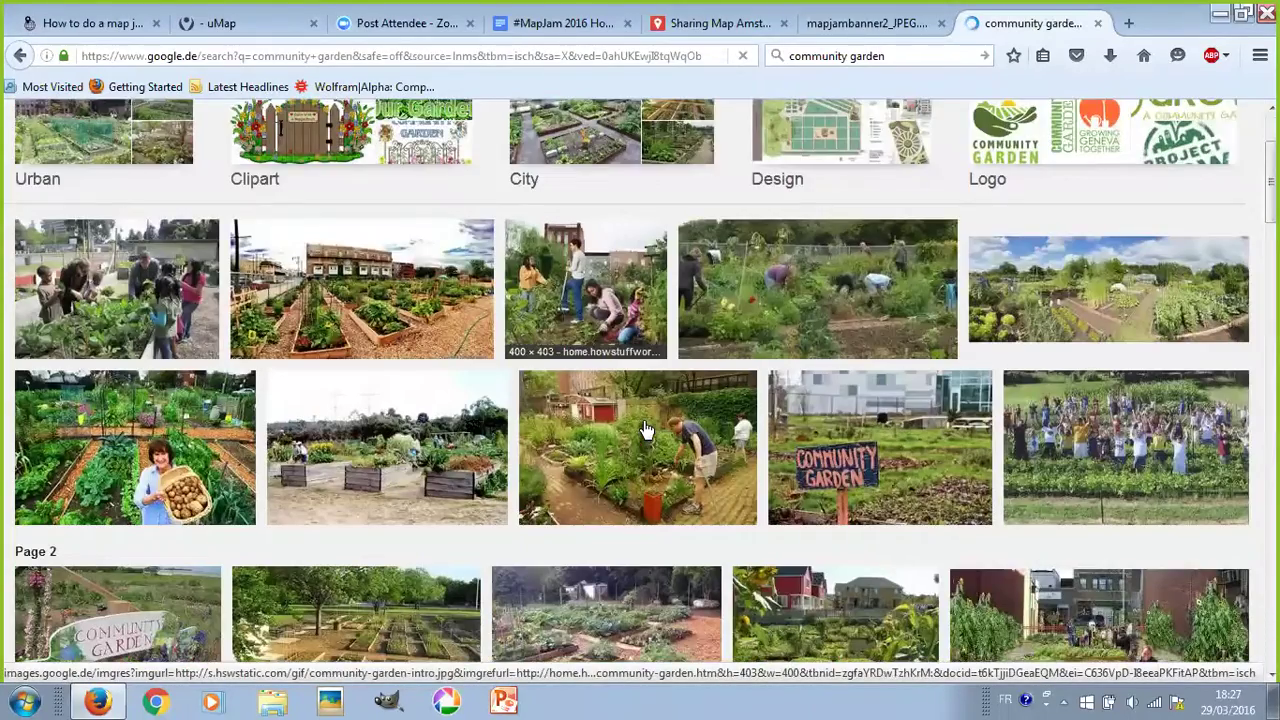
scroll(896, 436, "down", 2)
scroll(896, 436, "down", 6)
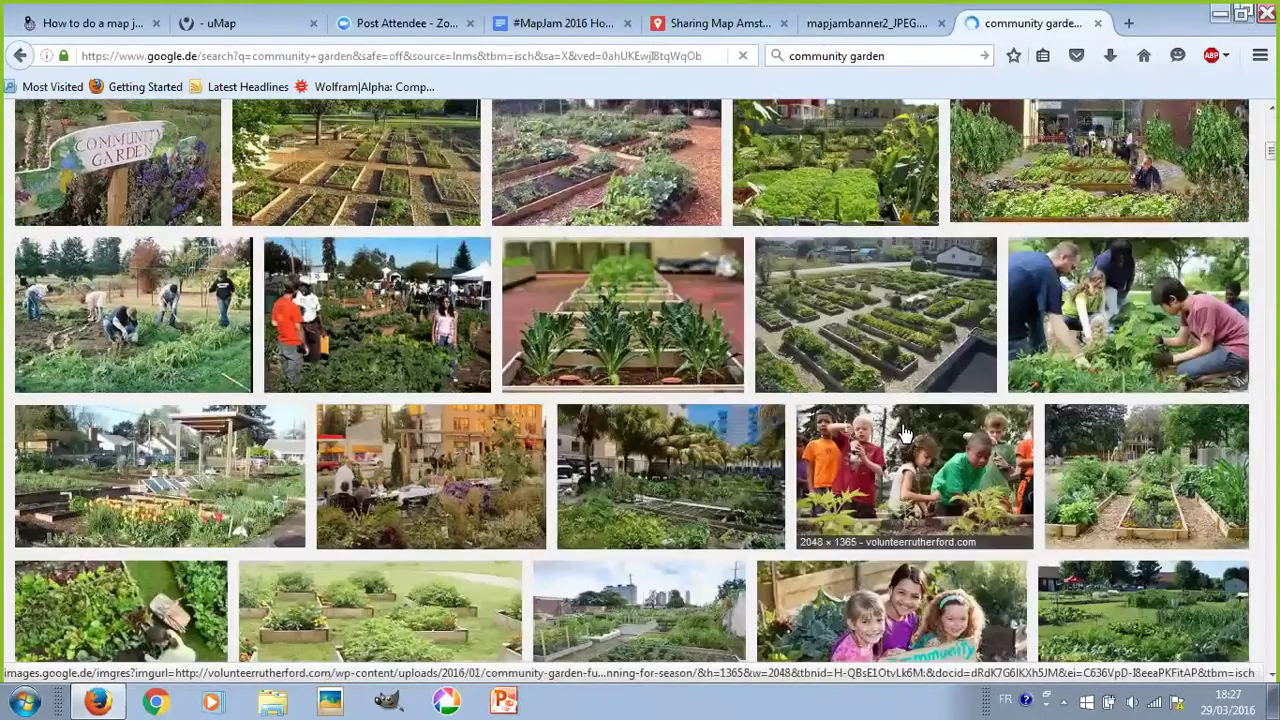
scroll(902, 432, "down", 1)
scroll(902, 434, "down", 8)
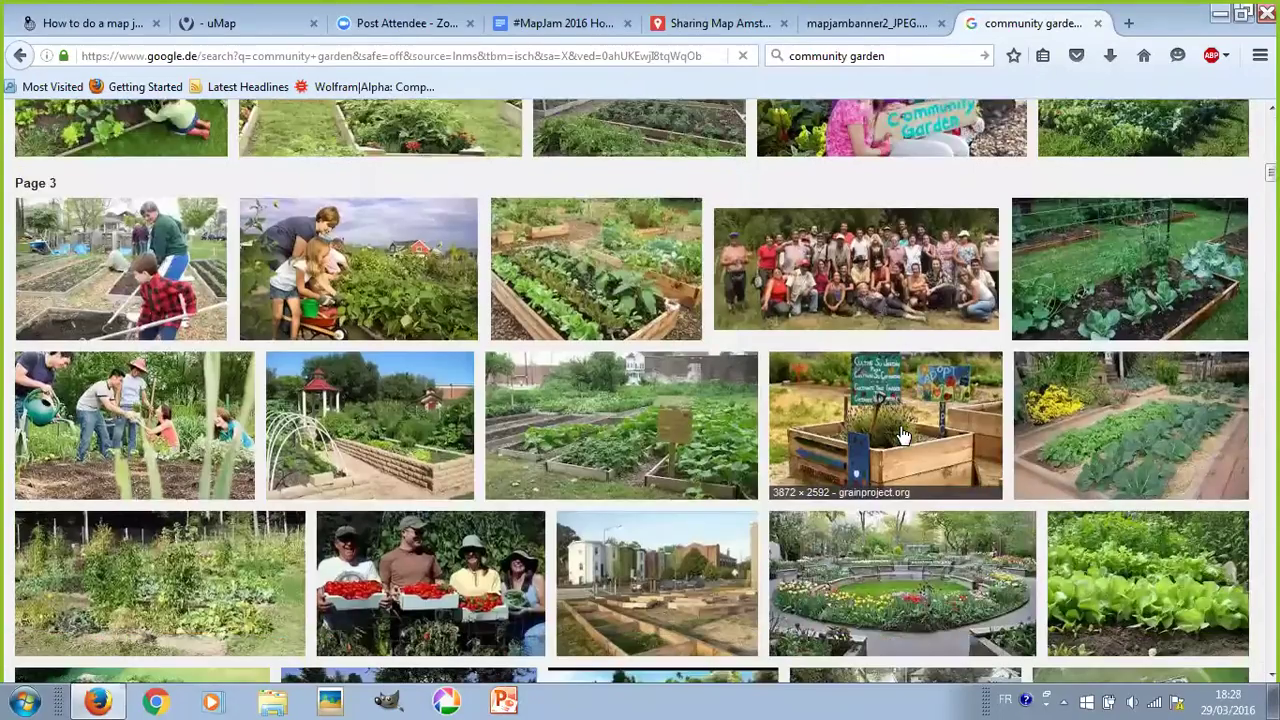
scroll(902, 436, "down", 20)
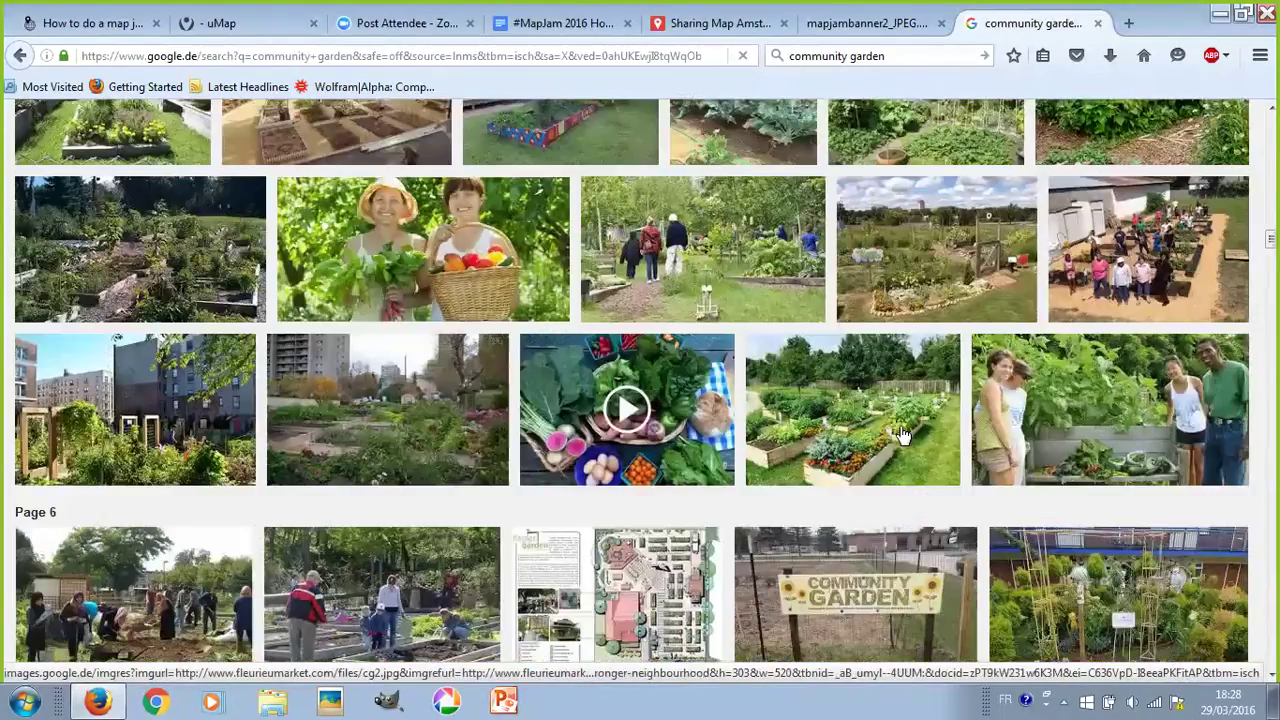
scroll(900, 435, "down", 10)
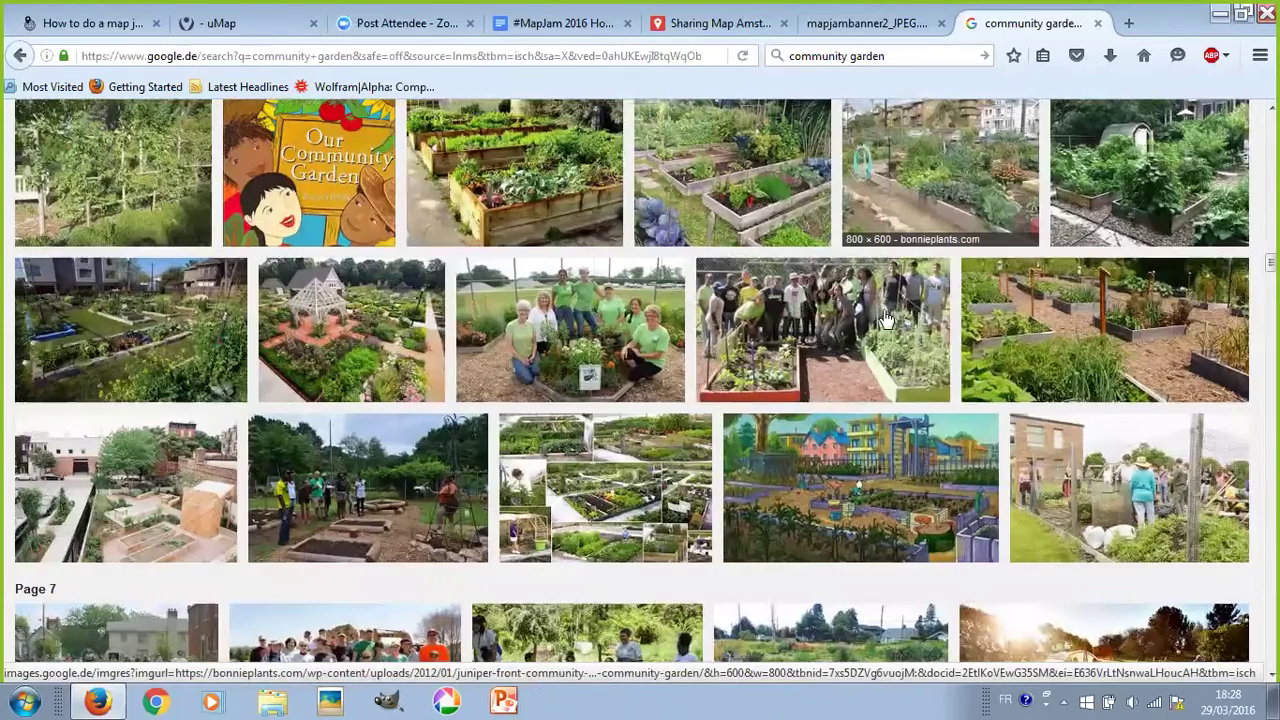
scroll(885, 310, "up", 5)
left_click(885, 310)
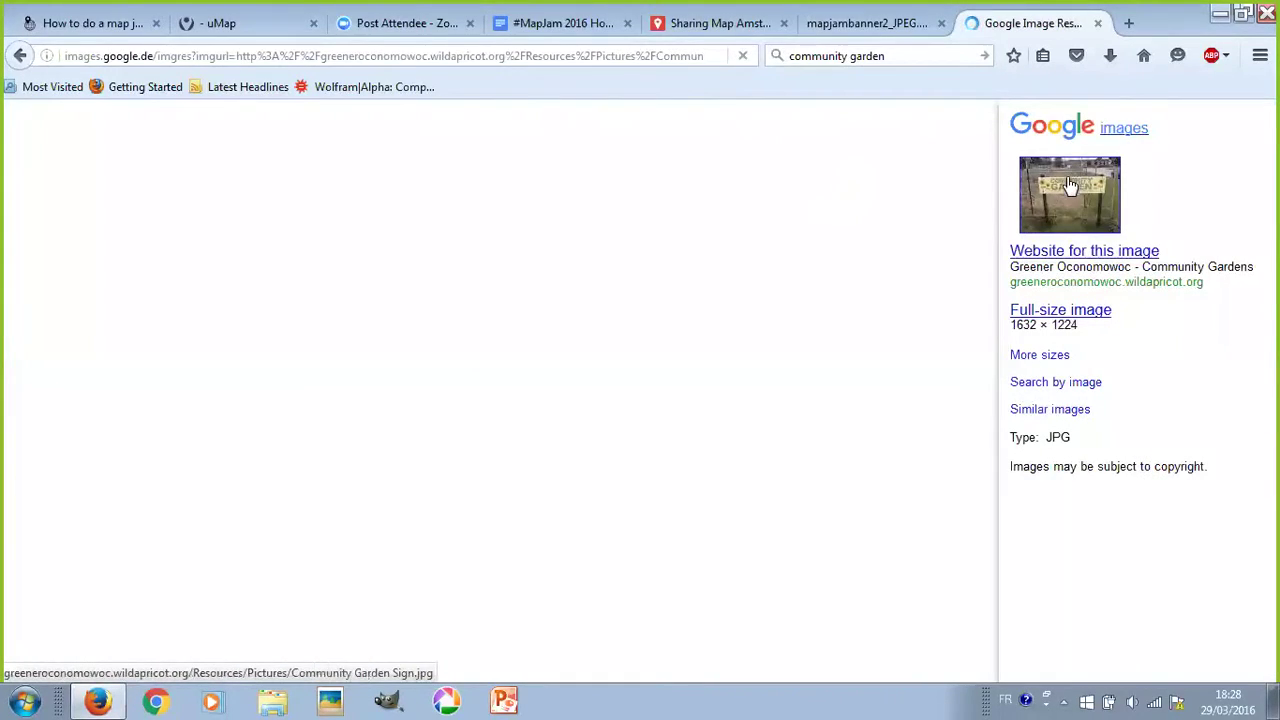
left_click(1069, 185)
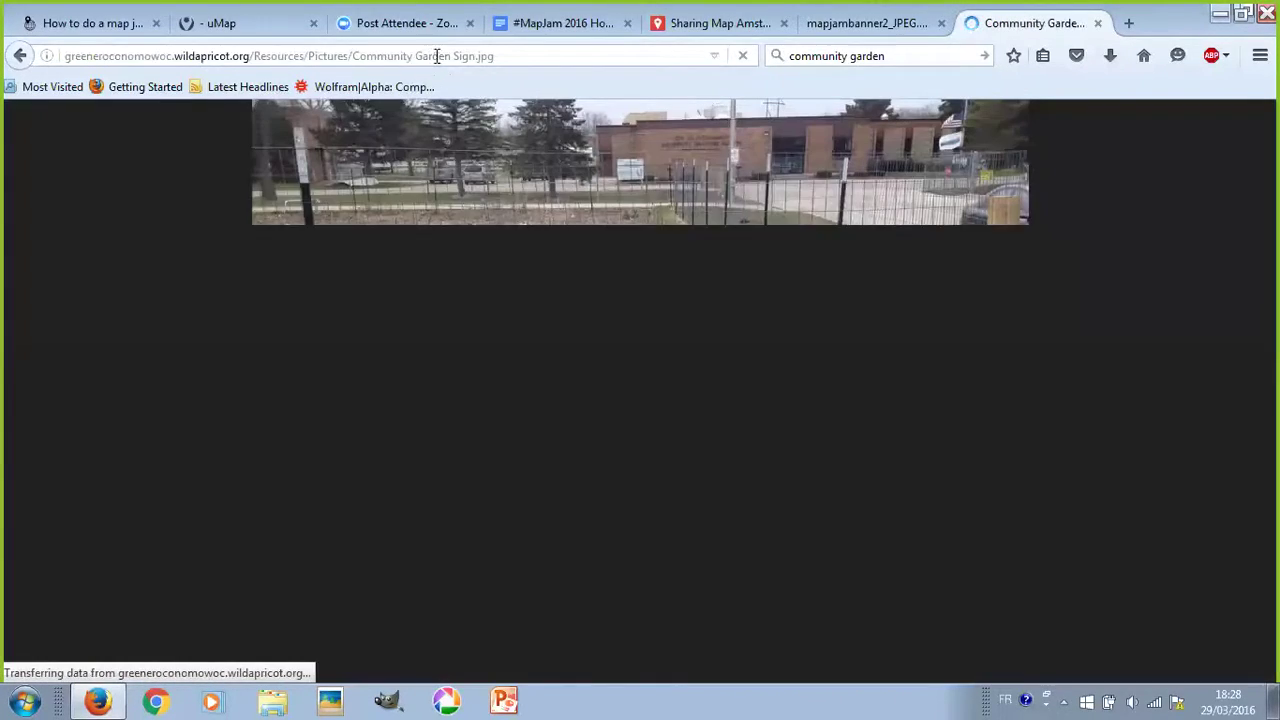
- Copy the full address of Community Garden Sign.jpg from the address bar
left_click(440, 58)
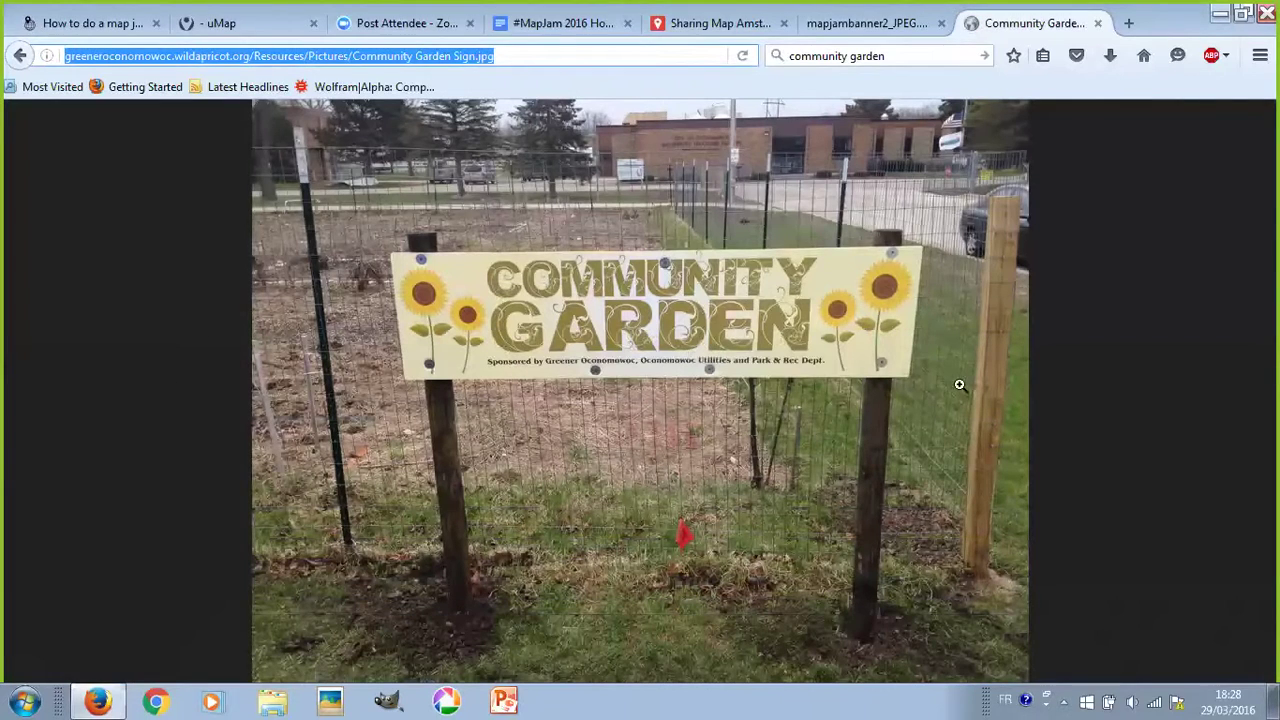
triple_click(533, 56)
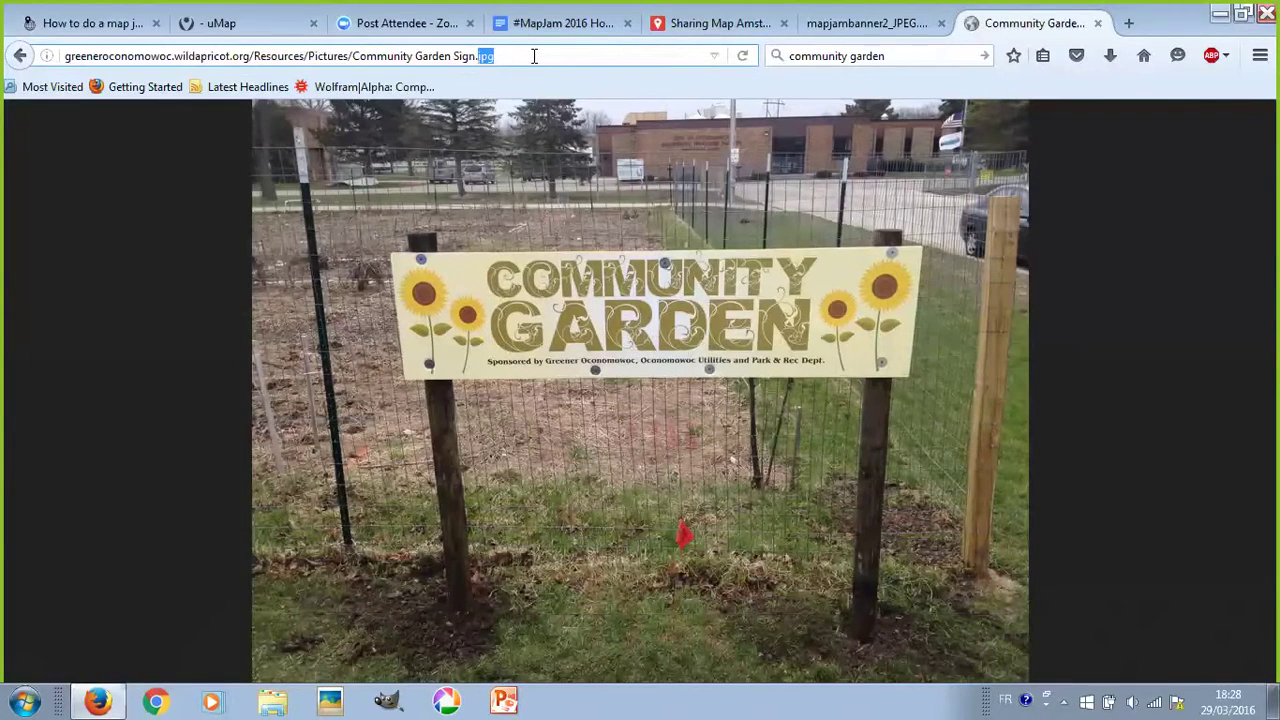
left_click_drag(503, 58, 475, 56)
triple_click(536, 55)
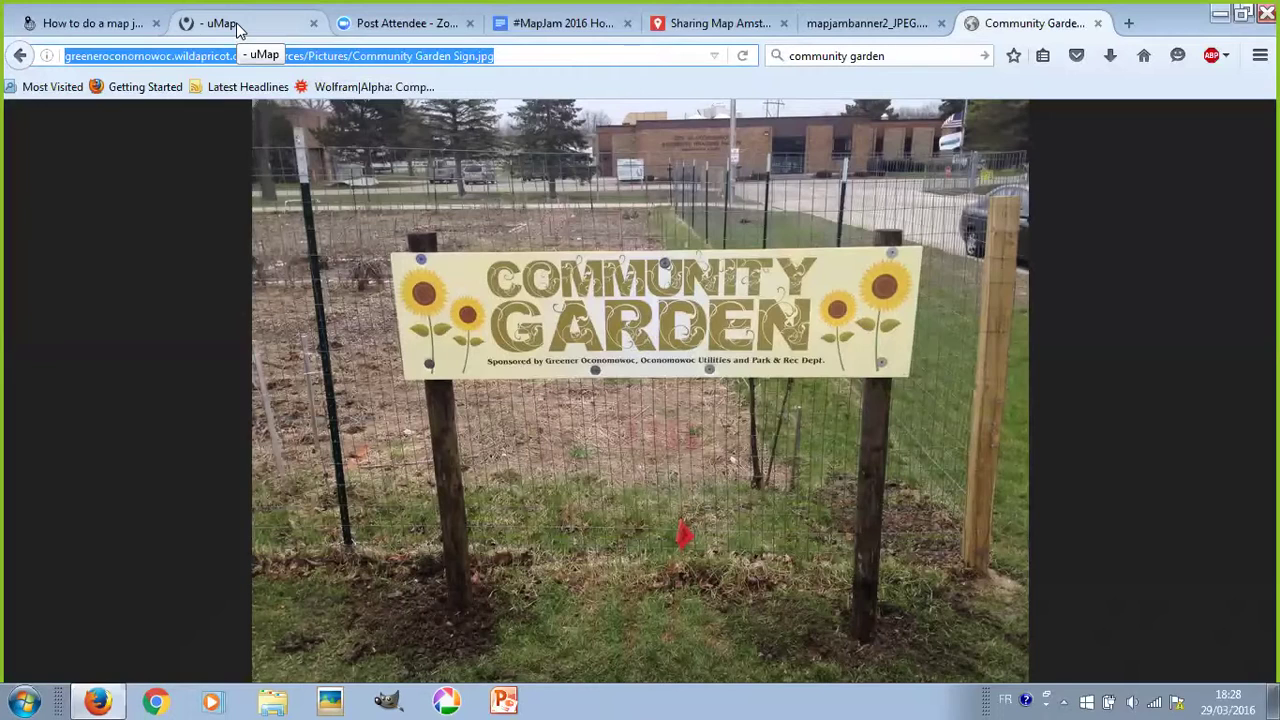
left_click(240, 26)
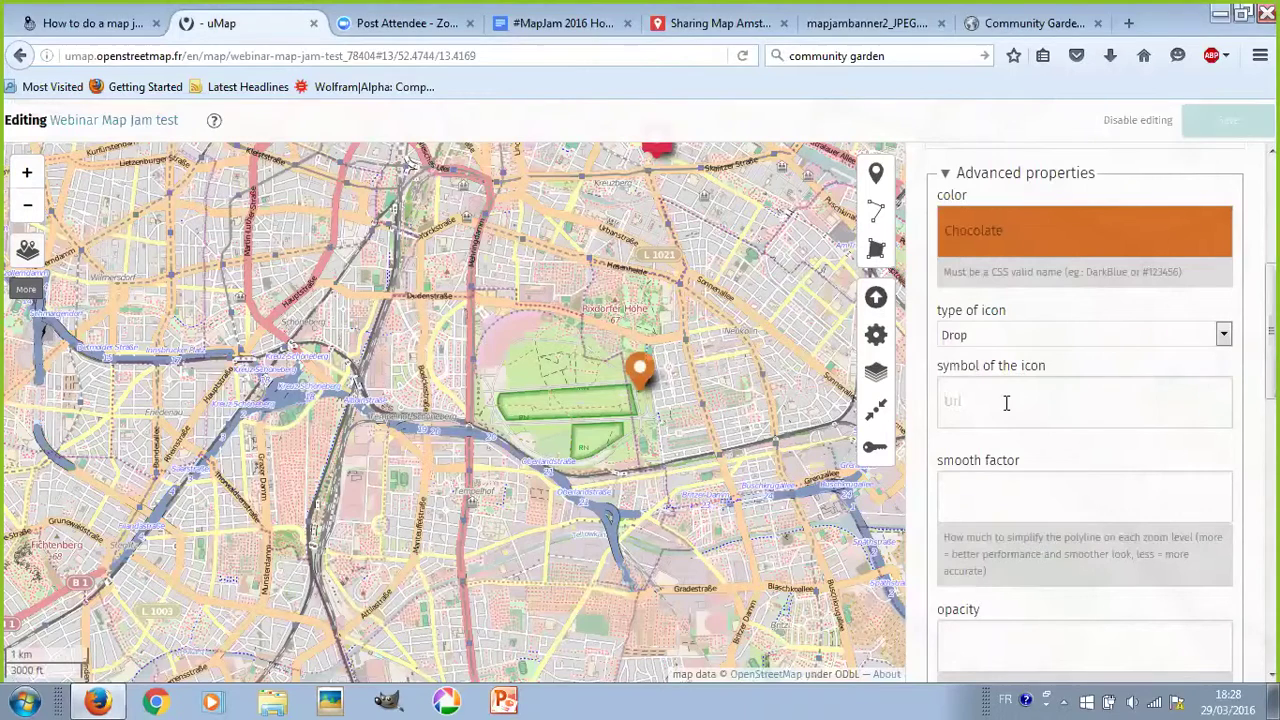
- Paste the sign image address as the layer's icon symbol and save the map
left_click(1006, 403)
key("ctrl+v")
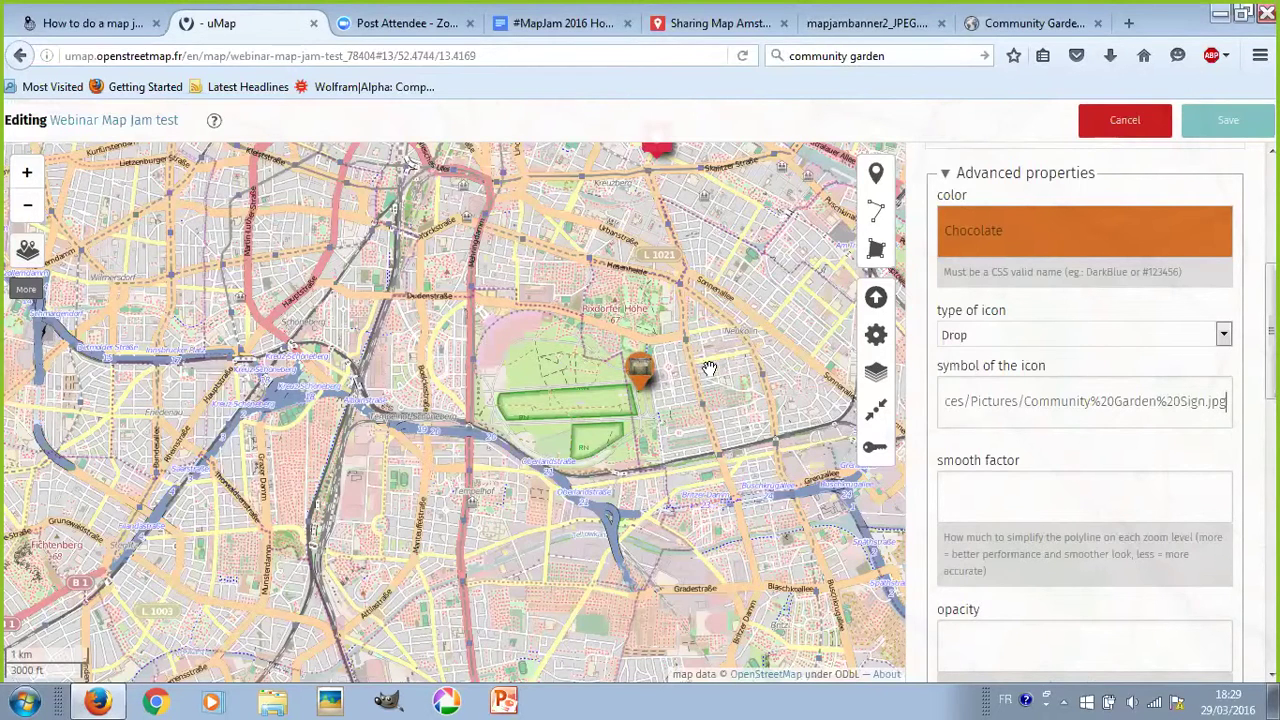
left_click(1226, 122)
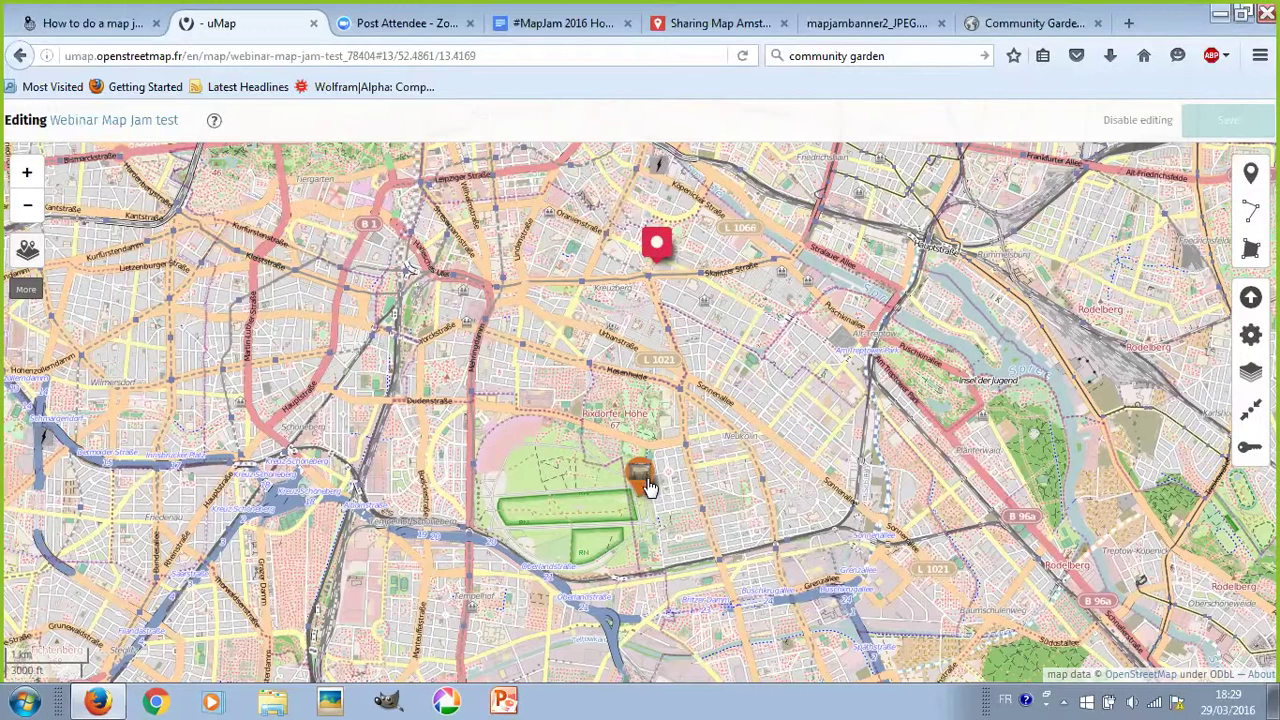
mouse_move(647, 485)
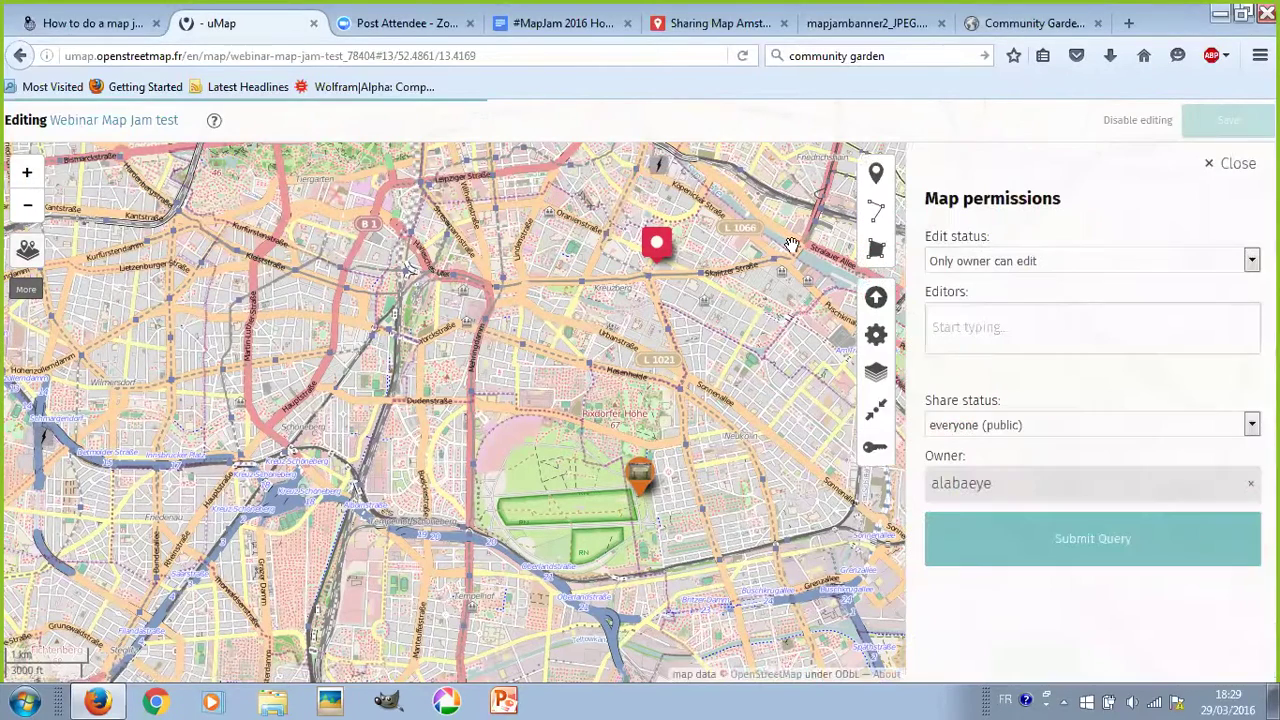
left_click(1130, 266)
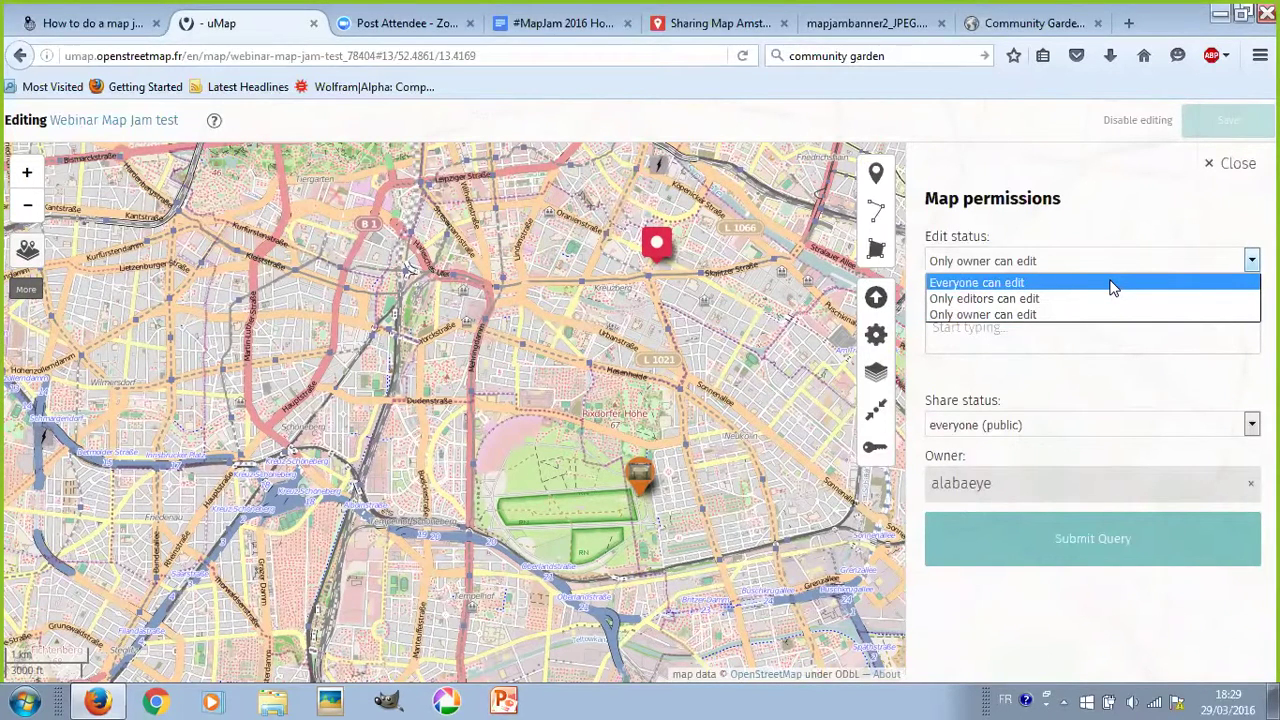
- Set the map's edit status to 'Only editors can edit'
left_click(1113, 288)
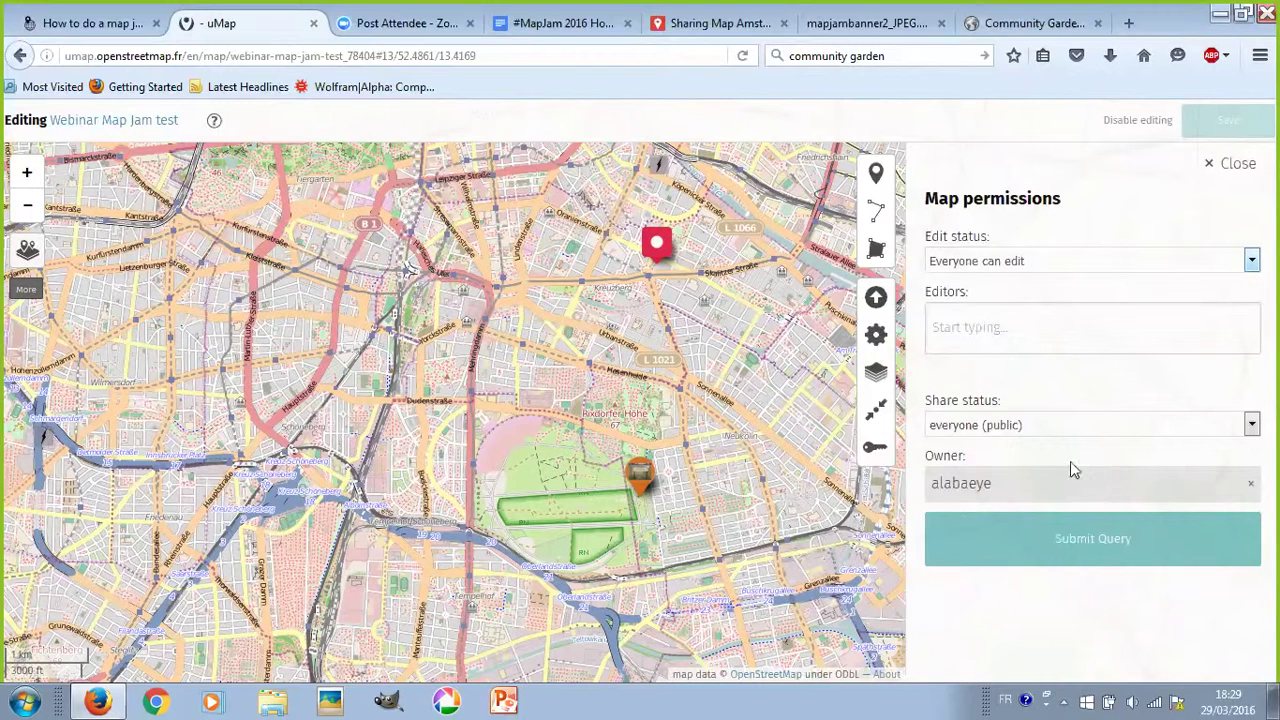
left_click(1085, 262)
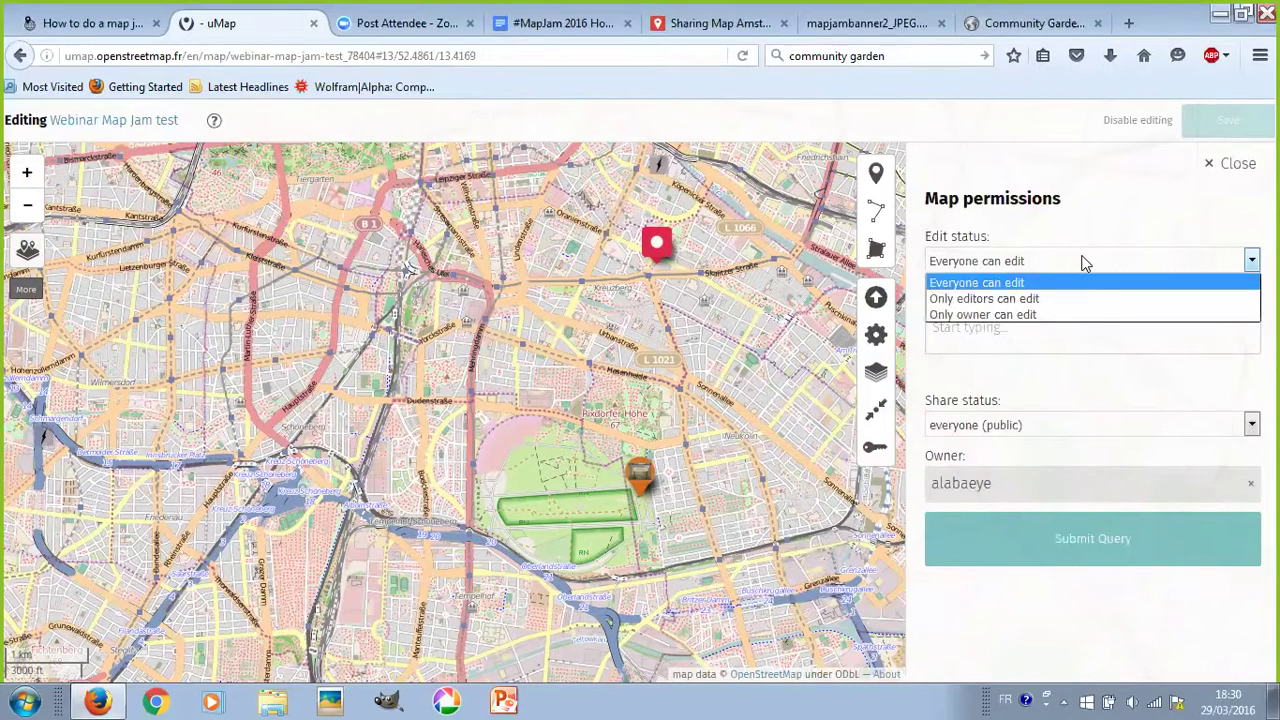
left_click(1085, 262)
left_click(1082, 261)
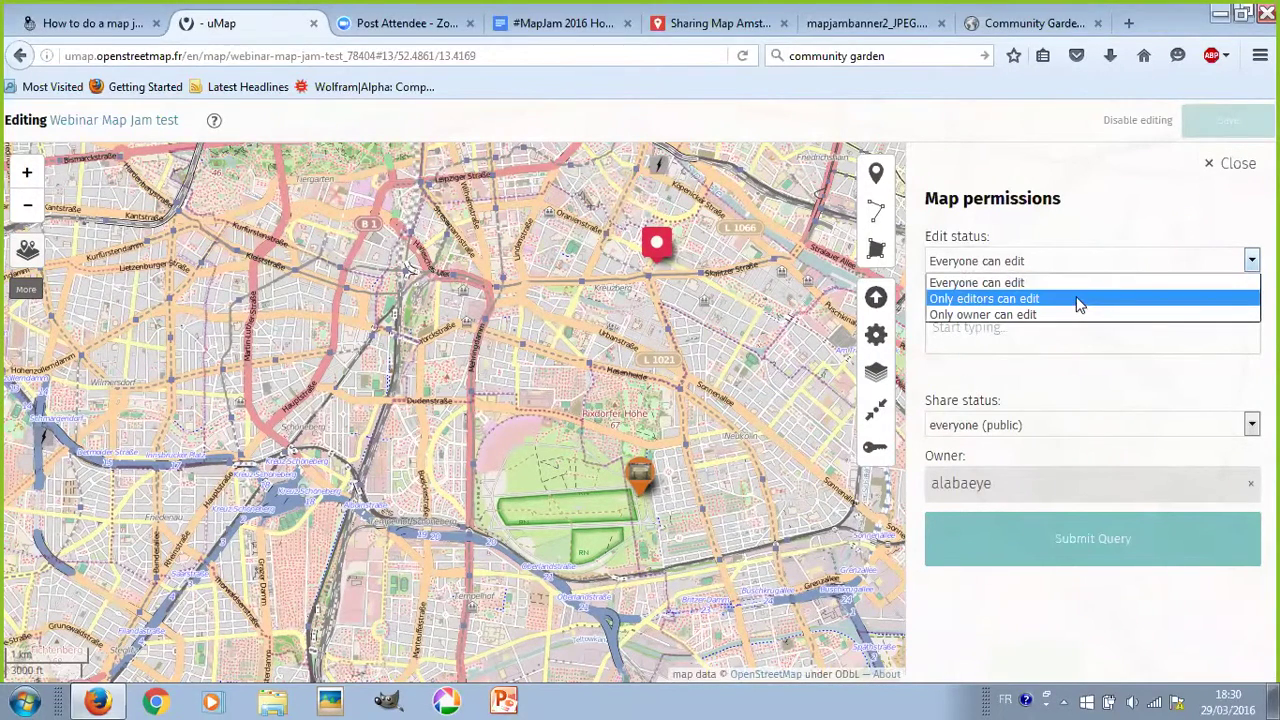
left_click(1079, 305)
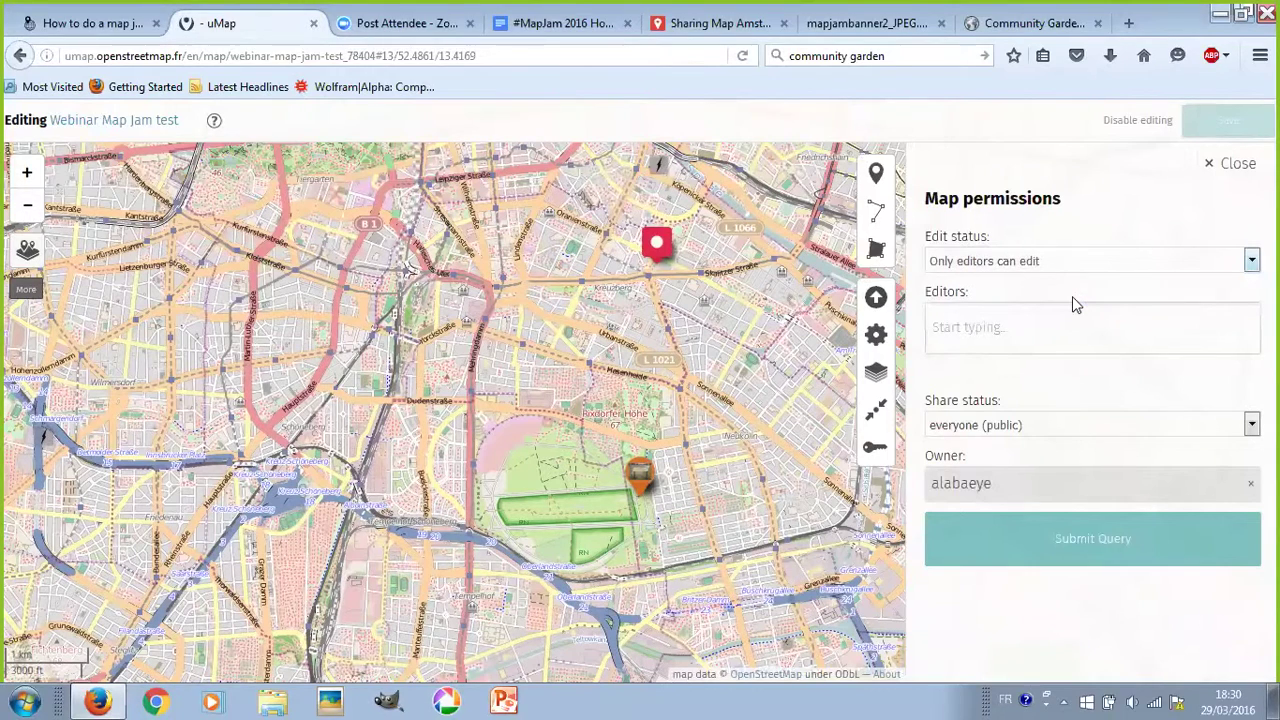
- Look up a user by username and add their account to the editors list
left_click(1045, 331)
type("alabaeye")
key("BackSpace")
key("BackSpace")
type("ye")
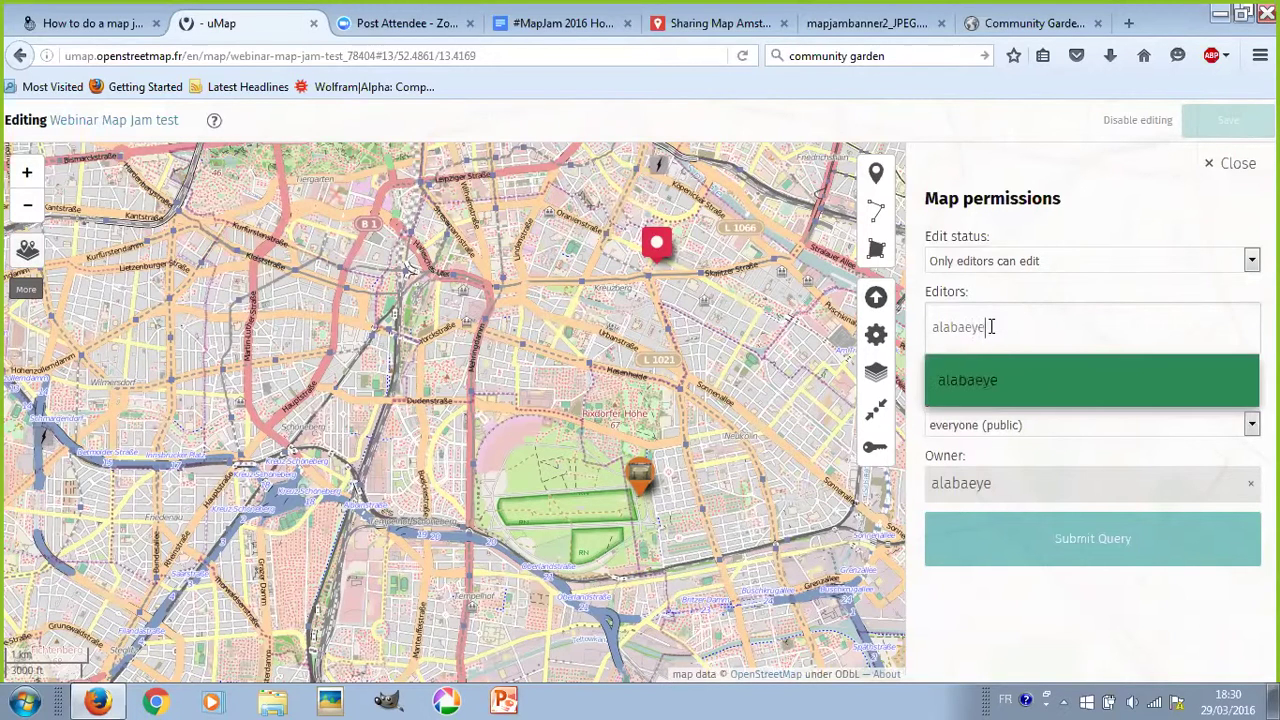
left_click(1025, 382)
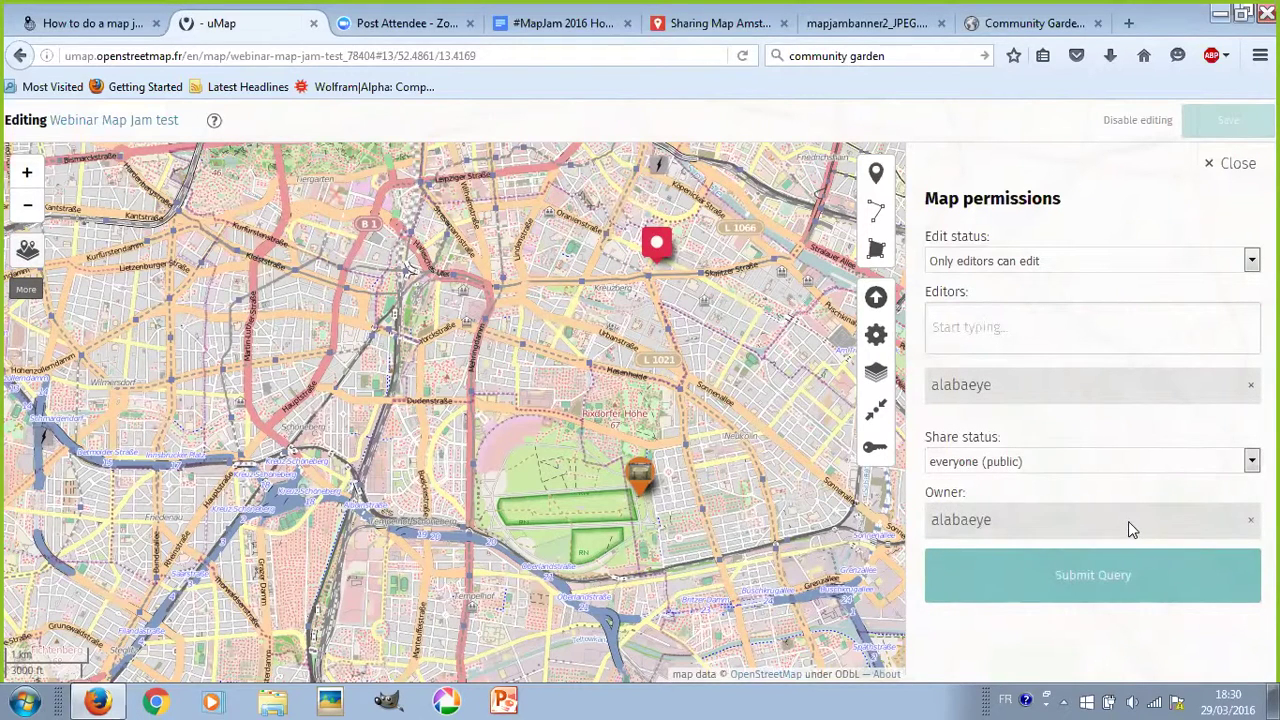
left_click(1250, 386)
left_click(1128, 333)
type("al")
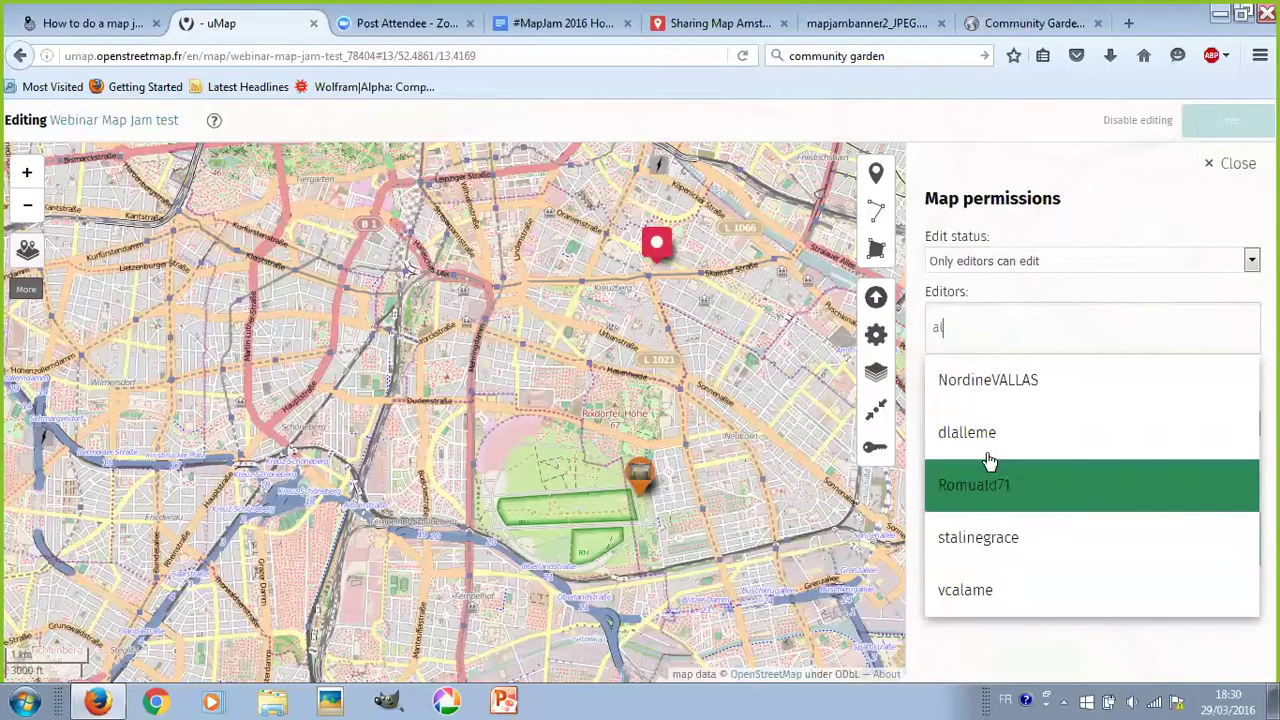
left_click(977, 597)
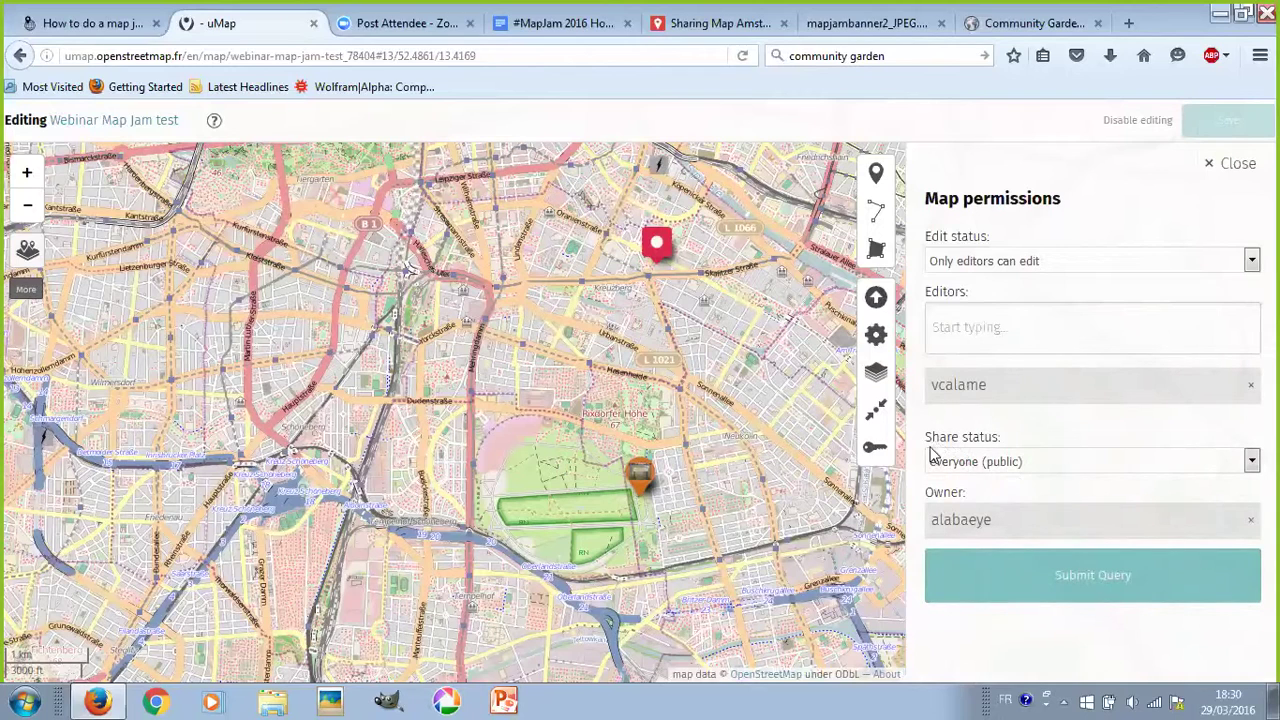
- Change share status to link-only and edit status to everyone
left_click(980, 465)
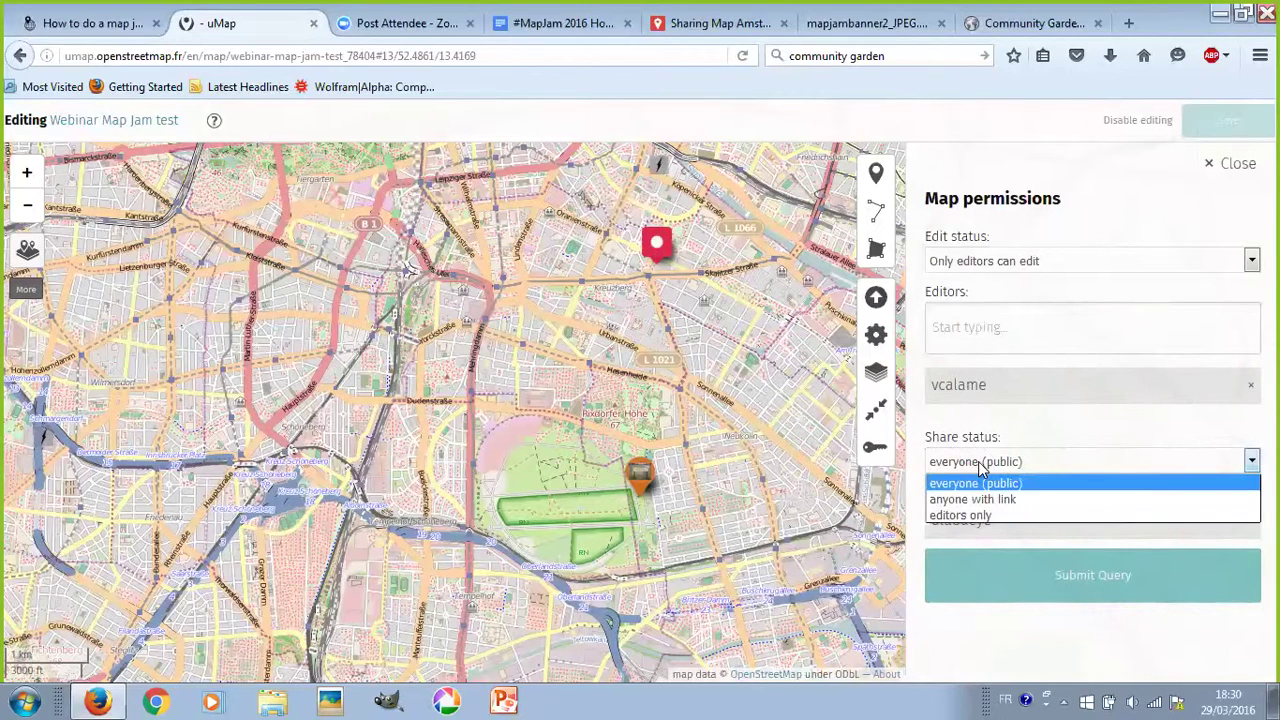
left_click(981, 467)
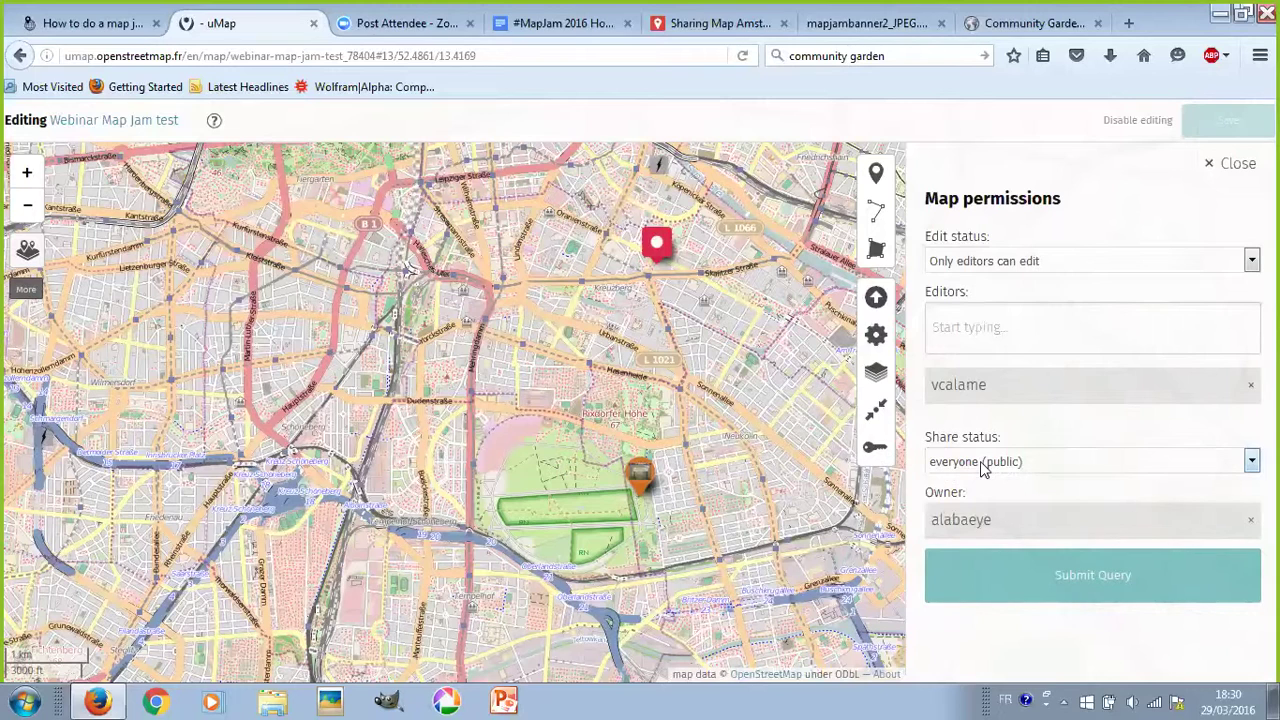
left_click(983, 469)
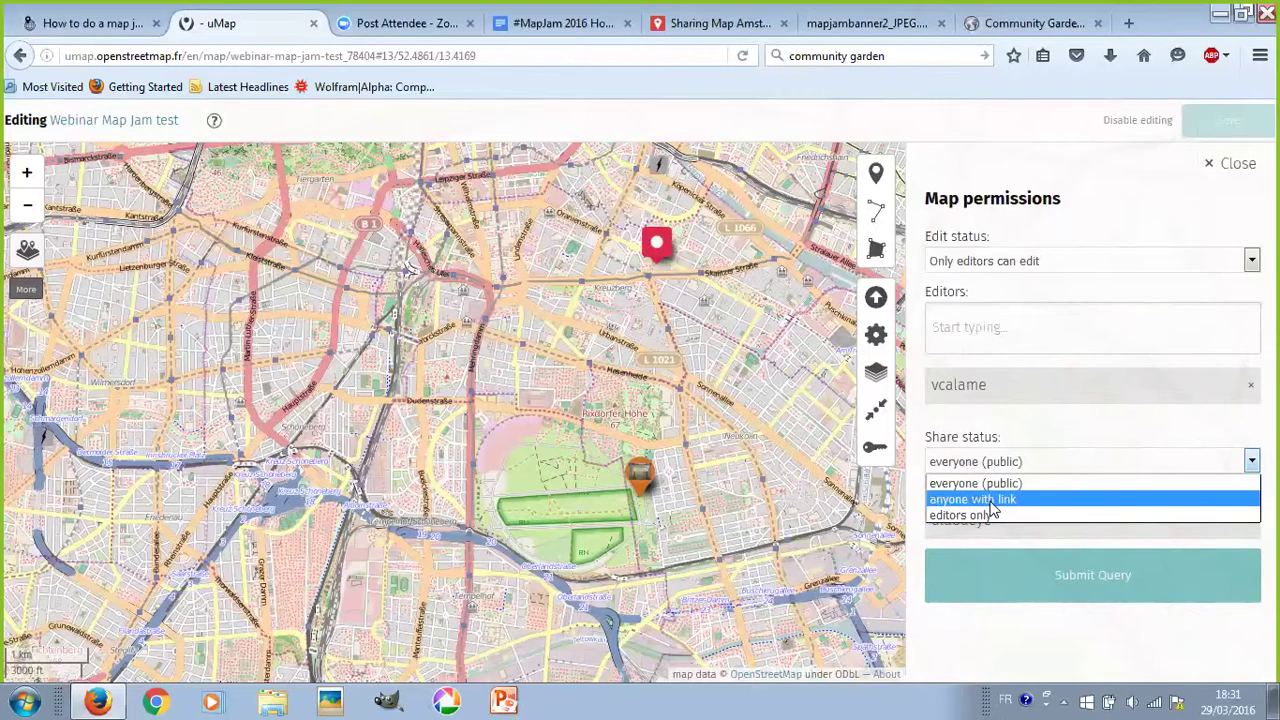
left_click(992, 500)
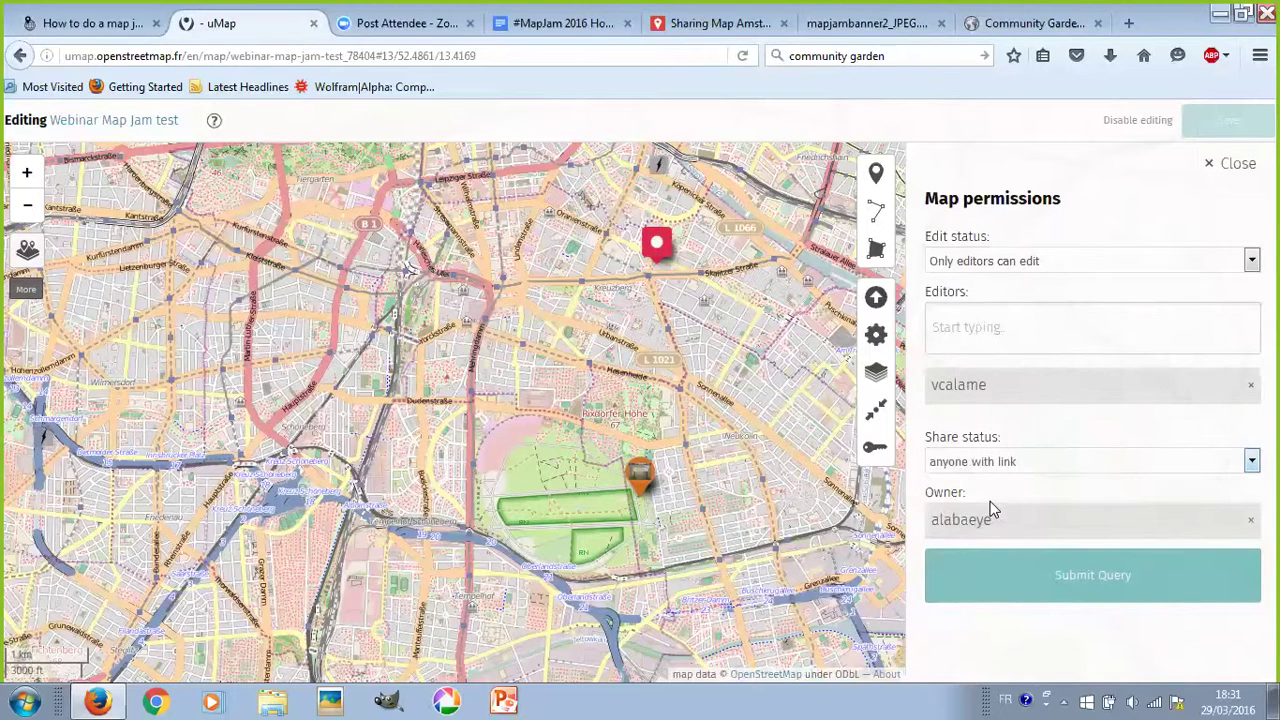
left_click(1018, 264)
left_click(1022, 283)
left_click(1004, 463)
left_click(1003, 461)
left_click(1000, 463)
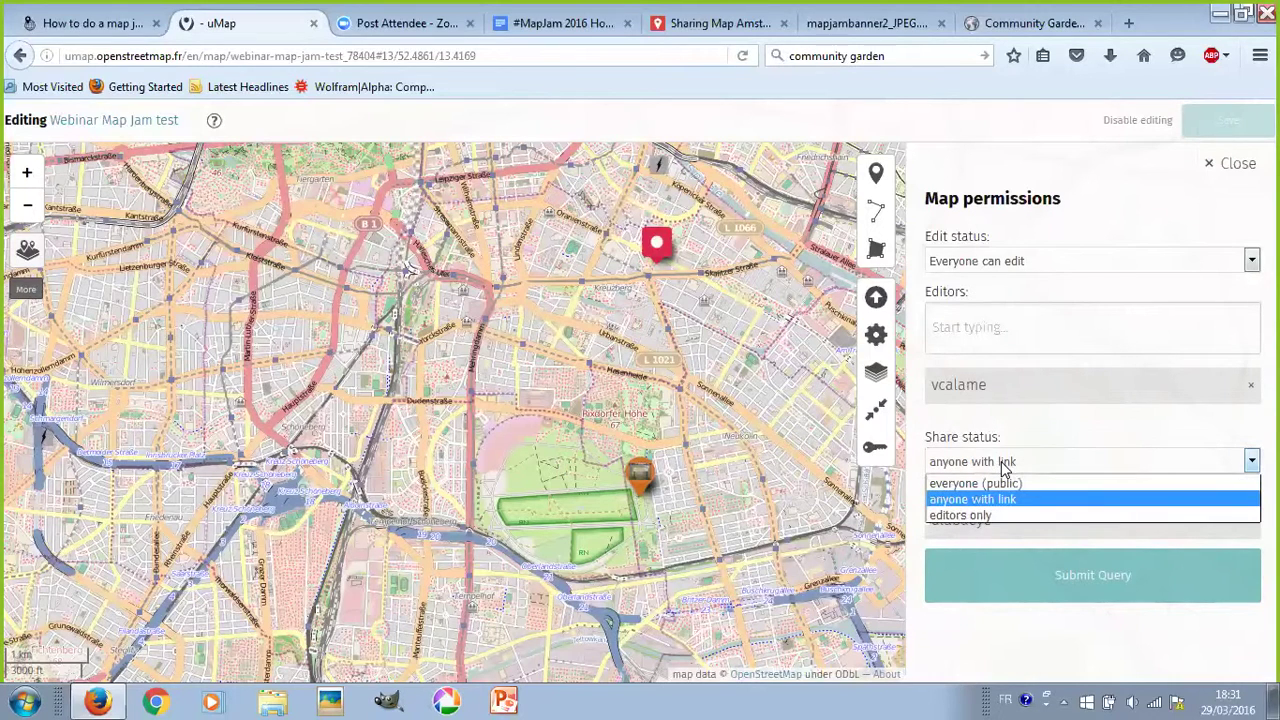
- Restore edit status to 'Only editors can edit' and set share status to everyone (public)
left_click(1010, 262)
left_click(1016, 298)
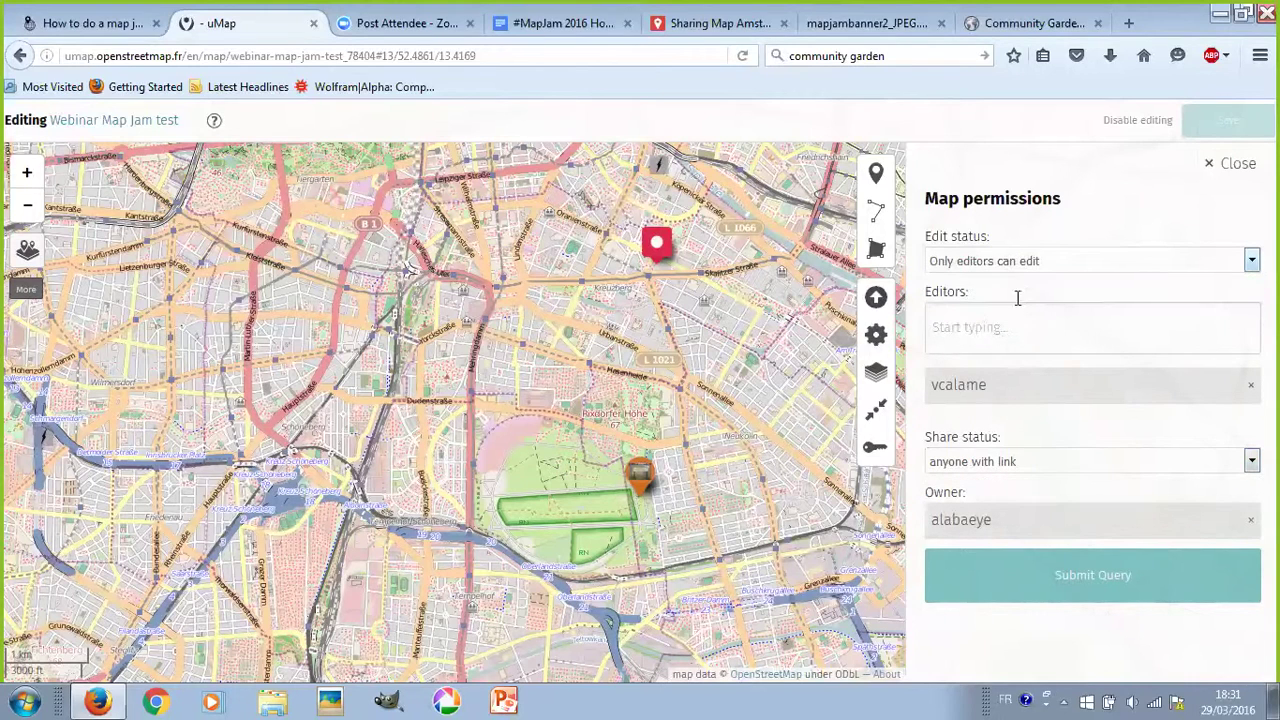
left_click(1023, 466)
left_click(1024, 480)
left_click(1051, 331)
scroll(675, 382, "down", 1)
scroll(683, 374, "down", 2)
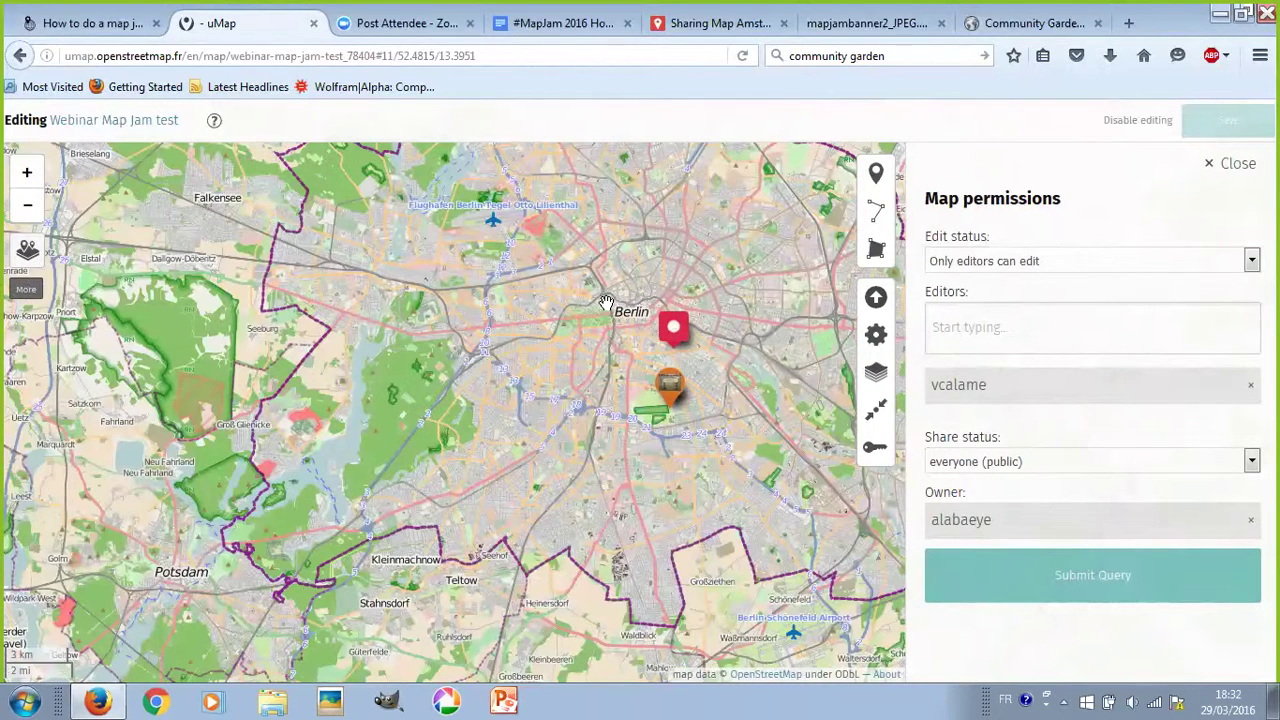
mouse_move(27, 252)
- Add 'There is a kitchen.' on a new line of the Thinkfarm Berlin description and save
left_click(680, 334)
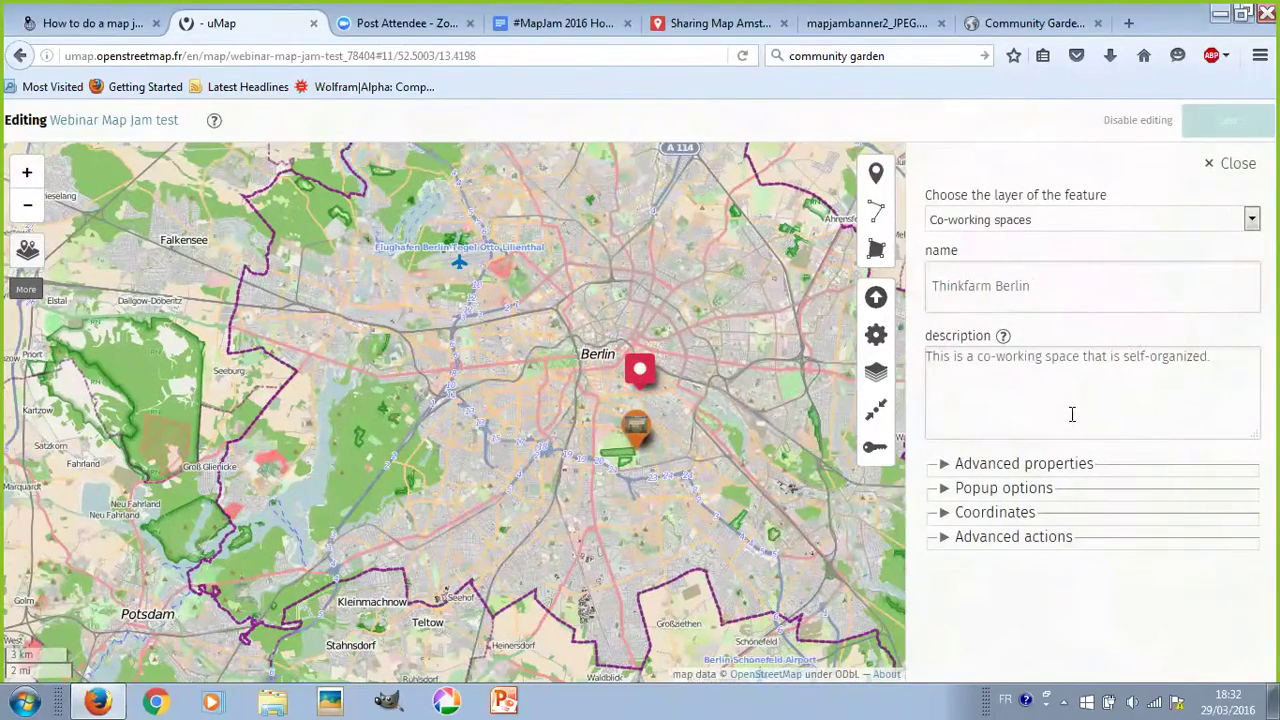
left_click(1225, 360)
key("Return")
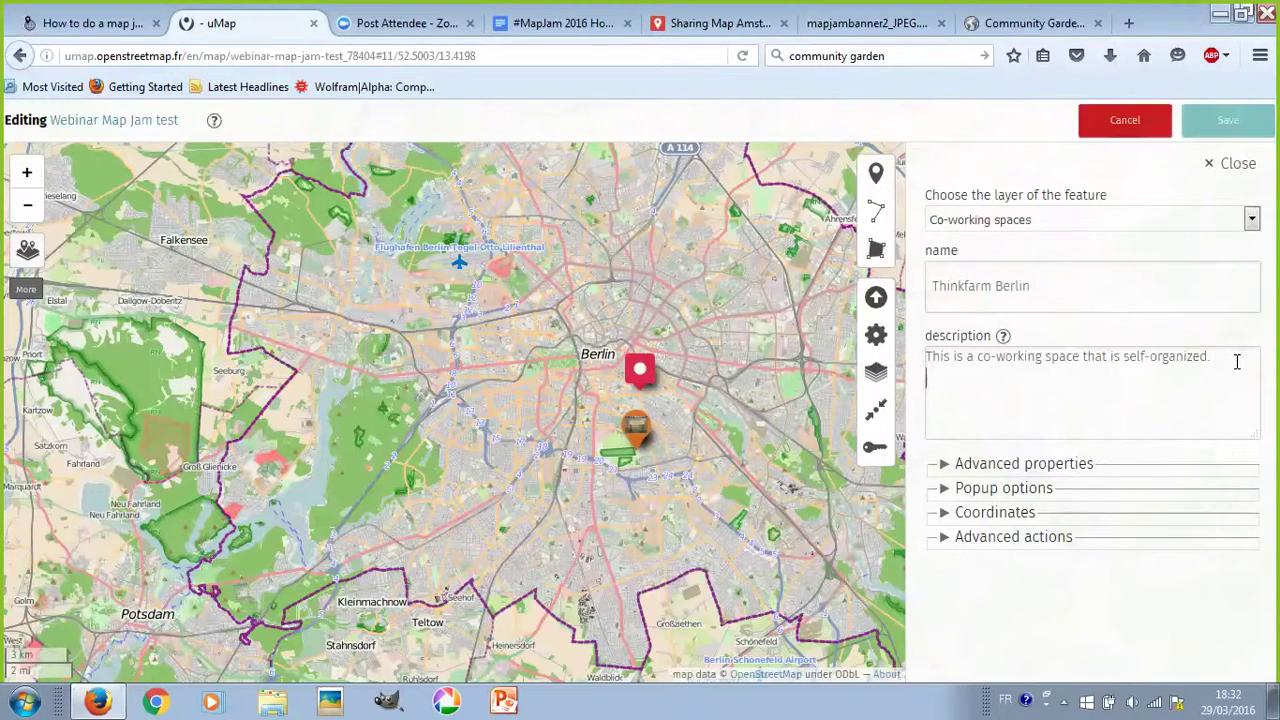
type("There is a kitchen.")
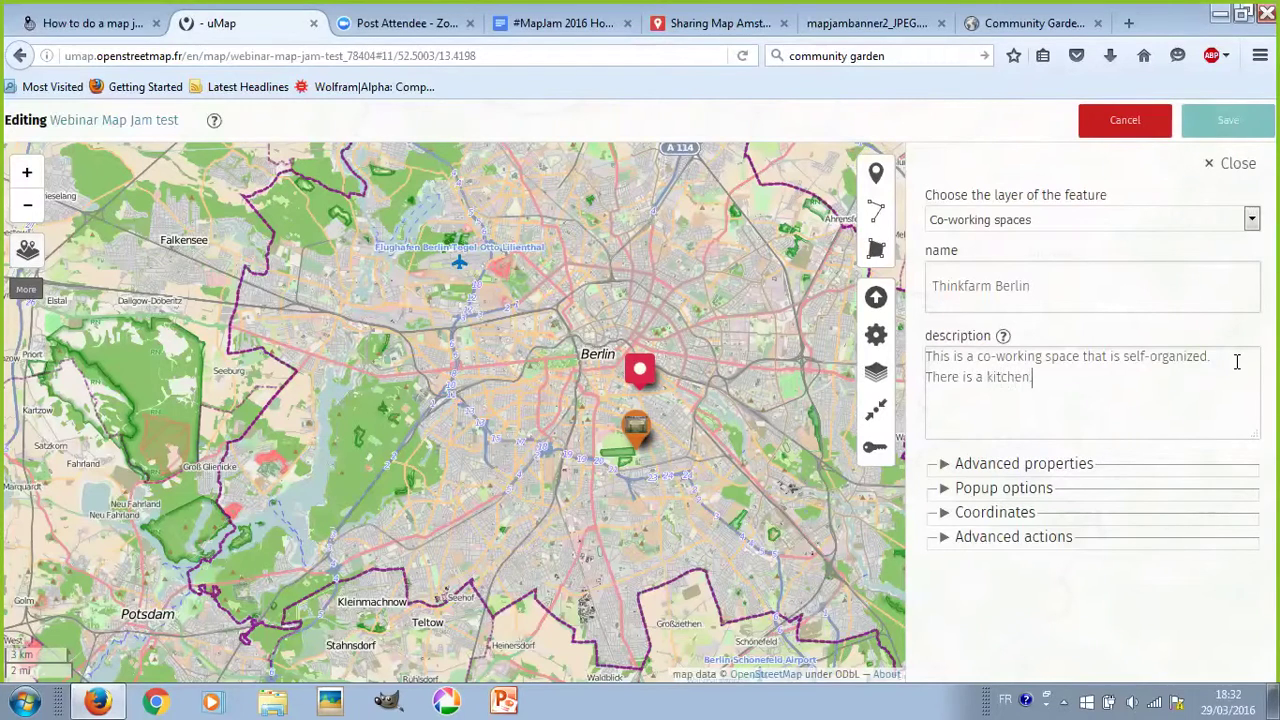
left_click(1238, 127)
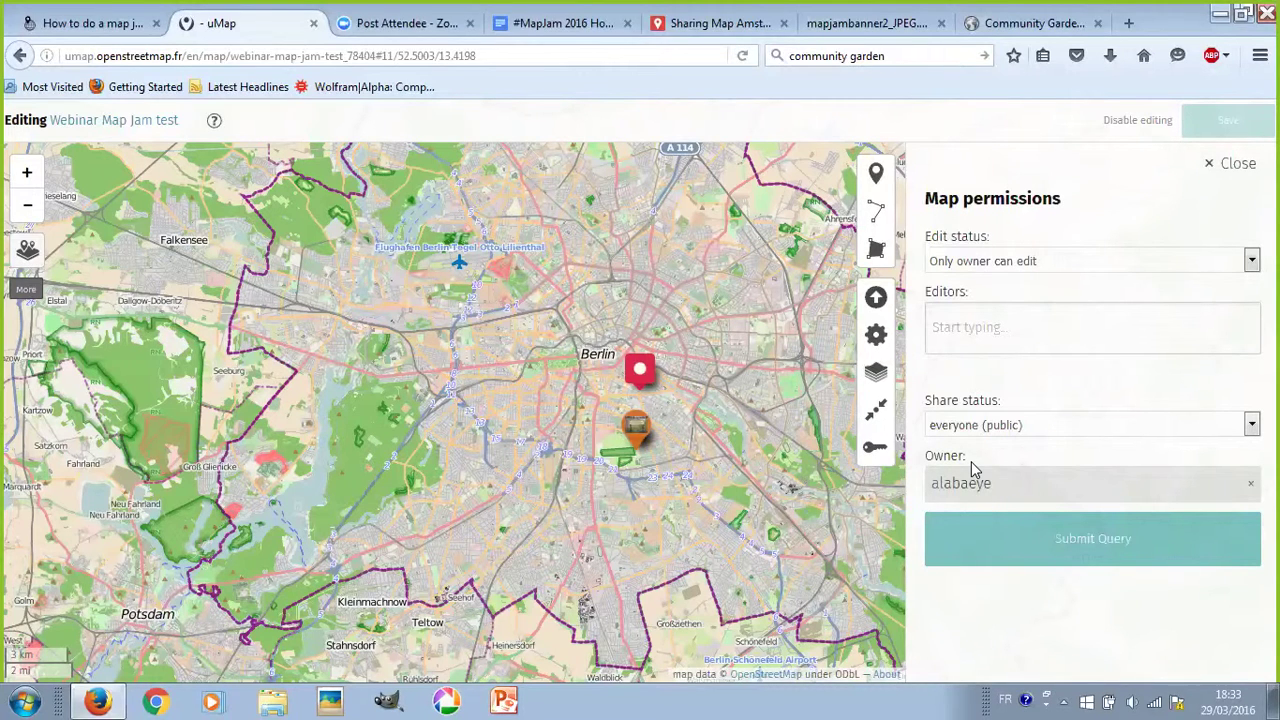
- Close map permissions and open the properties of 'Webinar Map Jam test' with its description
left_click(1236, 165)
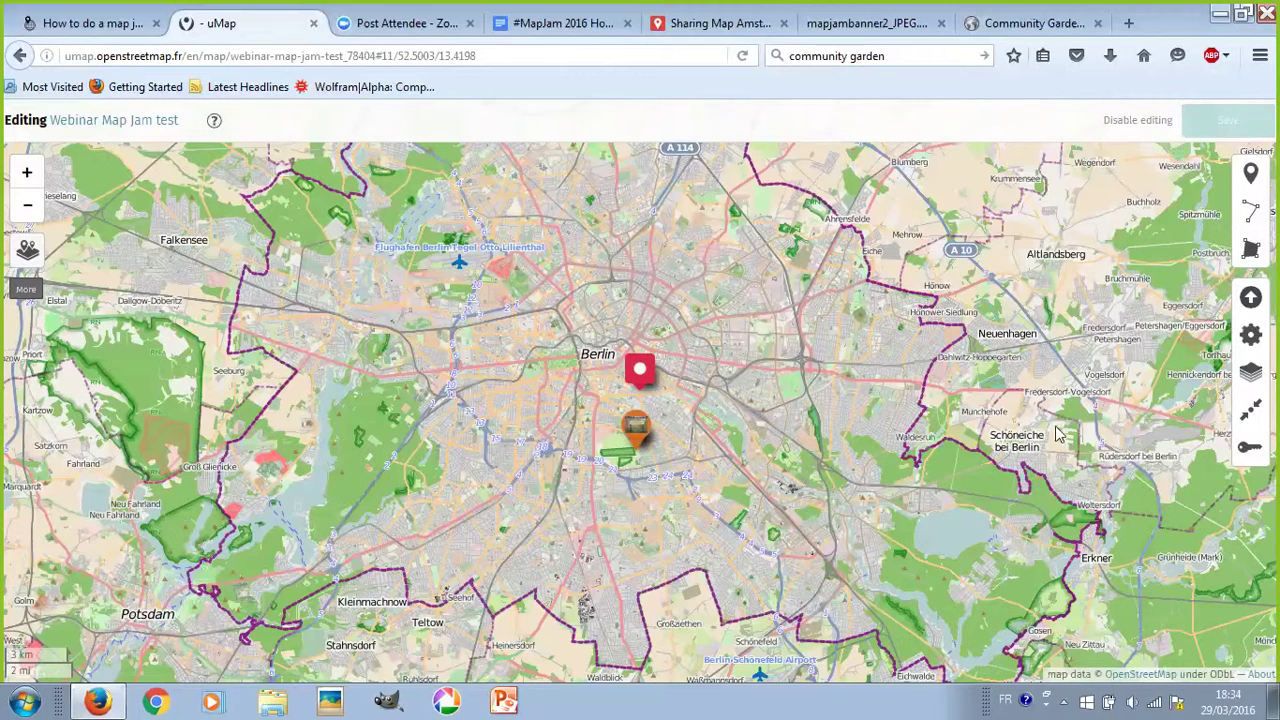
left_click(1251, 335)
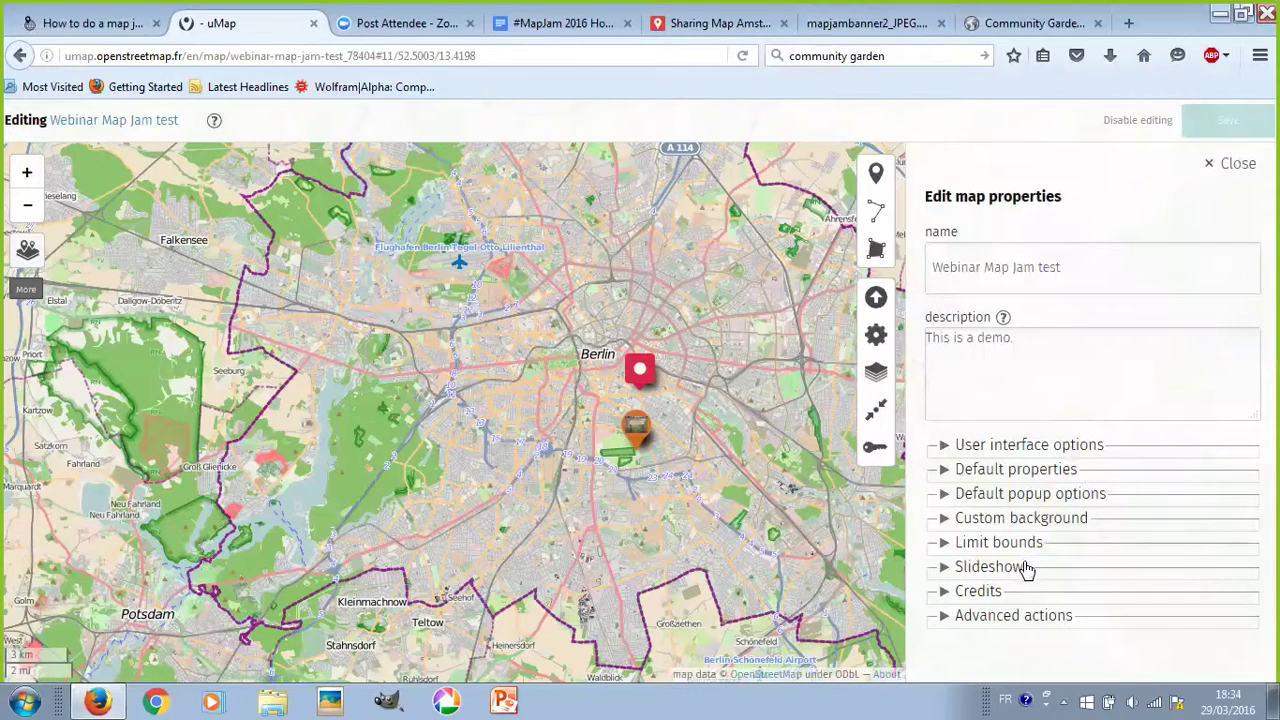
- Close the Edit map properties panel
left_click(1240, 166)
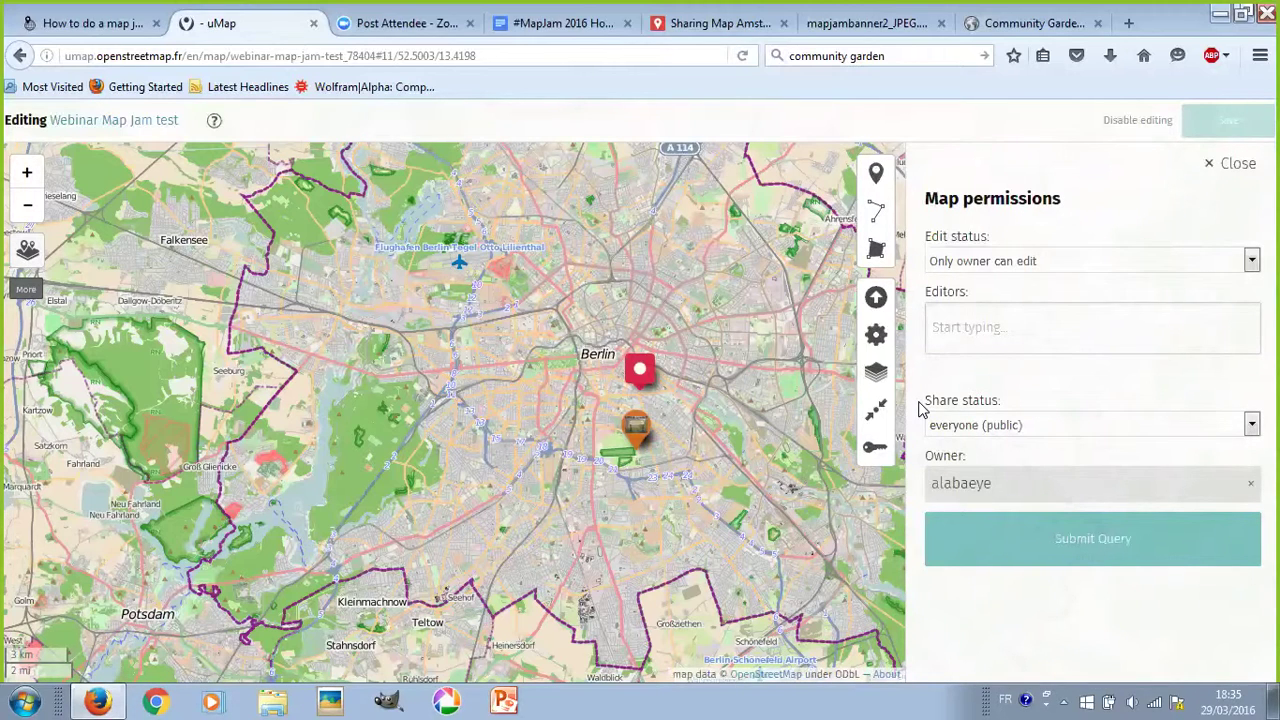
- Reopen map permissions and start typing a collaborator's username in the Editors field
left_click(1240, 163)
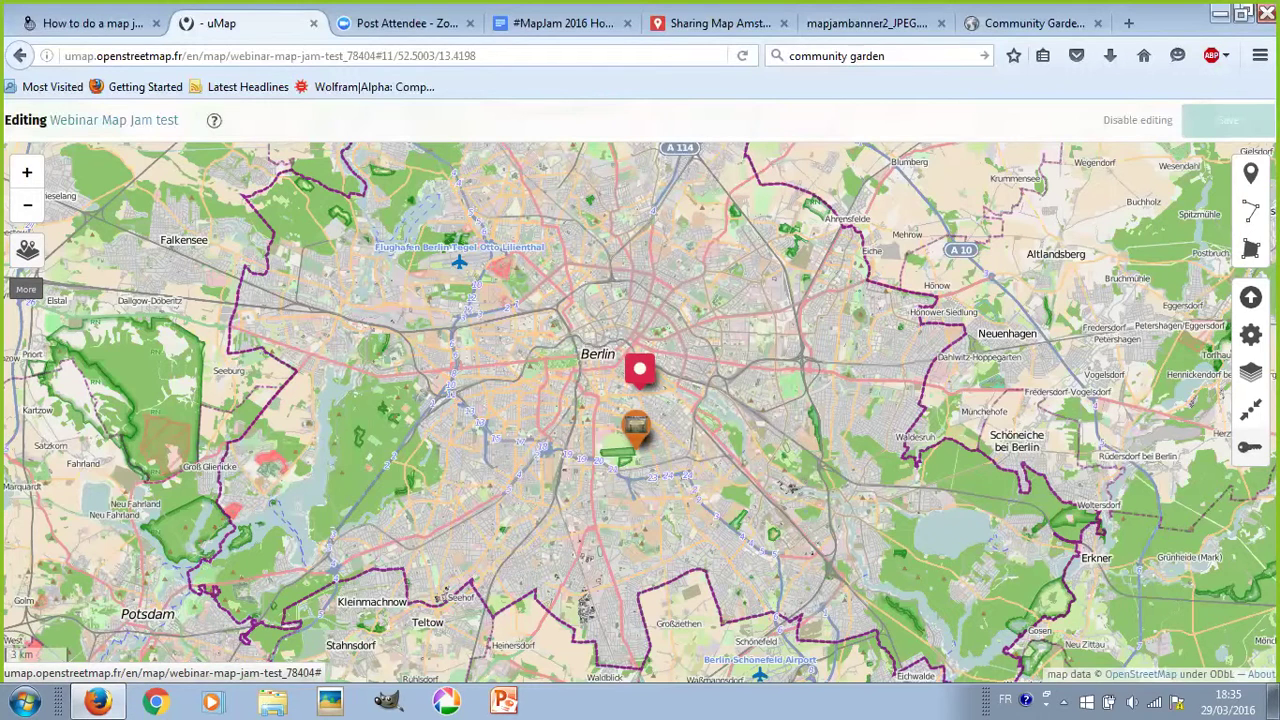
left_click(1250, 447)
left_click(1021, 330)
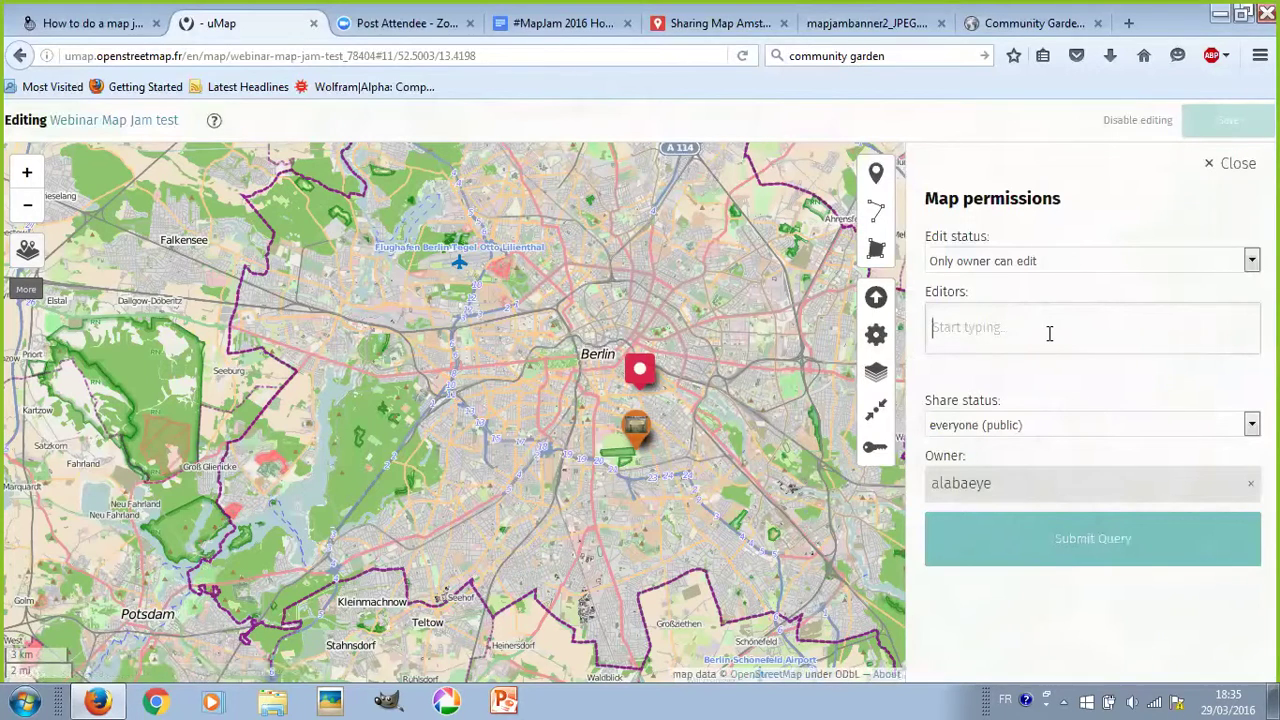
type("TomLL")
key("BackSpace")
type("le")
key("BackSpace")
key("BackSpace")
key("BackSpace")
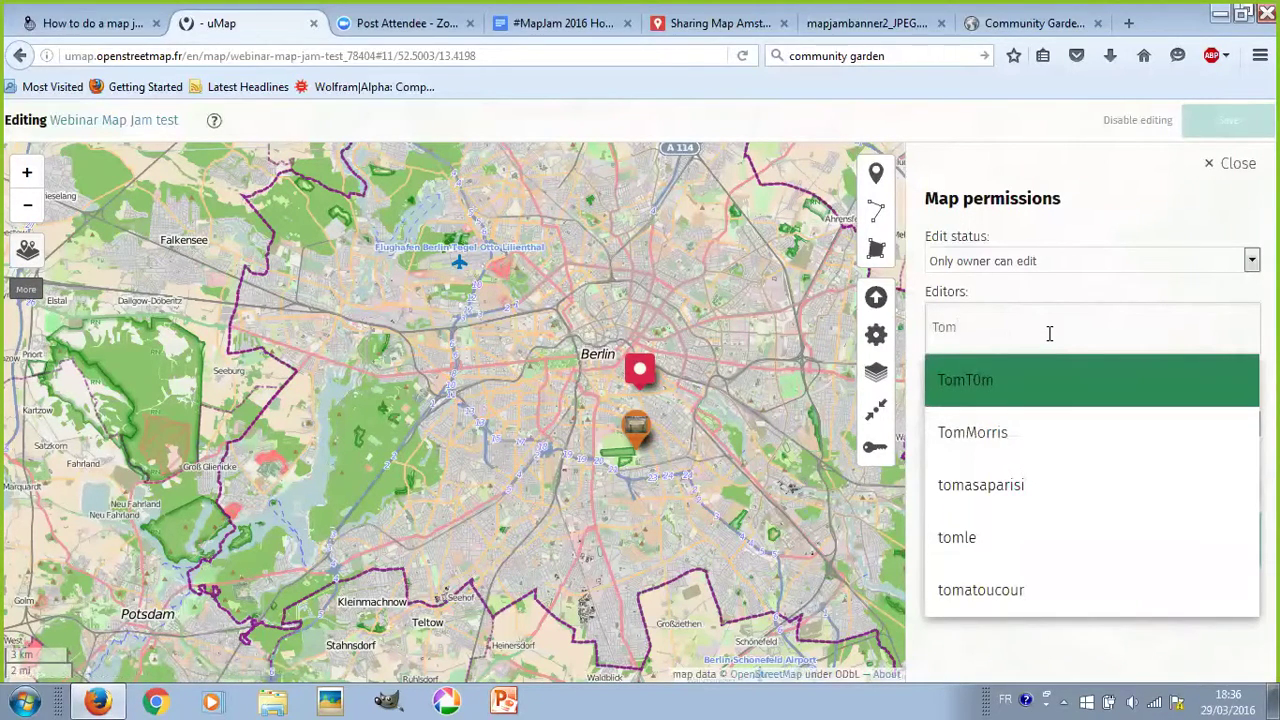
- Refine the username search and add the matching suggested account as a map editor
key("Down")
key("Down")
key("Down")
key("Down")
key("Up")
key("Up")
key("Up")
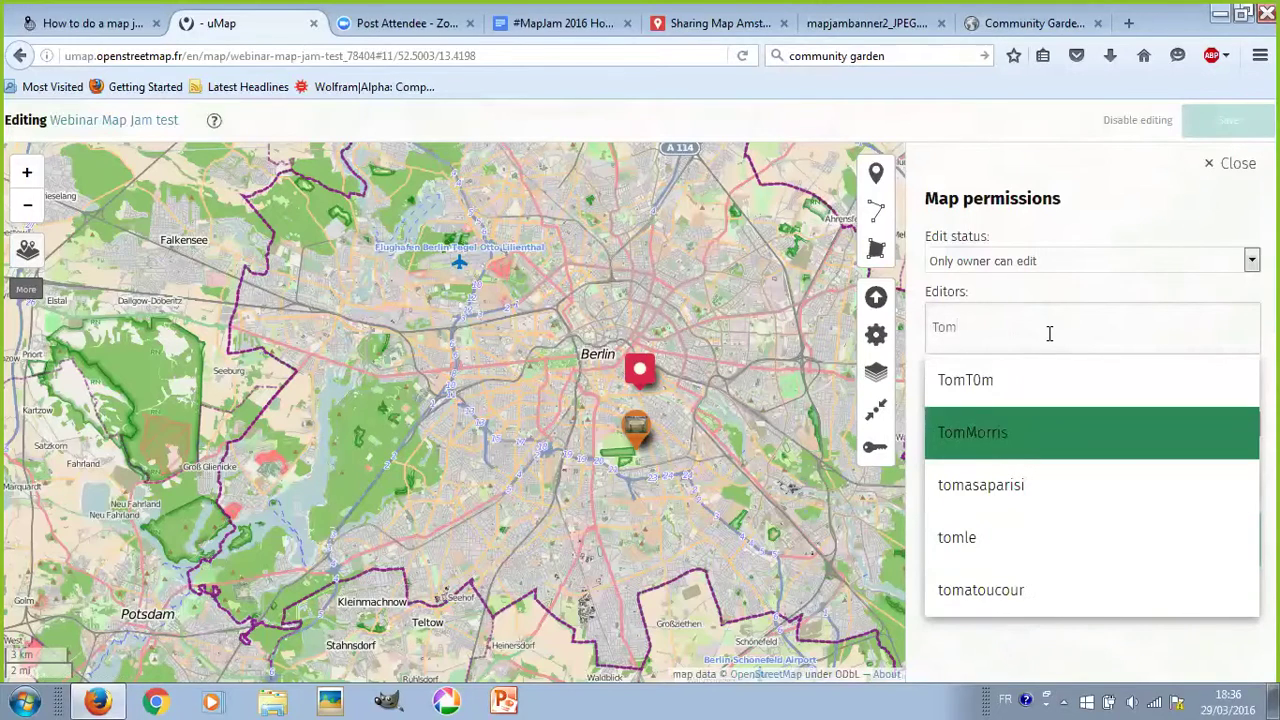
key("Up")
key("BackSpace")
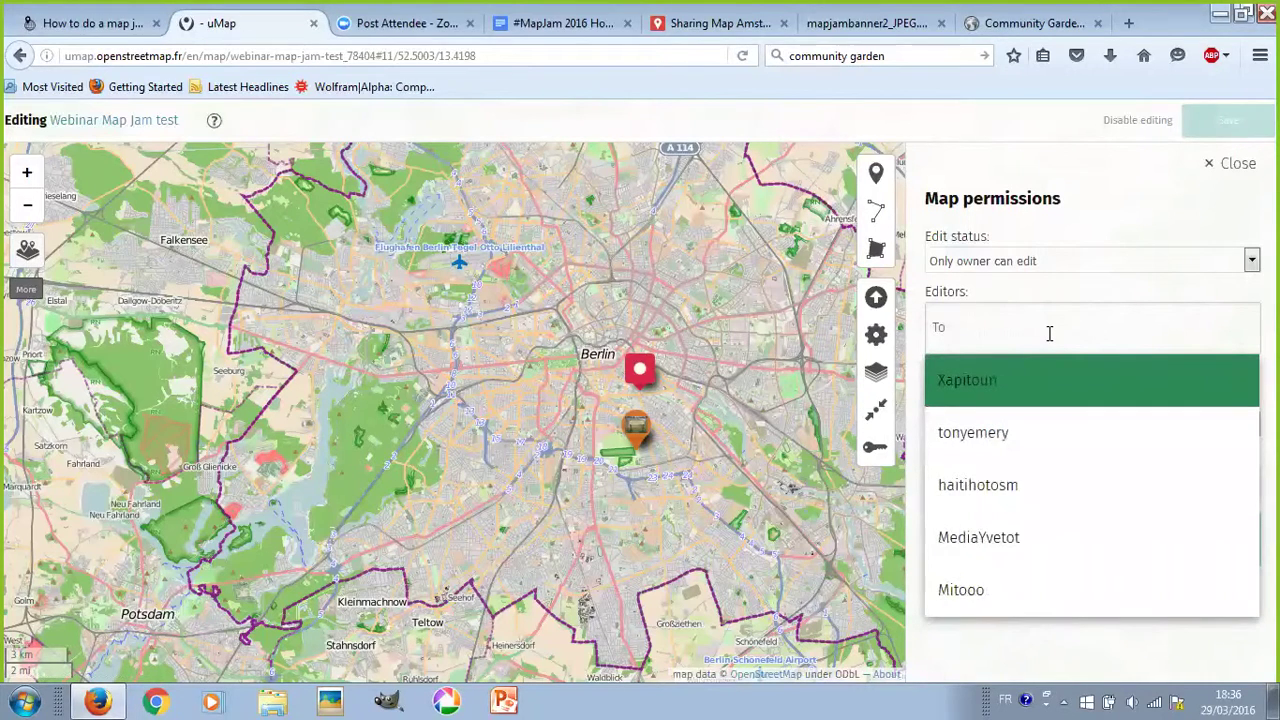
key("BackSpace")
key("BackSpace")
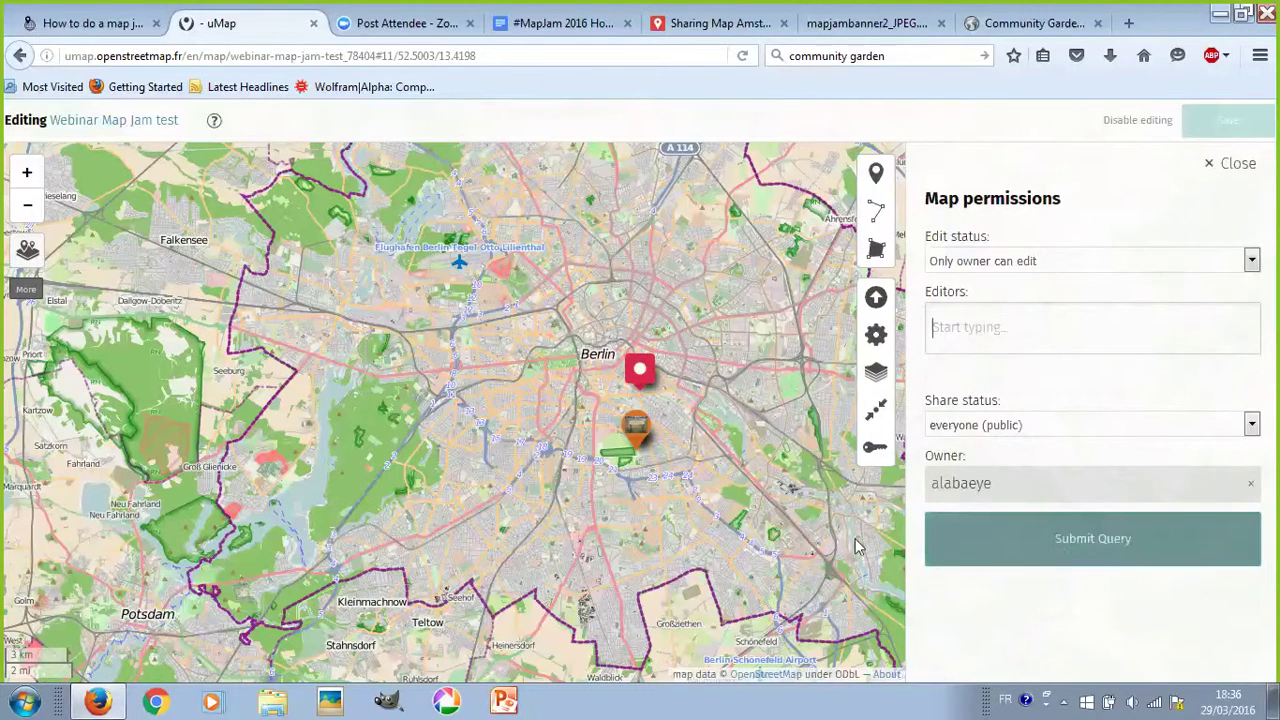
left_click(1090, 542)
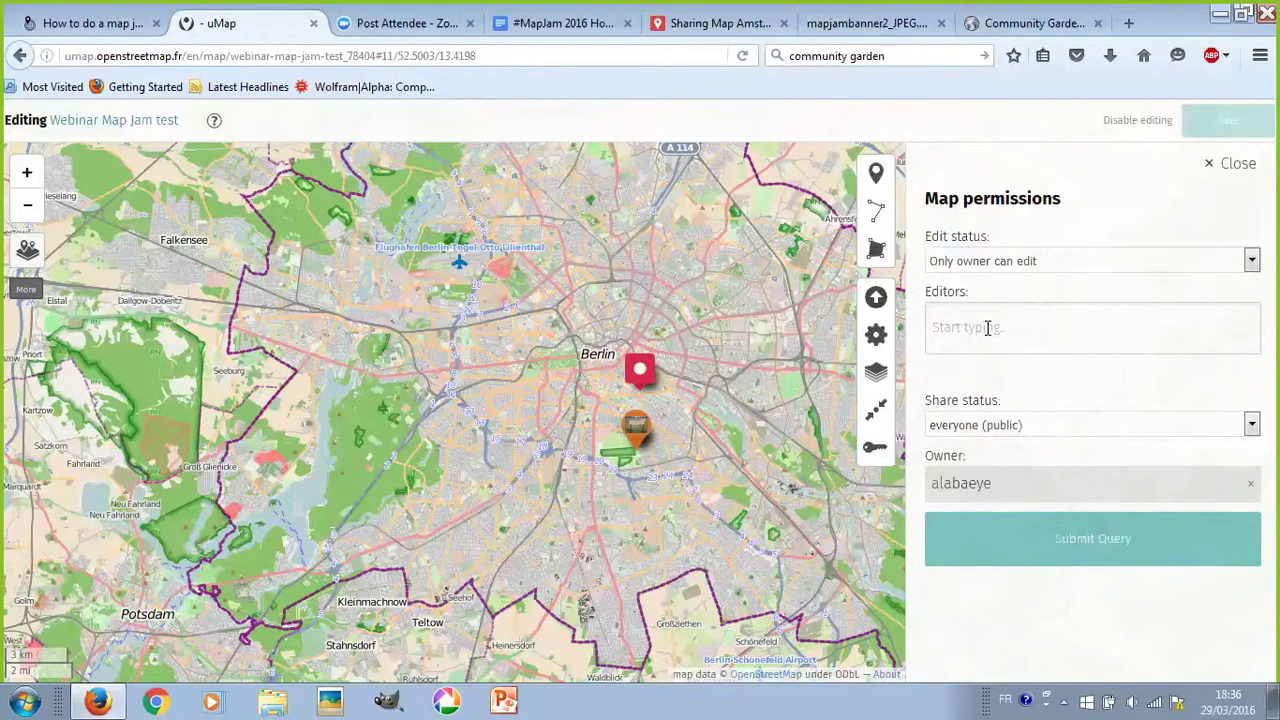
type("vcal")
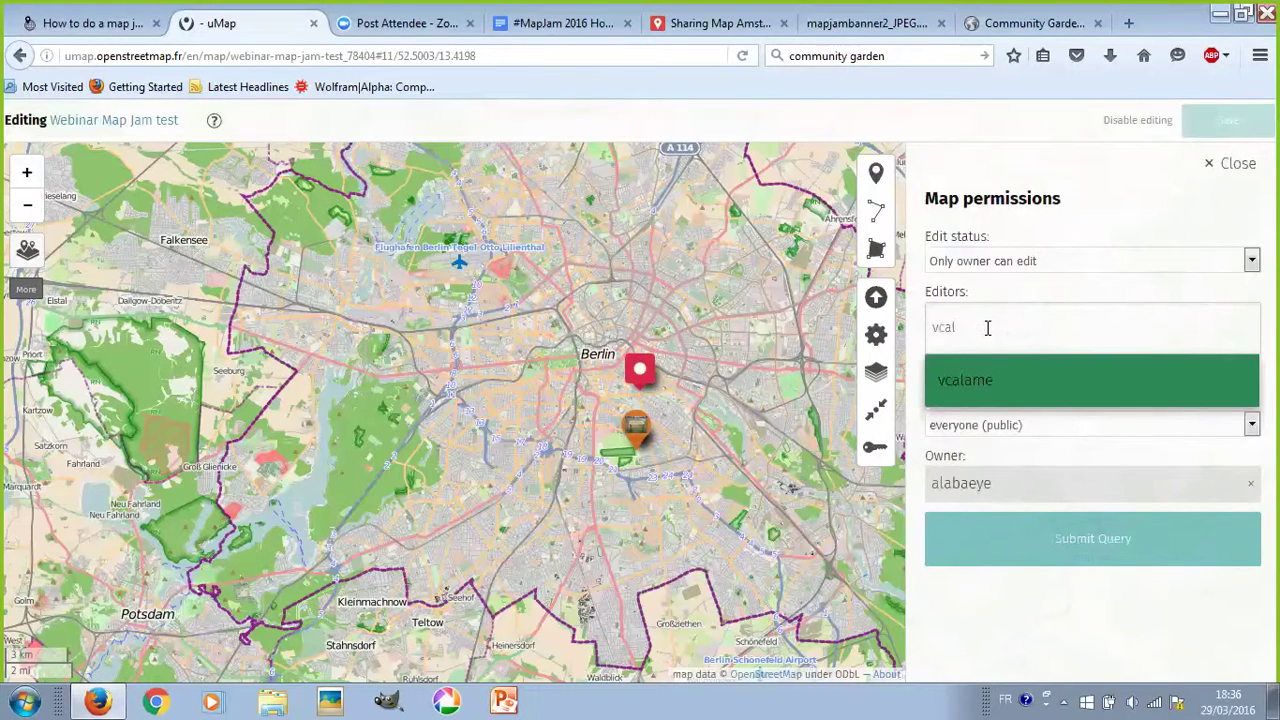
left_click(1004, 378)
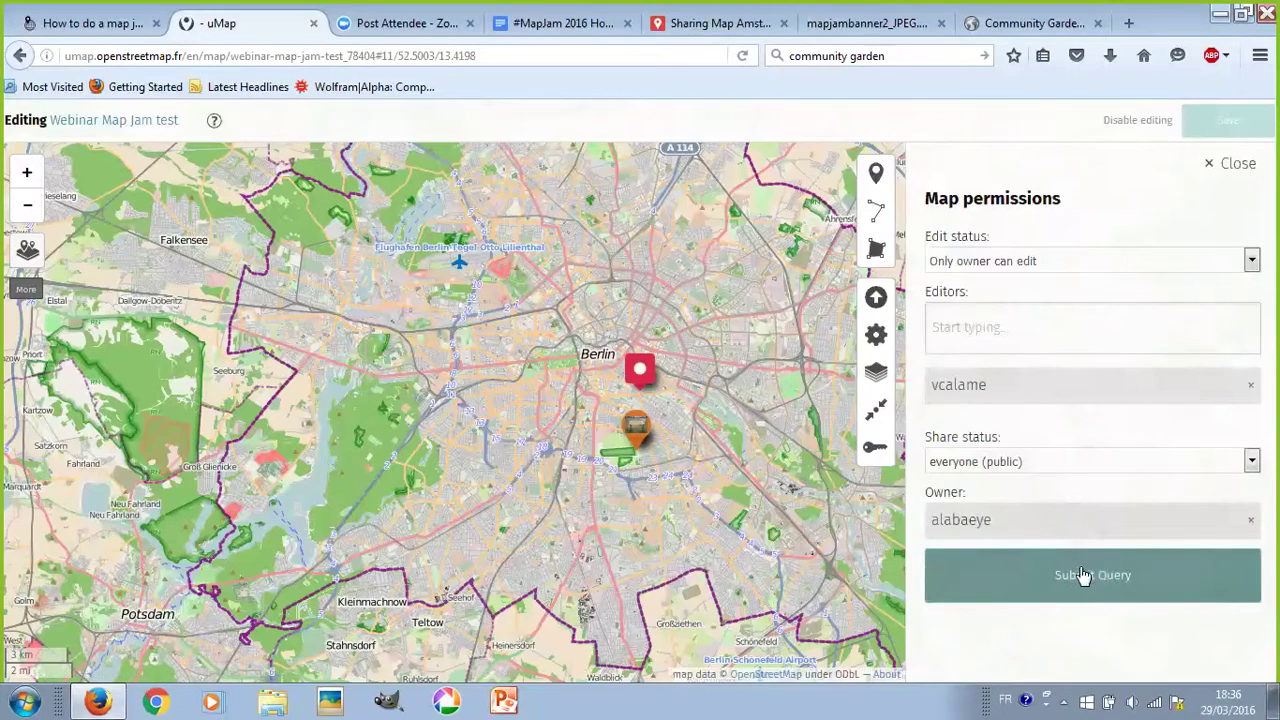
- Submit the updated editor list, then save the current Berlin view as default centre and zoom
left_click(1084, 575)
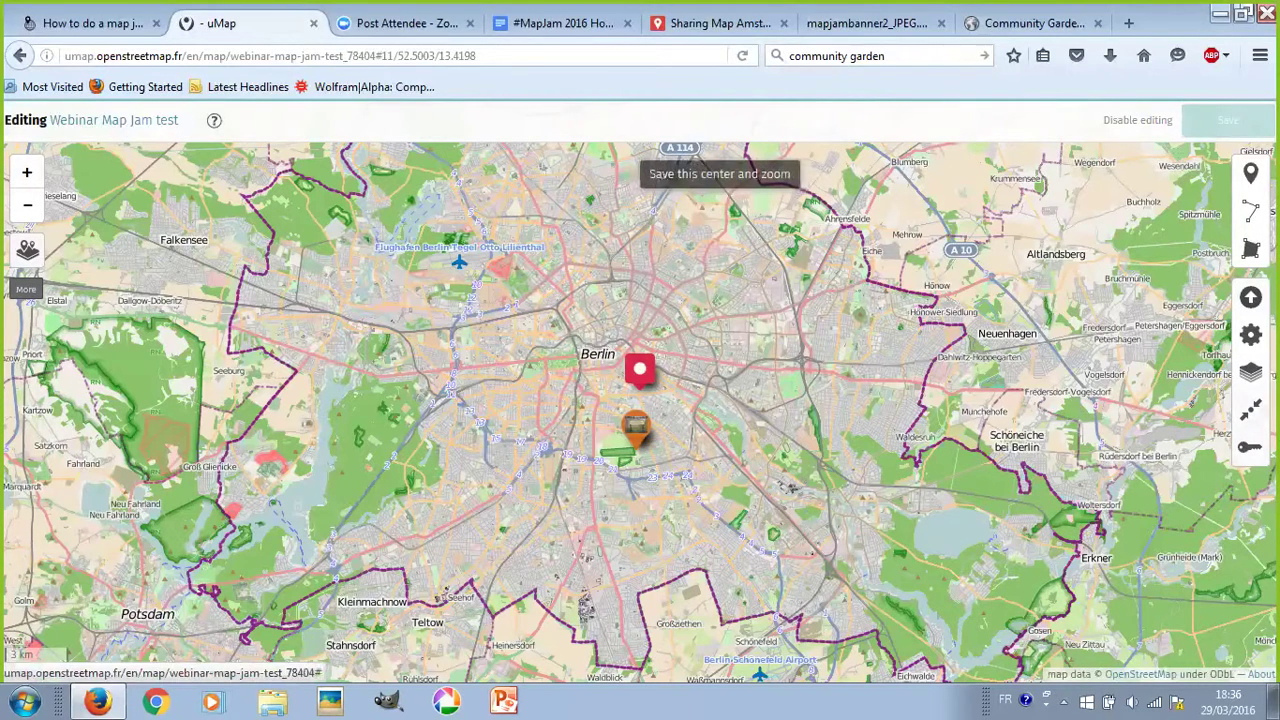
left_click(1250, 446)
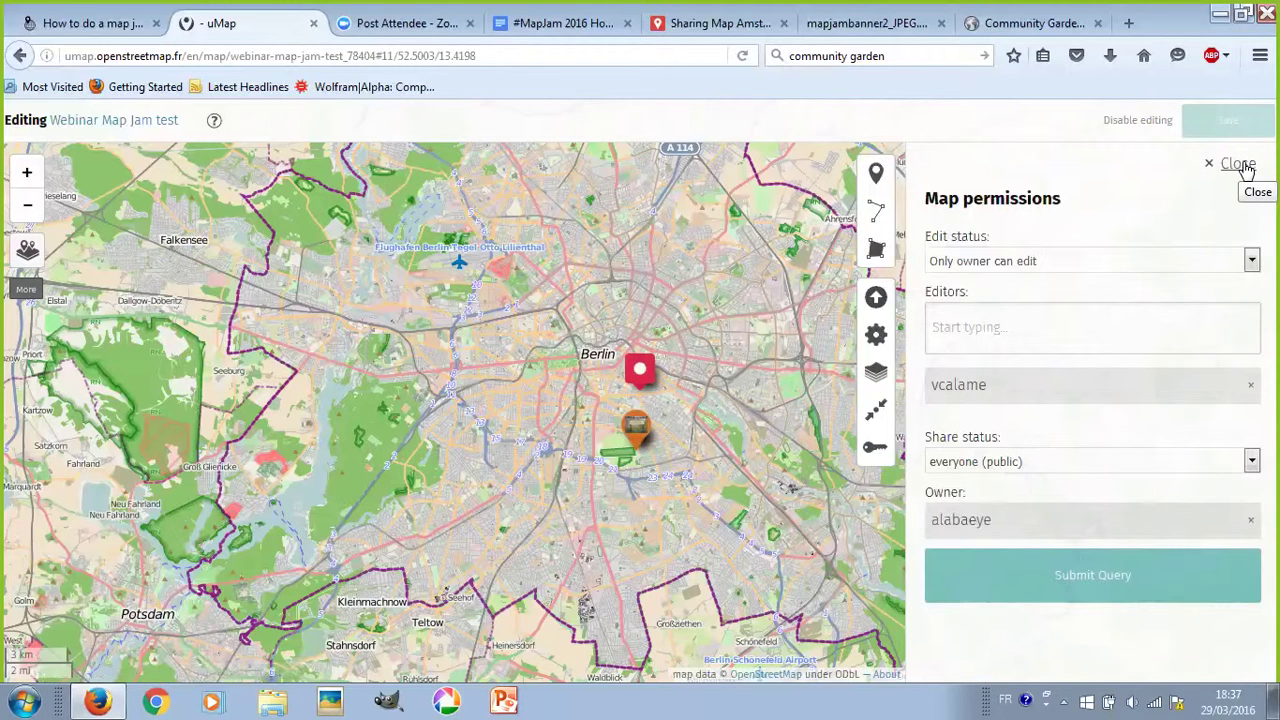
left_click(1238, 164)
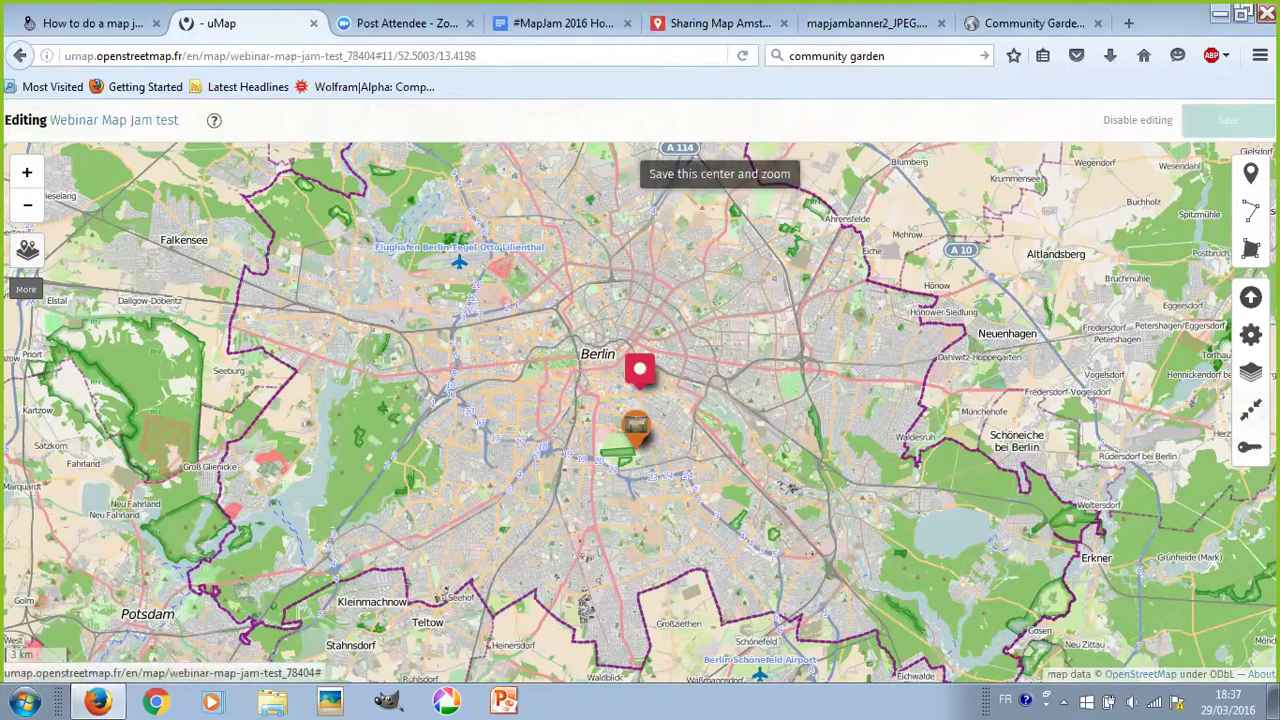
left_click(1251, 409)
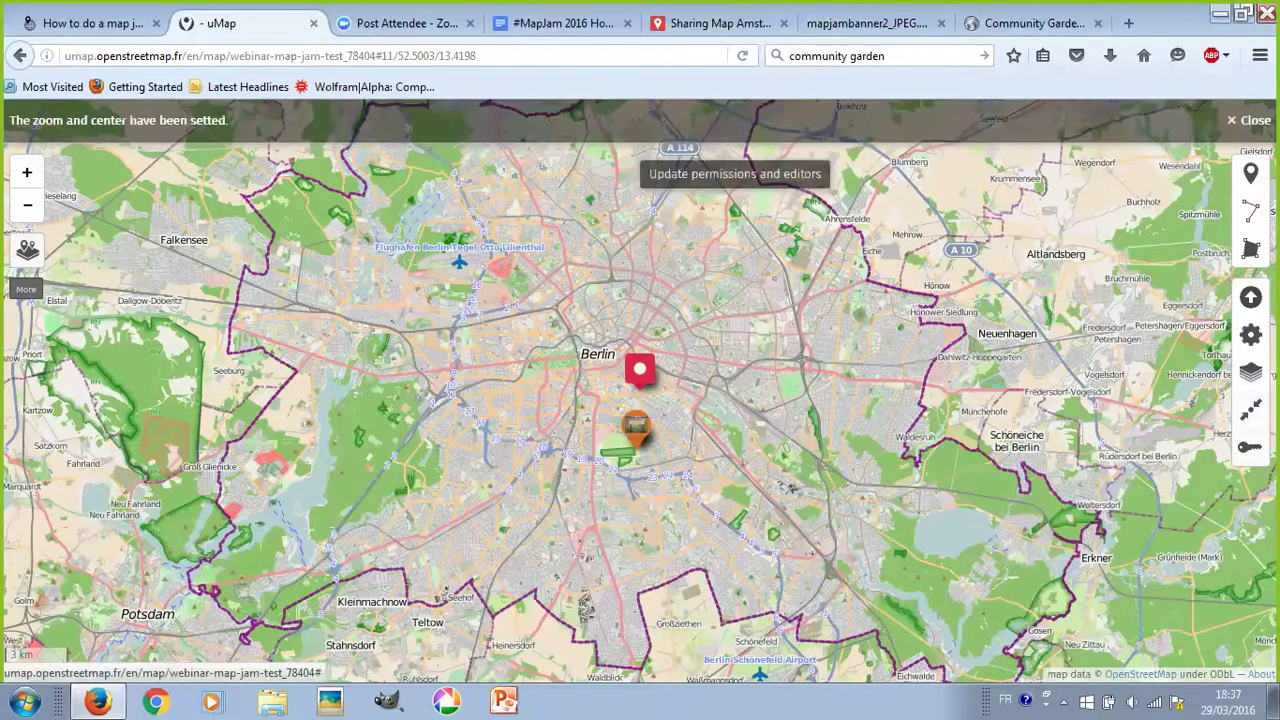
left_click(1251, 335)
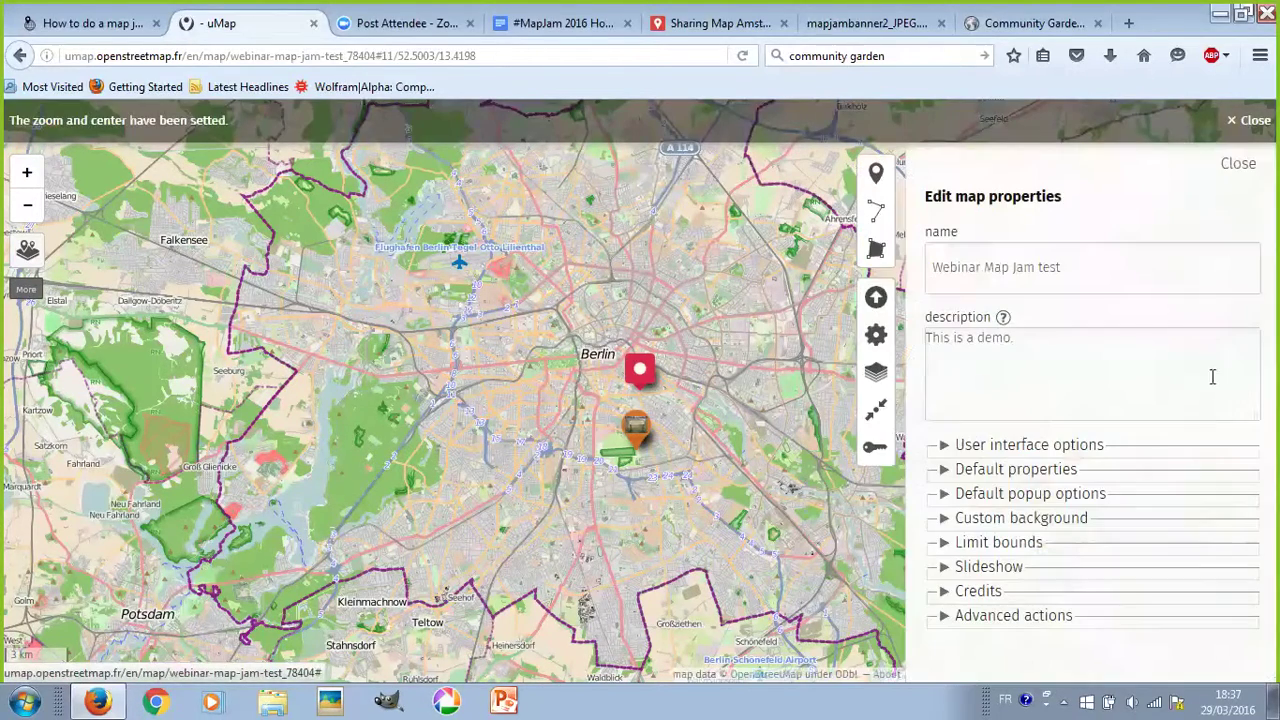
- Clone the map with its layers, rename the copy 'Webinar Map Jam test import', and save
left_click(972, 622)
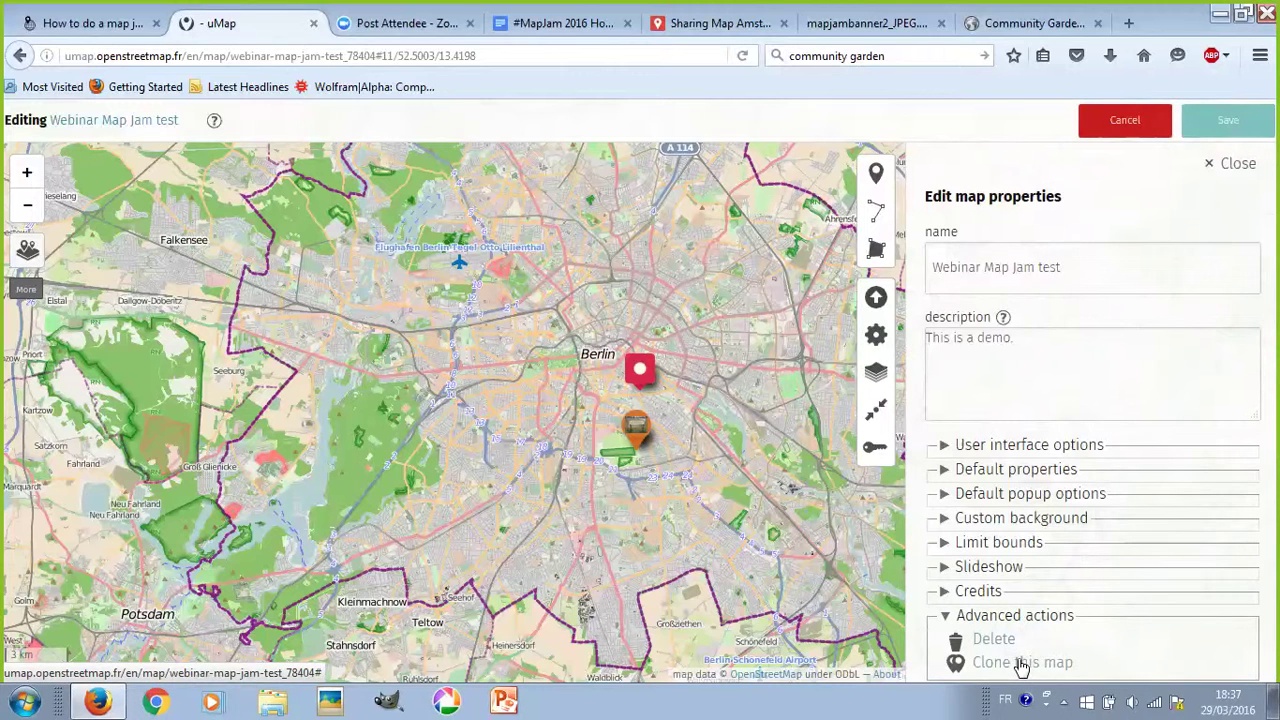
left_click(1020, 663)
left_click(678, 356)
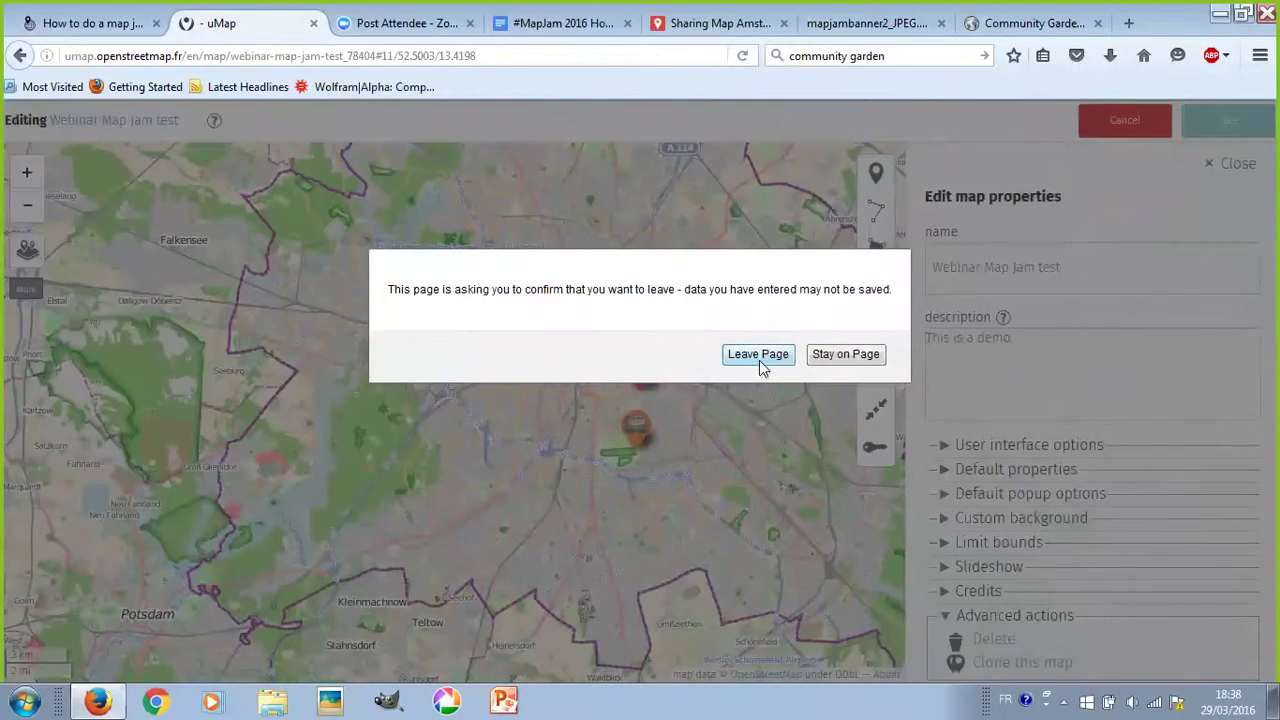
left_click(763, 356)
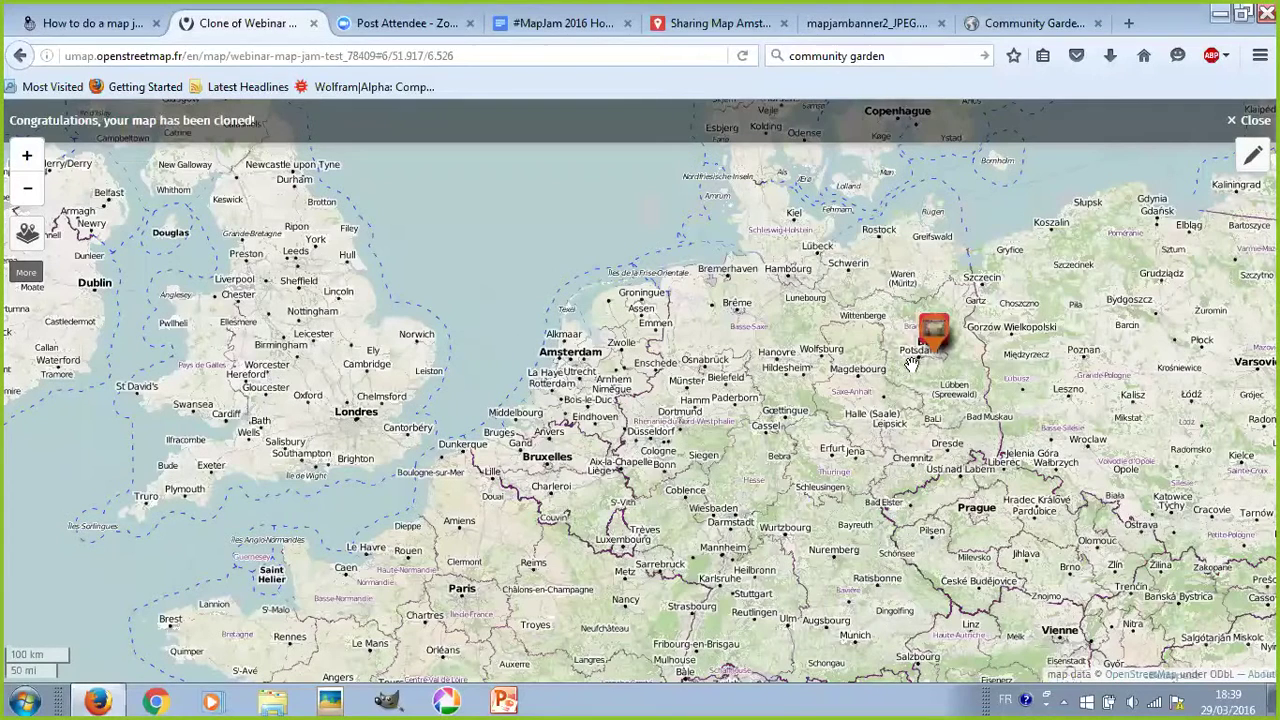
left_click(1250, 124)
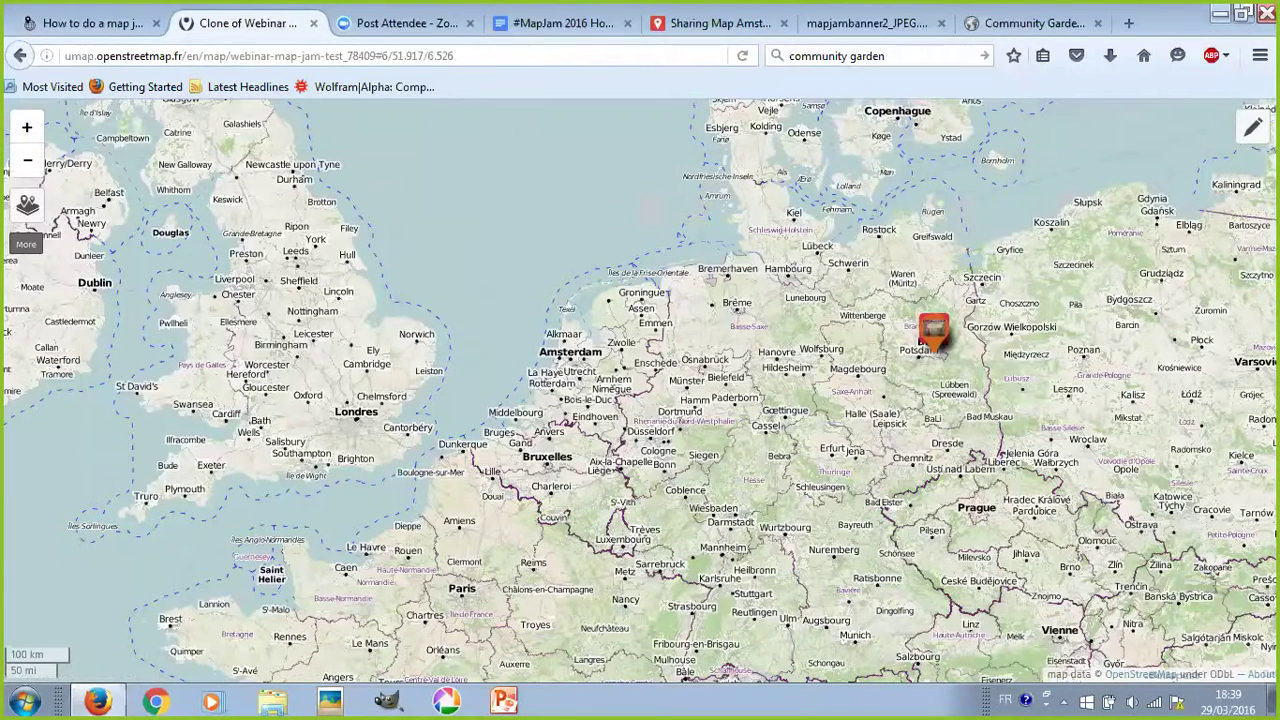
left_click(1252, 127)
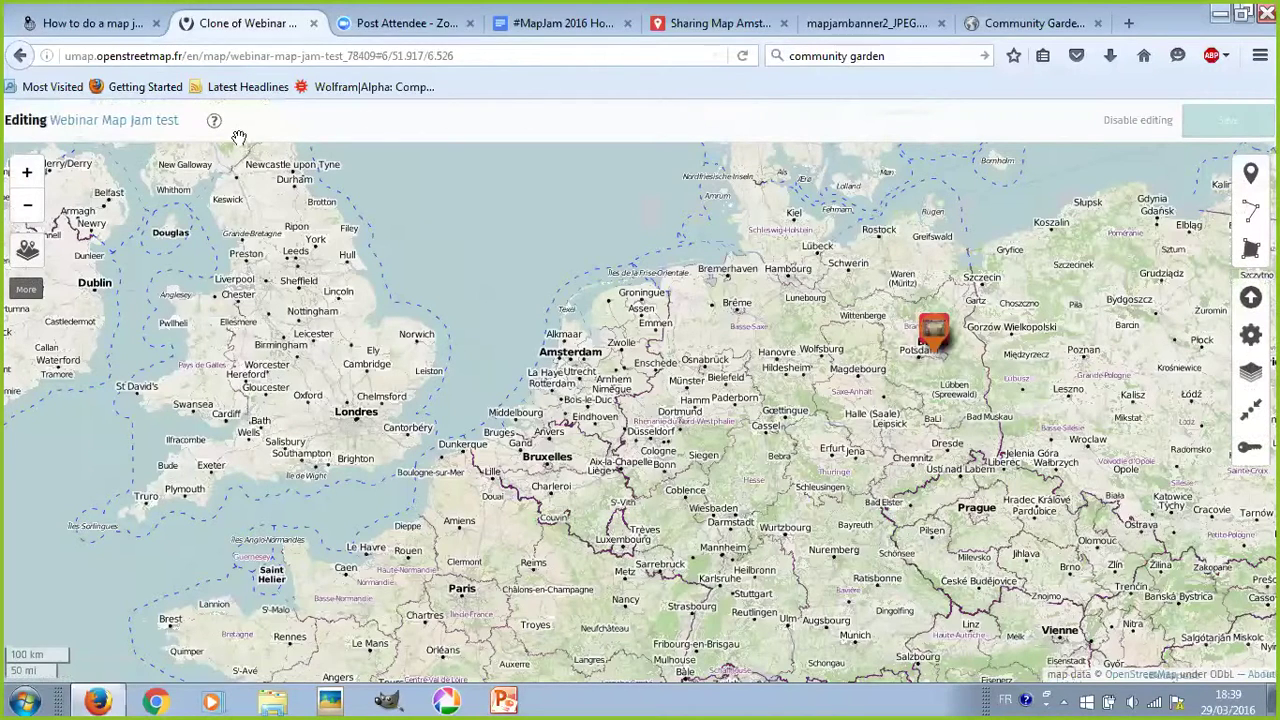
left_click(190, 121)
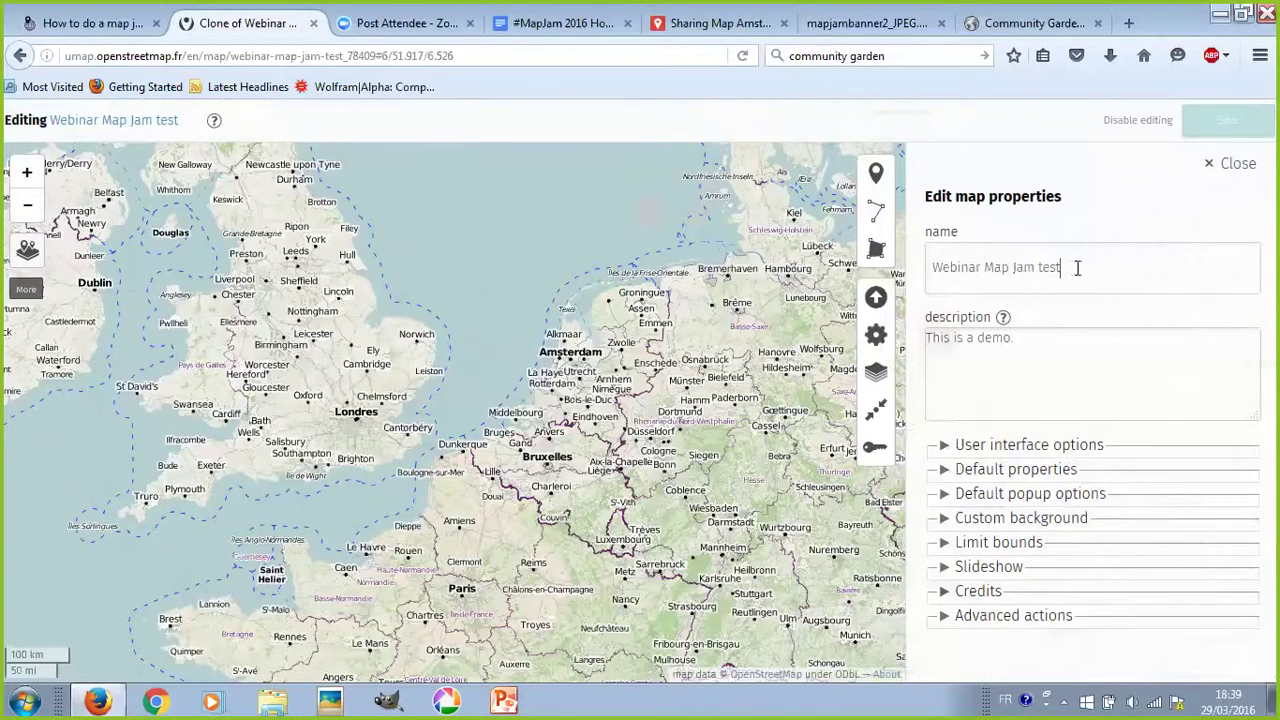
type("import")
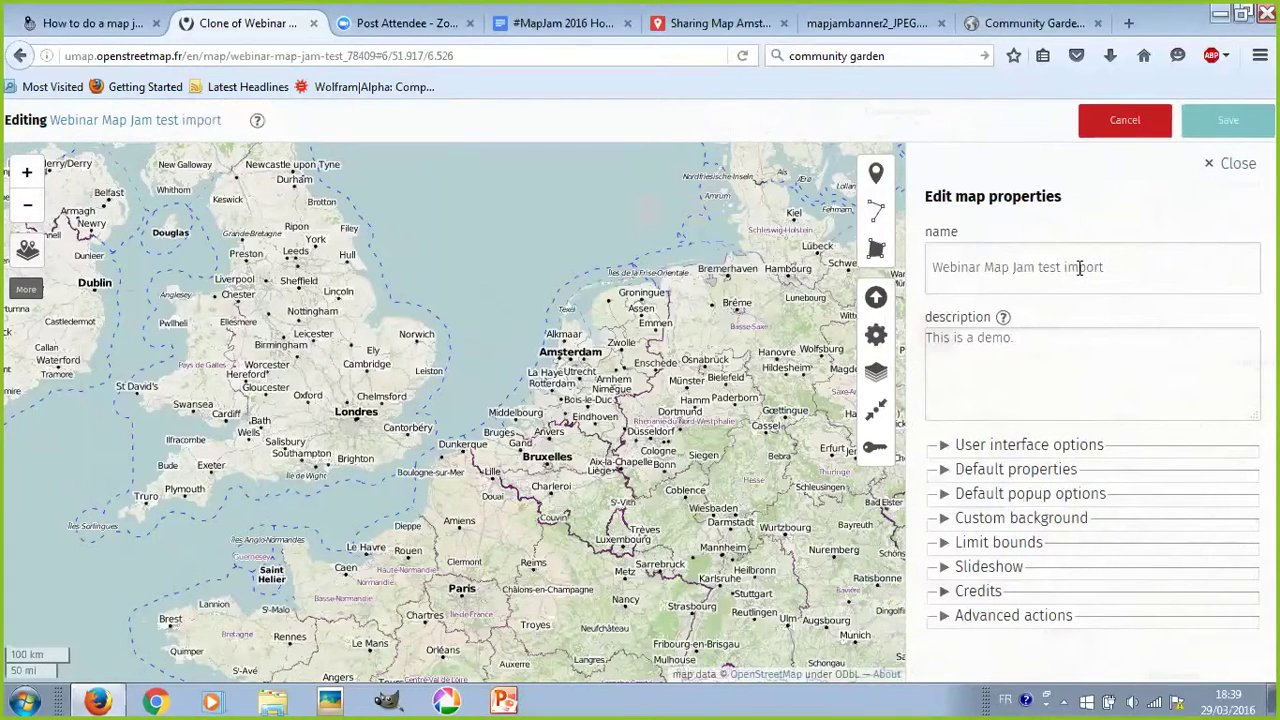
left_click(1218, 126)
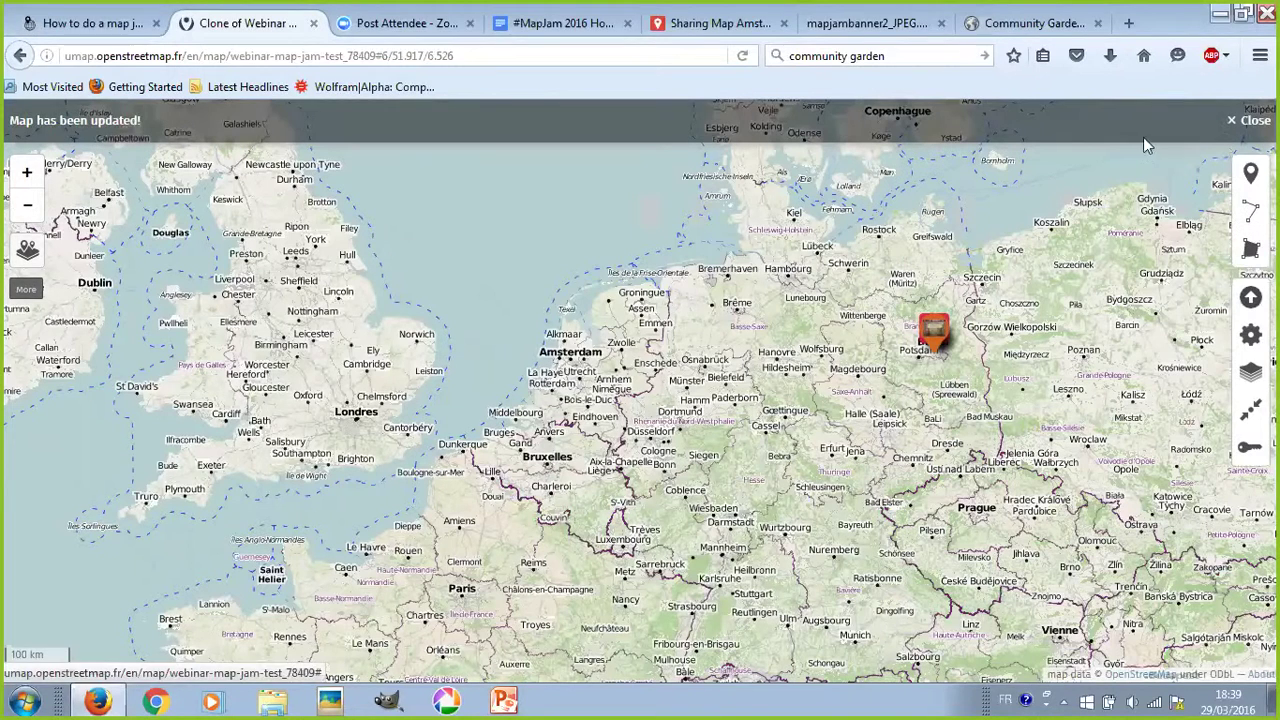
- View the Google My Maps Sharing Map Amsterdam and inspect urban-farming and Creative Cooperative markers
left_click(704, 33)
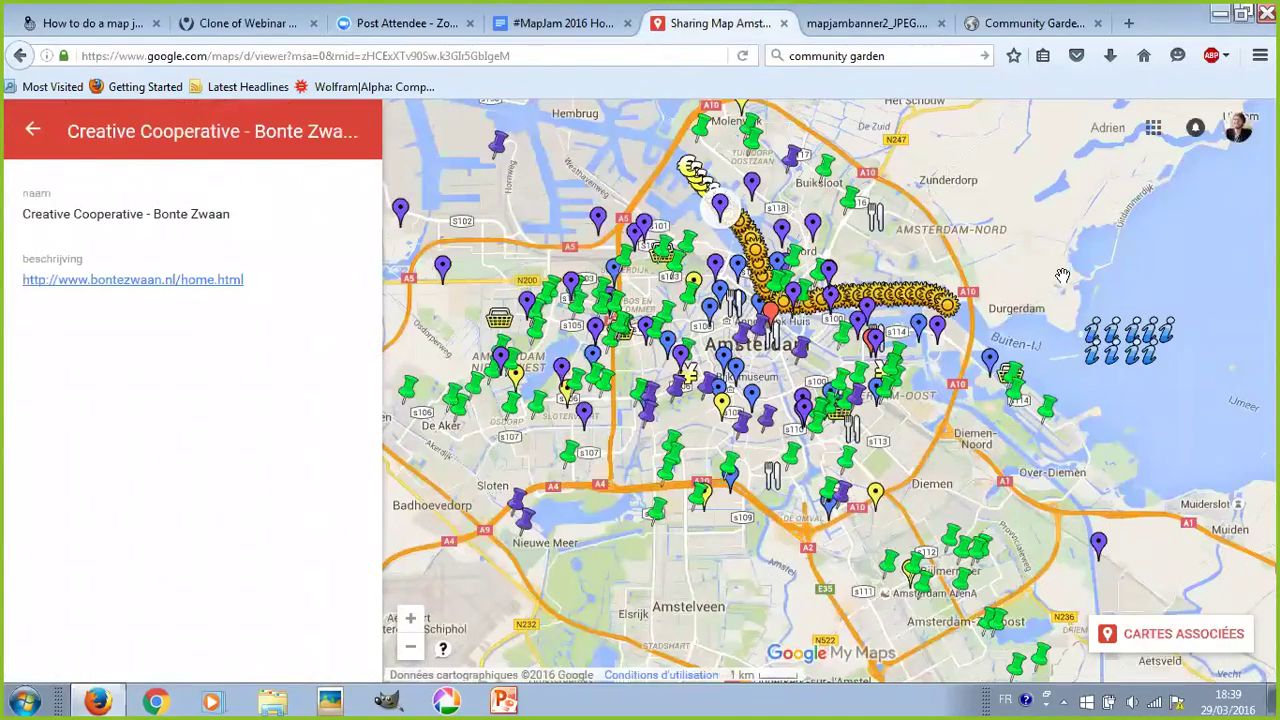
scroll(1060, 275, "down", 1)
left_click_drag(1062, 258, 964, 262)
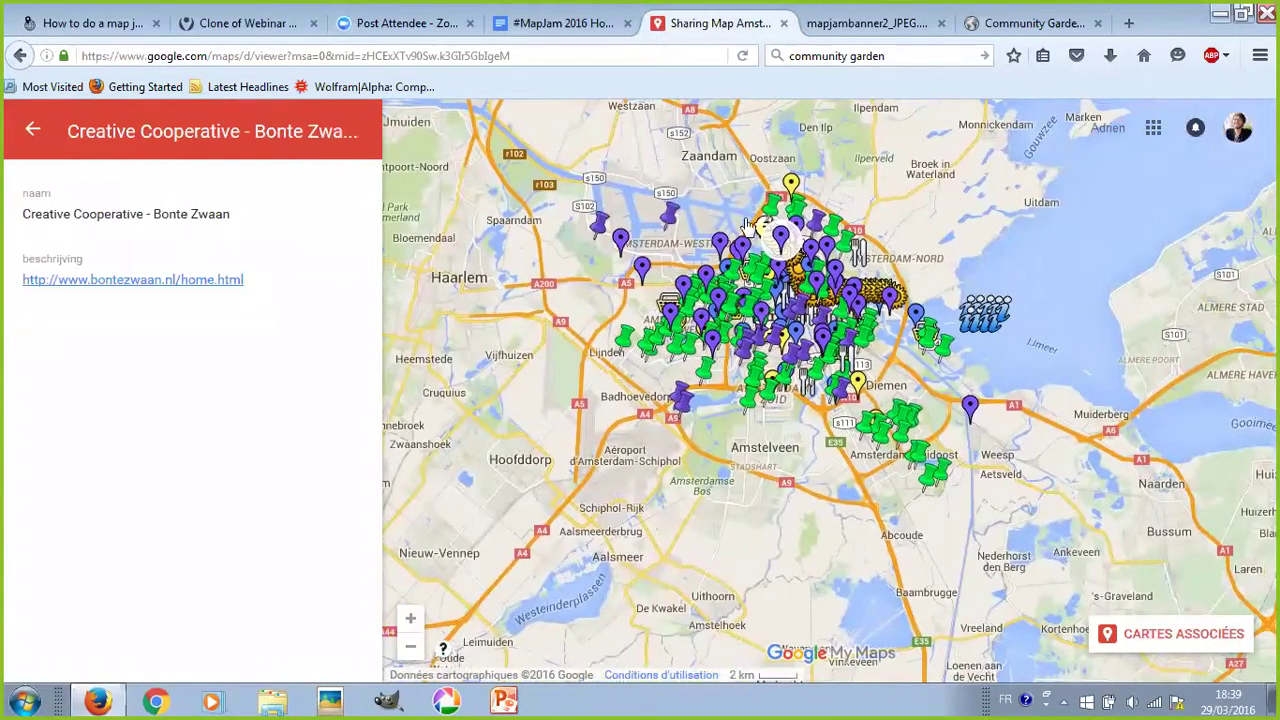
scroll(848, 314, "up", 2)
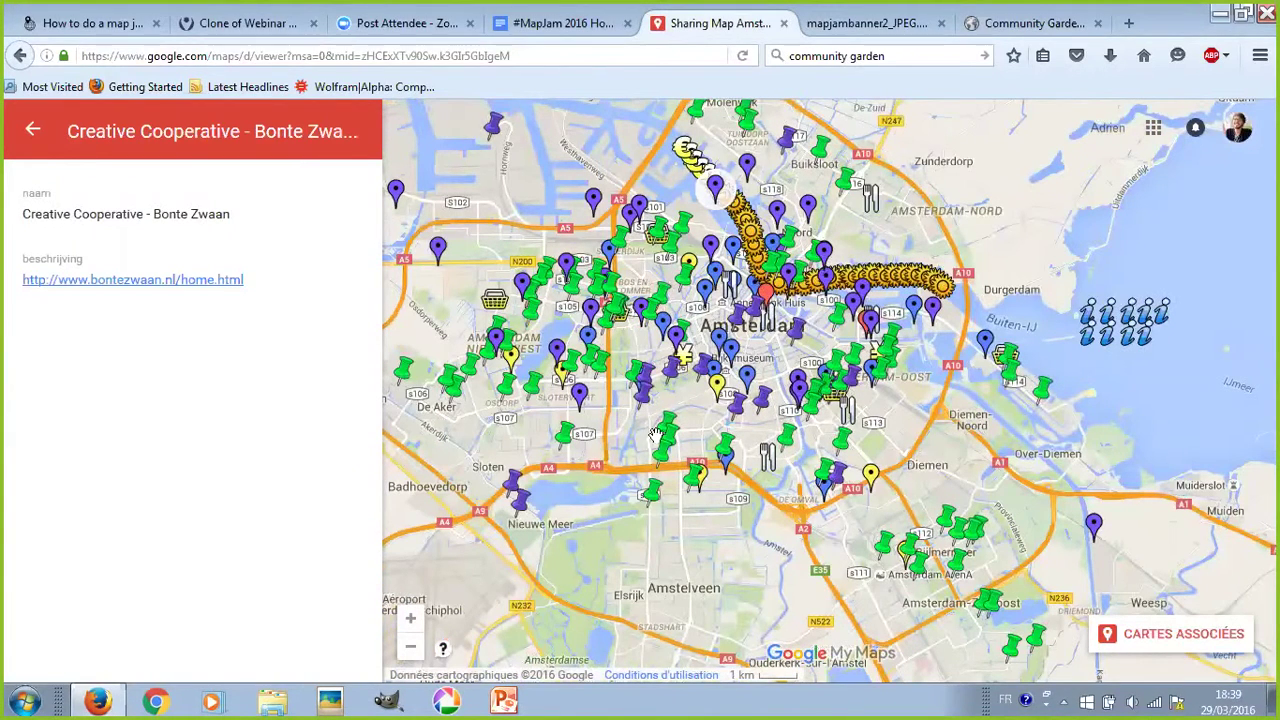
left_click(968, 537)
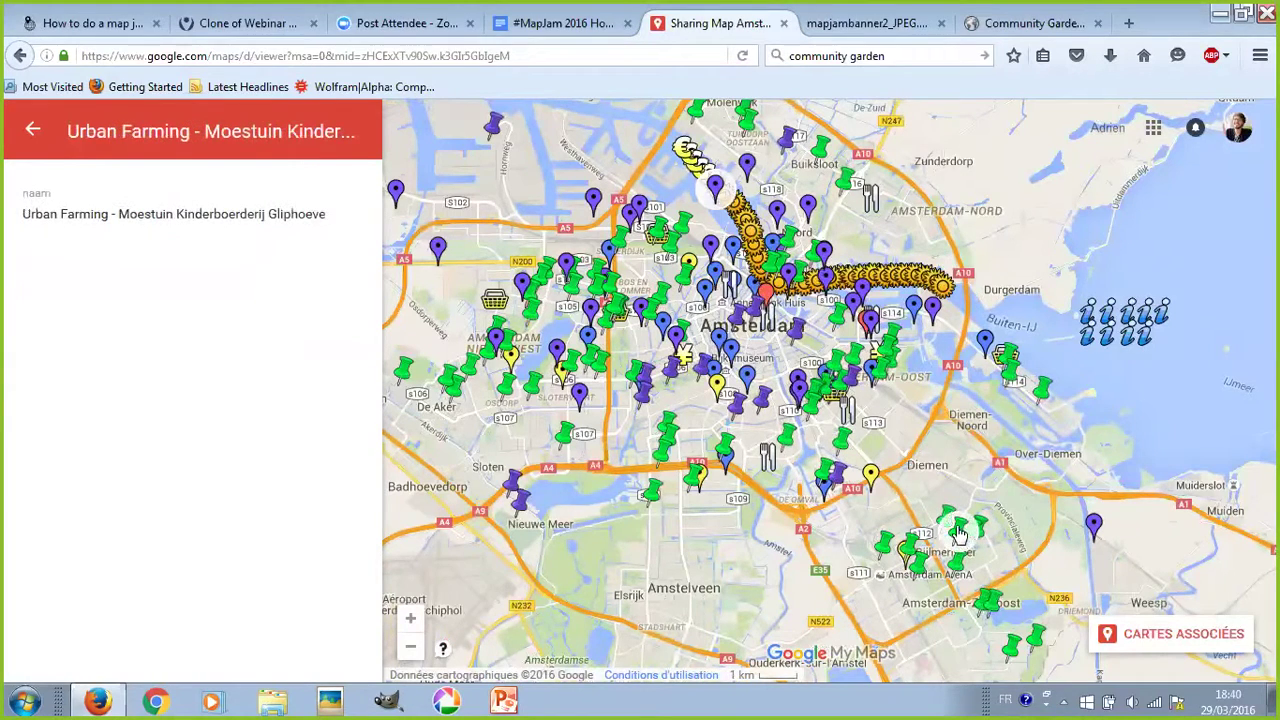
left_click(948, 518)
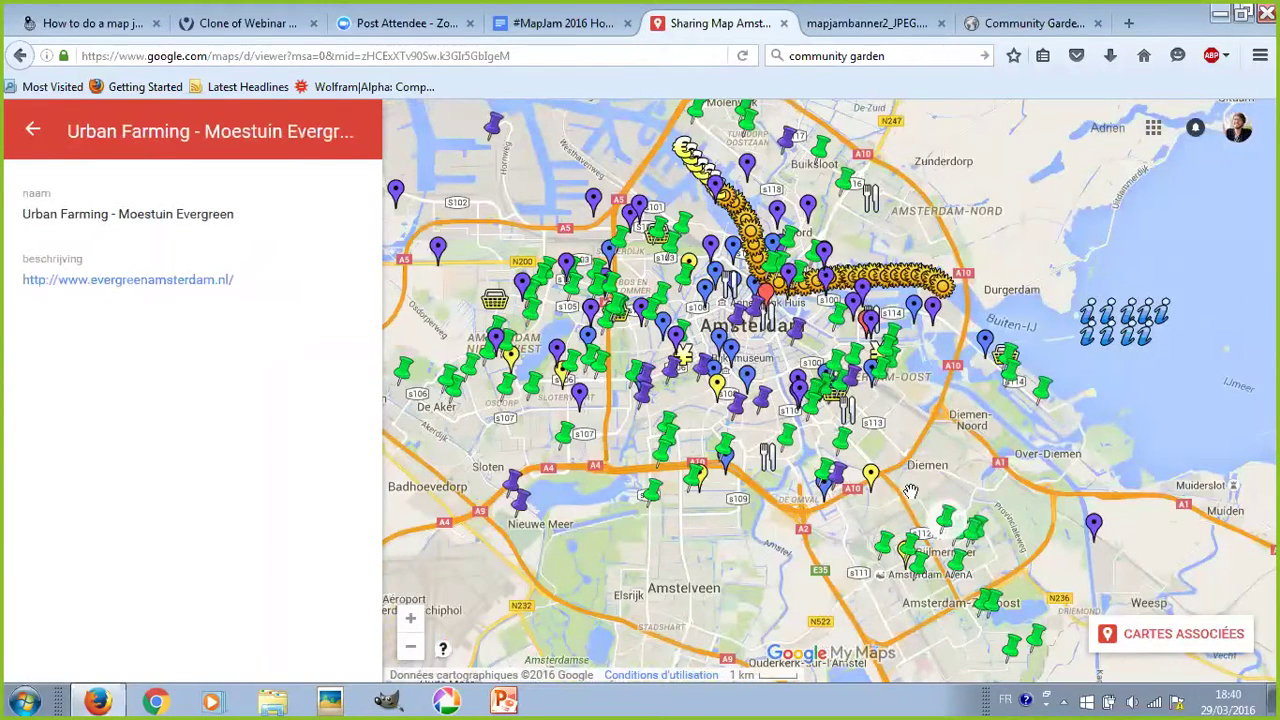
left_click(801, 391)
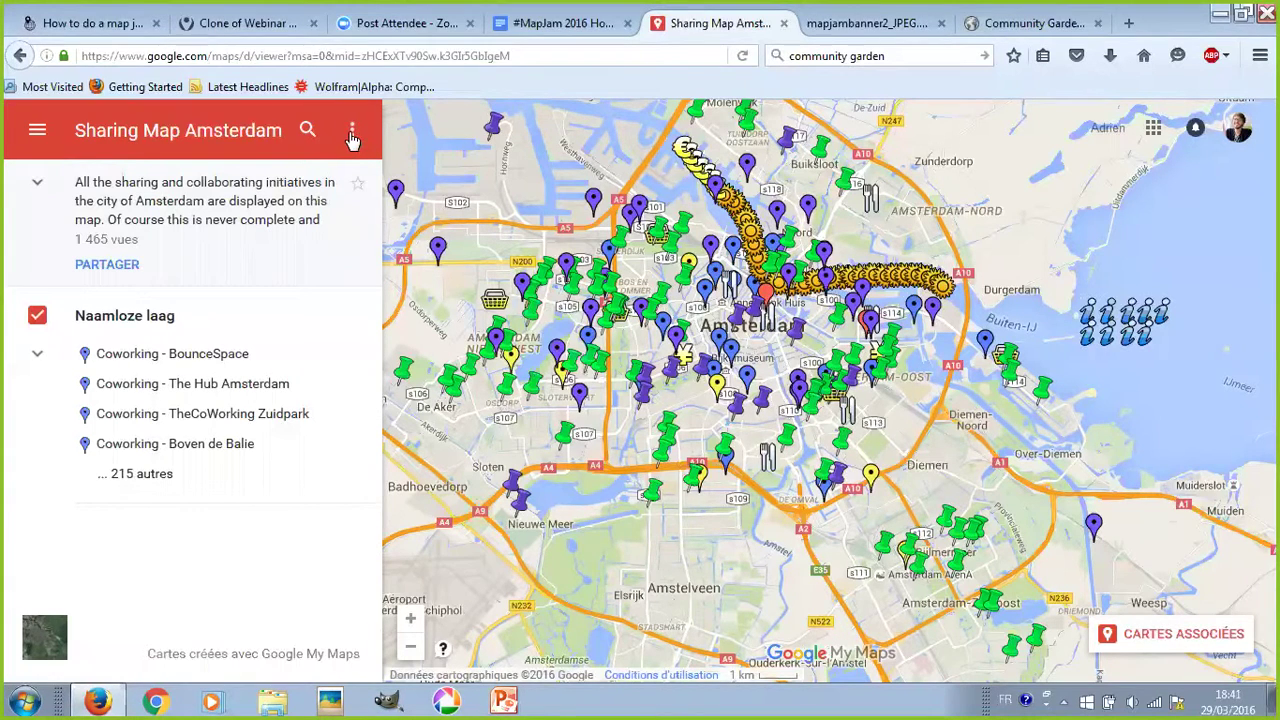
- Export the whole Sharing Map Amsterdam as a plain .KML file and save it to disk
left_click(352, 136)
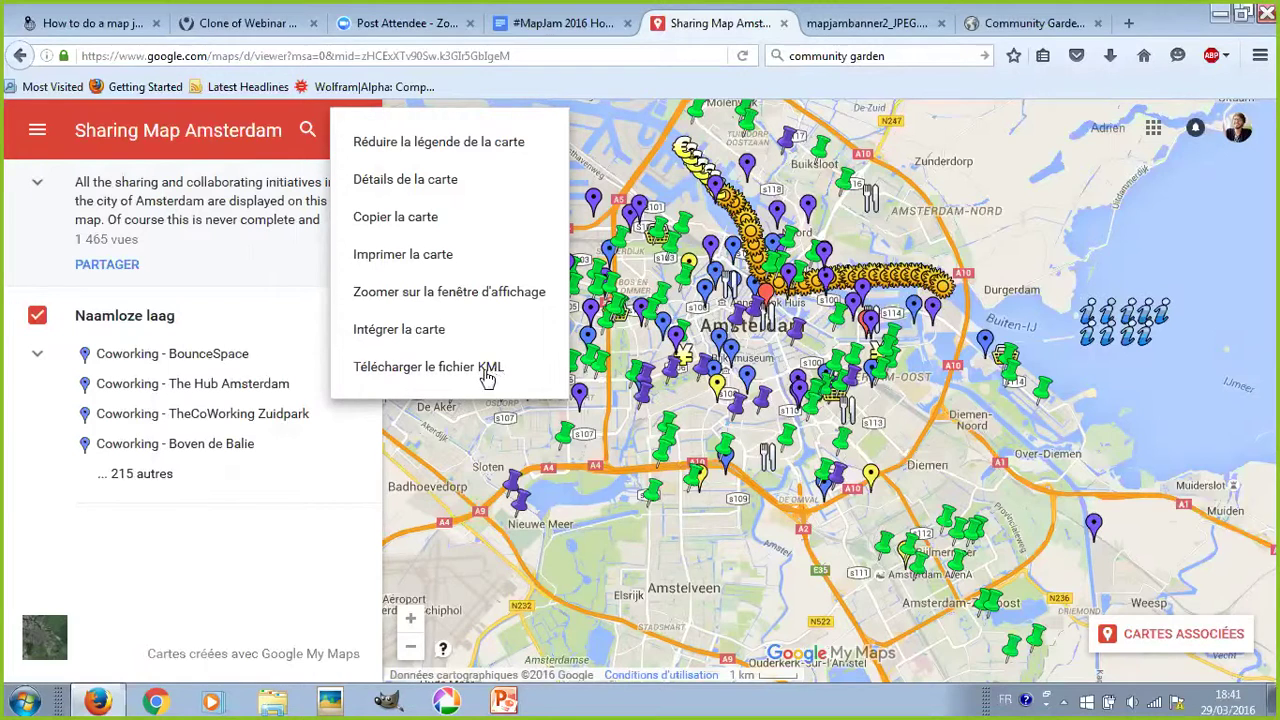
left_click(451, 375)
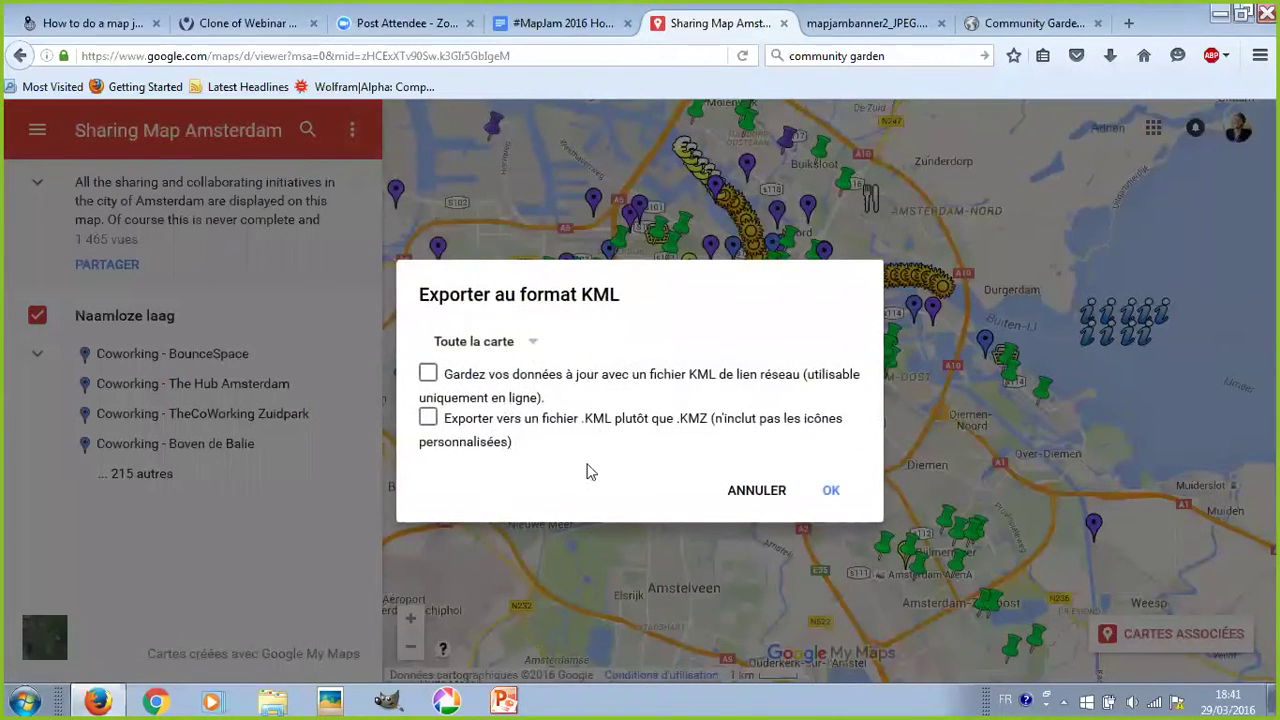
left_click(536, 346)
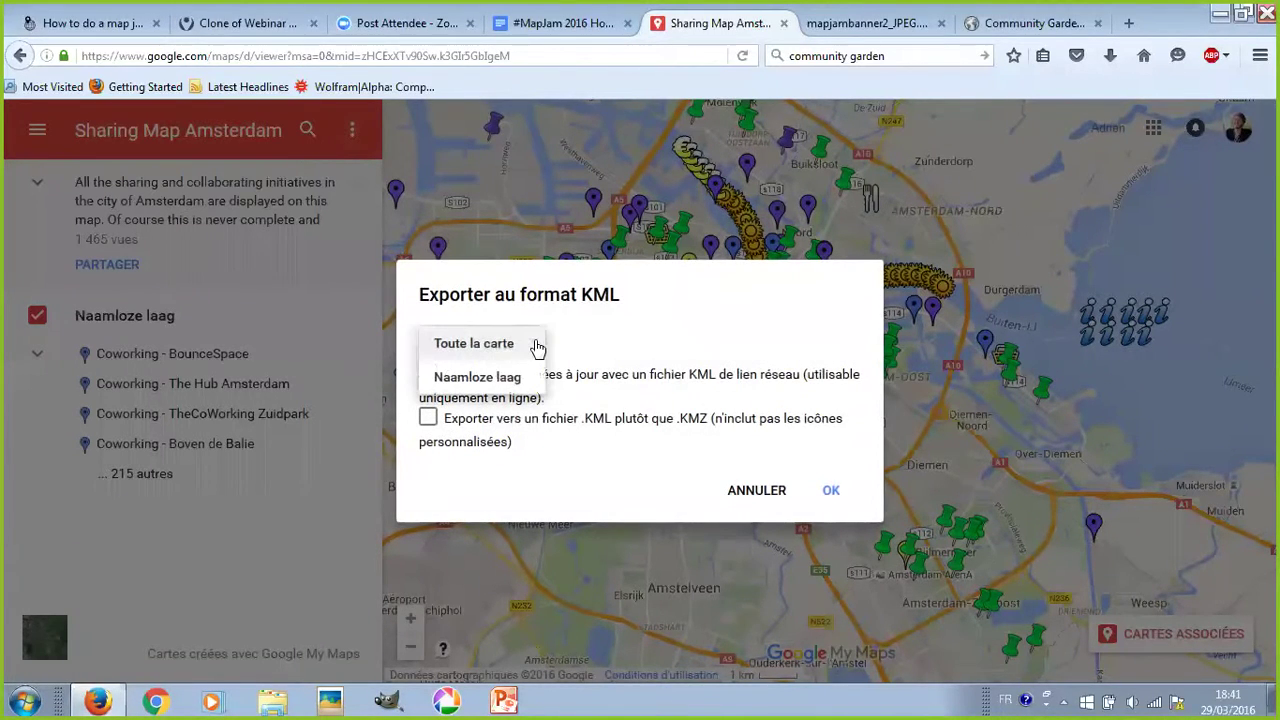
left_click(536, 346)
left_click(539, 344)
left_click(539, 343)
left_click(539, 343)
left_click(539, 343)
left_click(539, 343)
left_click(539, 343)
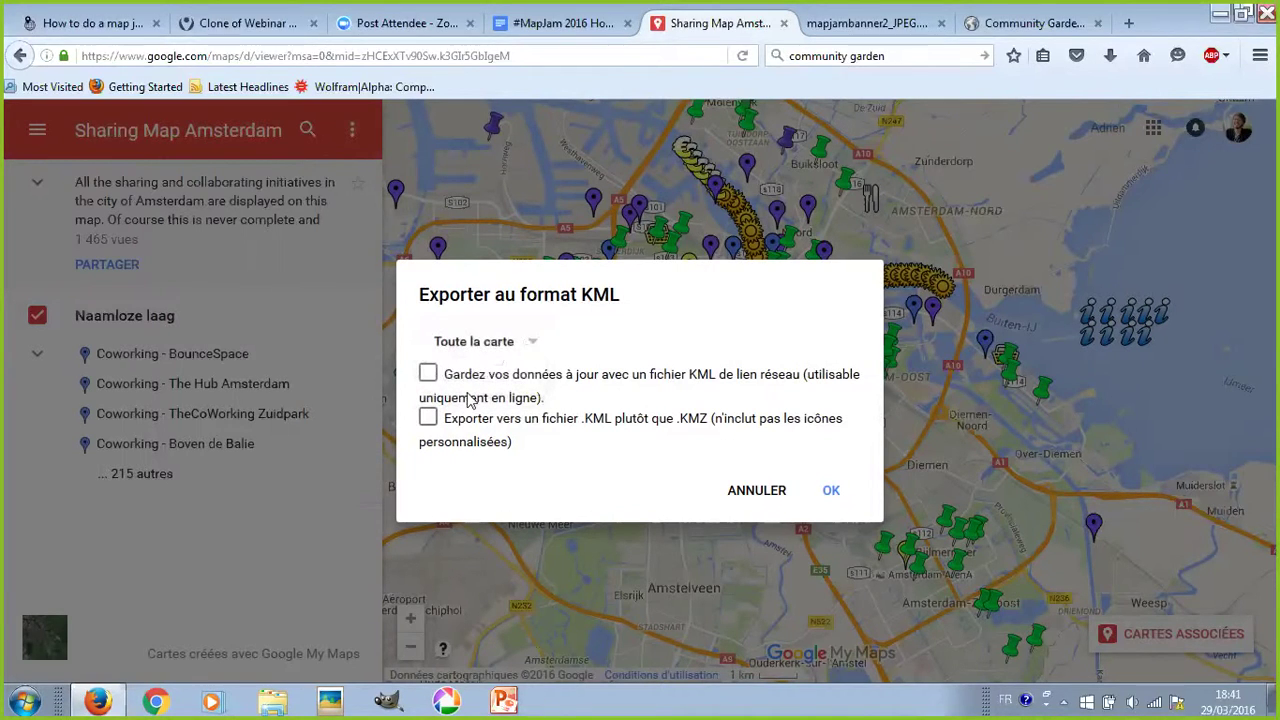
left_click(428, 420)
left_click(831, 494)
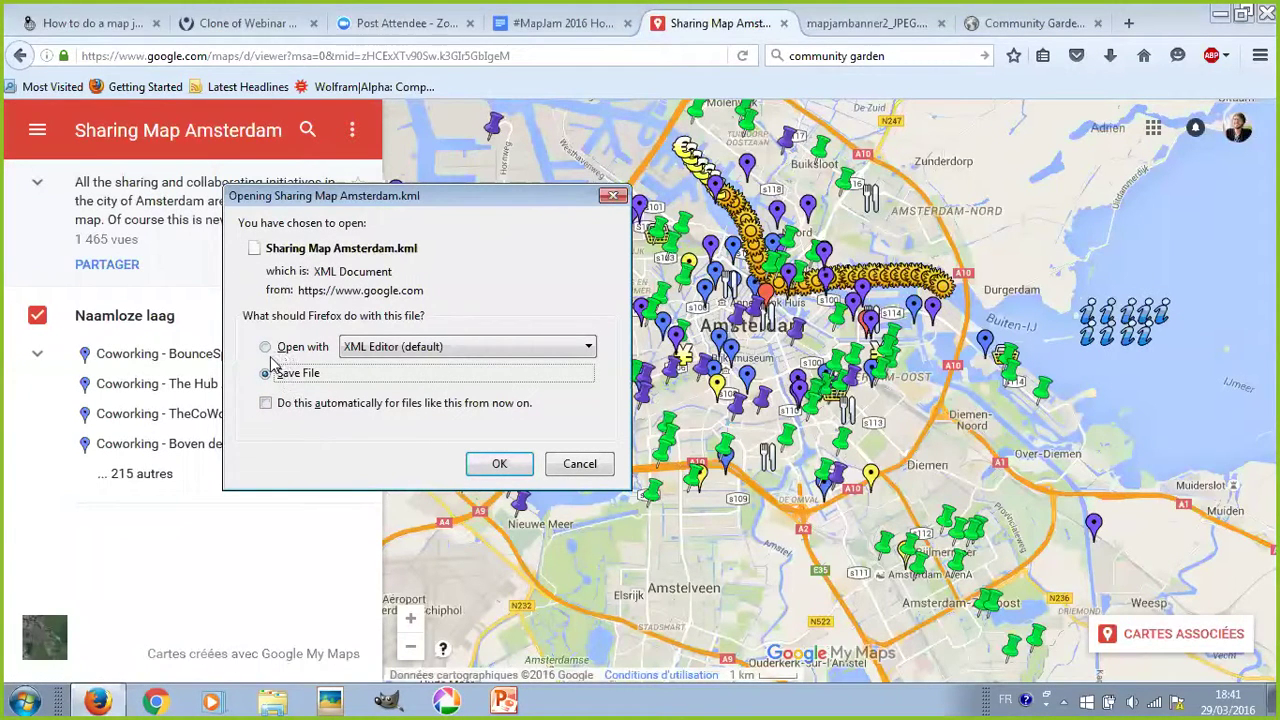
left_click(515, 473)
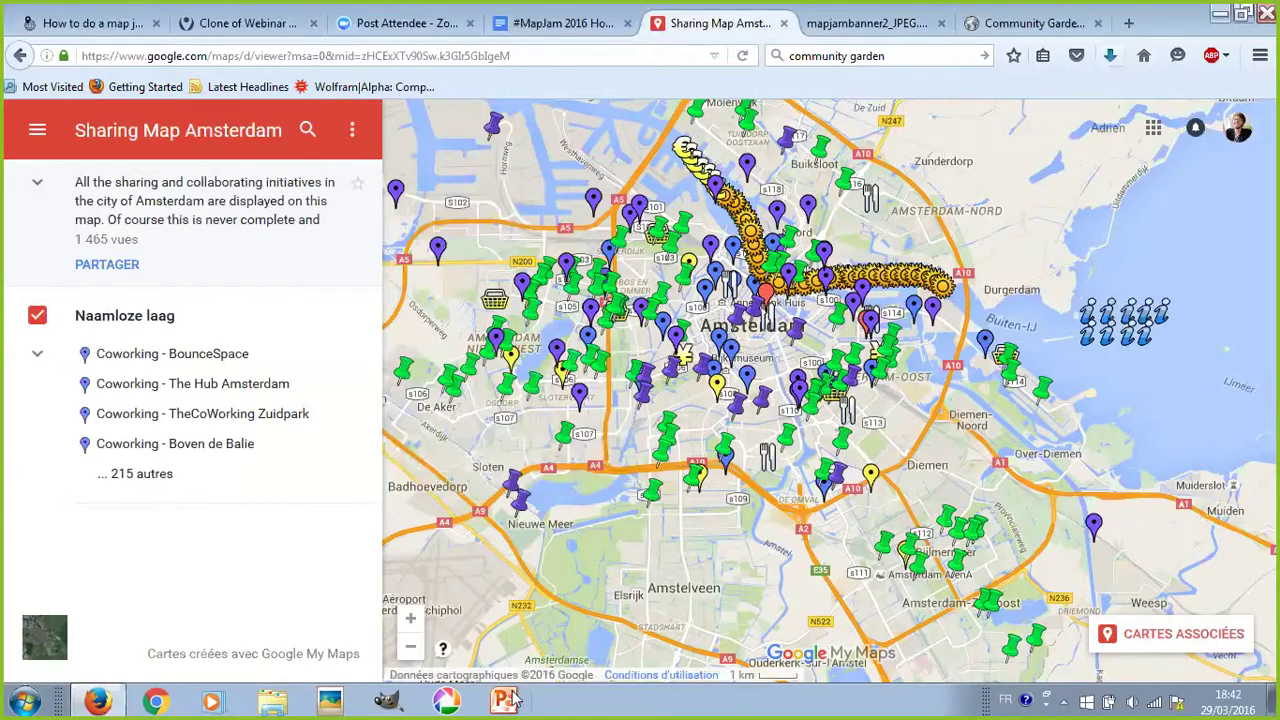
left_click(212, 24)
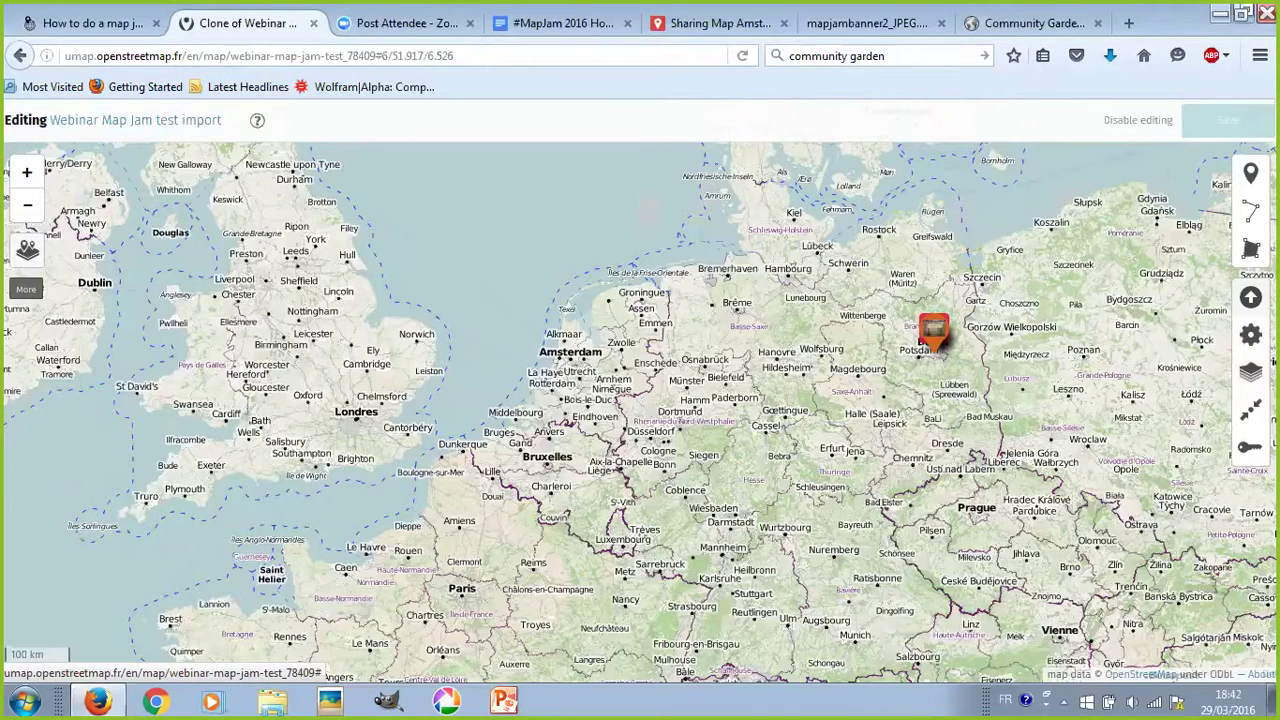
- Load Sharing Map Amsterdam.kml from the Downloads folder into uMap's import panel
left_click(1251, 297)
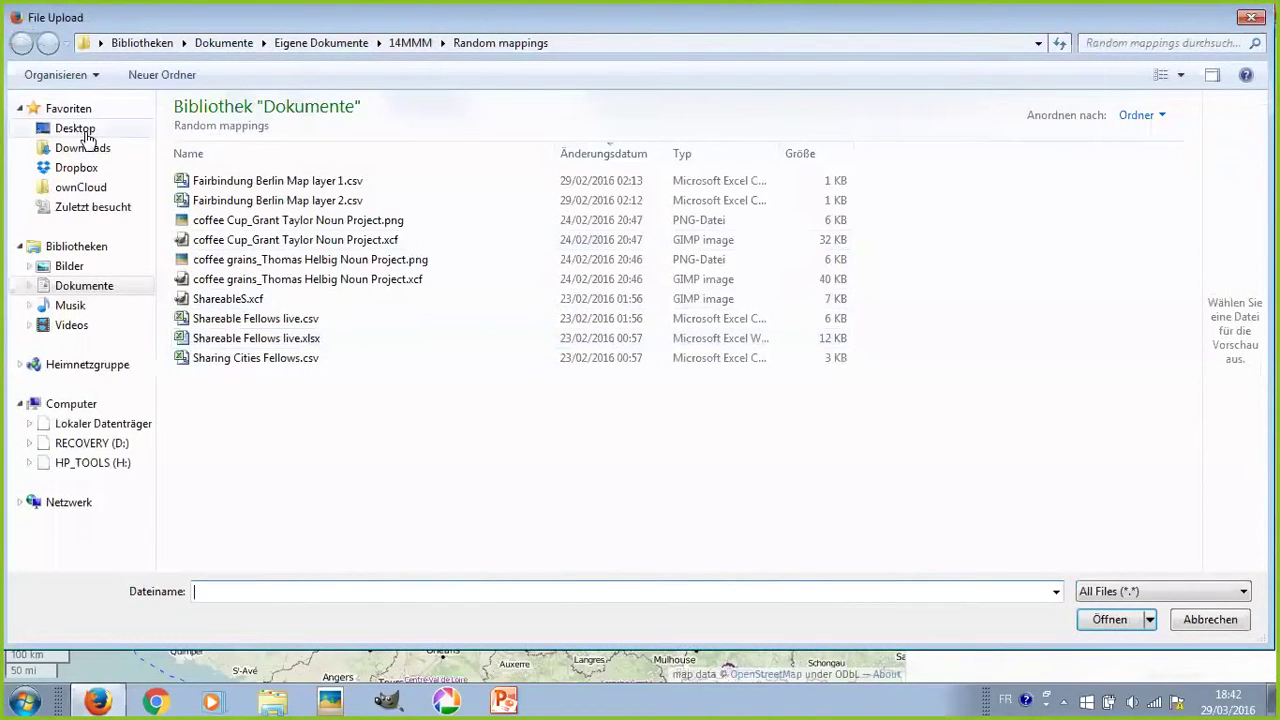
left_click(84, 154)
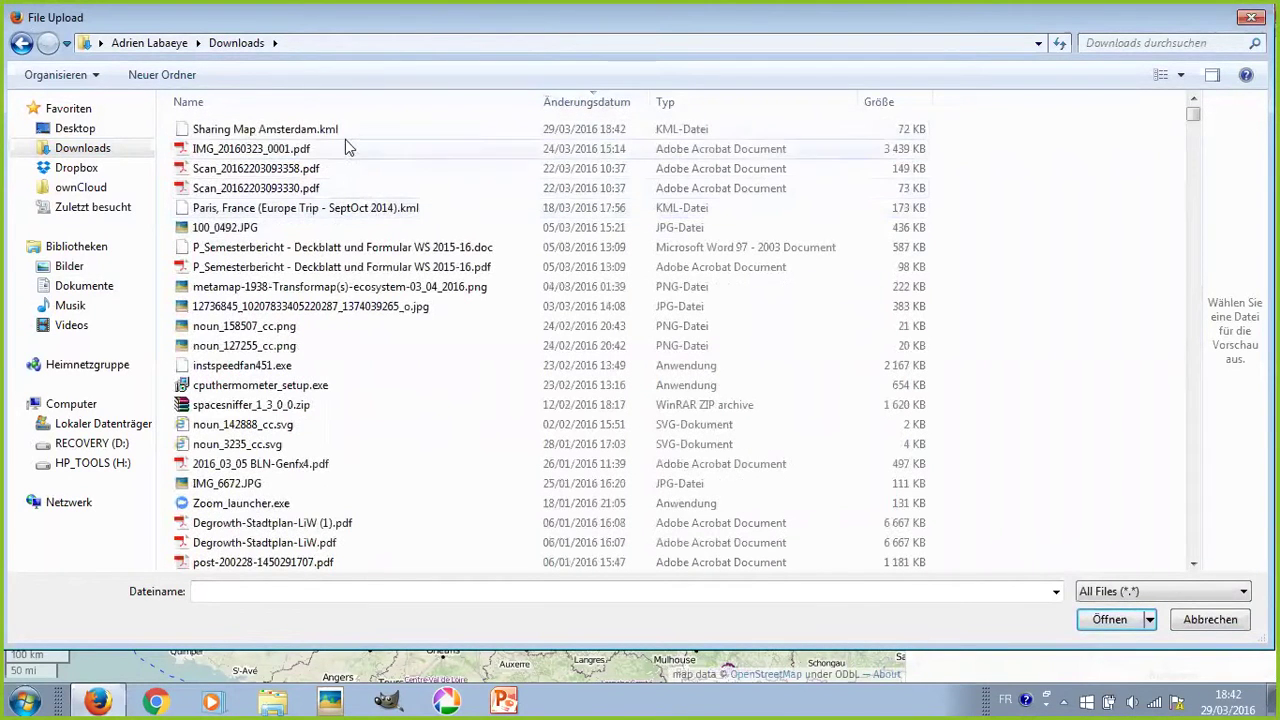
left_click(326, 137)
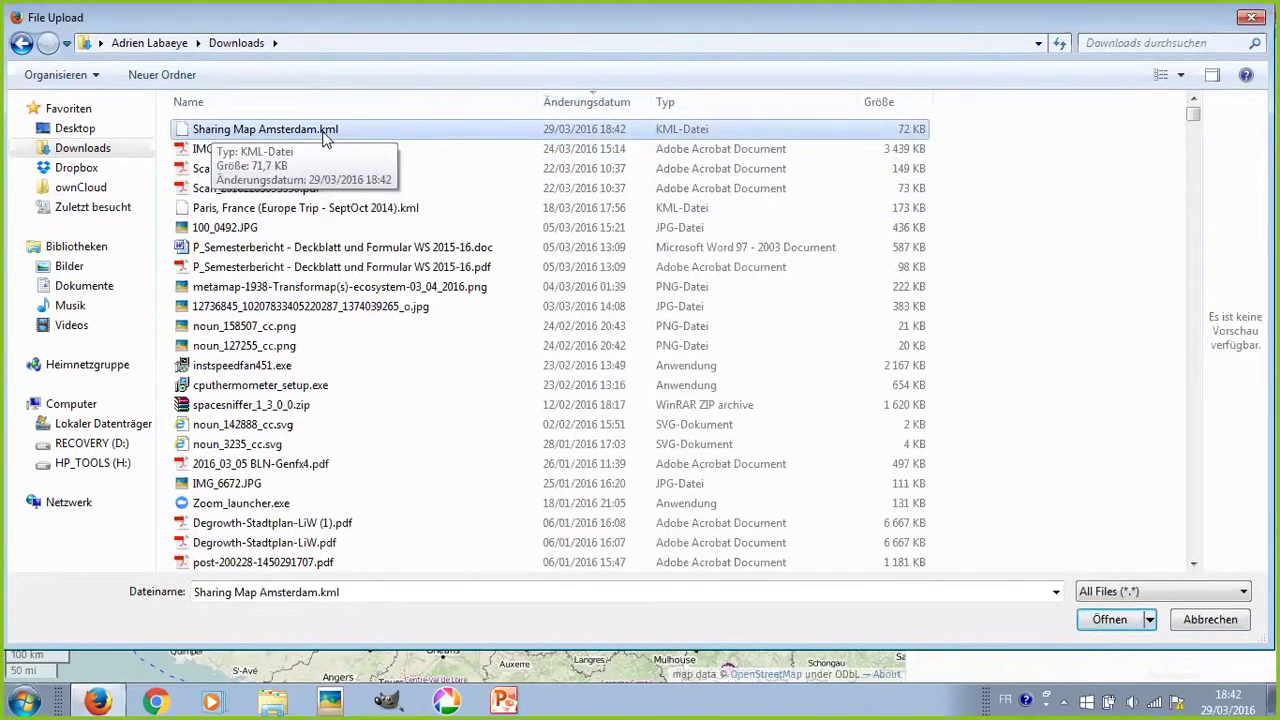
double_click(324, 134)
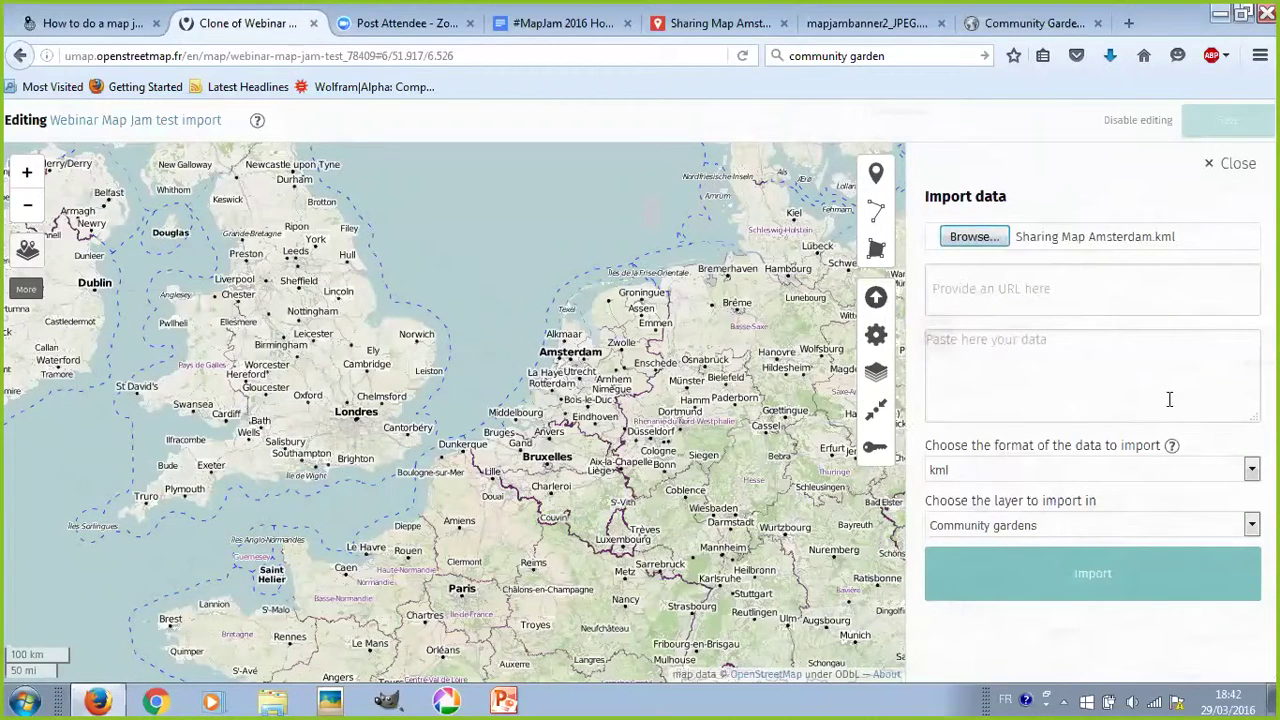
- Import the file with kml format into a new layer, placing markers across Amsterdam
left_click(1022, 470)
left_click(1024, 472)
left_click(1024, 472)
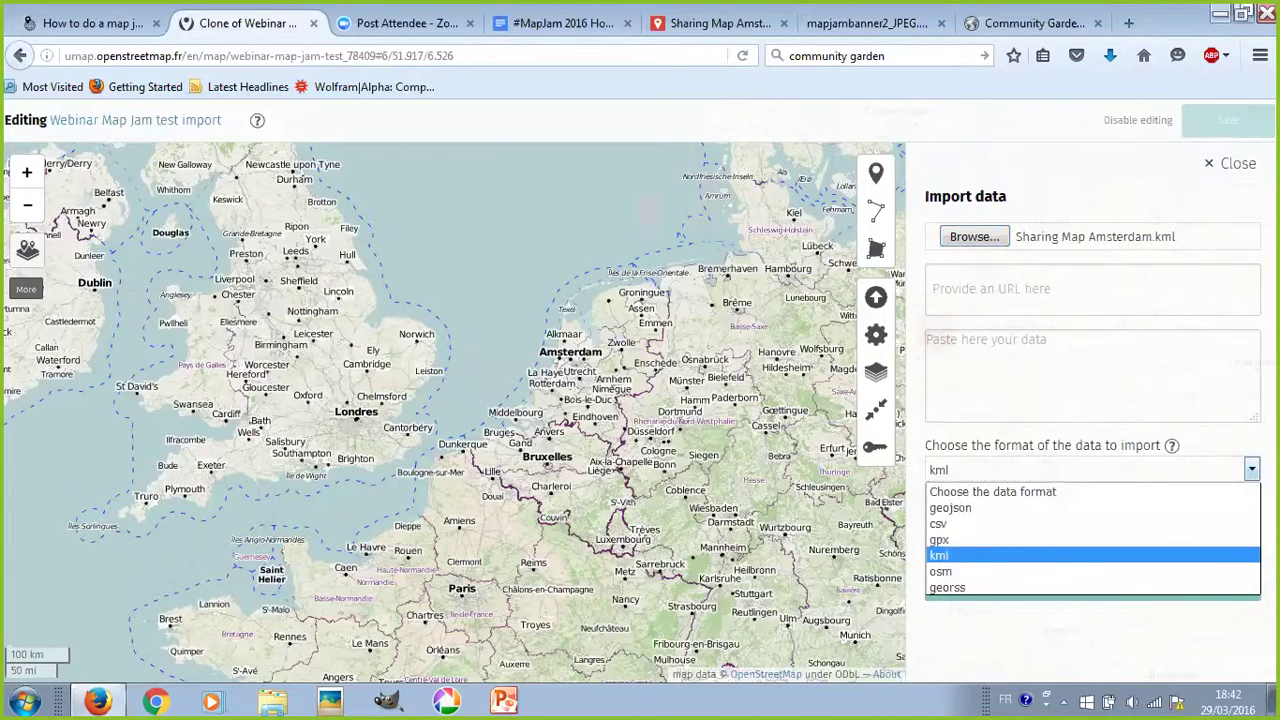
left_click(1120, 472)
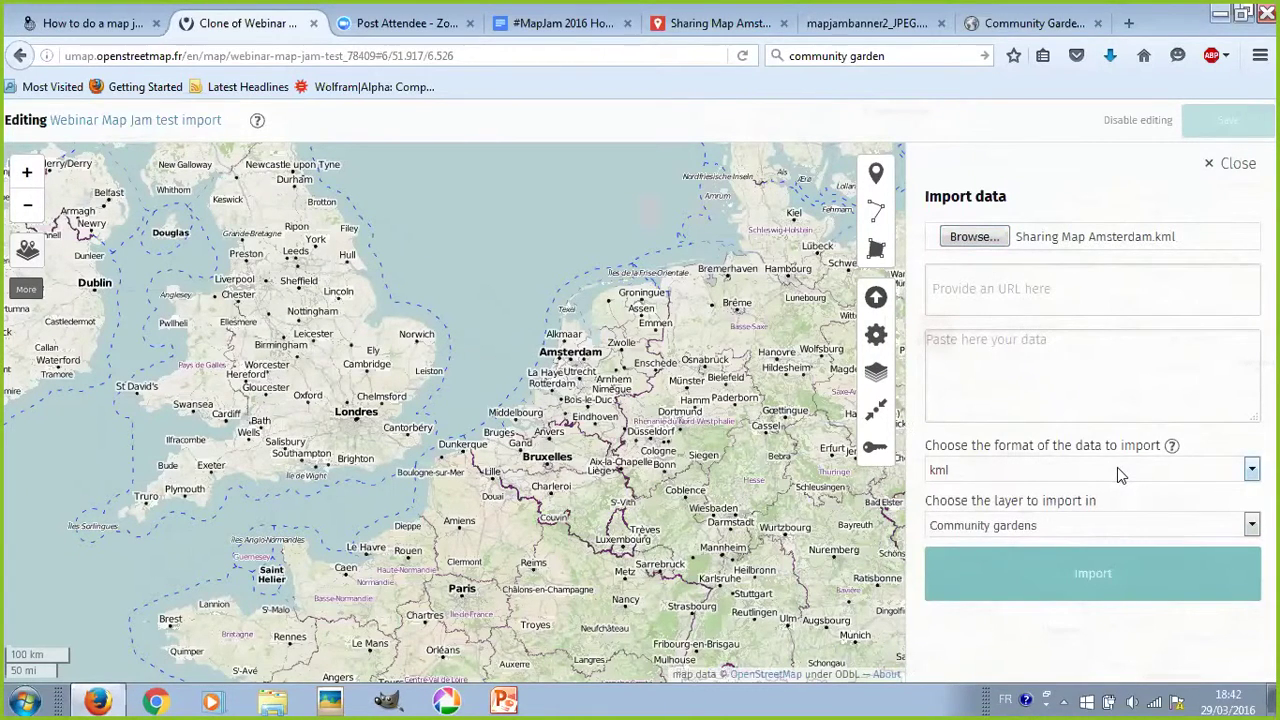
left_click(1112, 528)
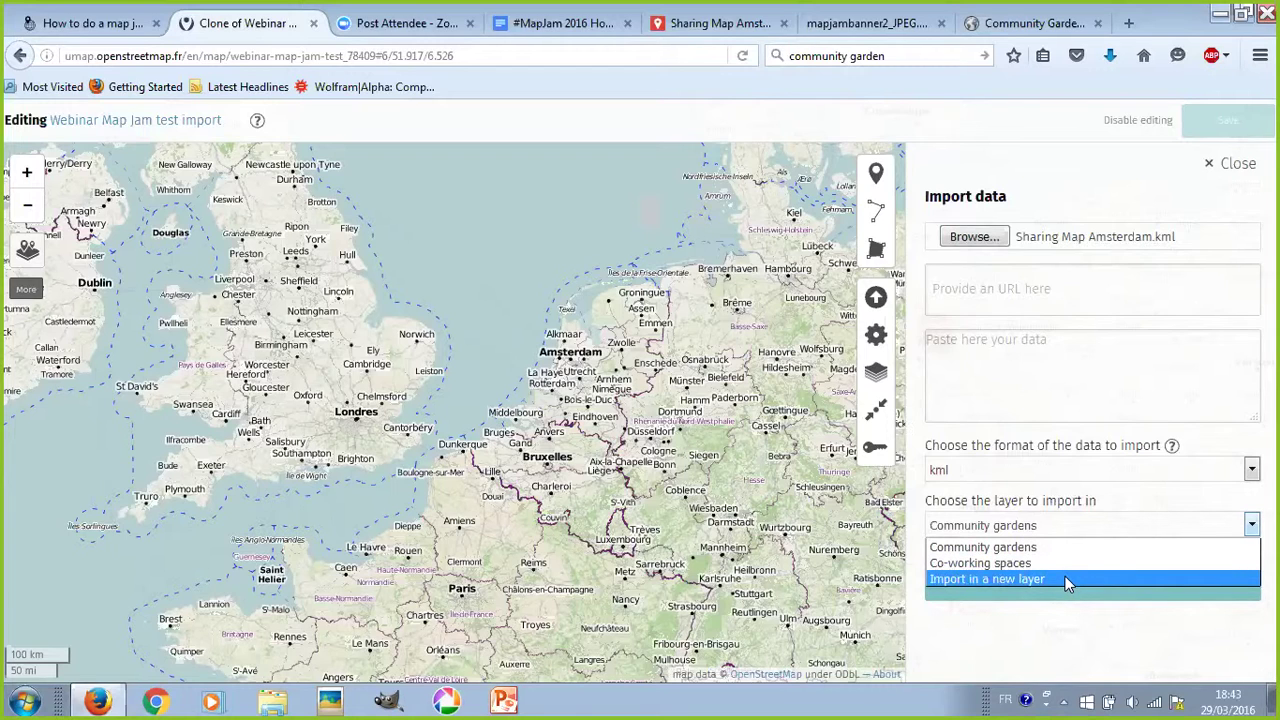
left_click(1065, 578)
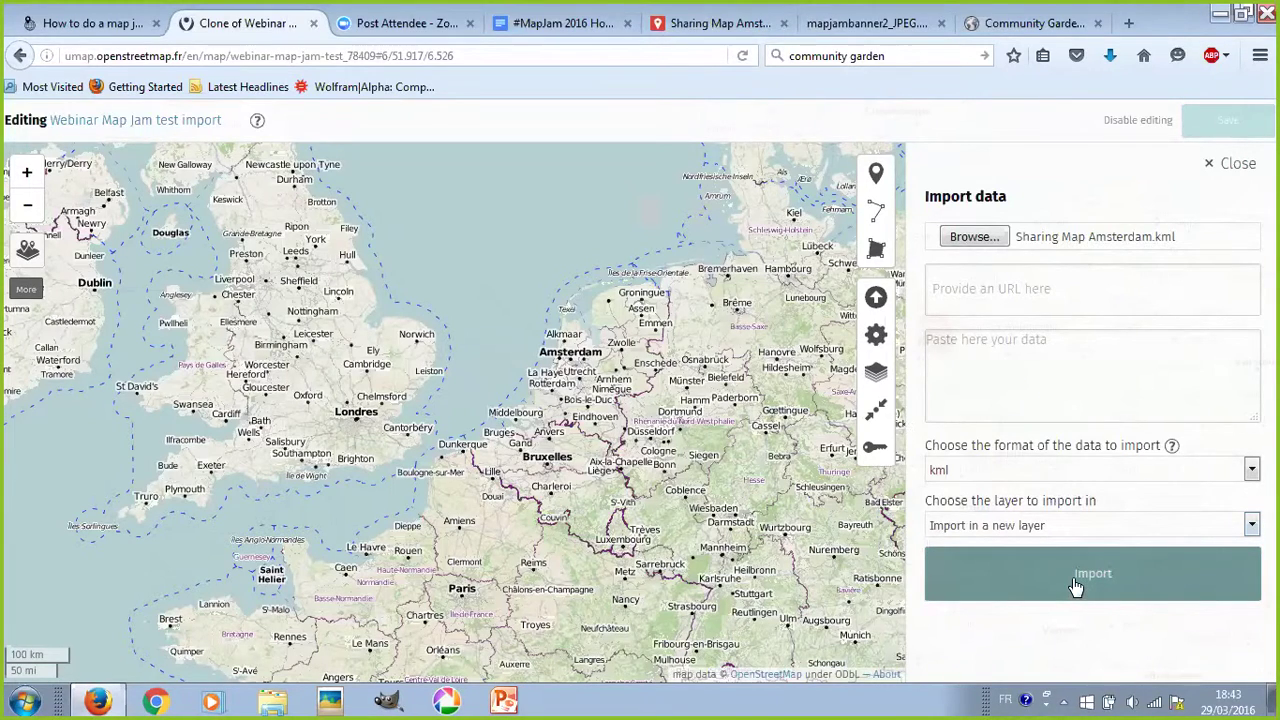
left_click(1000, 590)
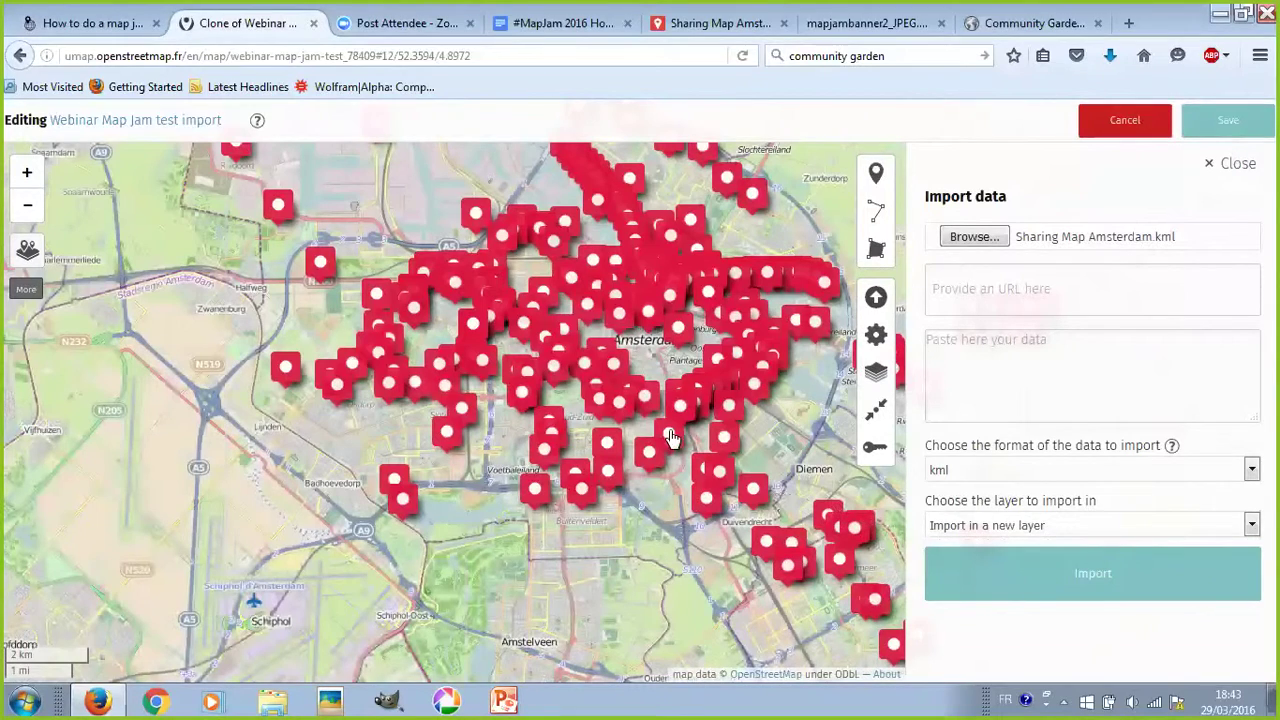
scroll(700, 425, "down", 1)
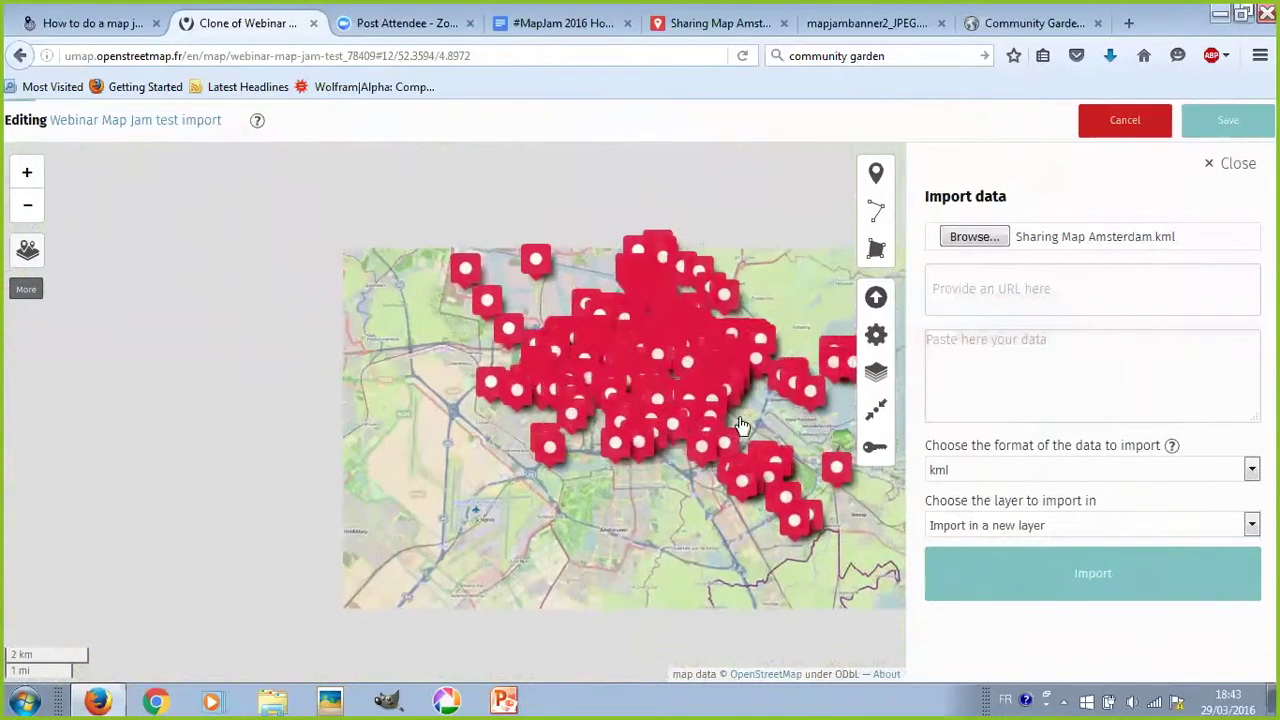
scroll(706, 400, "up", 1)
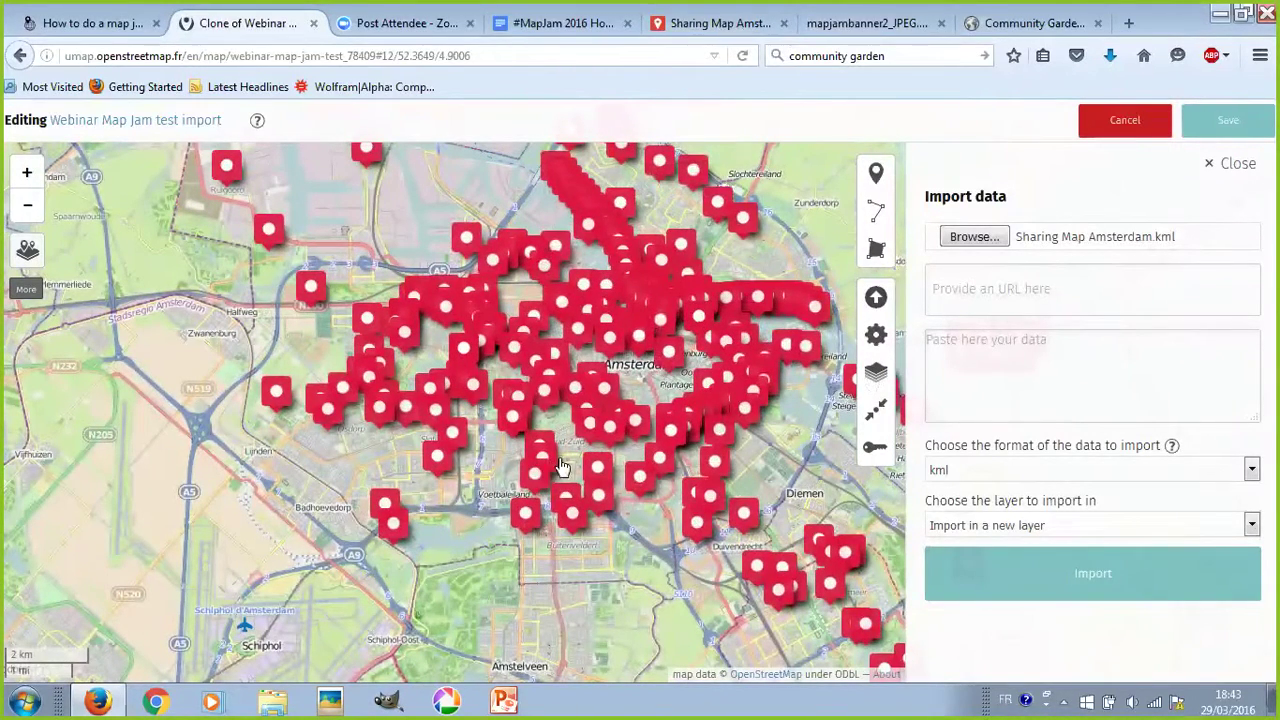
left_click(744, 38)
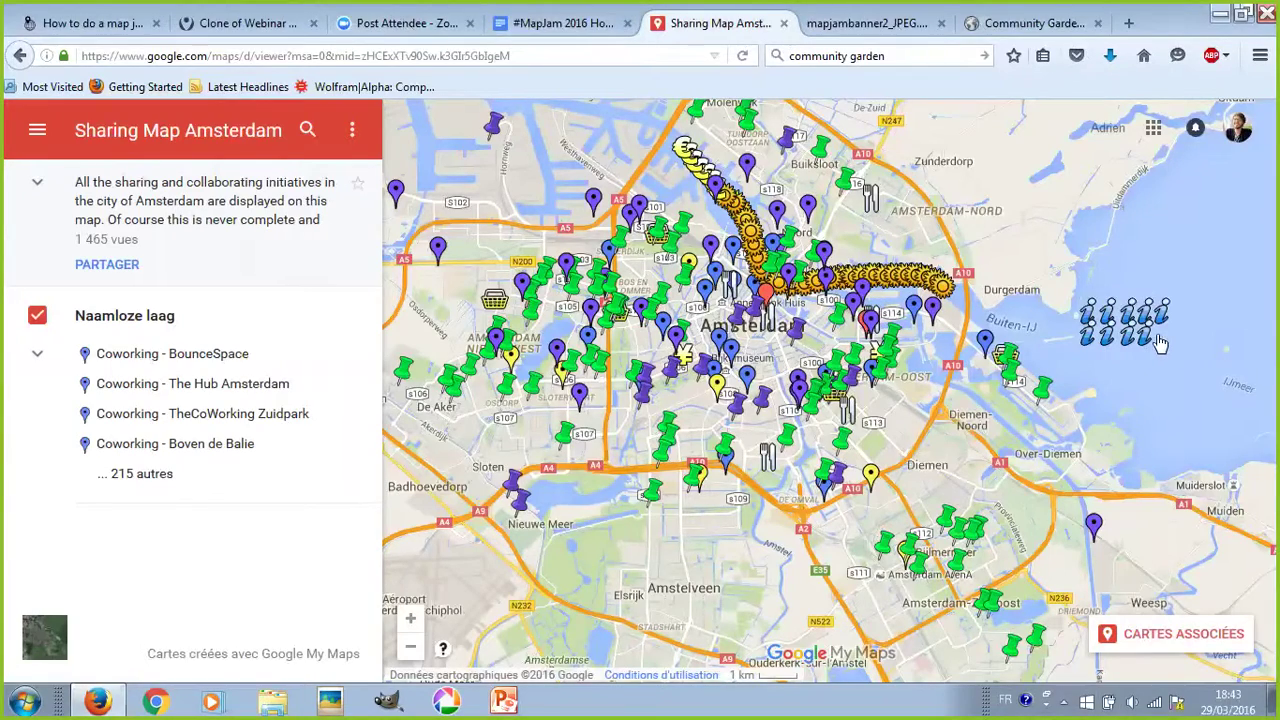
scroll(993, 280, "down", 1)
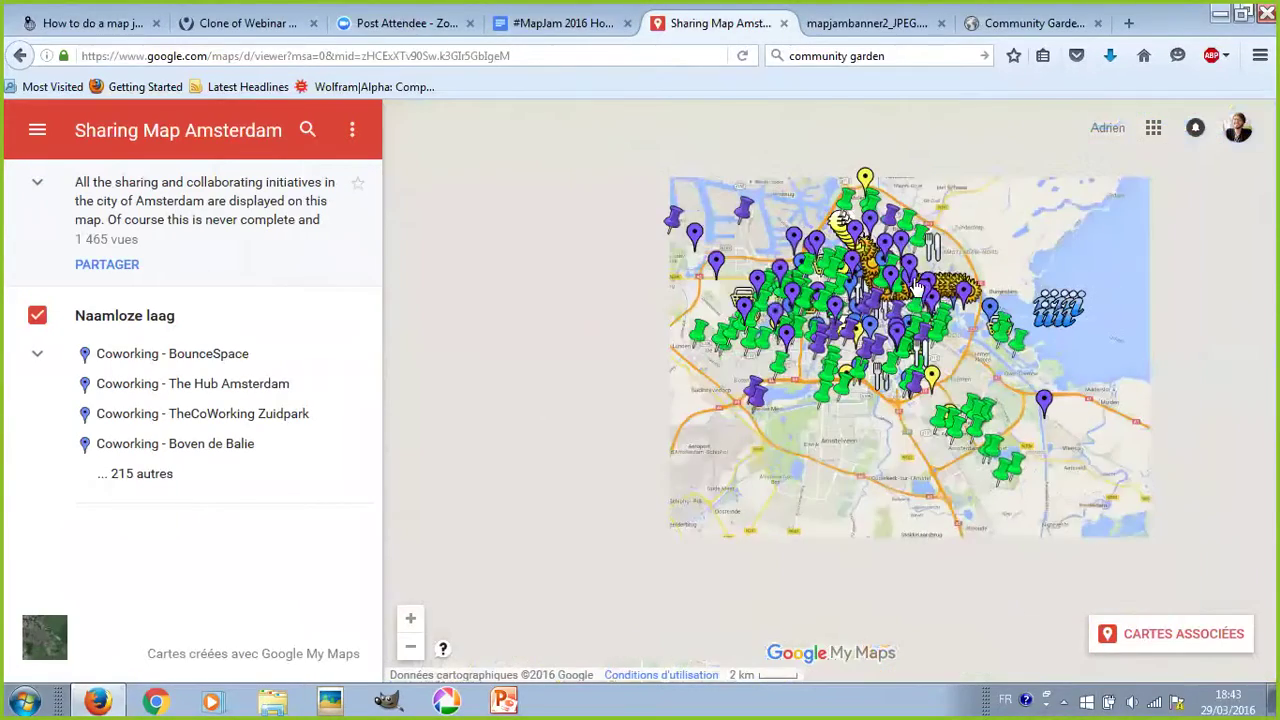
left_click(236, 23)
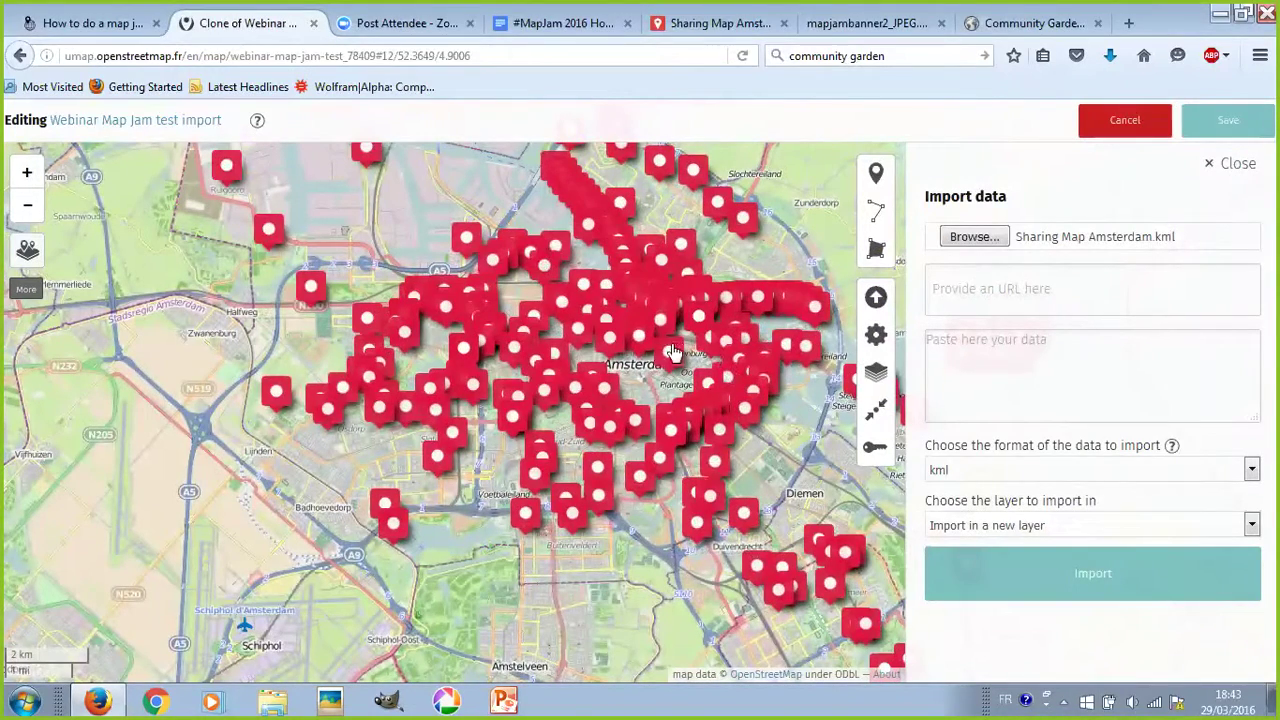
- Save the map with the imported data and inspect the Farmer Market marker's details
scroll(670, 350, "up", 1)
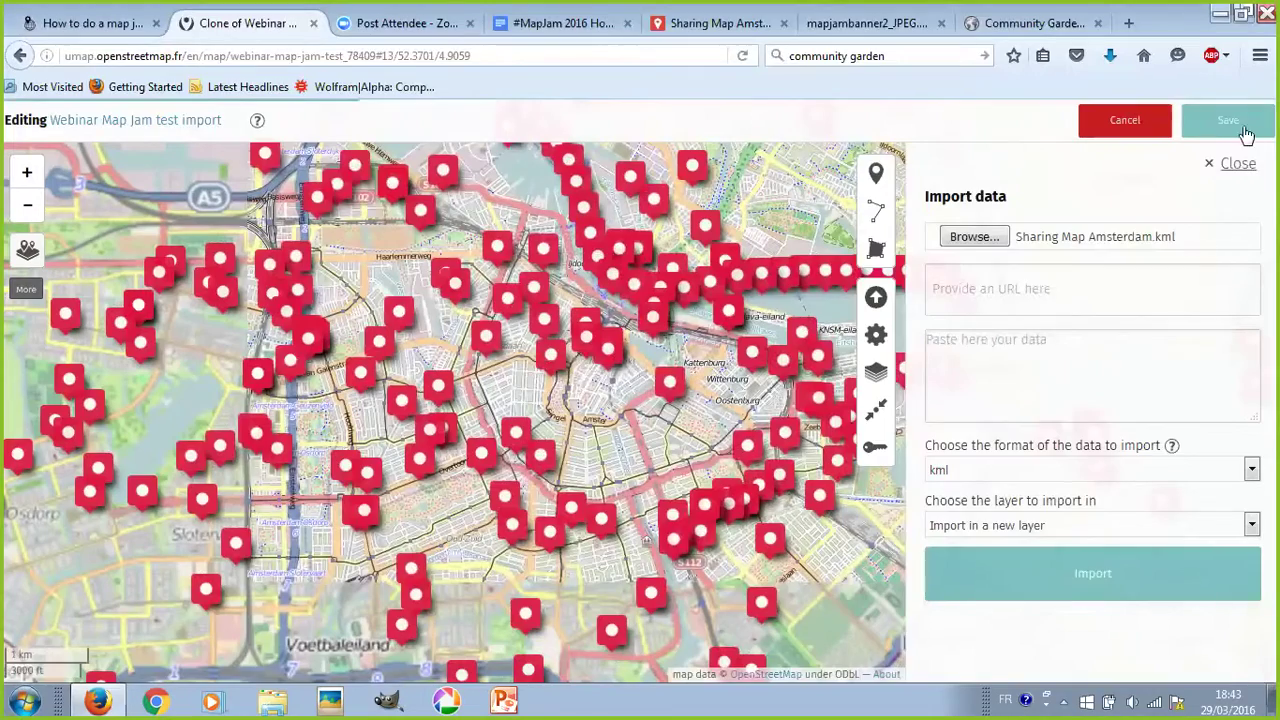
left_click(1238, 163)
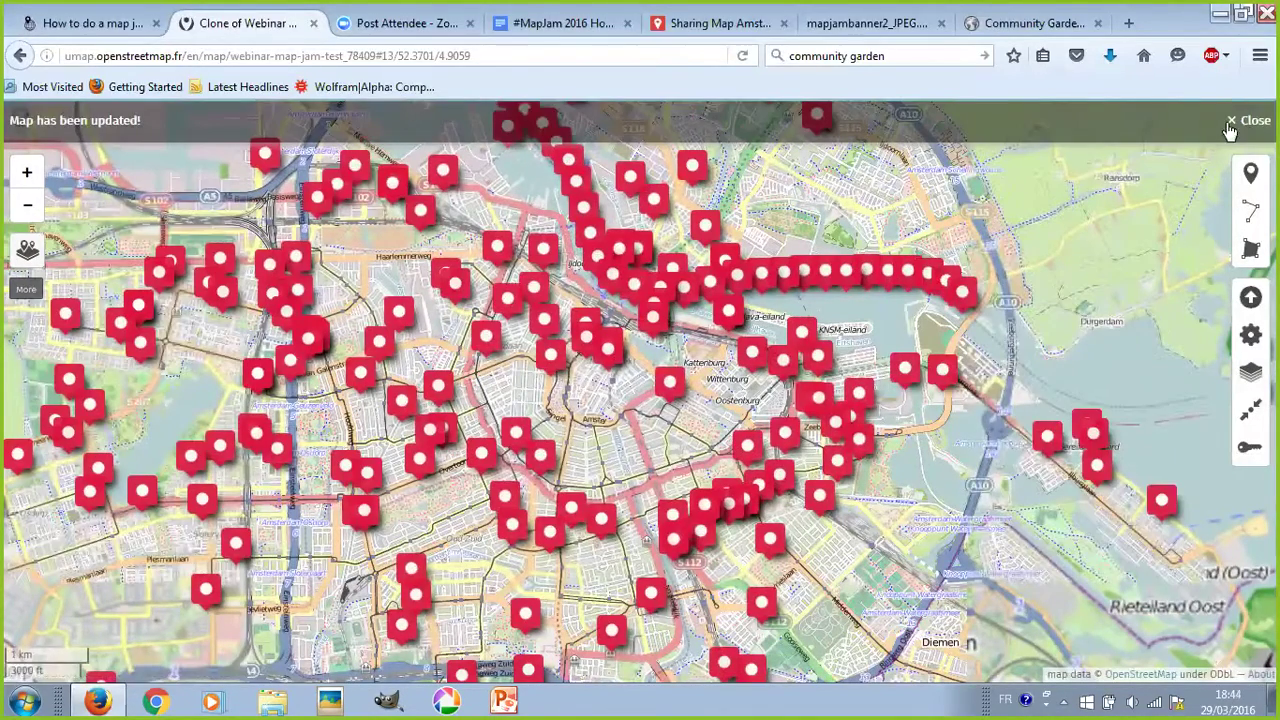
left_click(1245, 118)
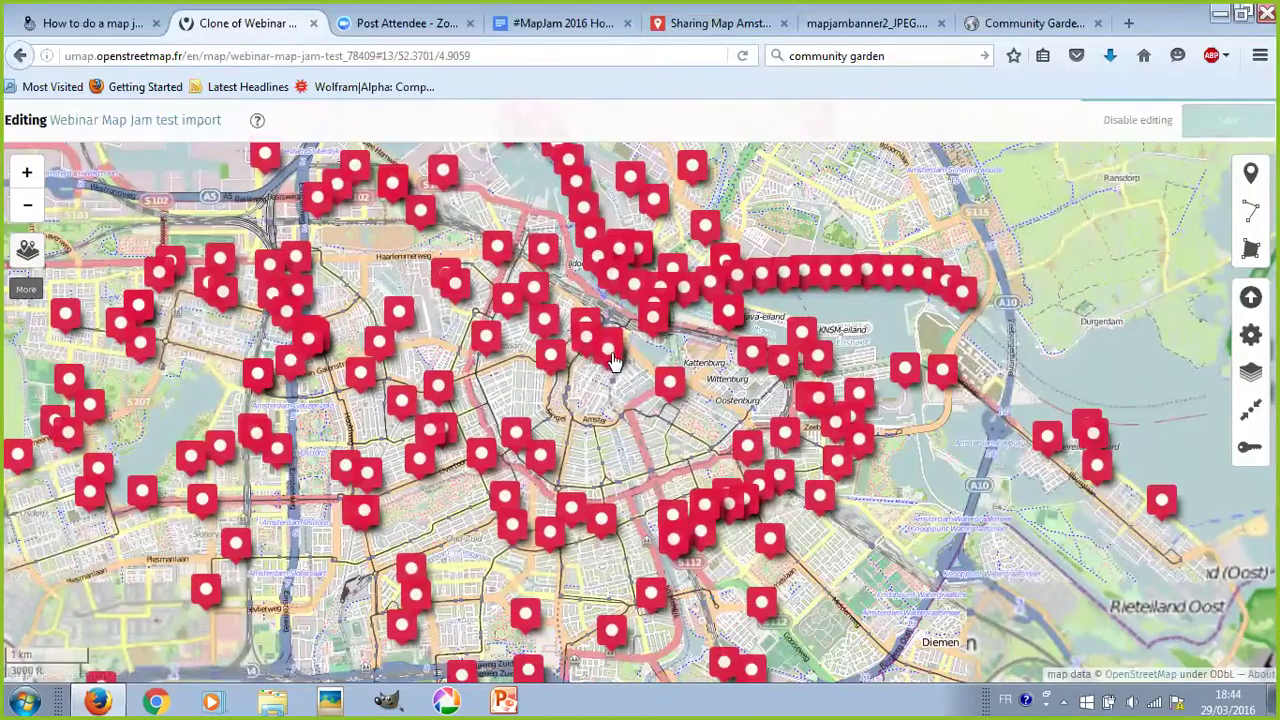
left_click(610, 352)
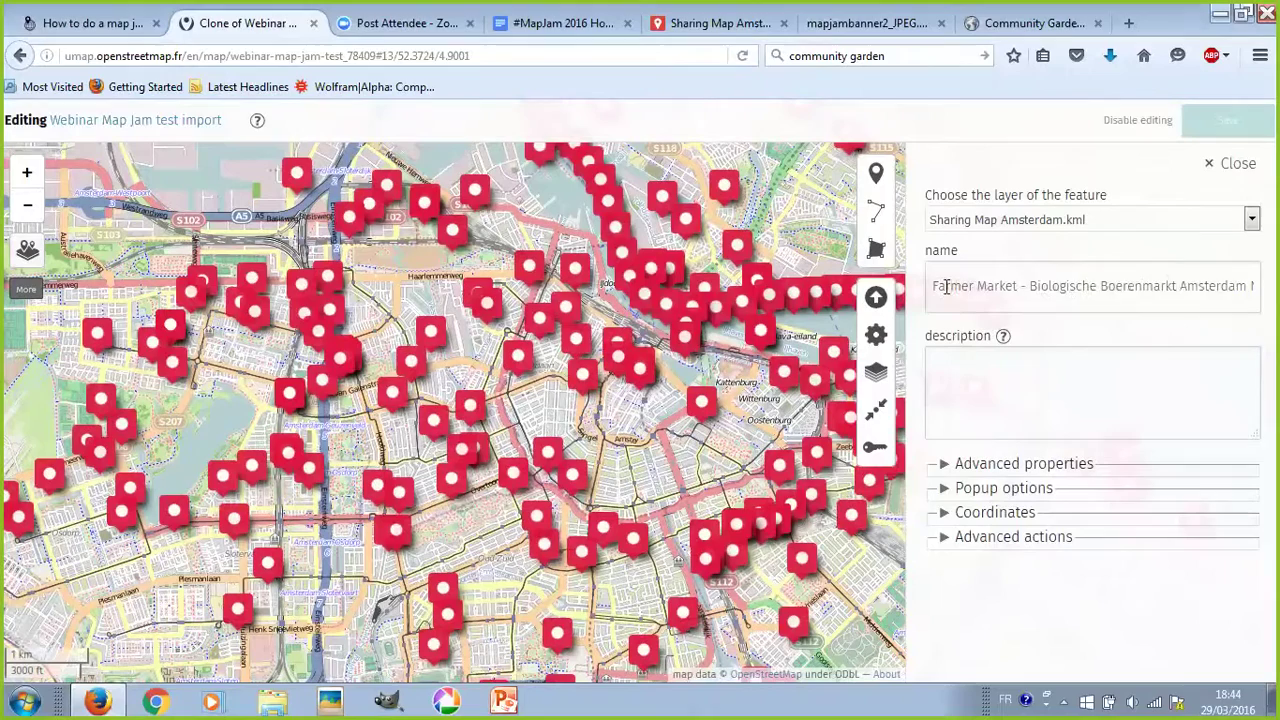
triple_click(945, 286)
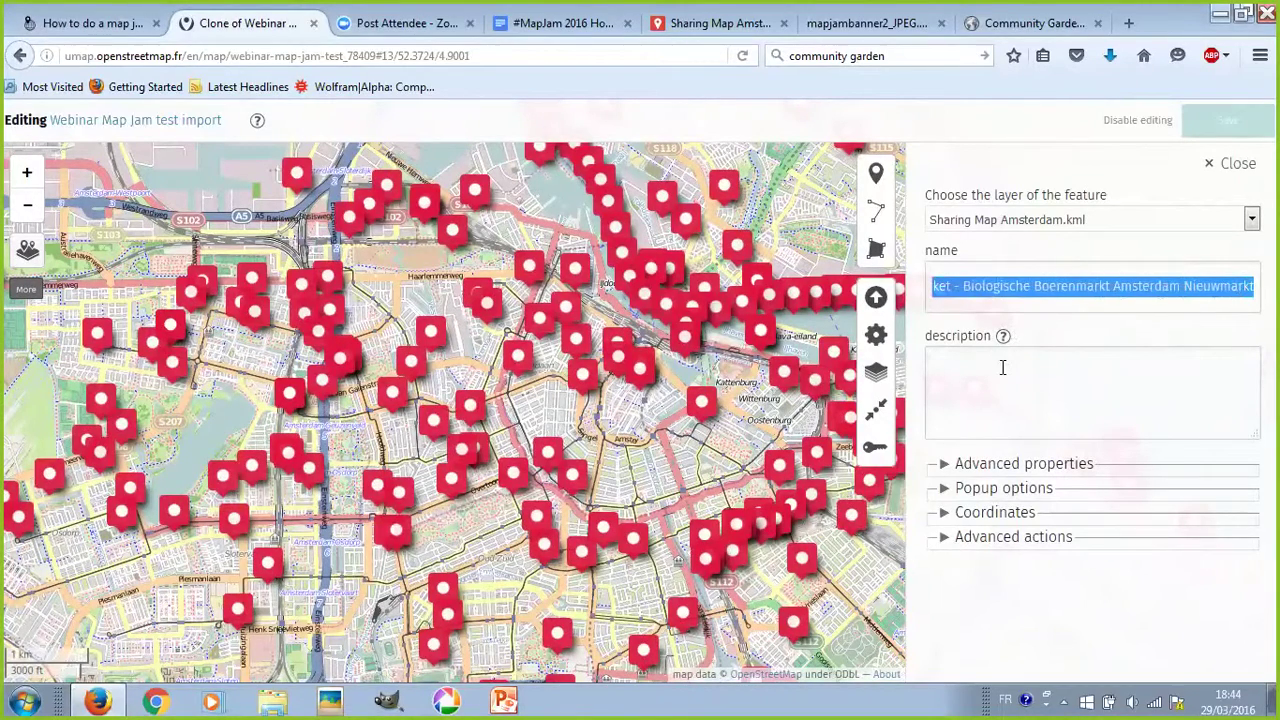
left_click(1003, 370)
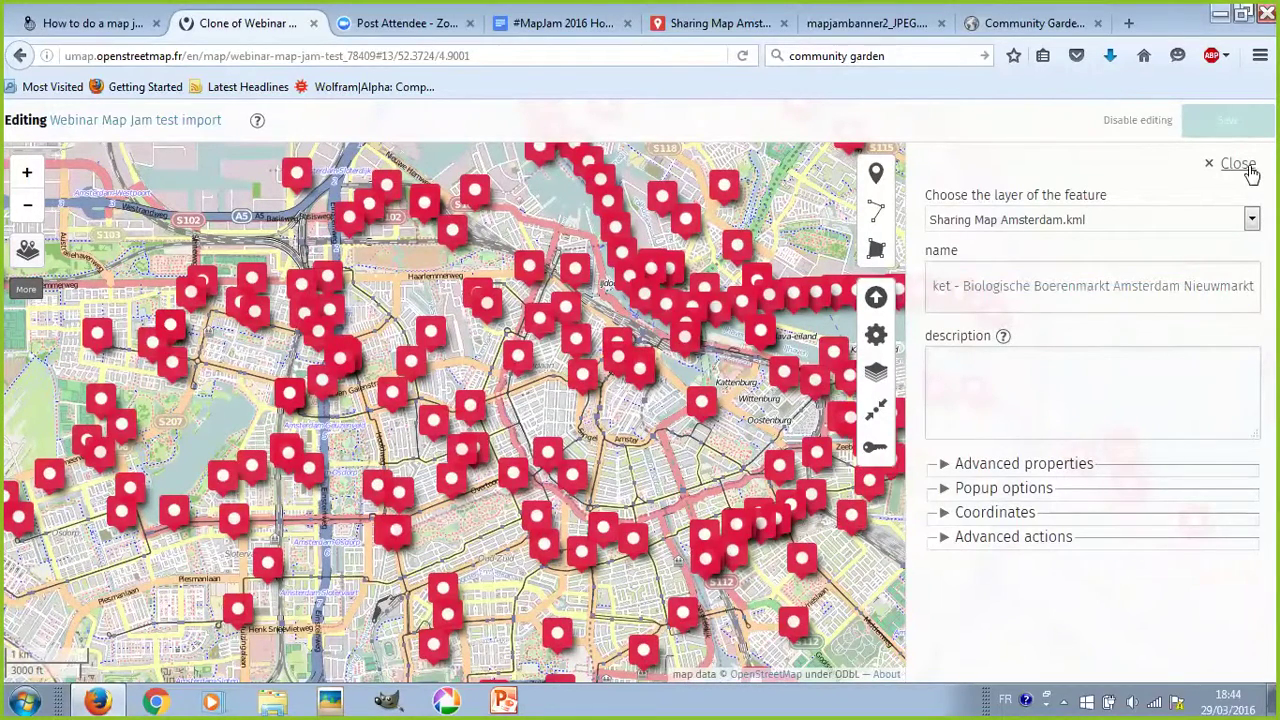
key("Escape")
- Rename the layer to 'Sharing Map Amsterdam' without .kml and save the map with Ctrl+S
mouse_move(27, 251)
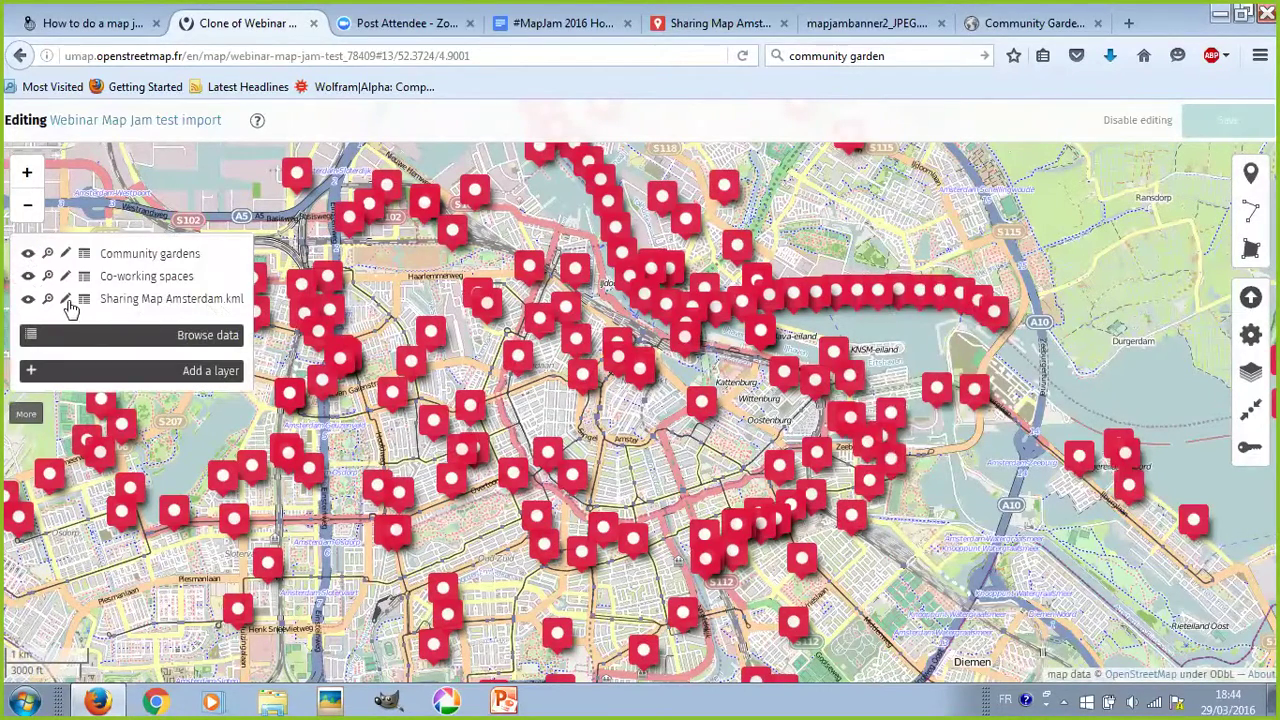
left_click(65, 299)
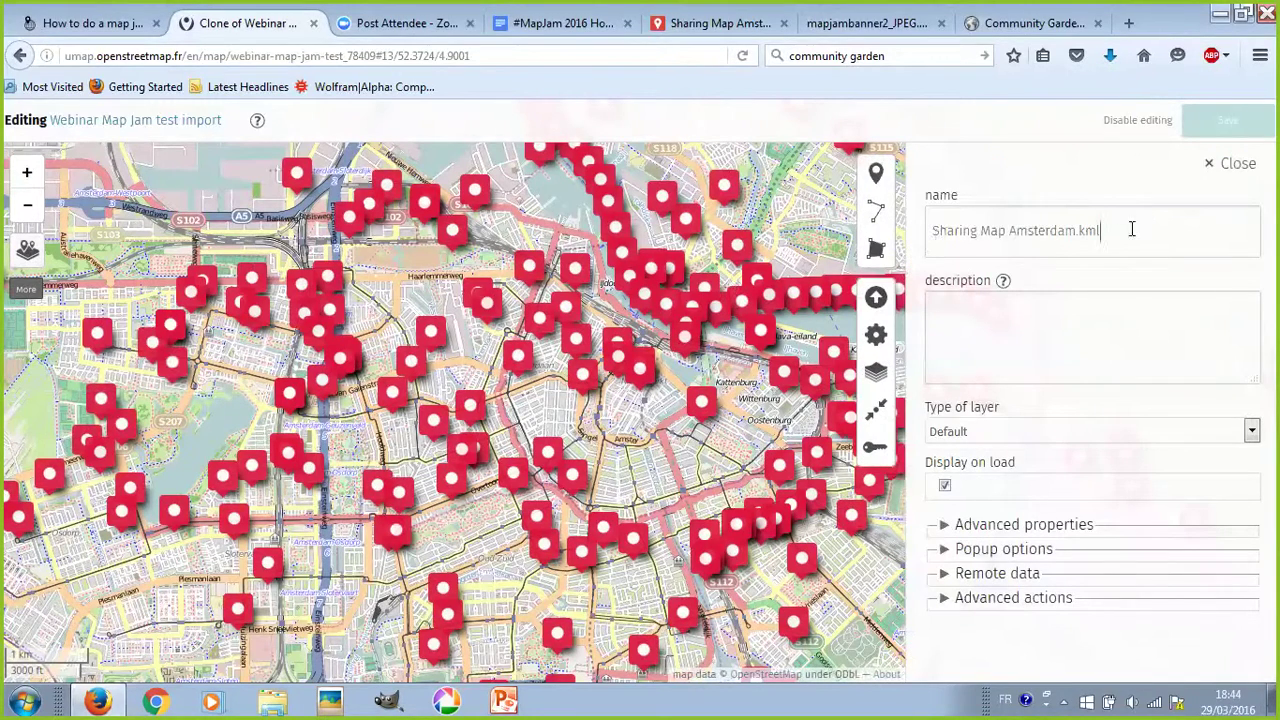
key("BackSpace")
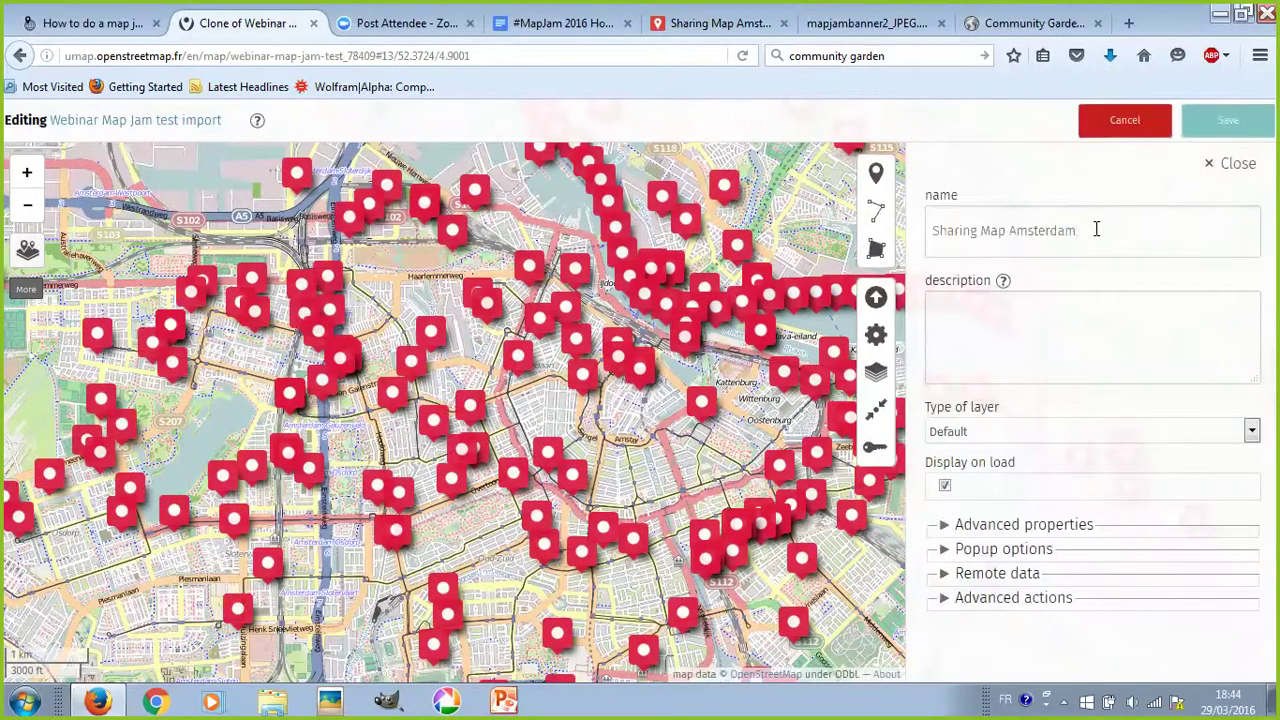
left_click(1236, 164)
key("ctrl+s")
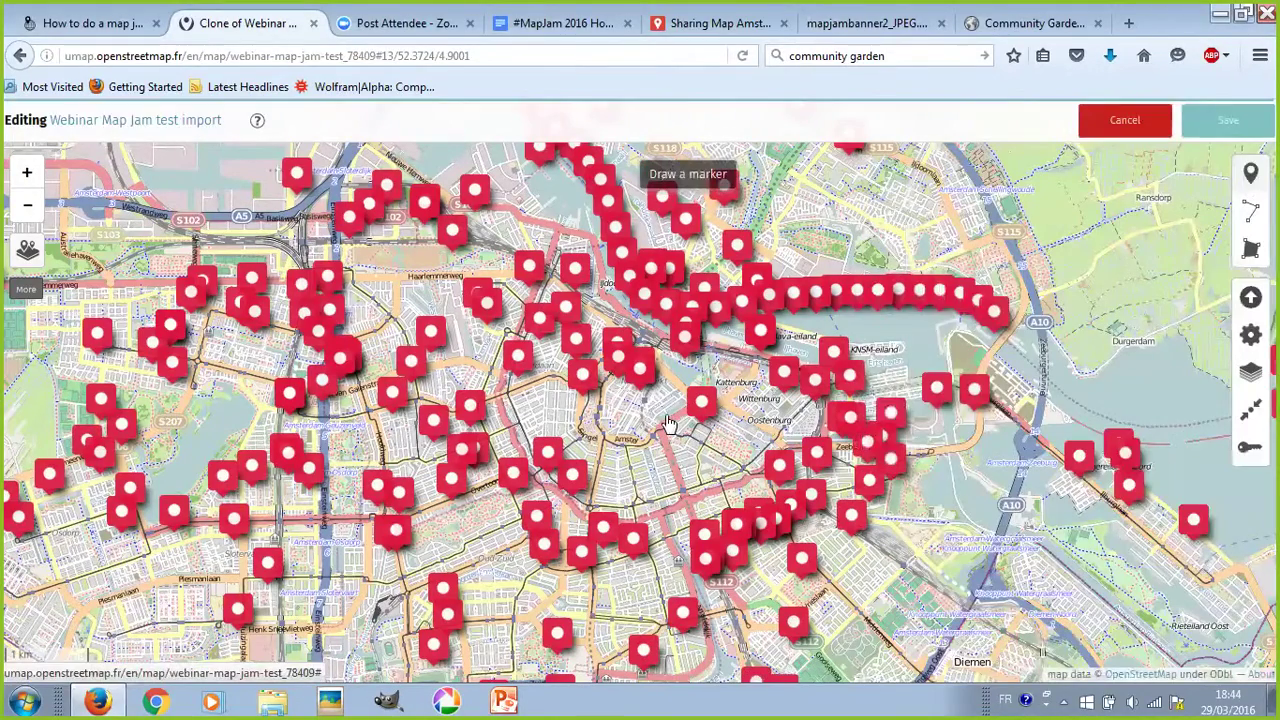
scroll(663, 413, "down", 1)
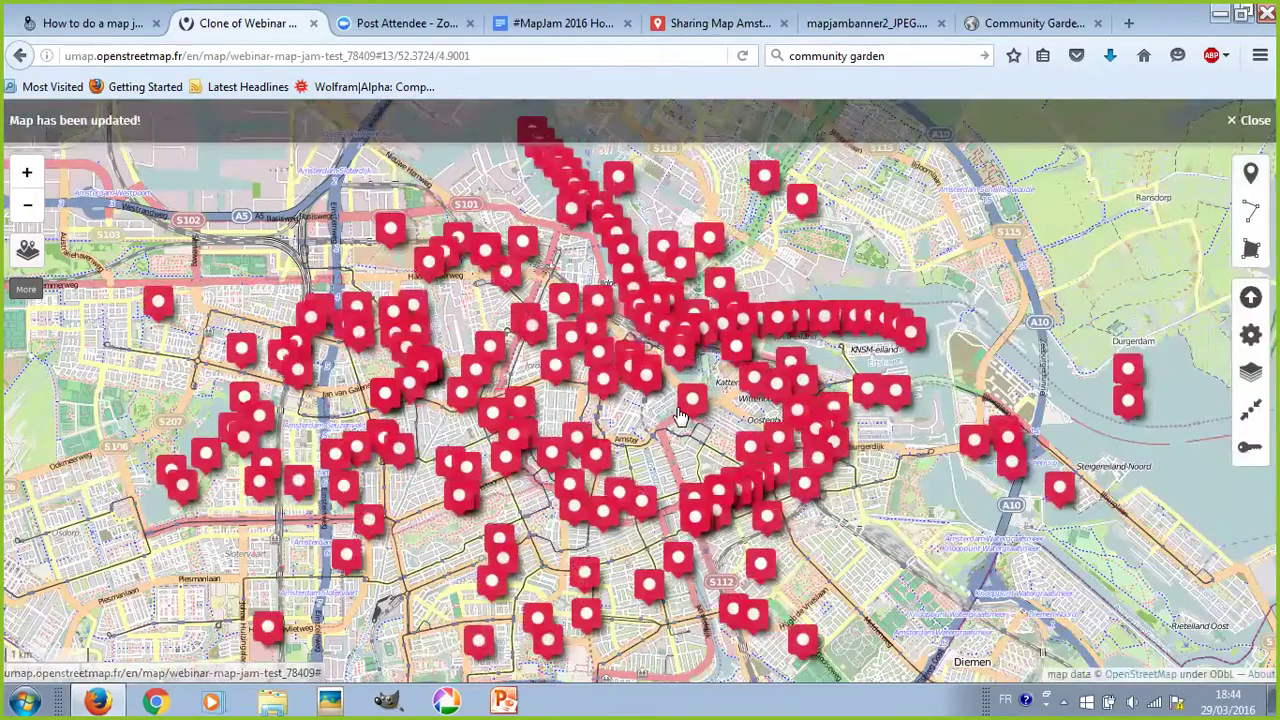
- Open the northernmost marker and check its layer list, leaving the layer unchanged
scroll(695, 413, "up", 1)
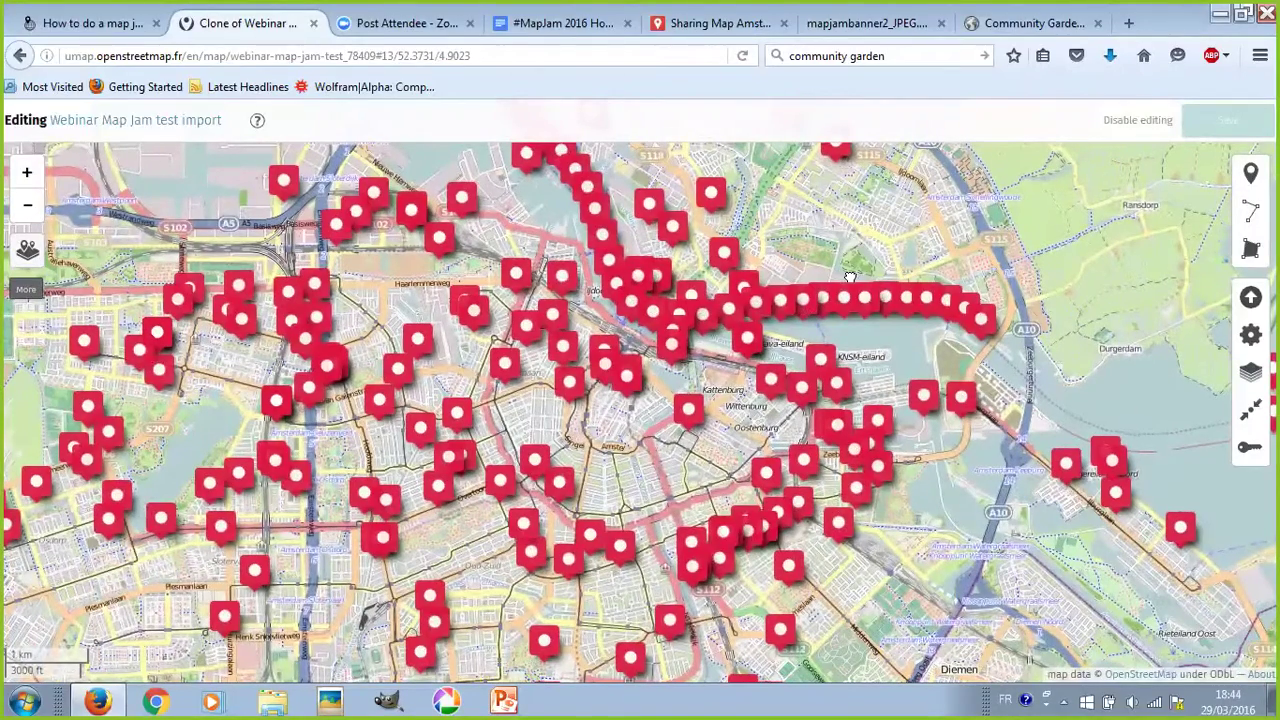
left_click_drag(870, 406, 864, 428)
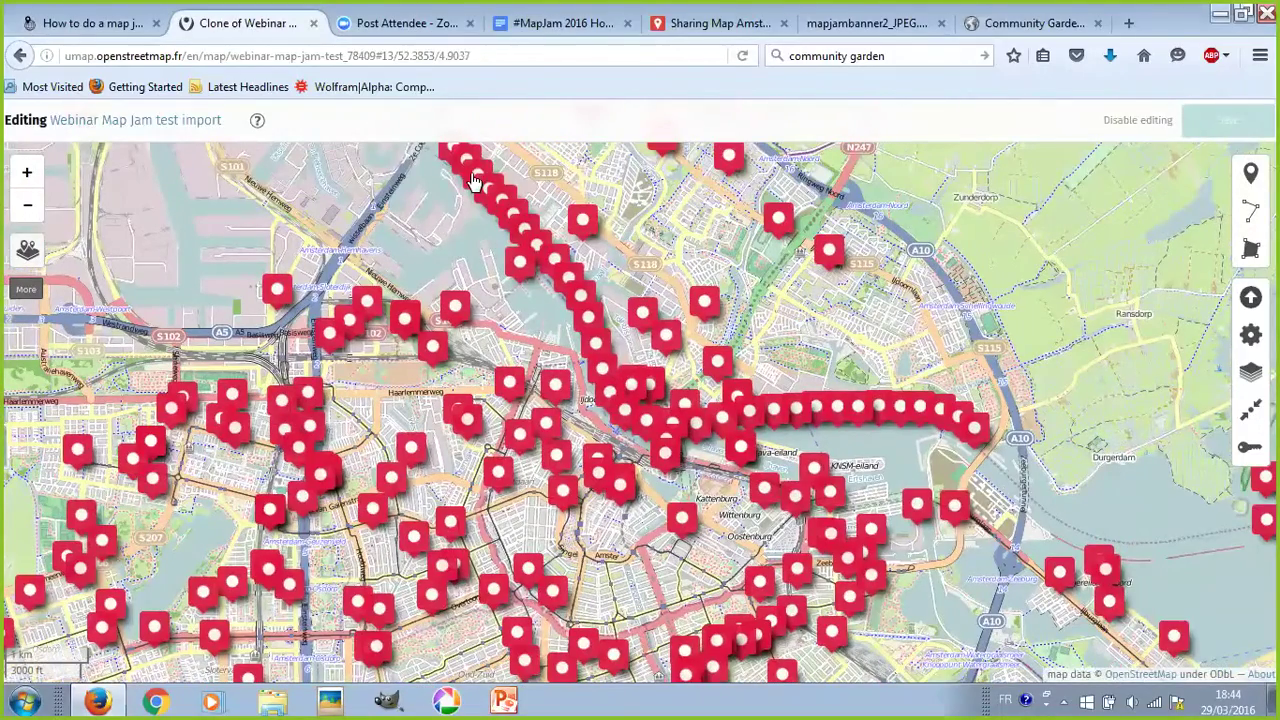
left_click(474, 181)
left_click(1152, 228)
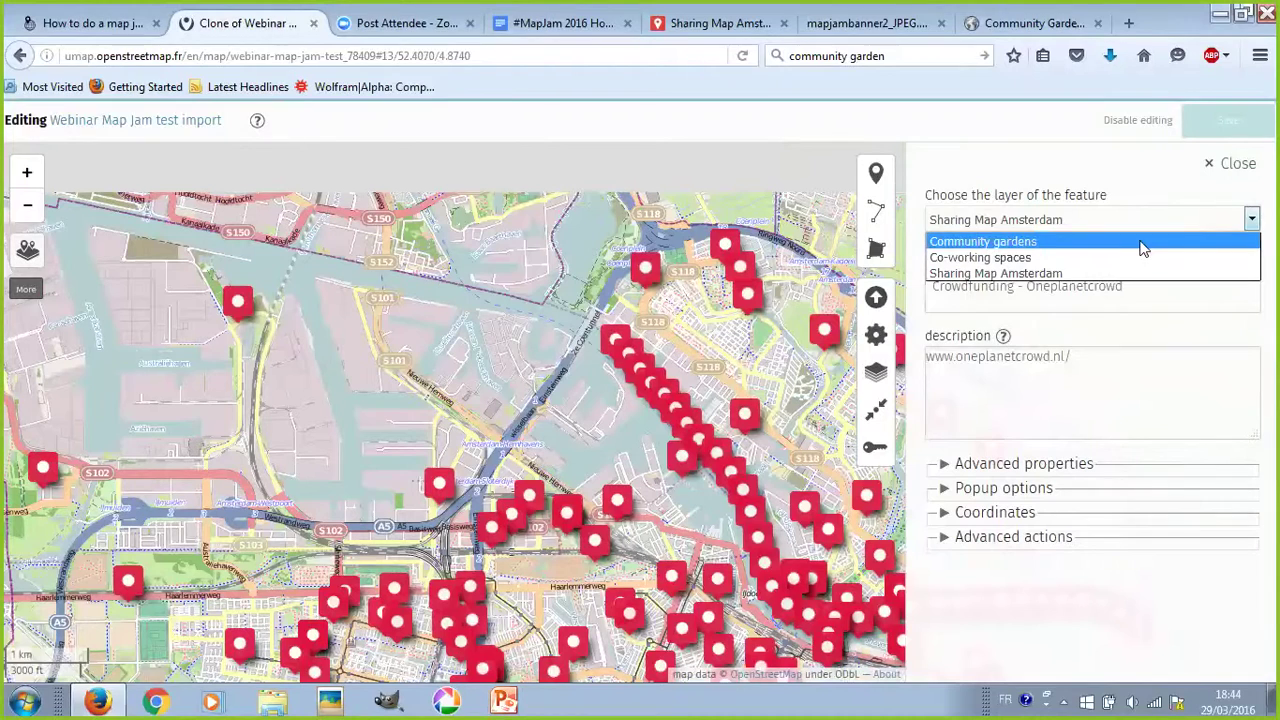
left_click(770, 362)
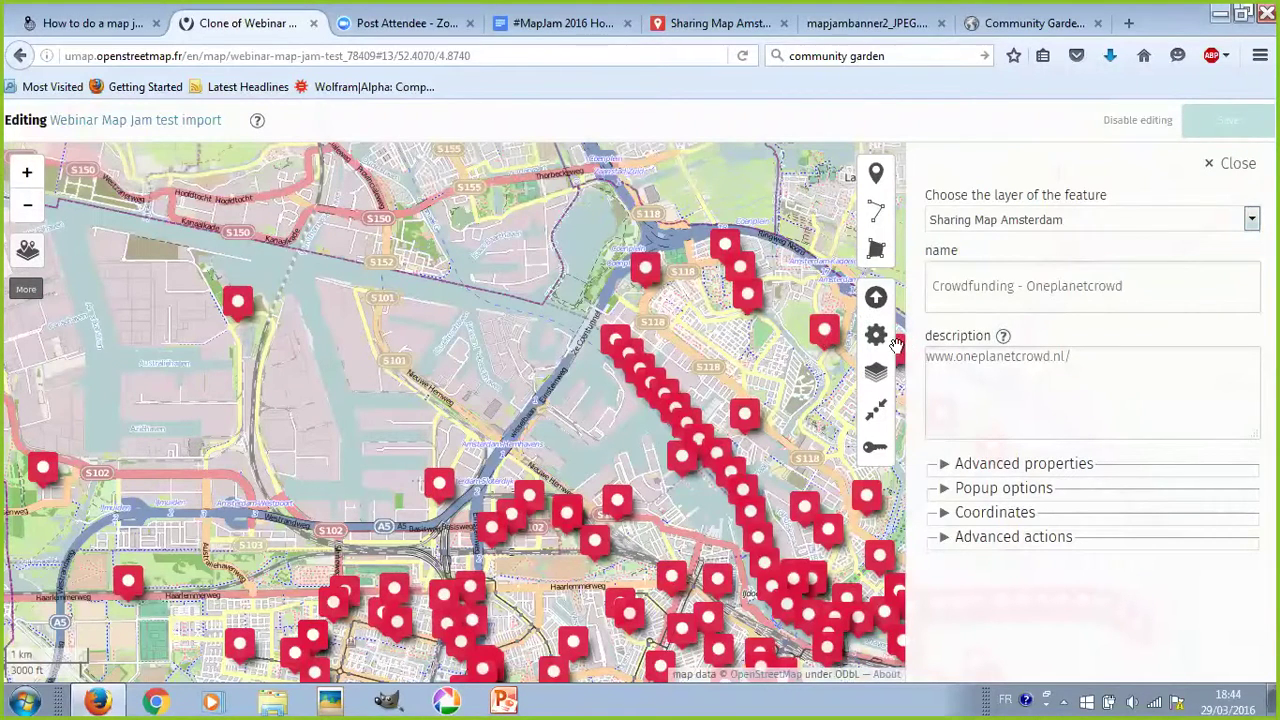
left_click(1118, 220)
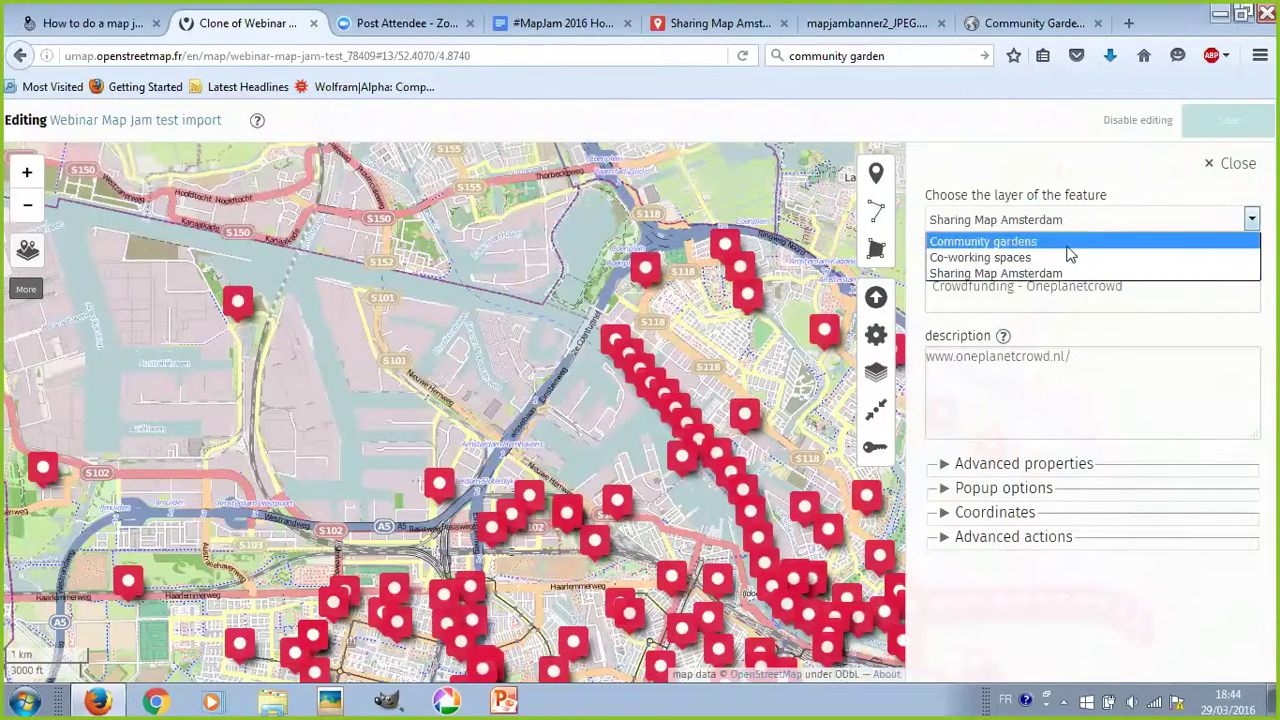
left_click(684, 322)
- Move the Urban Farming - Melkweg Stadlandbouw marker into the Community gardens layer
left_click(652, 268)
left_click_drag(654, 346, 652, 368)
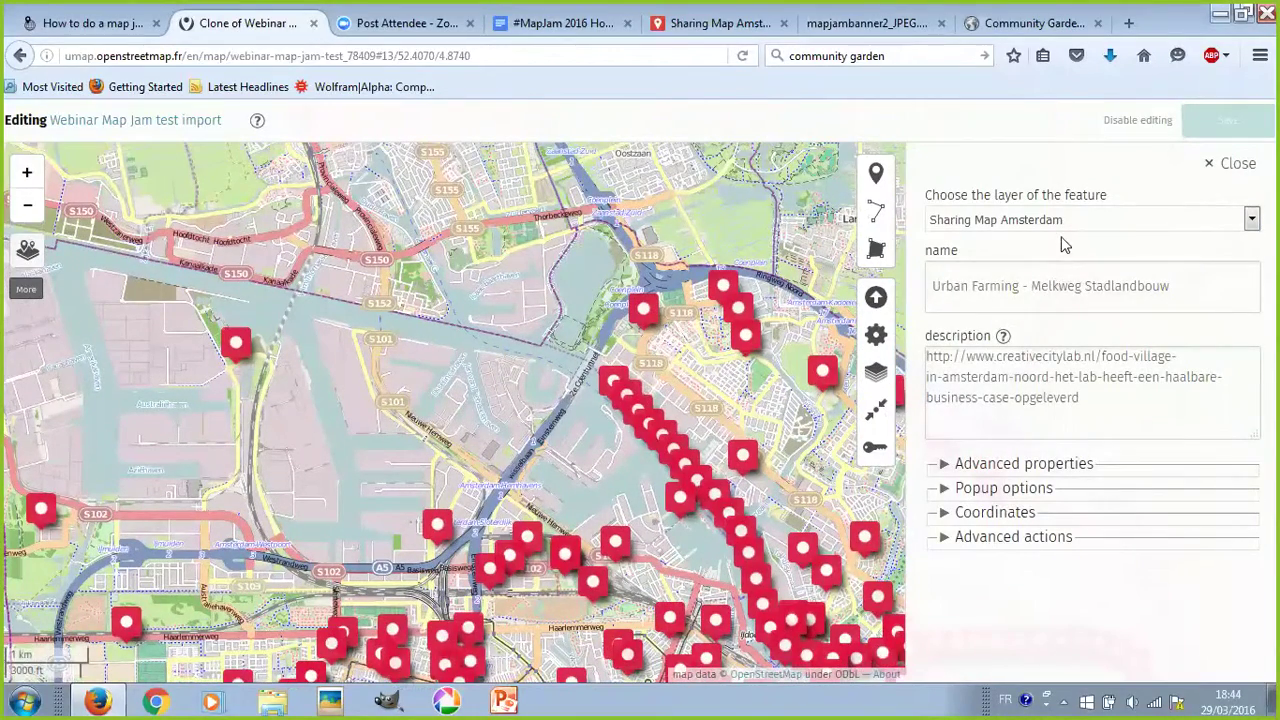
left_click(1062, 220)
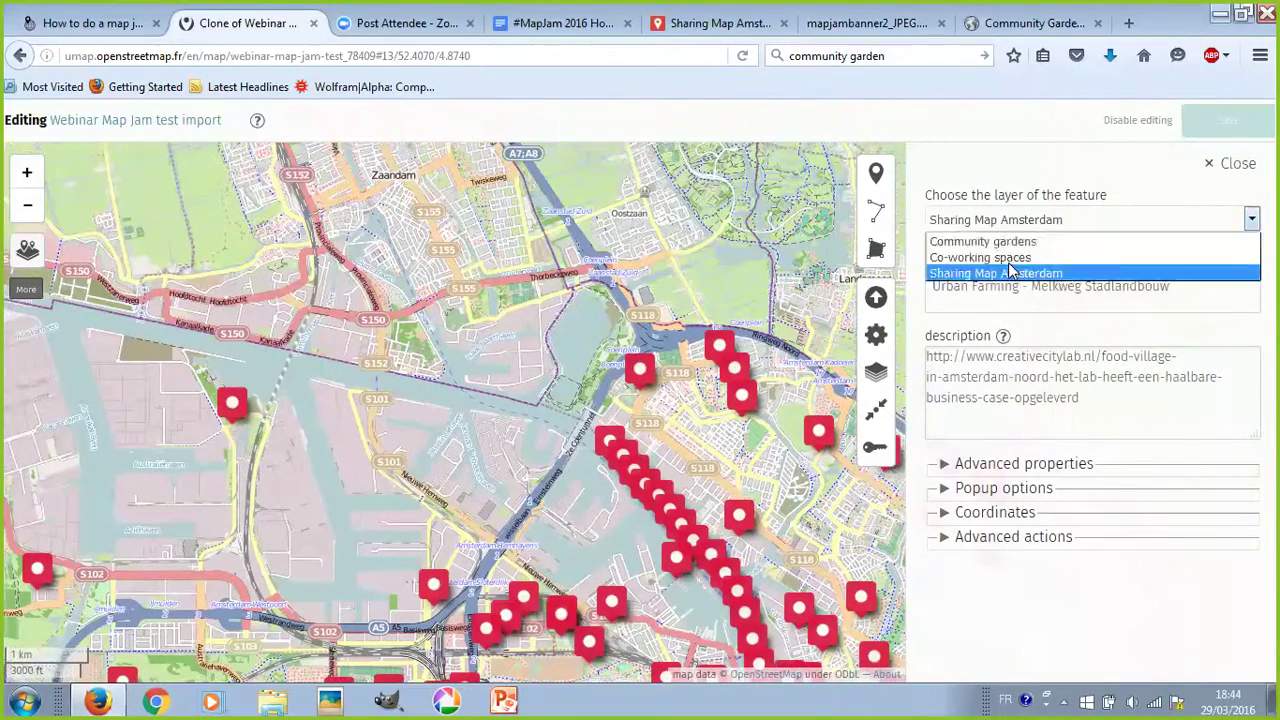
left_click(1000, 240)
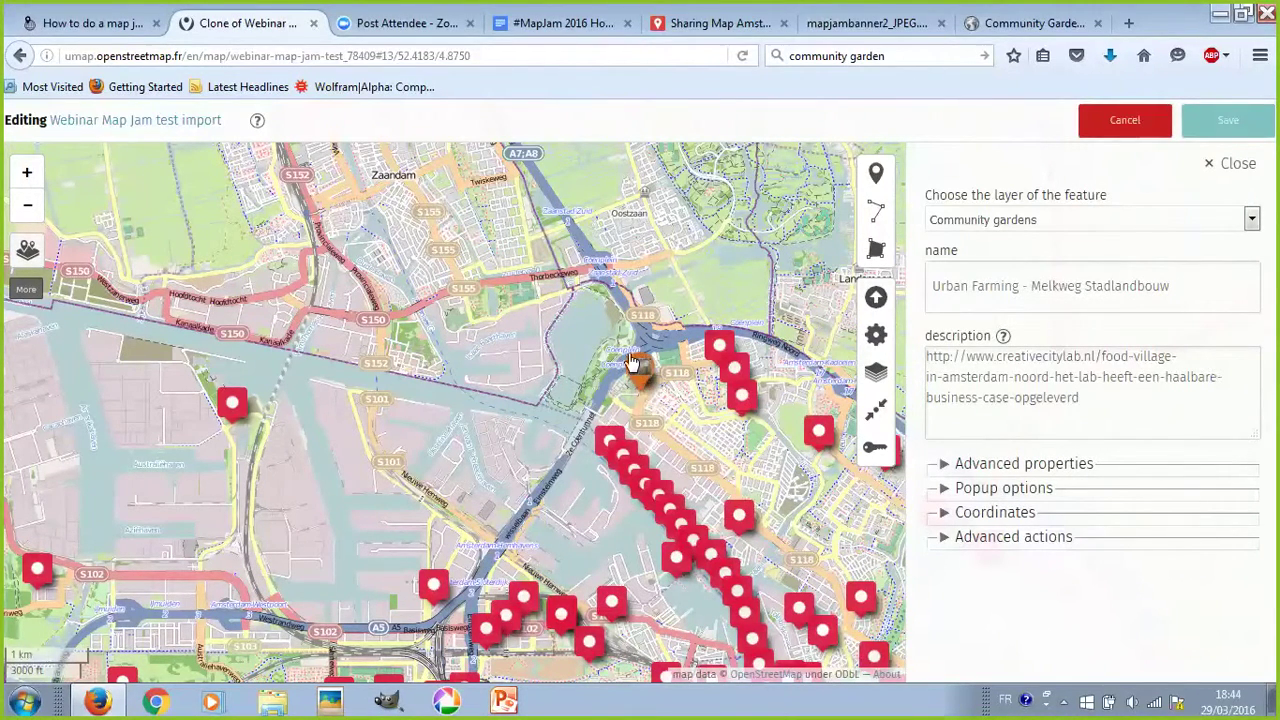
scroll(641, 428, "up", 3)
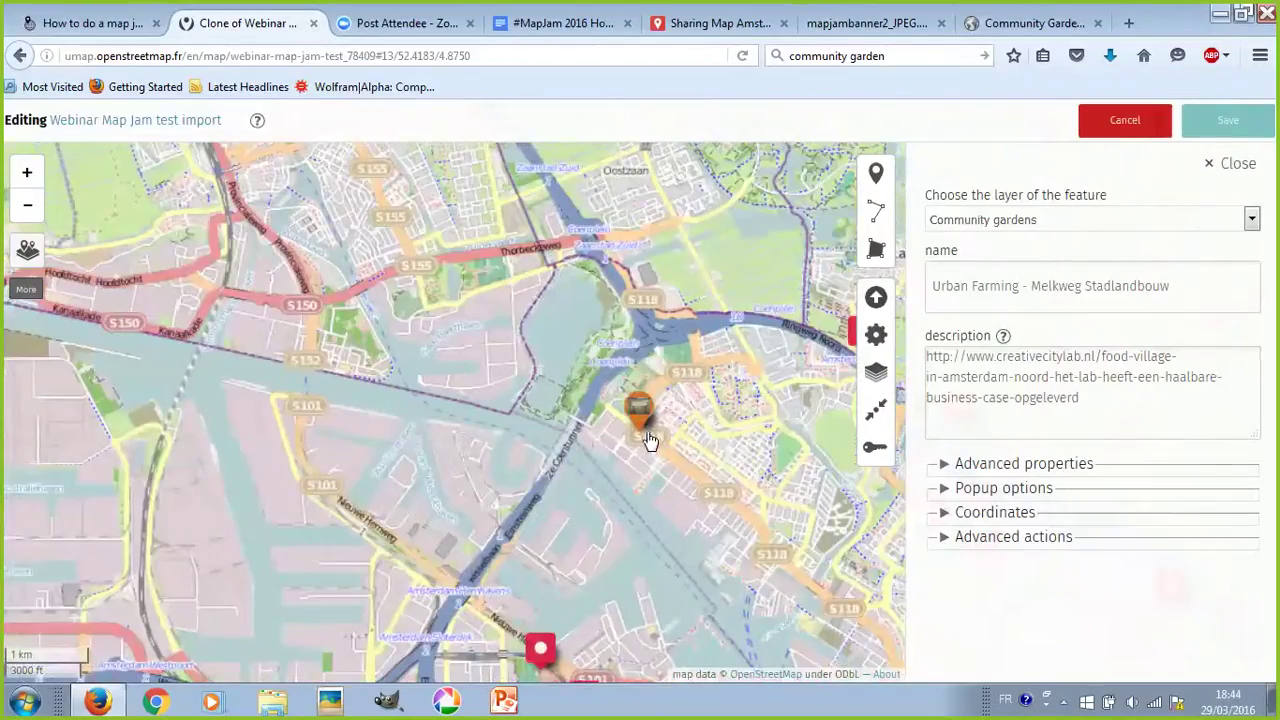
scroll(641, 428, "down", 3)
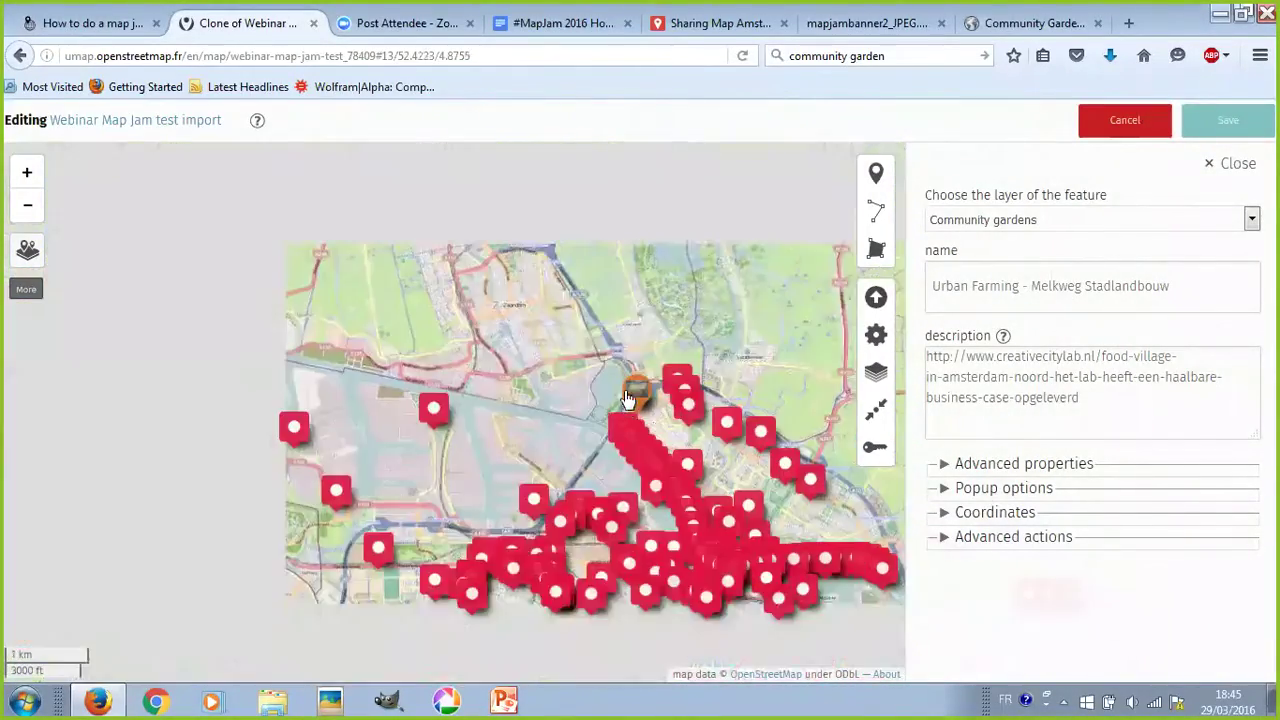
scroll(636, 395, "down", 1)
left_click(1238, 162)
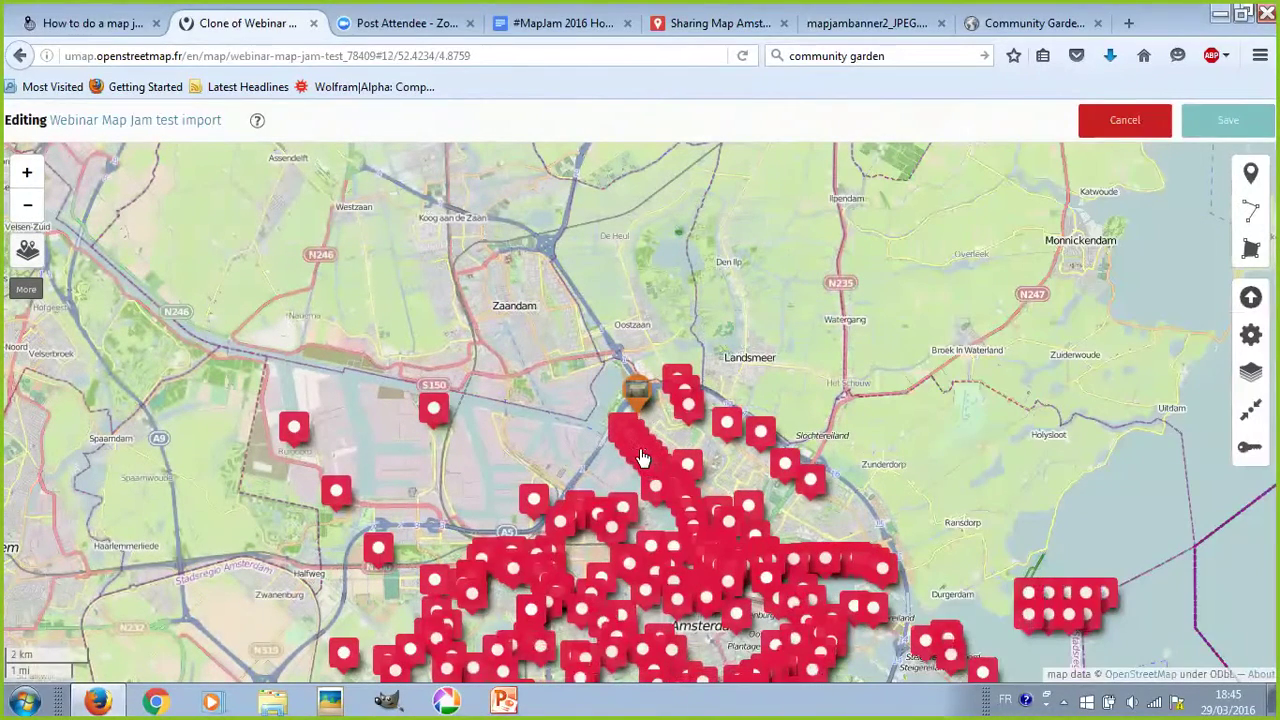
- Move the Crowdfunding - Voordekunst marker into Community gardens and save the map
left_click(655, 462)
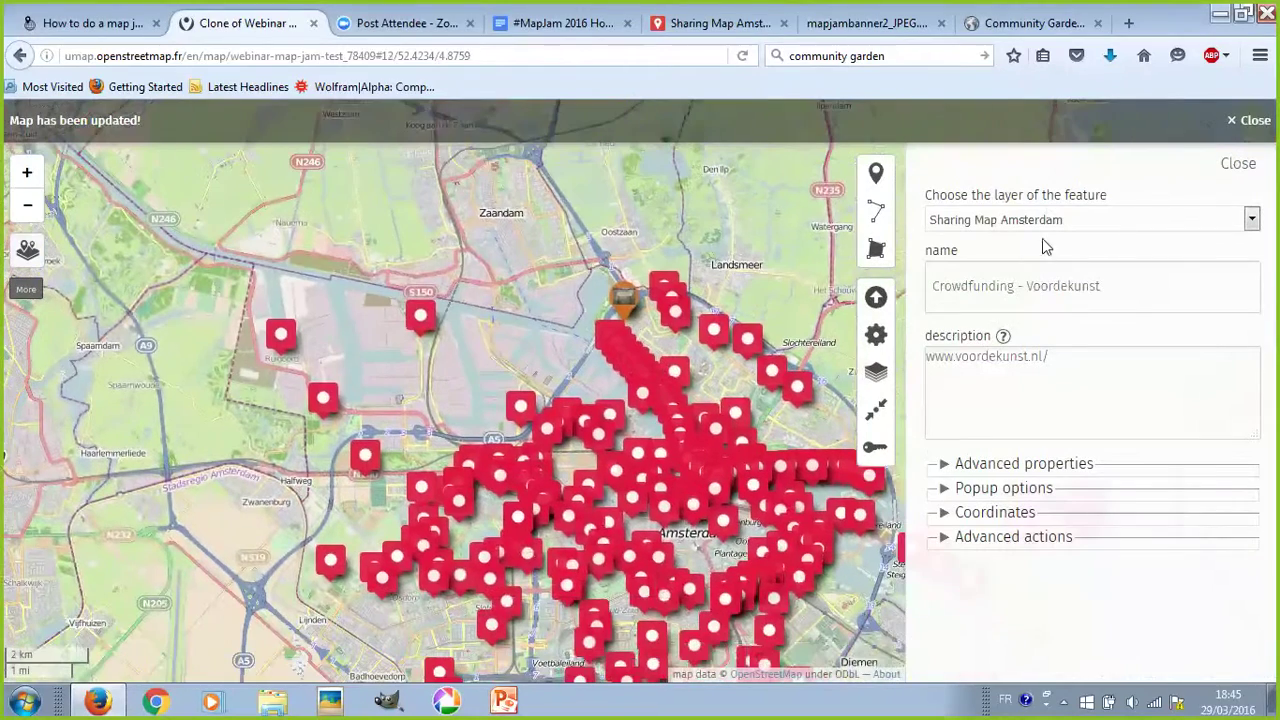
left_click(1060, 222)
left_click(985, 242)
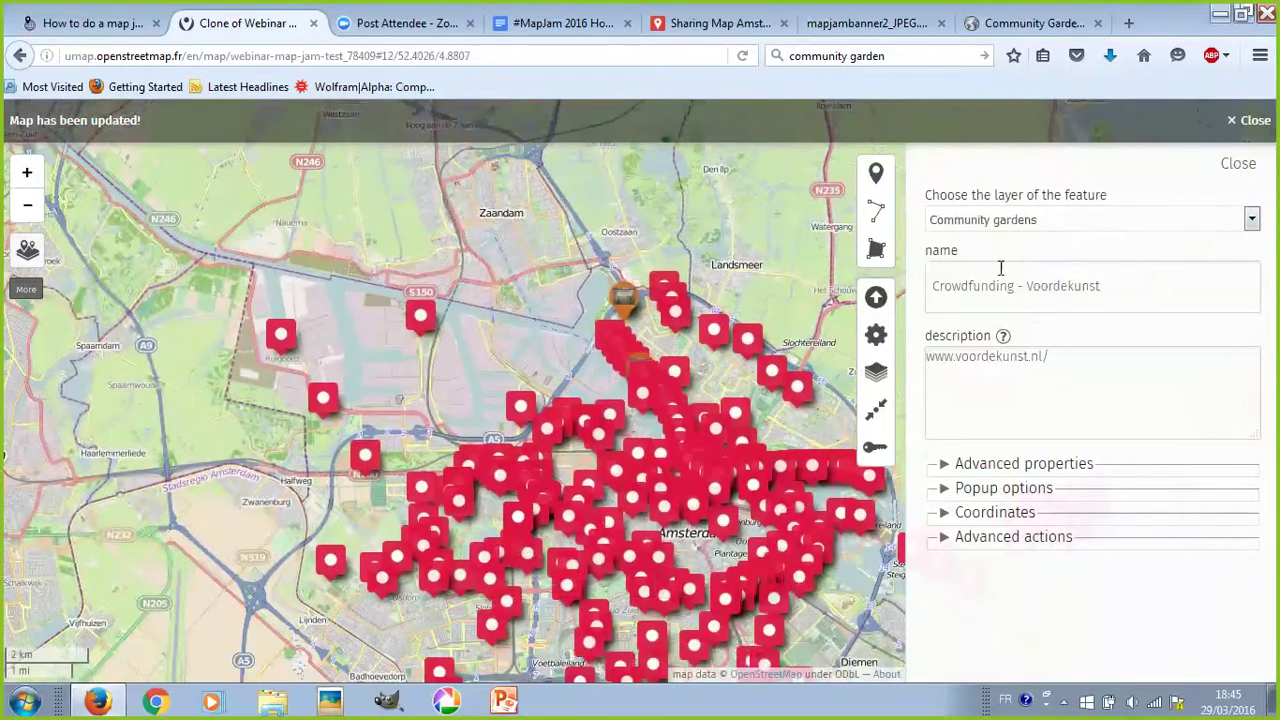
left_click(1214, 124)
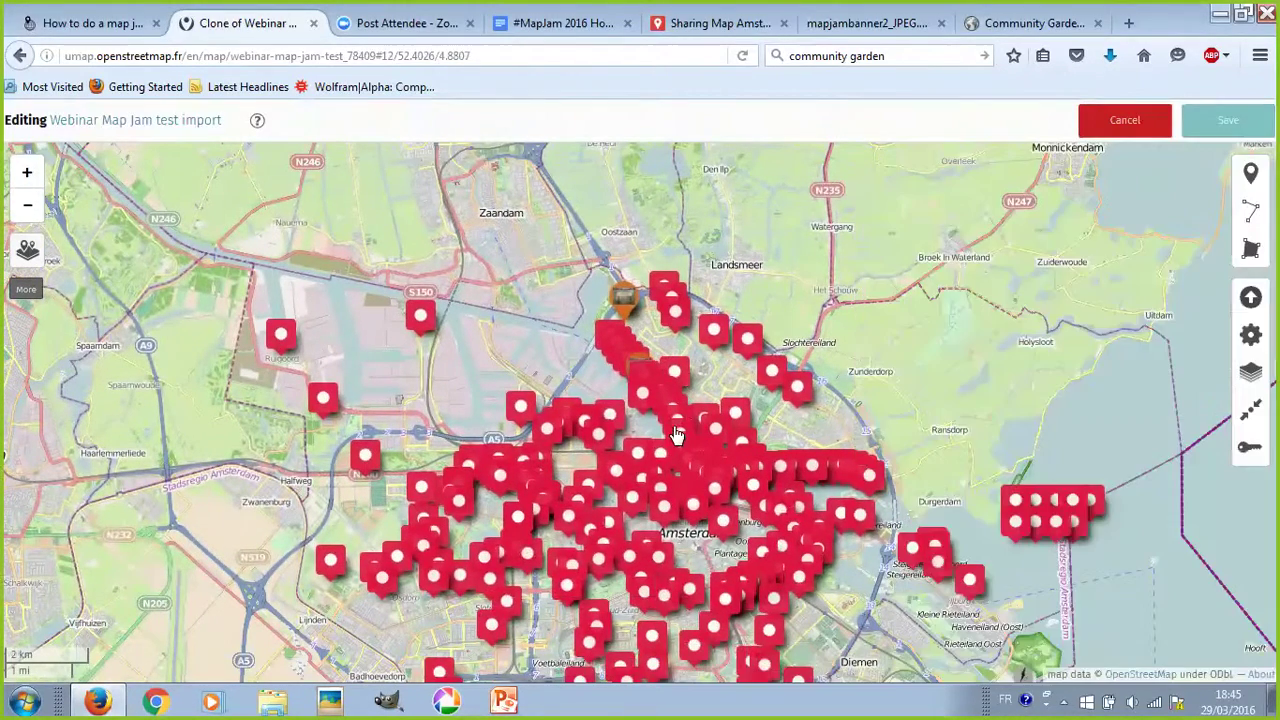
left_click(698, 436)
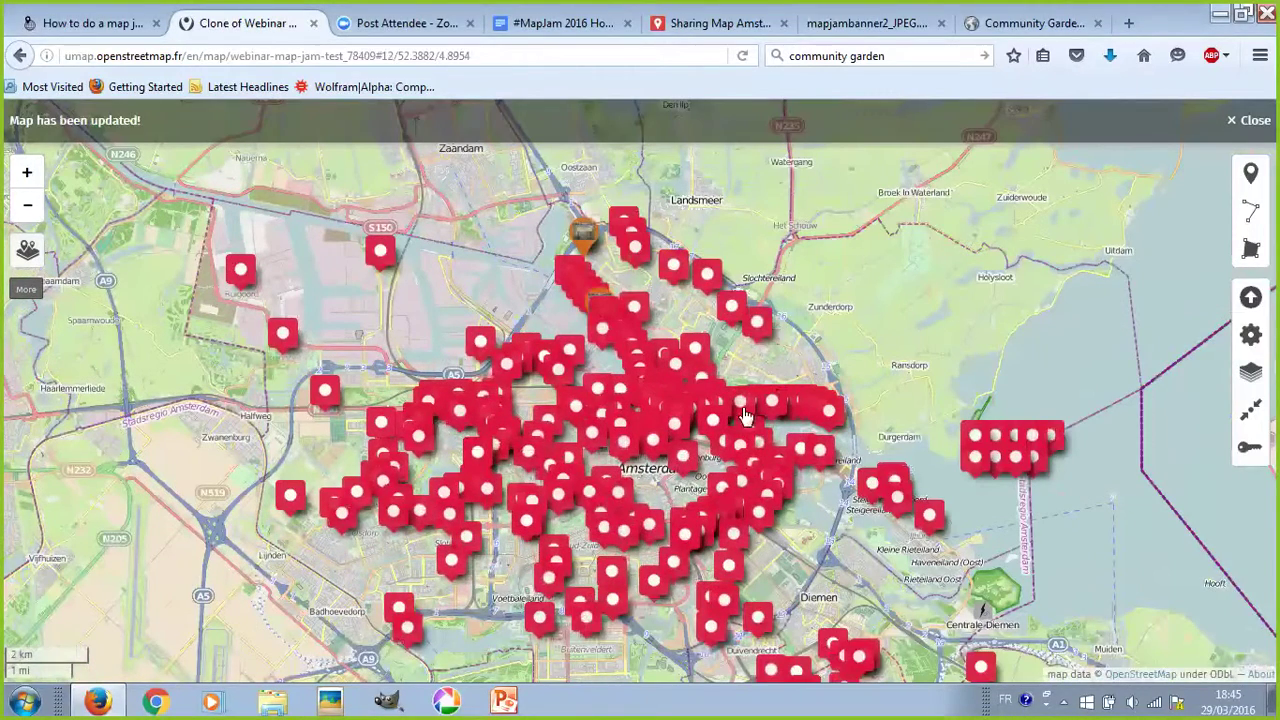
- Colour the Sharing Map Amsterdam layer DarkTurquoise in its advanced properties
mouse_move(28, 250)
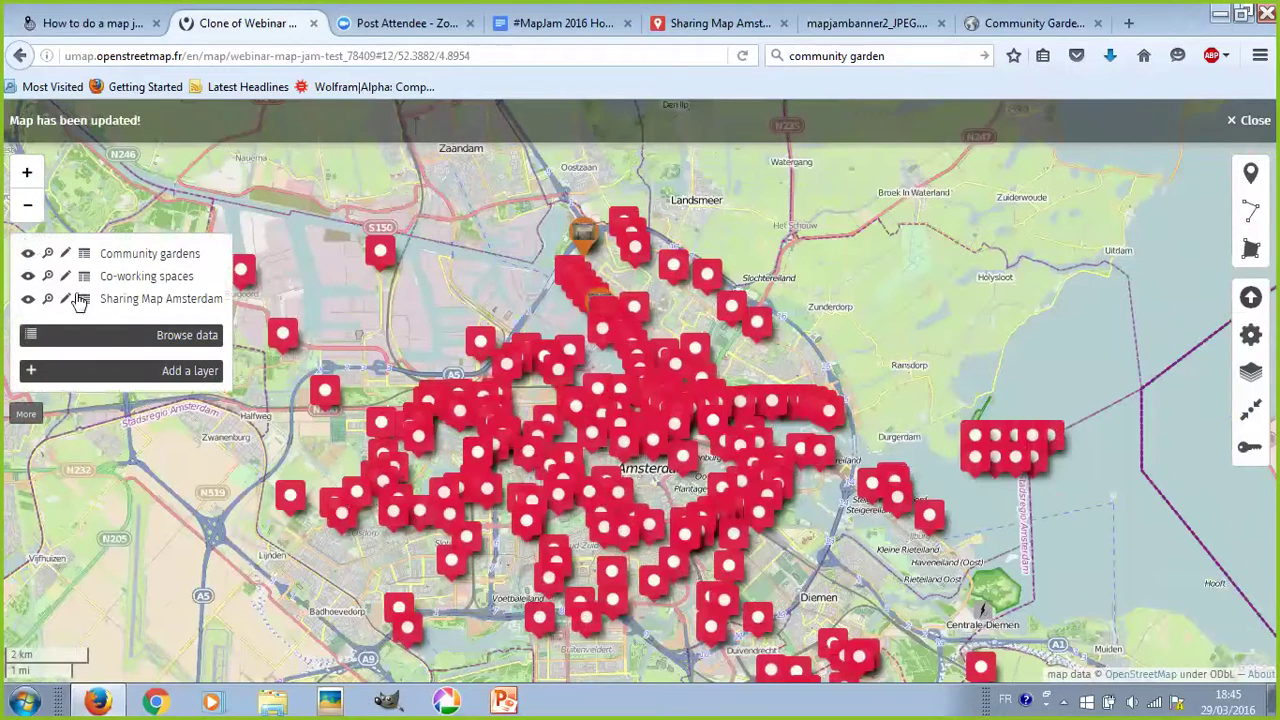
left_click(64, 302)
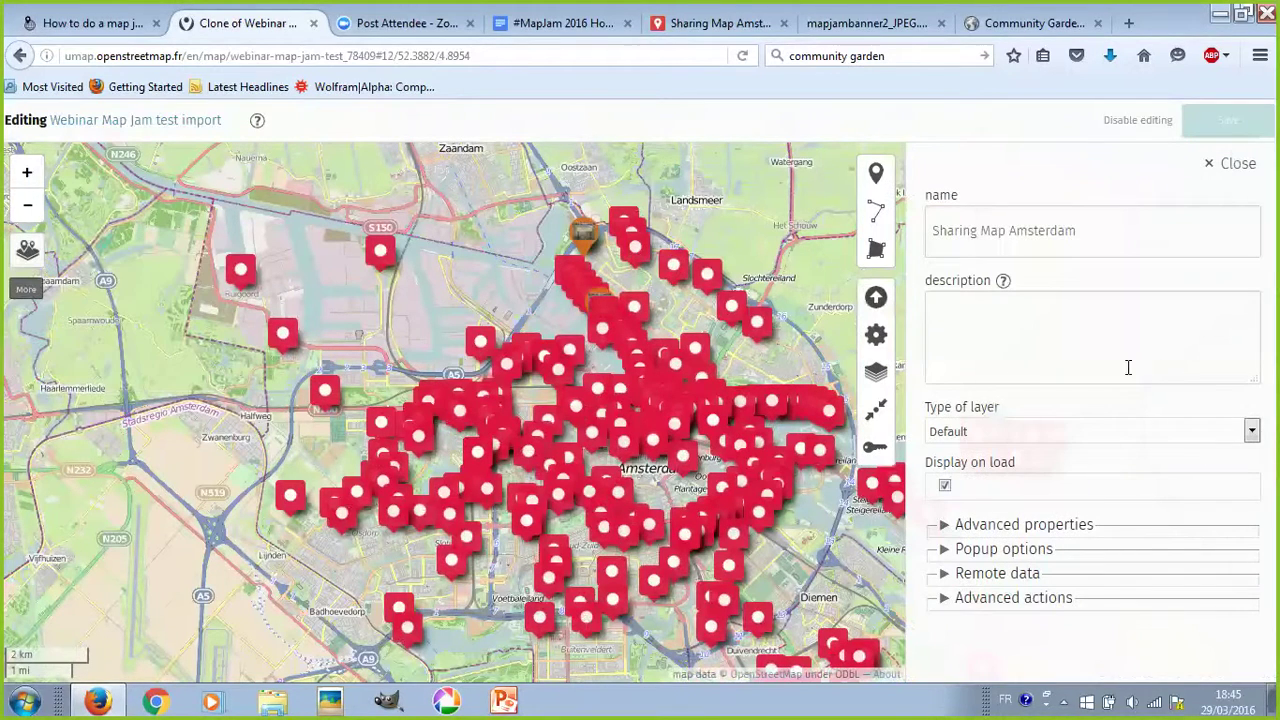
left_click(1020, 524)
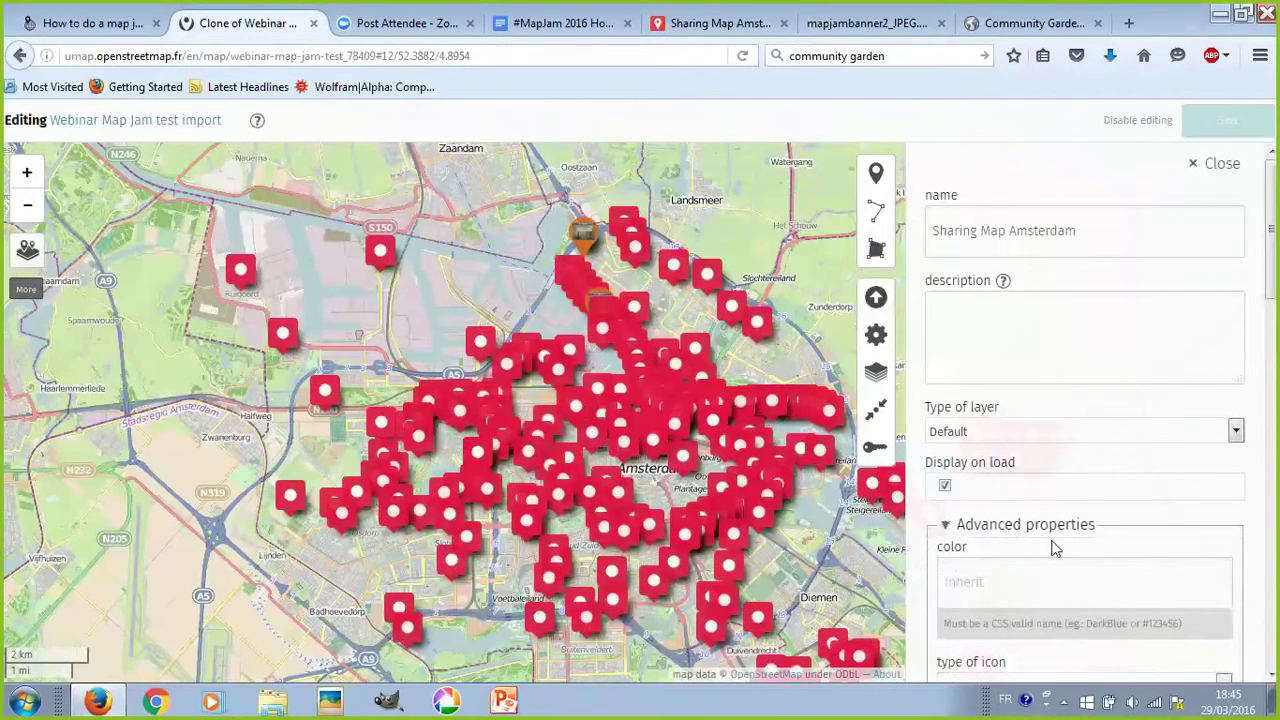
left_click(1034, 565)
scroll(1038, 568, "down", 3)
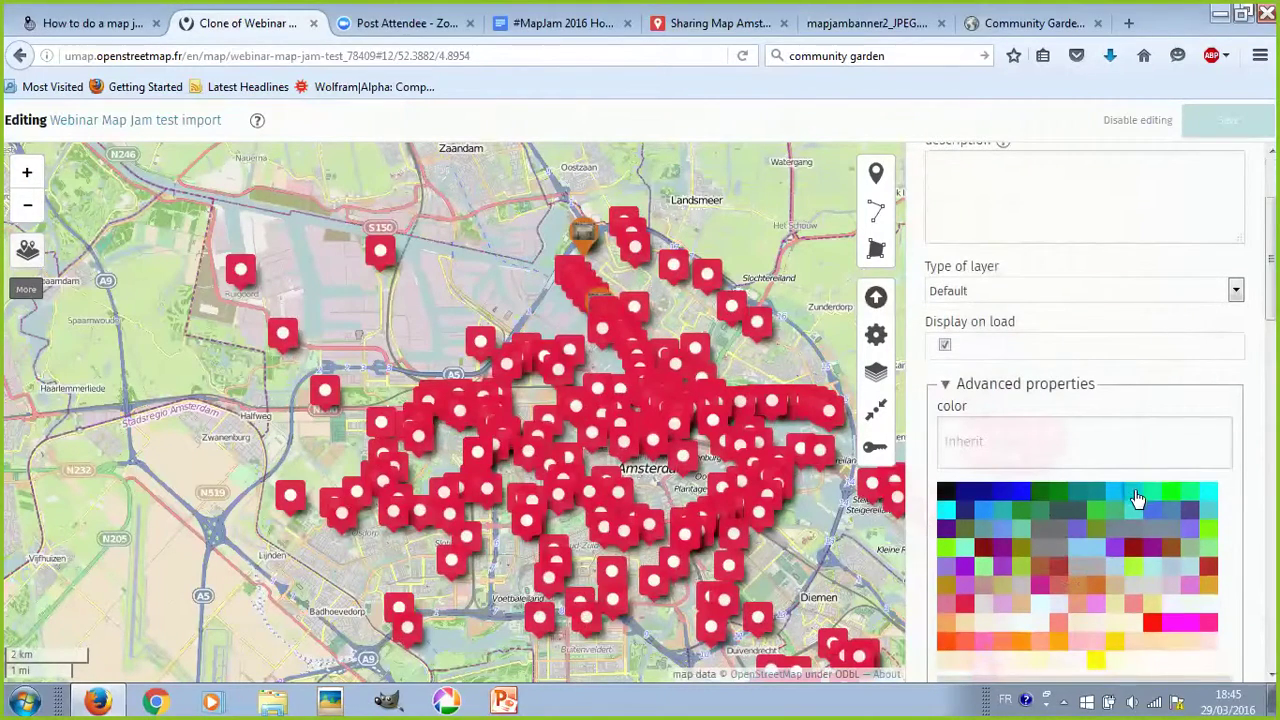
left_click(1167, 491)
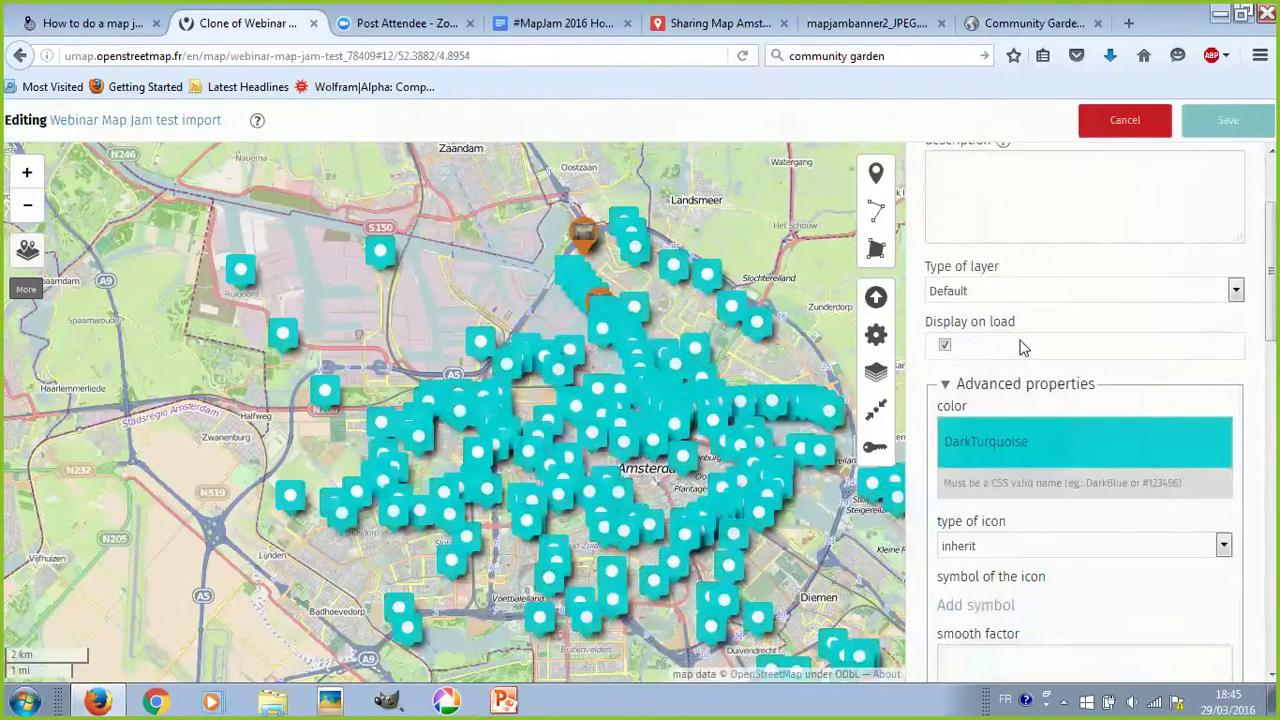
scroll(1027, 300, "up", 3)
- Set the Sharing Map Amsterdam layer type to Clustered and save
left_click(1040, 431)
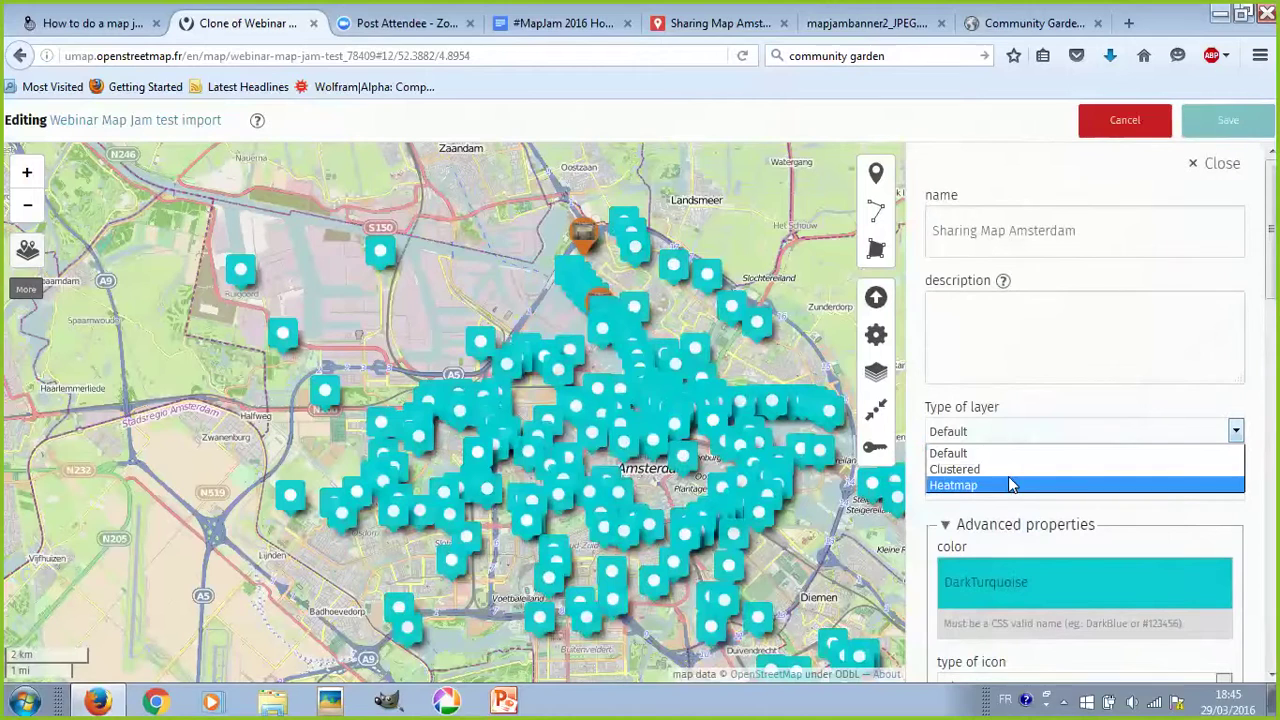
left_click(1080, 403)
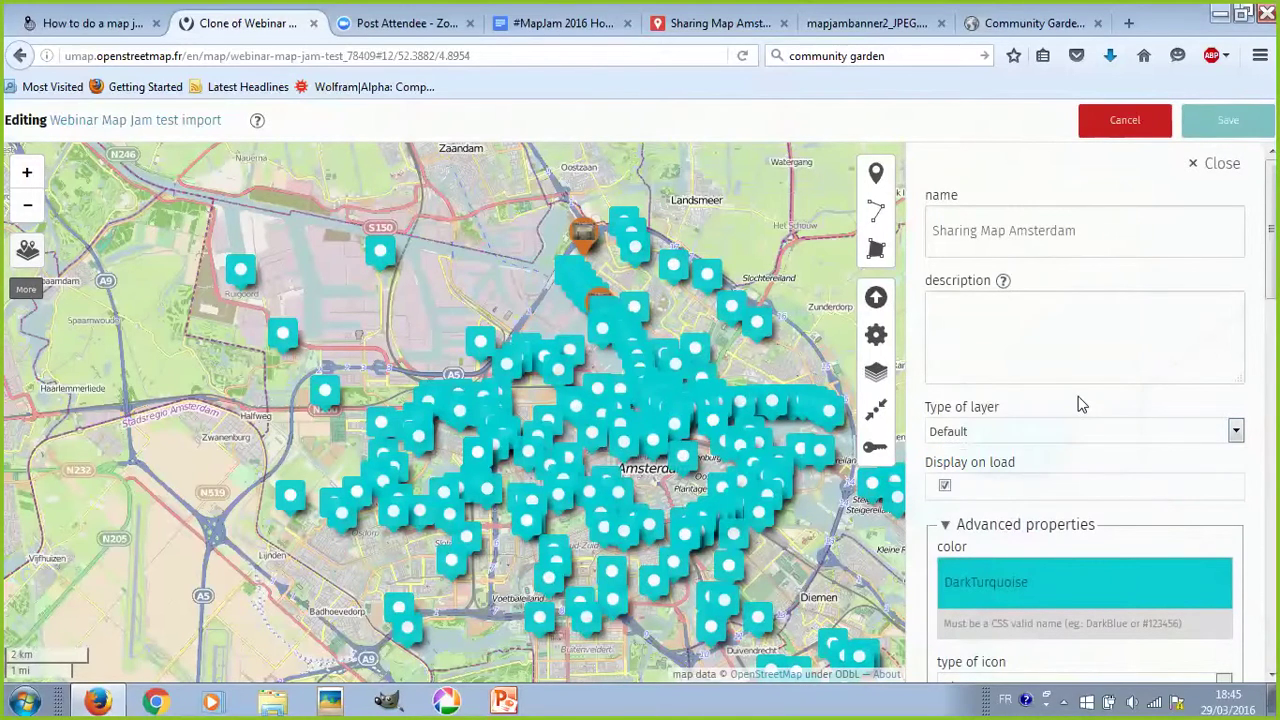
left_click(1040, 431)
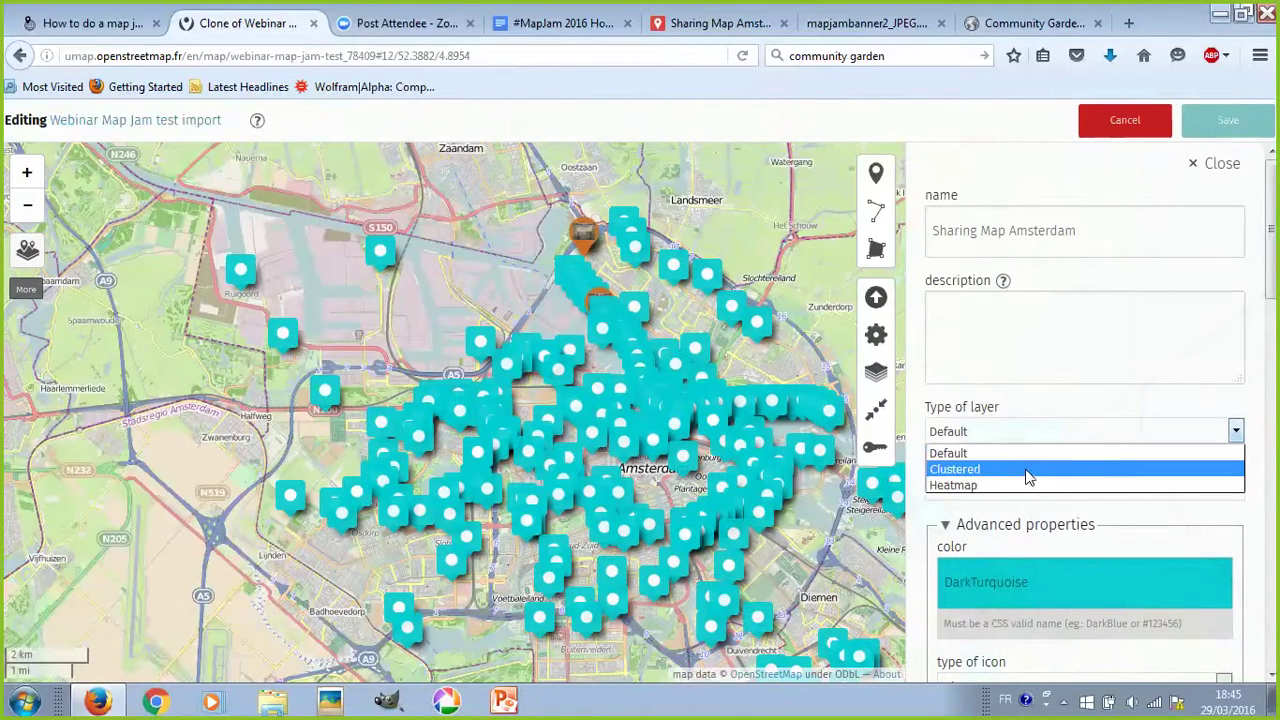
left_click(1028, 470)
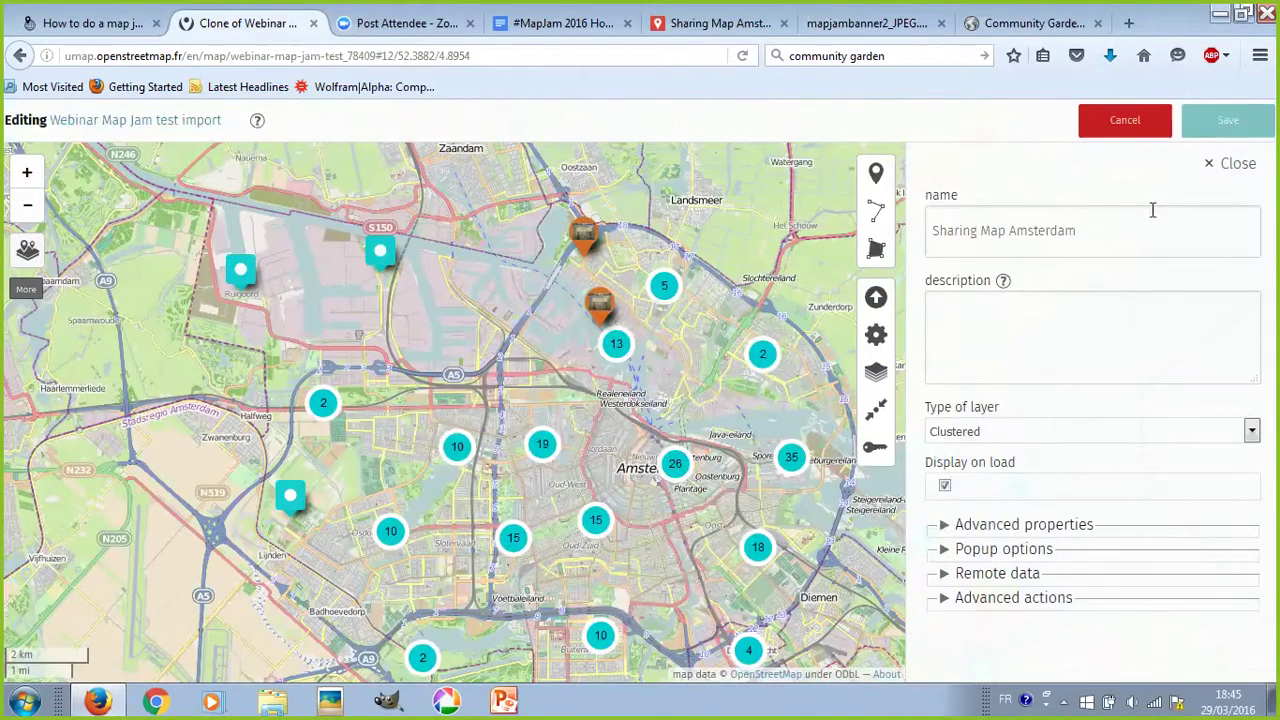
left_click(1228, 120)
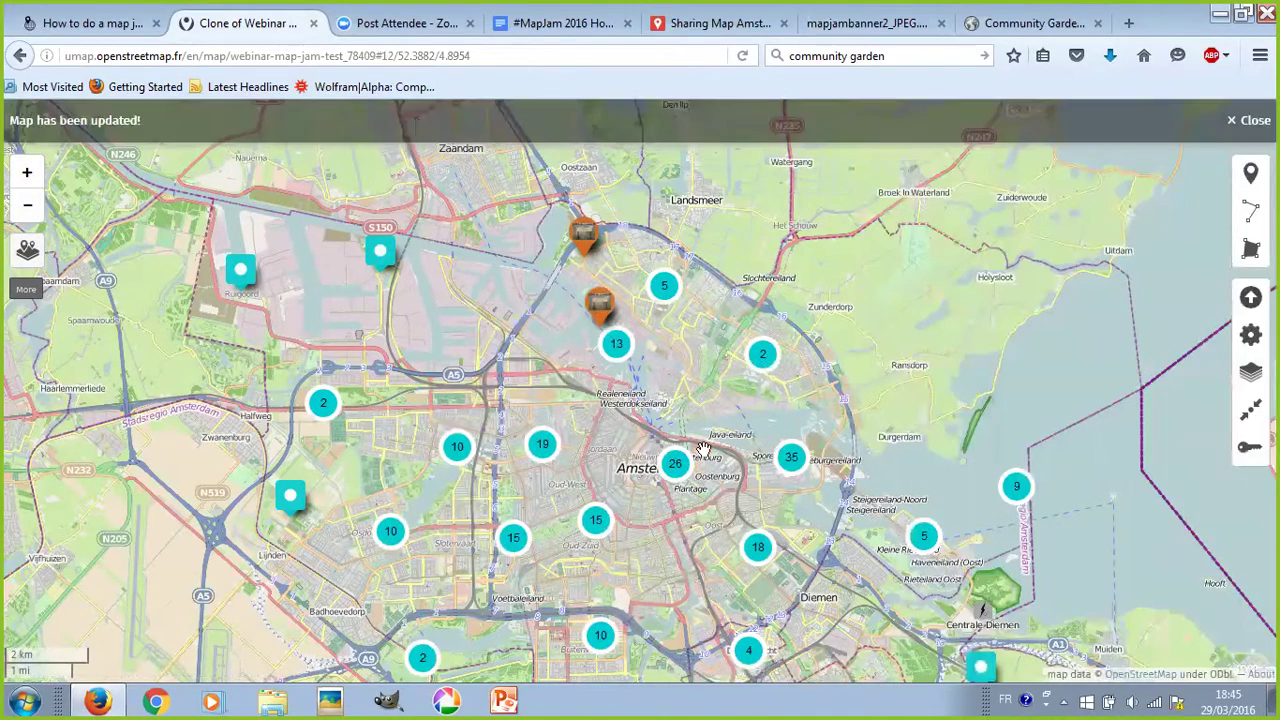
- Zoom into the Amsterdam clusters and split a '2' cluster into its individual markers
scroll(703, 450, "up", 1)
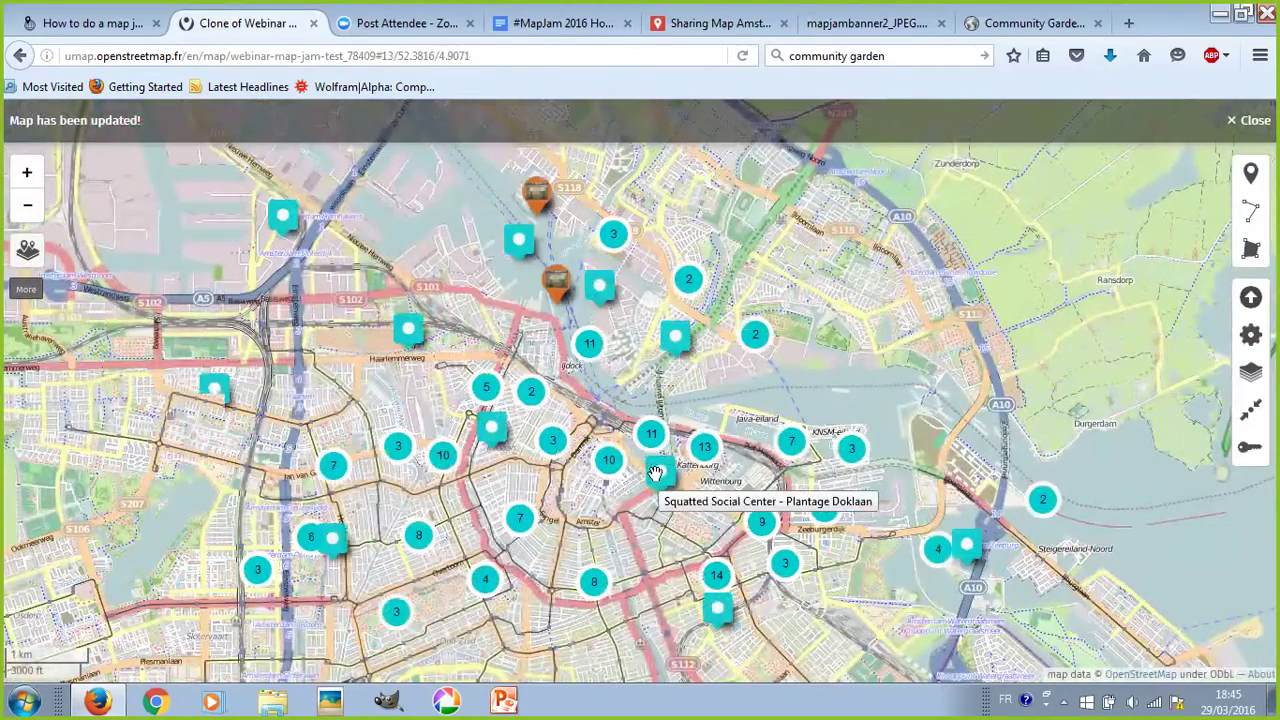
scroll(656, 475, "down", 2)
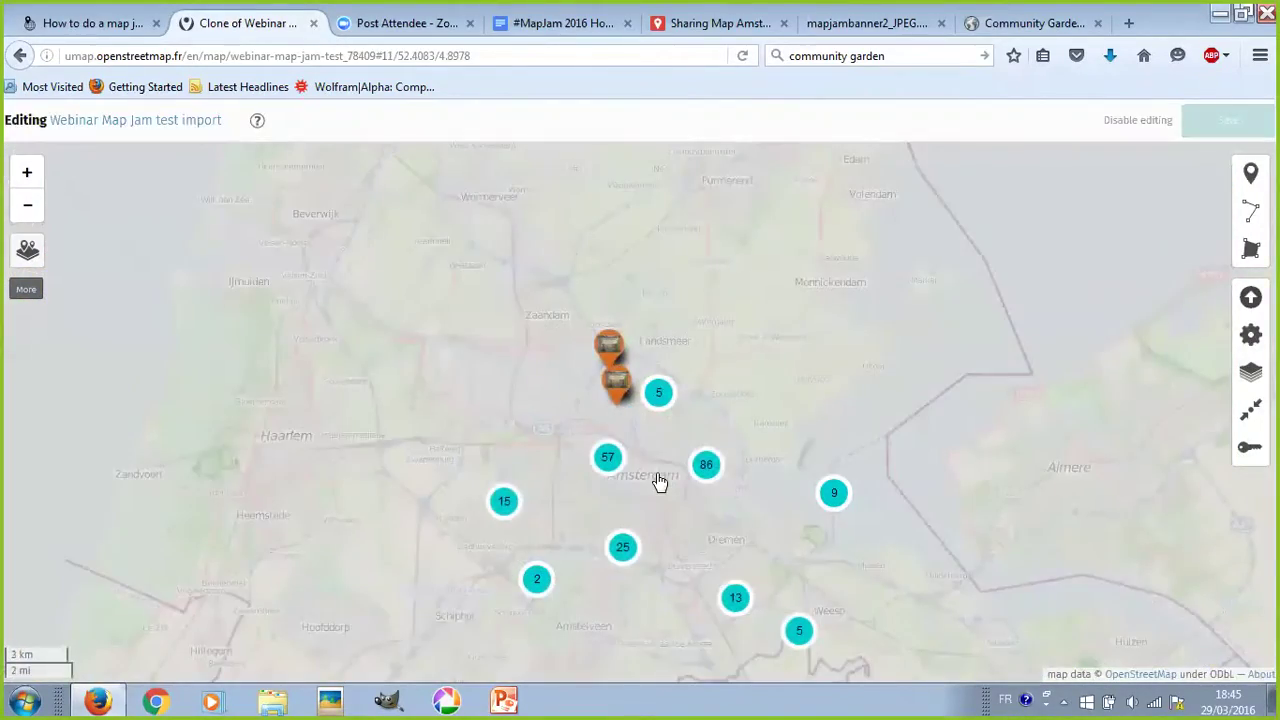
scroll(657, 478, "up", 1)
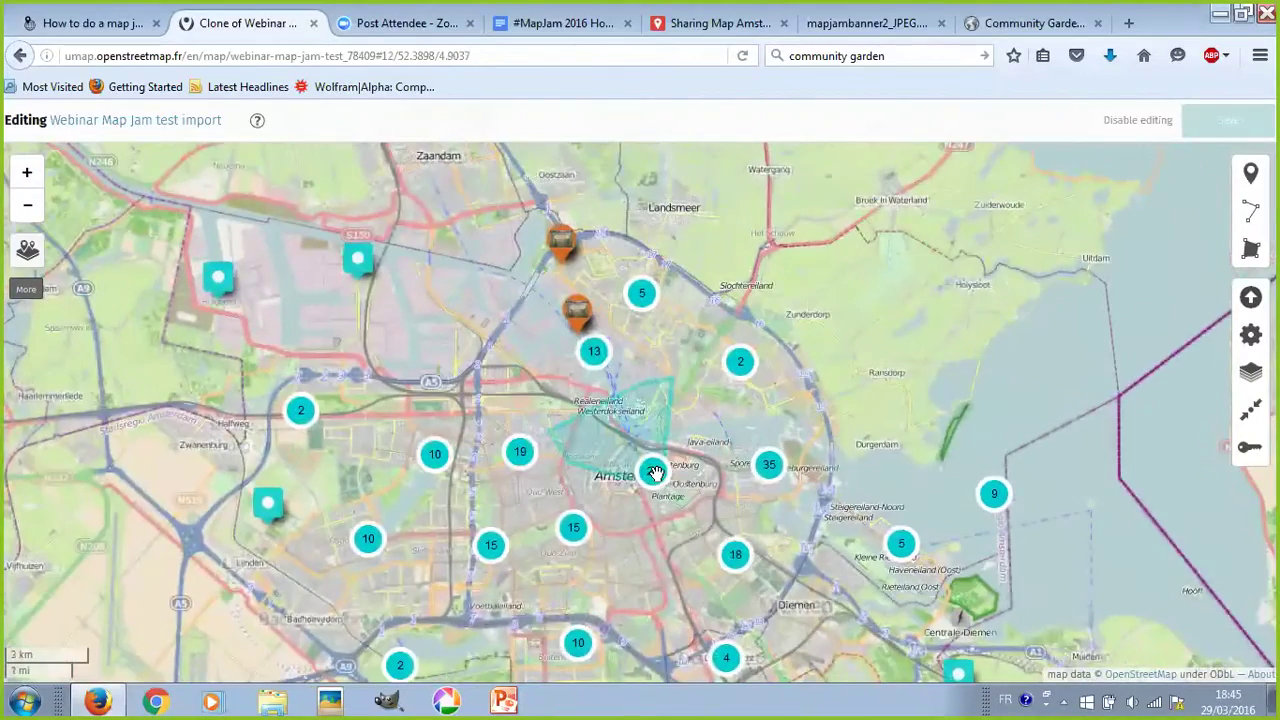
scroll(652, 470, "up", 1)
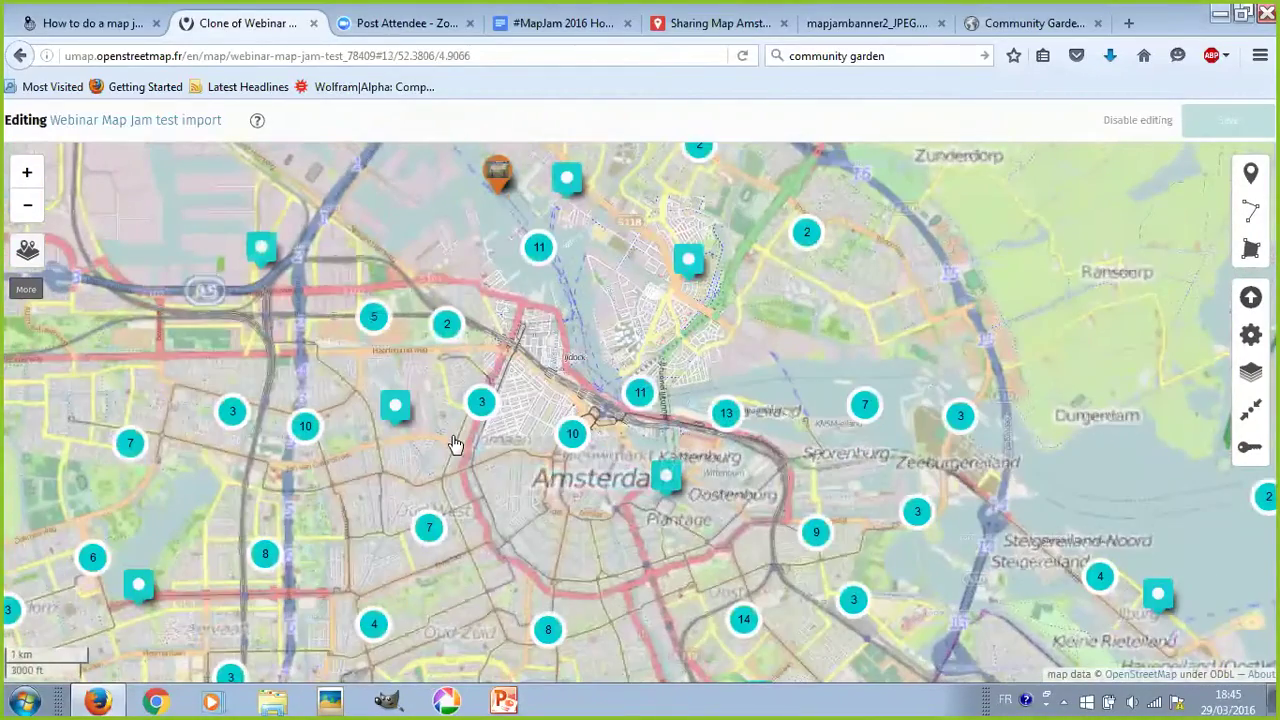
scroll(466, 452, "up", 1)
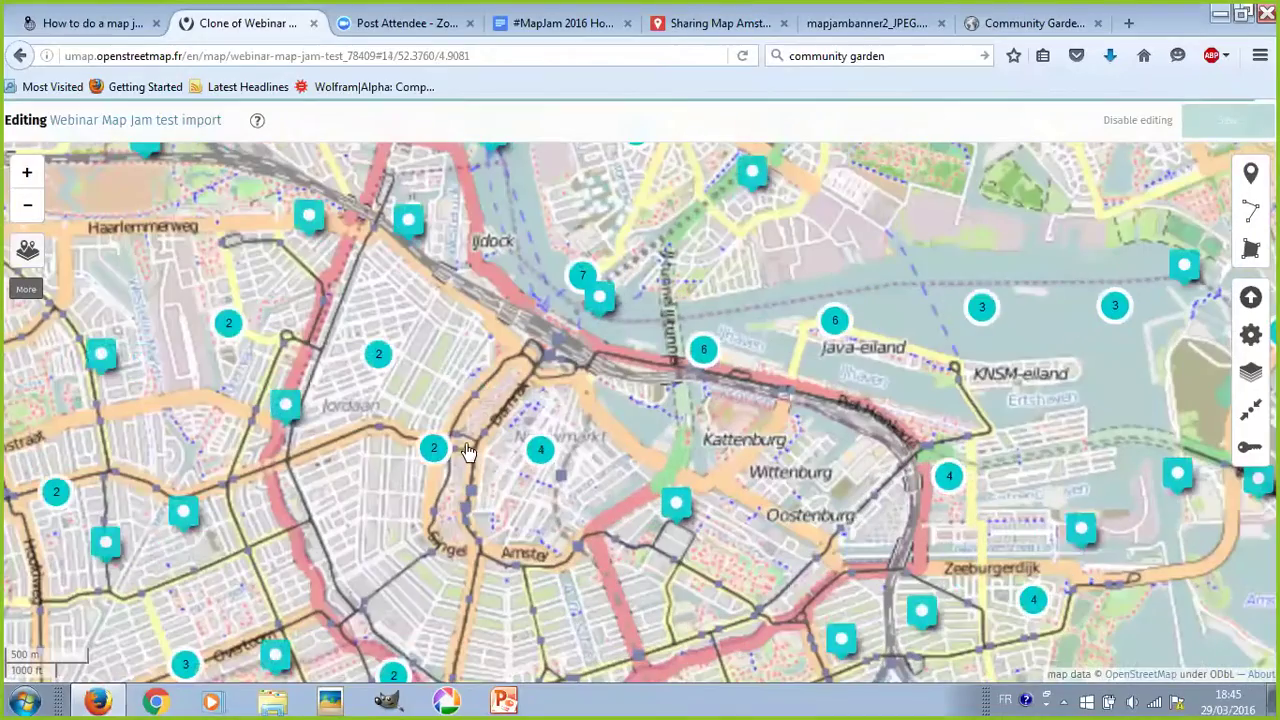
scroll(466, 452, "up", 1)
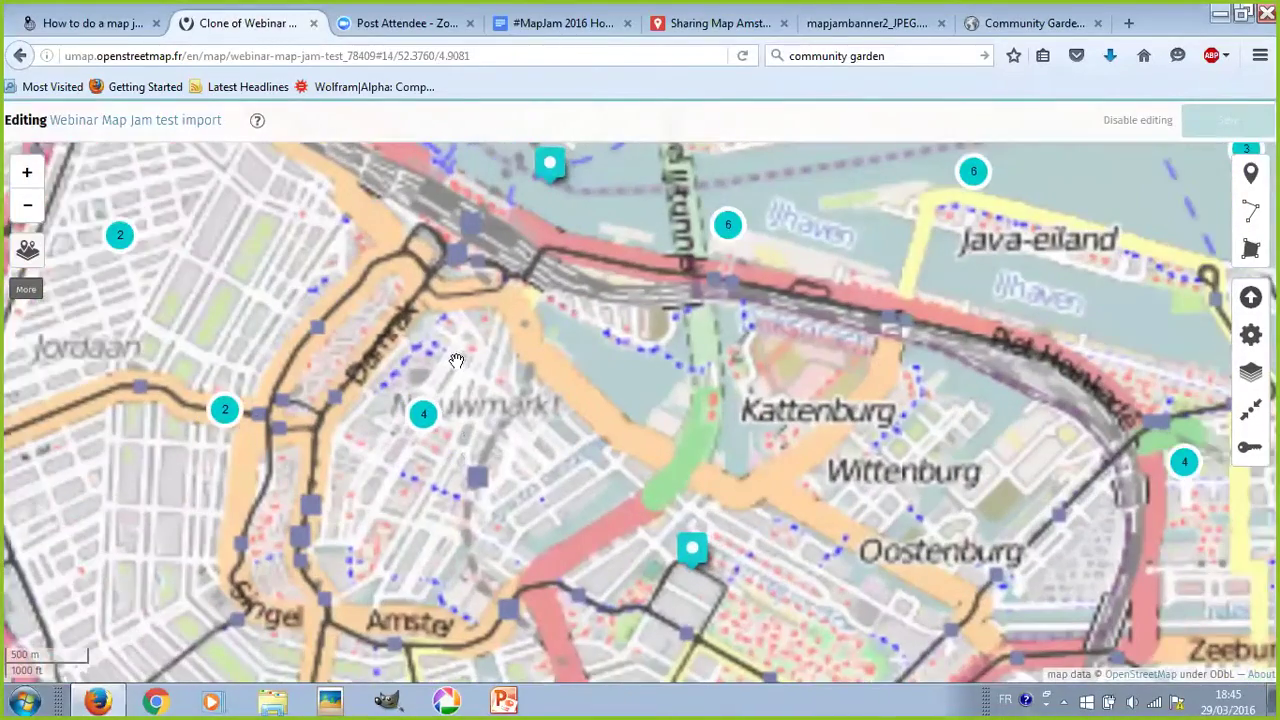
scroll(466, 445, "up", 1)
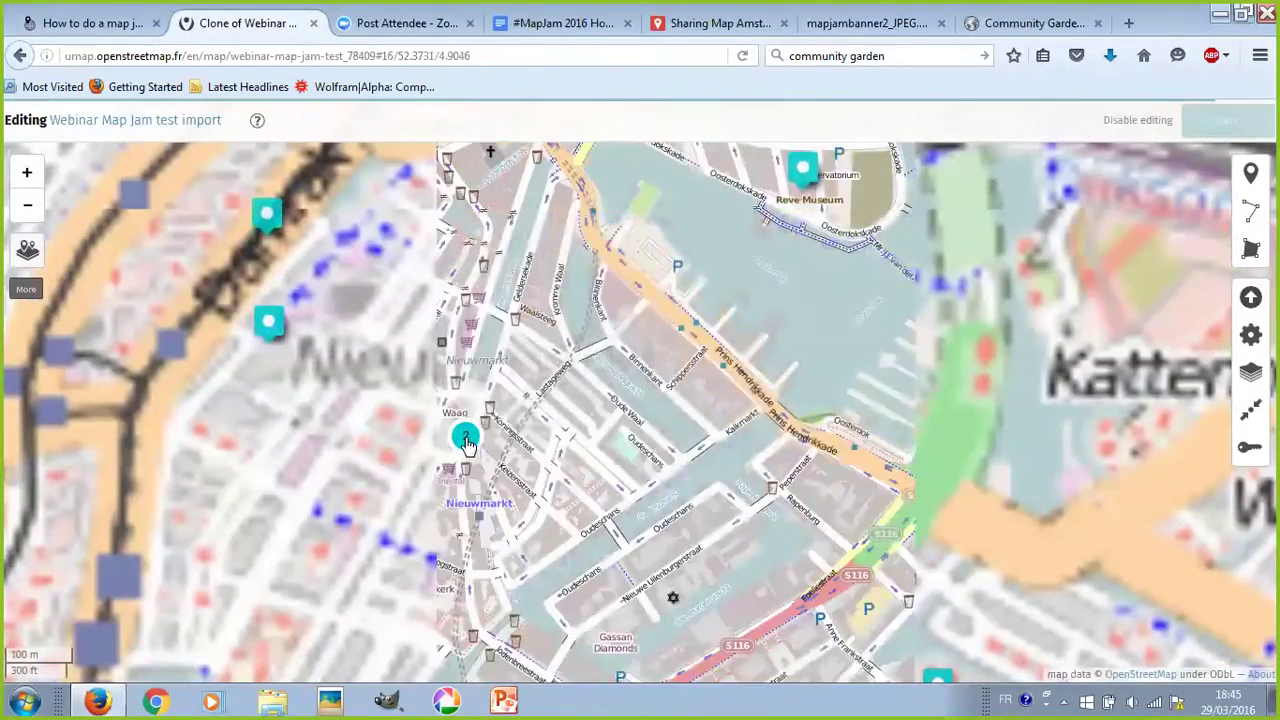
left_click(466, 440)
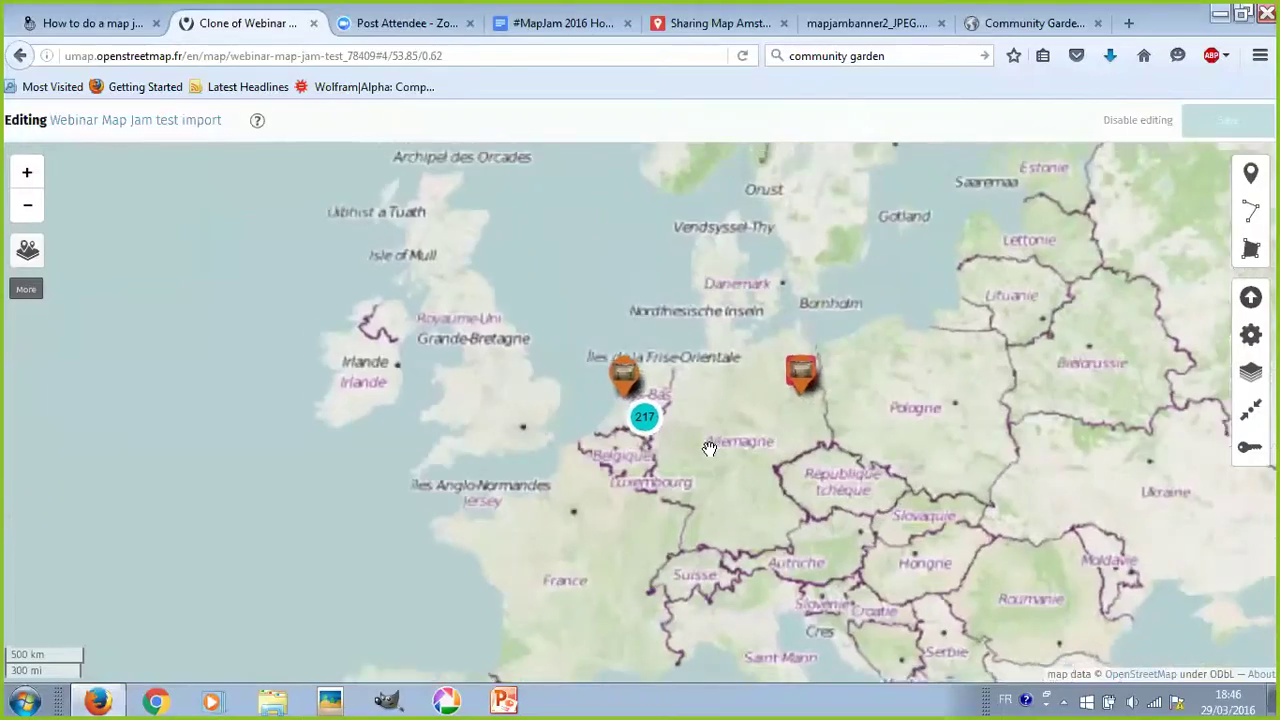
- Zoom out to the Netherlands view where all points form one 217 cluster
scroll(500, 371, "down", 1)
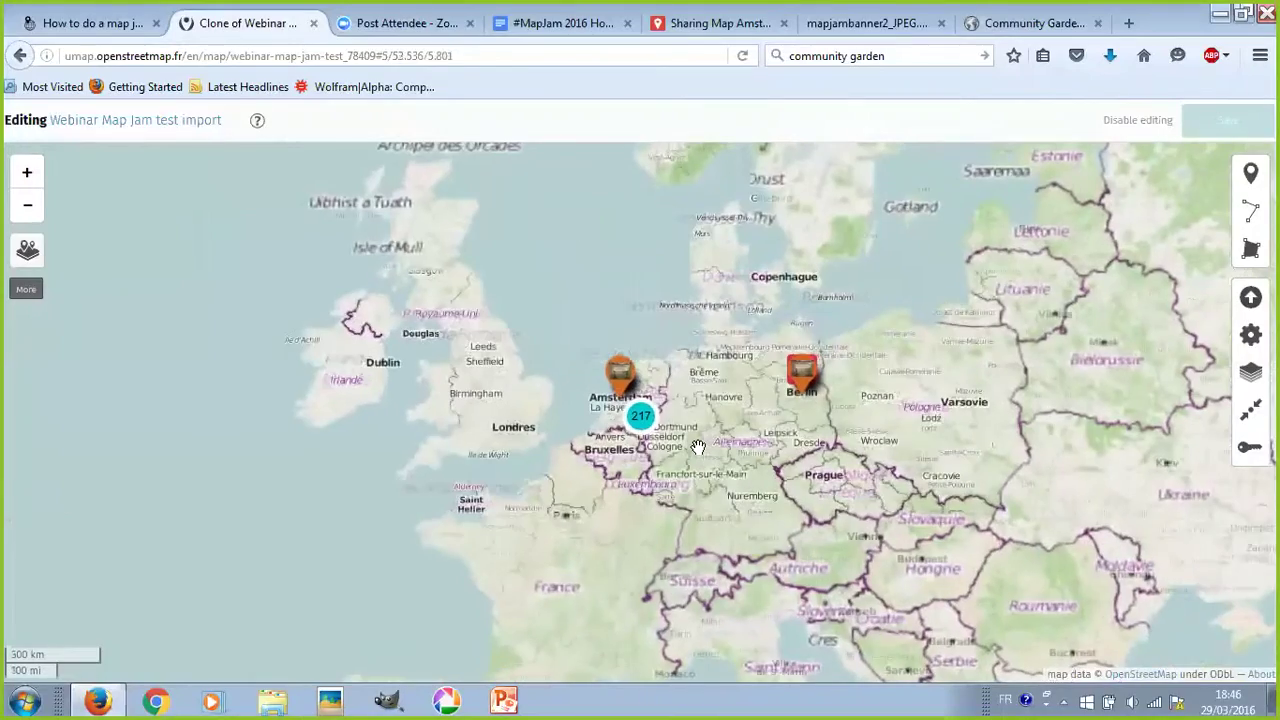
scroll(500, 371, "up", 1)
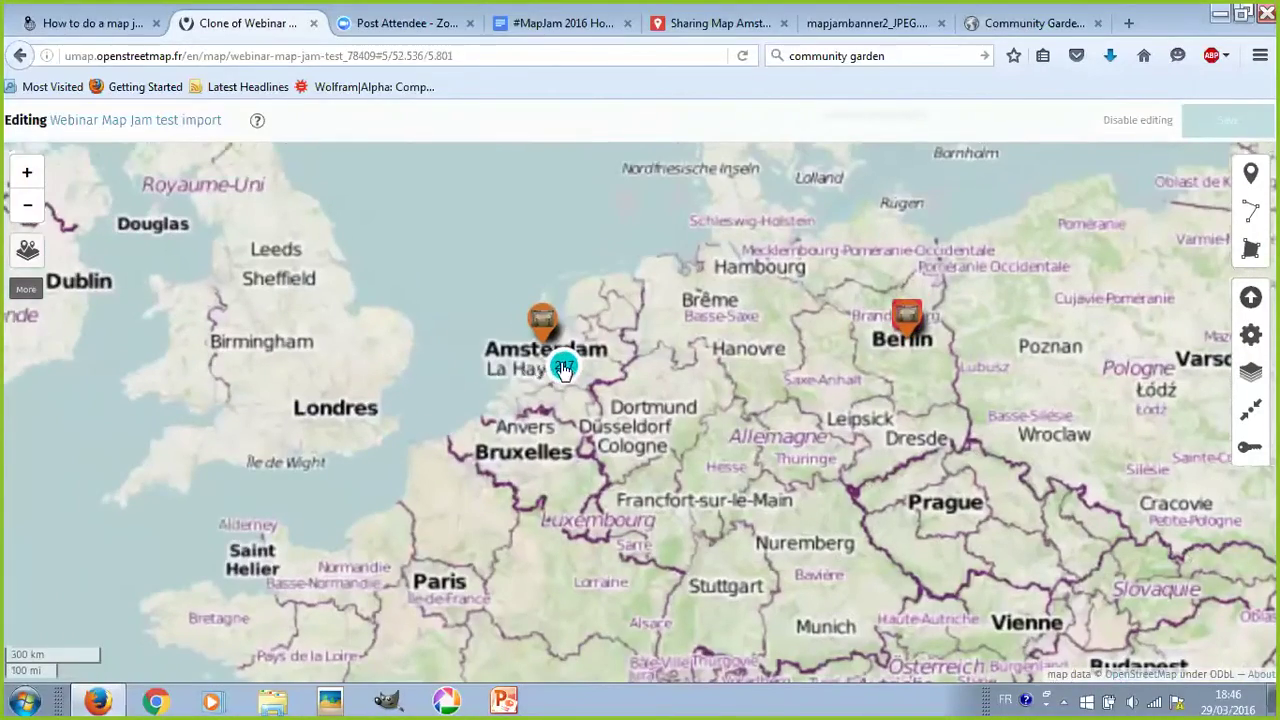
scroll(560, 372, "up", 1)
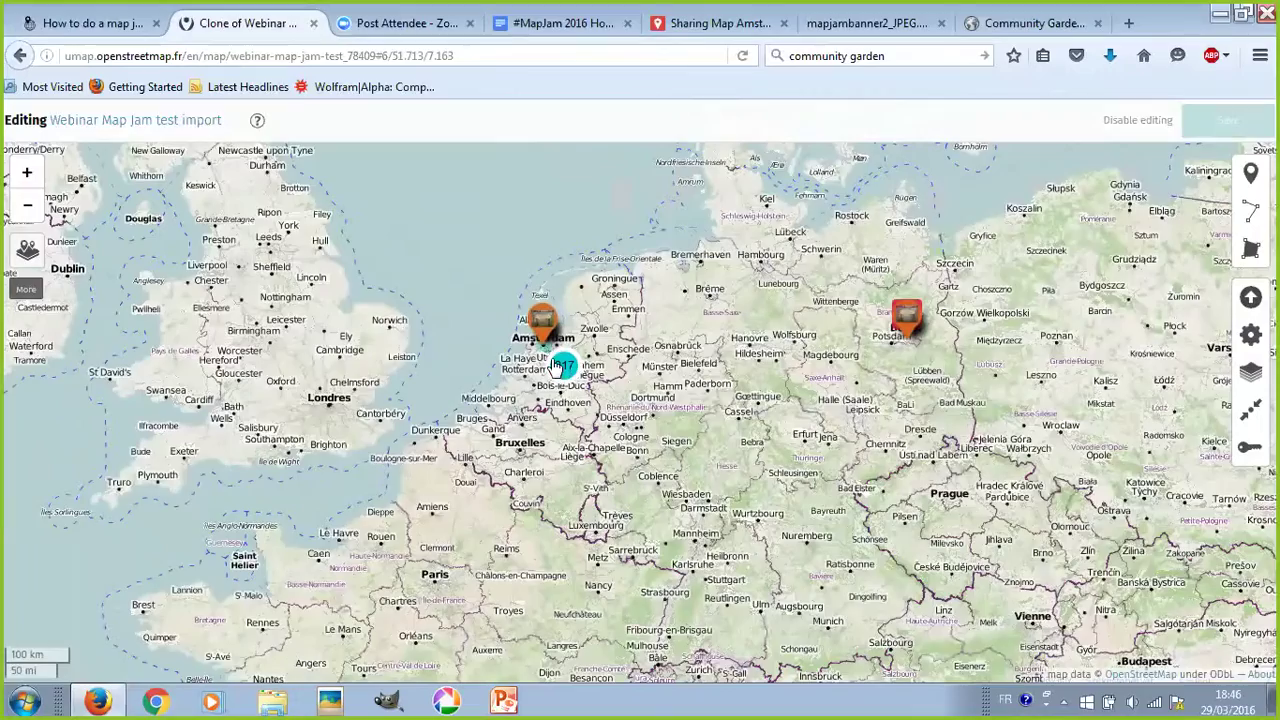
scroll(555, 365, "up", 2)
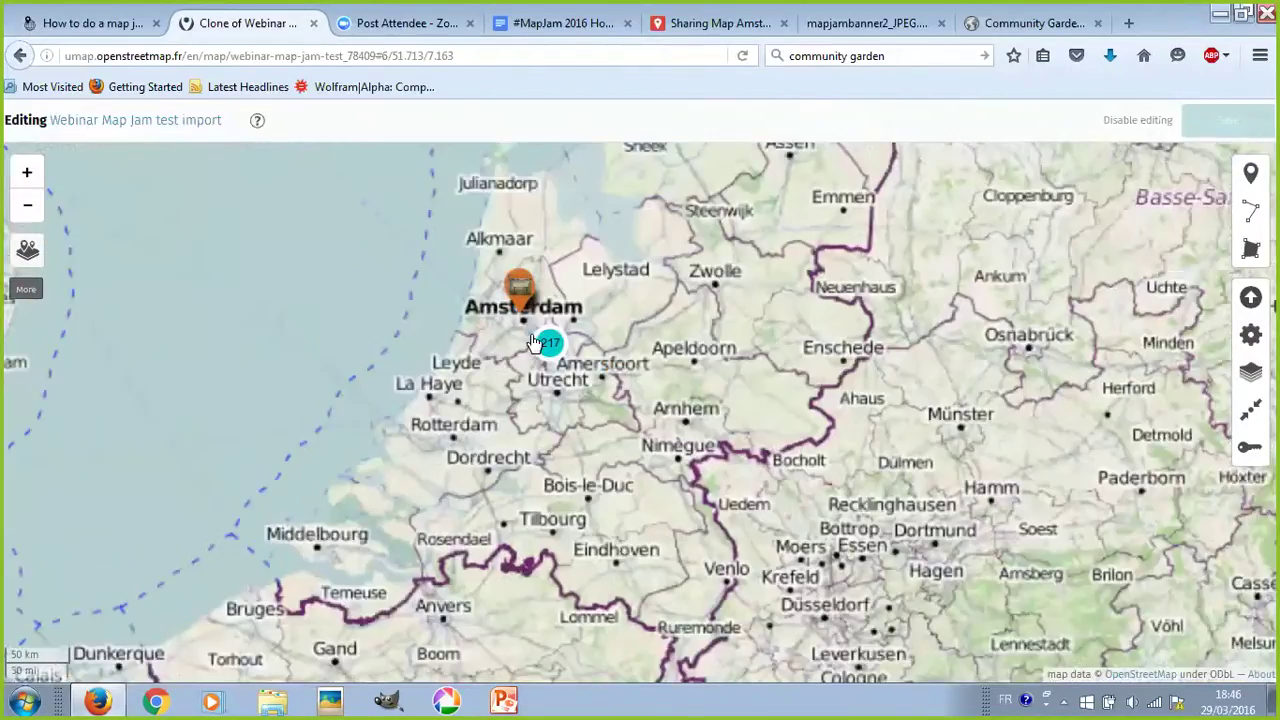
scroll(540, 330, "up", 1)
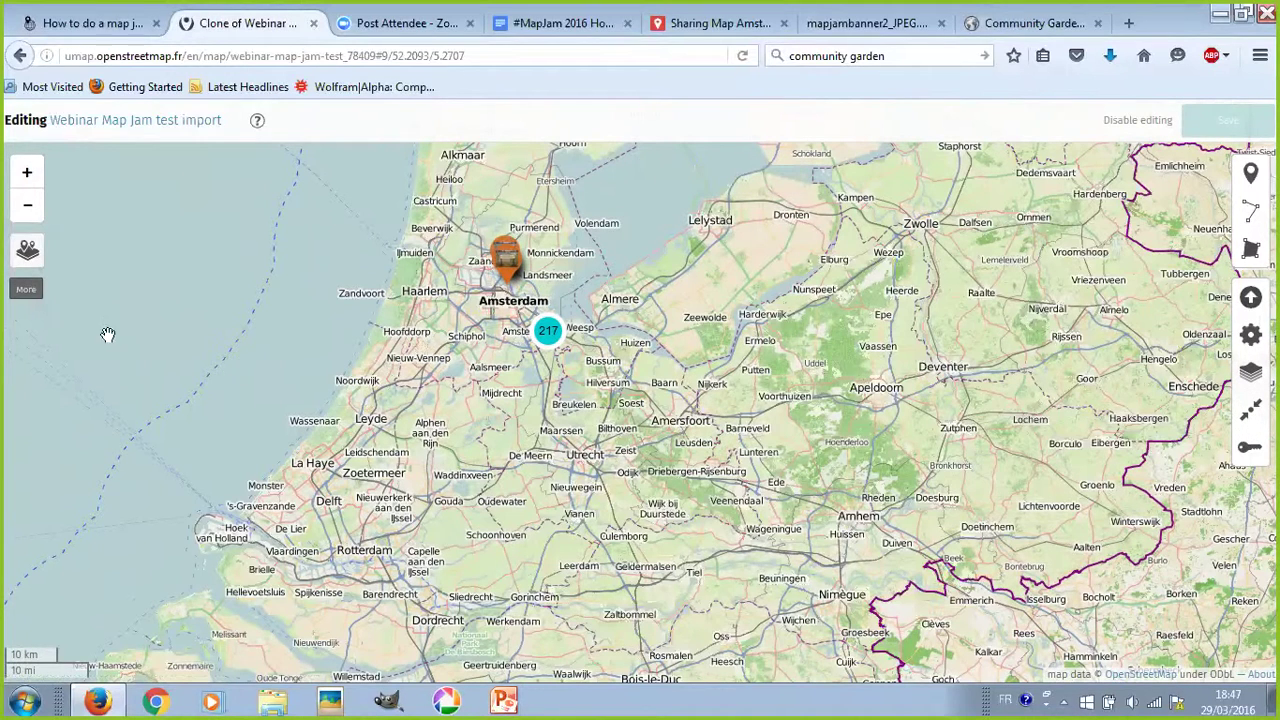
- Expand the toolbar's extra tools with More and open the map's share panel
left_click(26, 291)
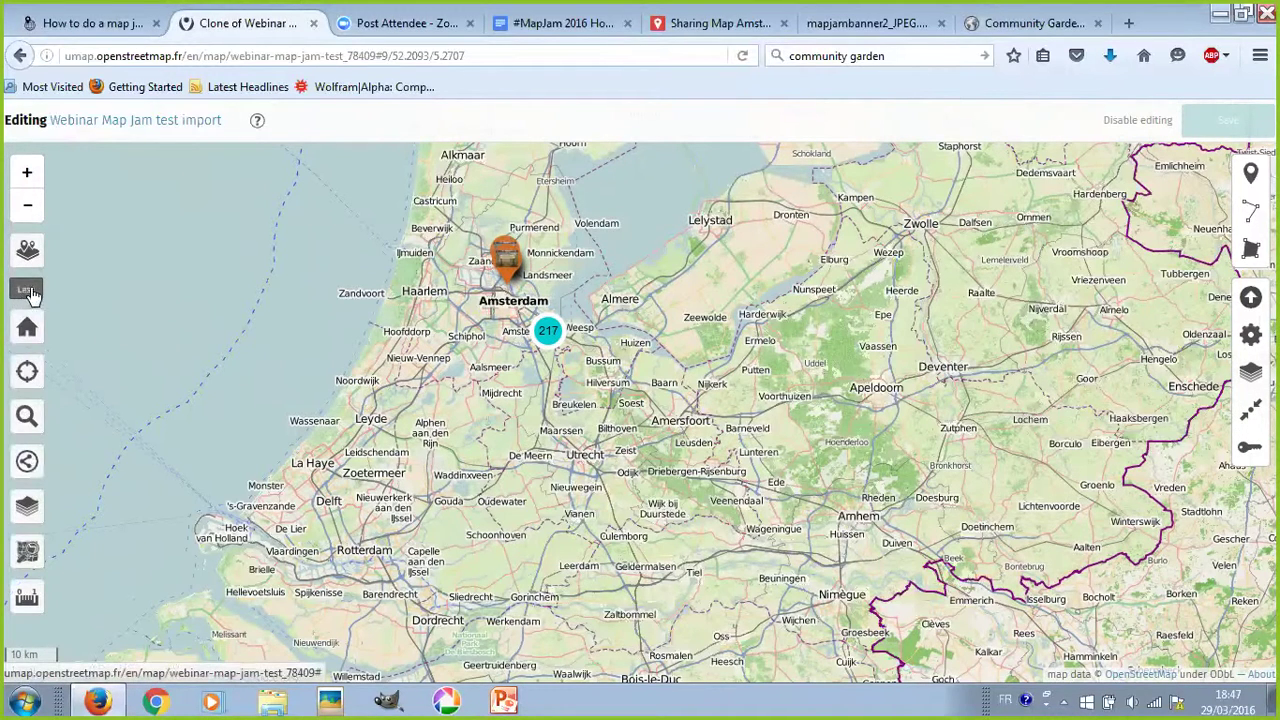
left_click(35, 292)
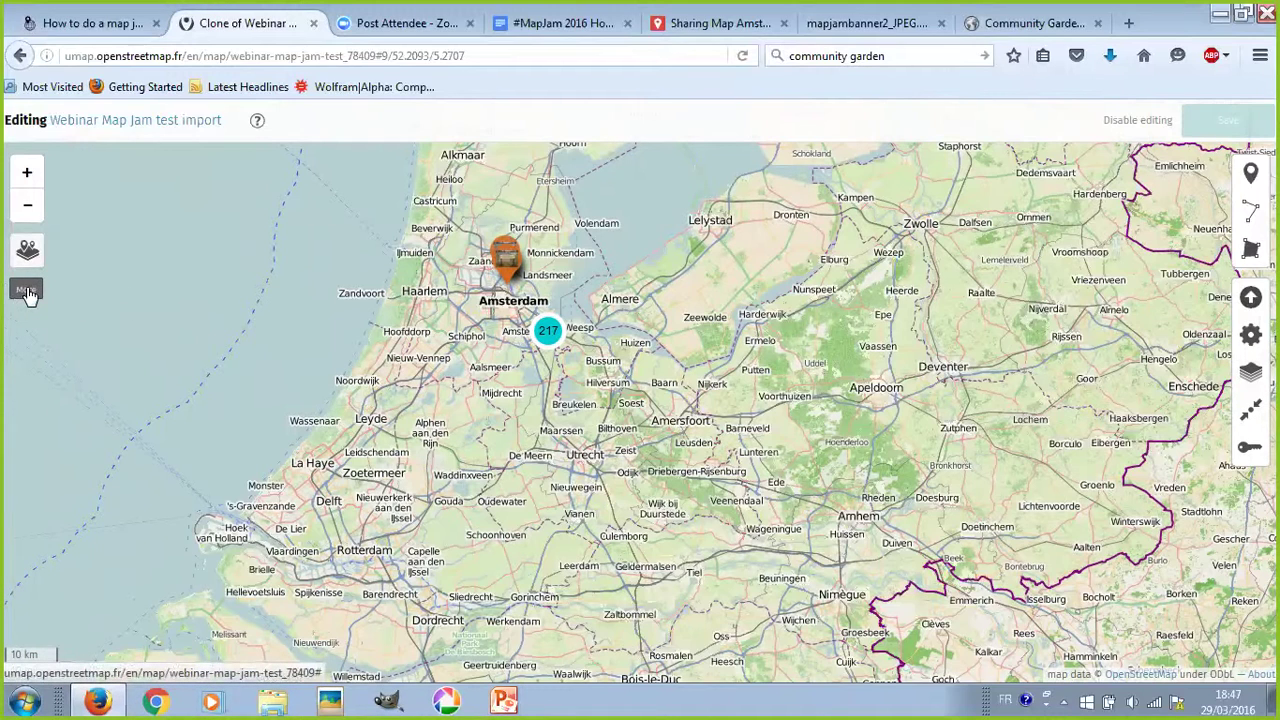
left_click(28, 291)
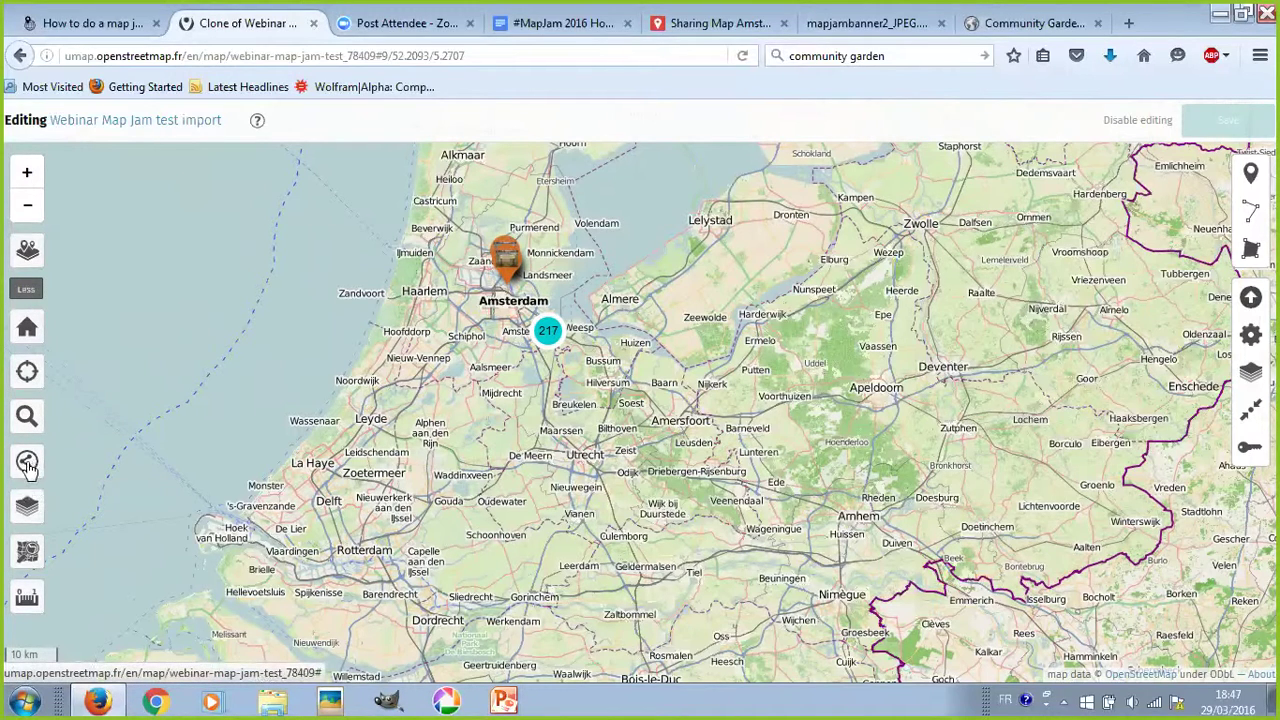
left_click(27, 464)
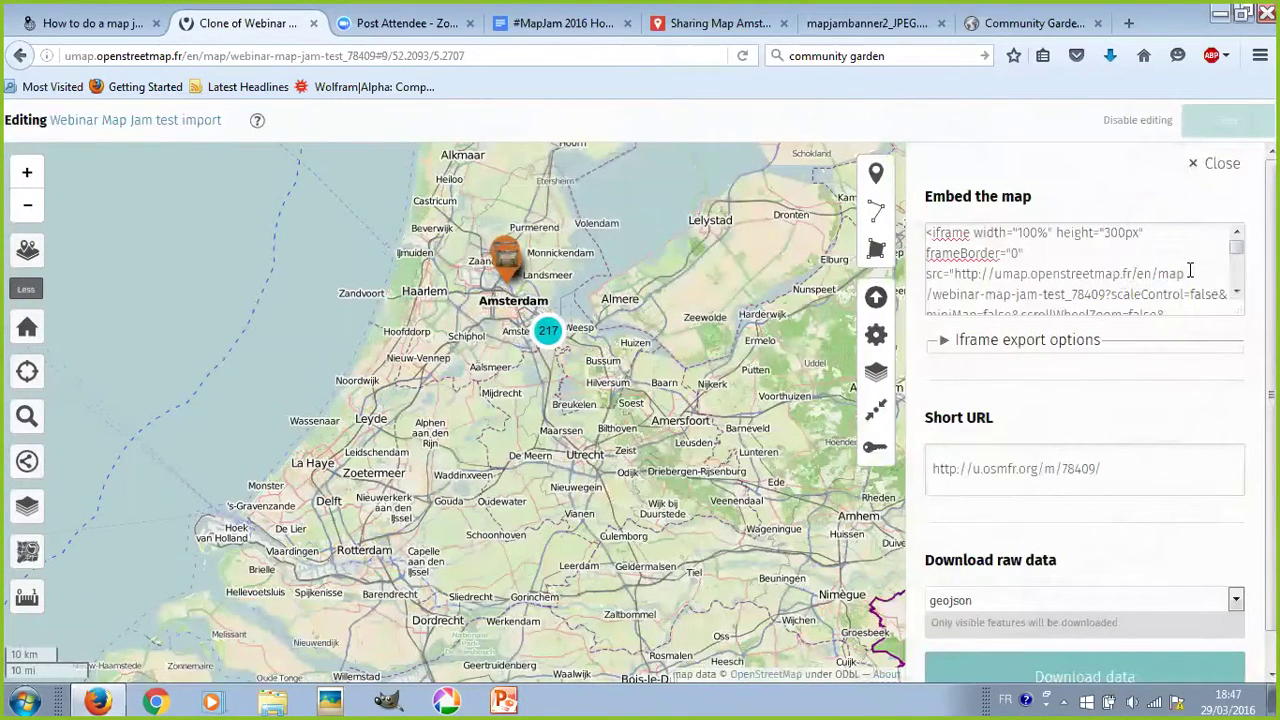
scroll(1150, 262, "down", 3)
scroll(1097, 283, "up", 3)
left_click_drag(1119, 465, 778, 462)
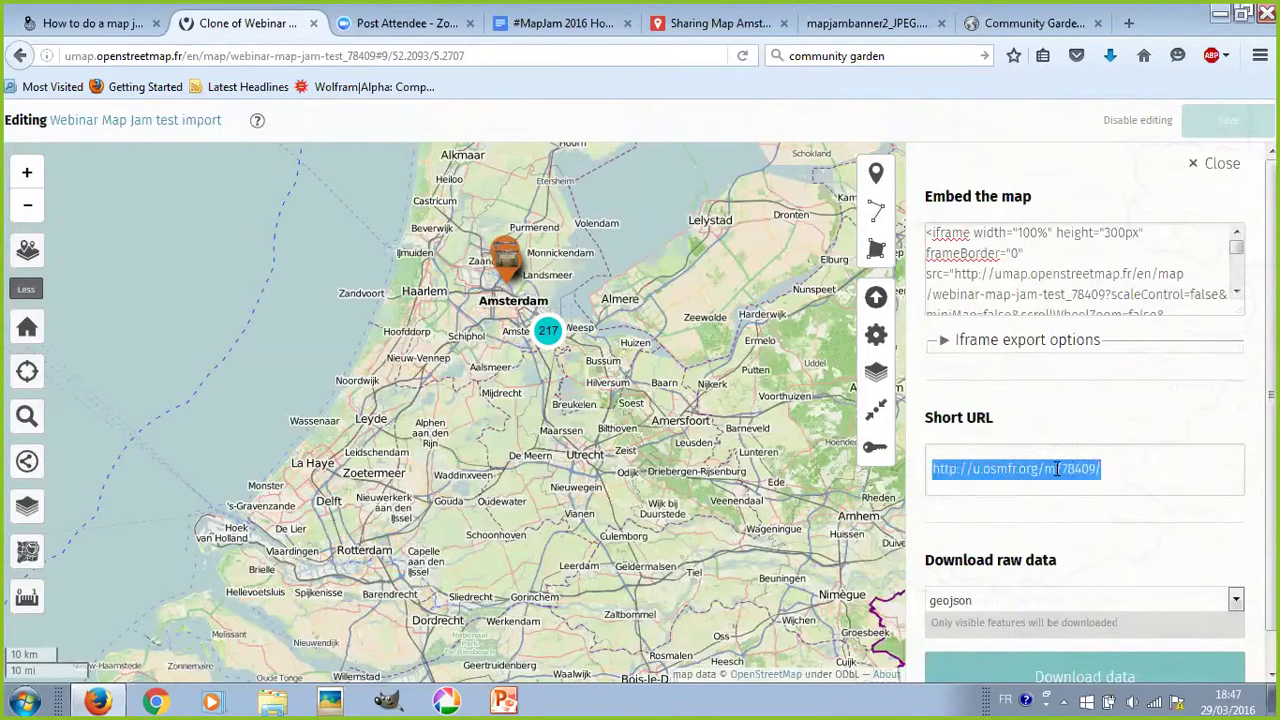
left_click(1124, 468)
left_click_drag(1126, 468, 926, 466)
- Keep geojson as the raw data download format
scroll(1141, 476, "down", 1)
scroll(1141, 478, "up", 1)
scroll(1141, 478, "down", 1)
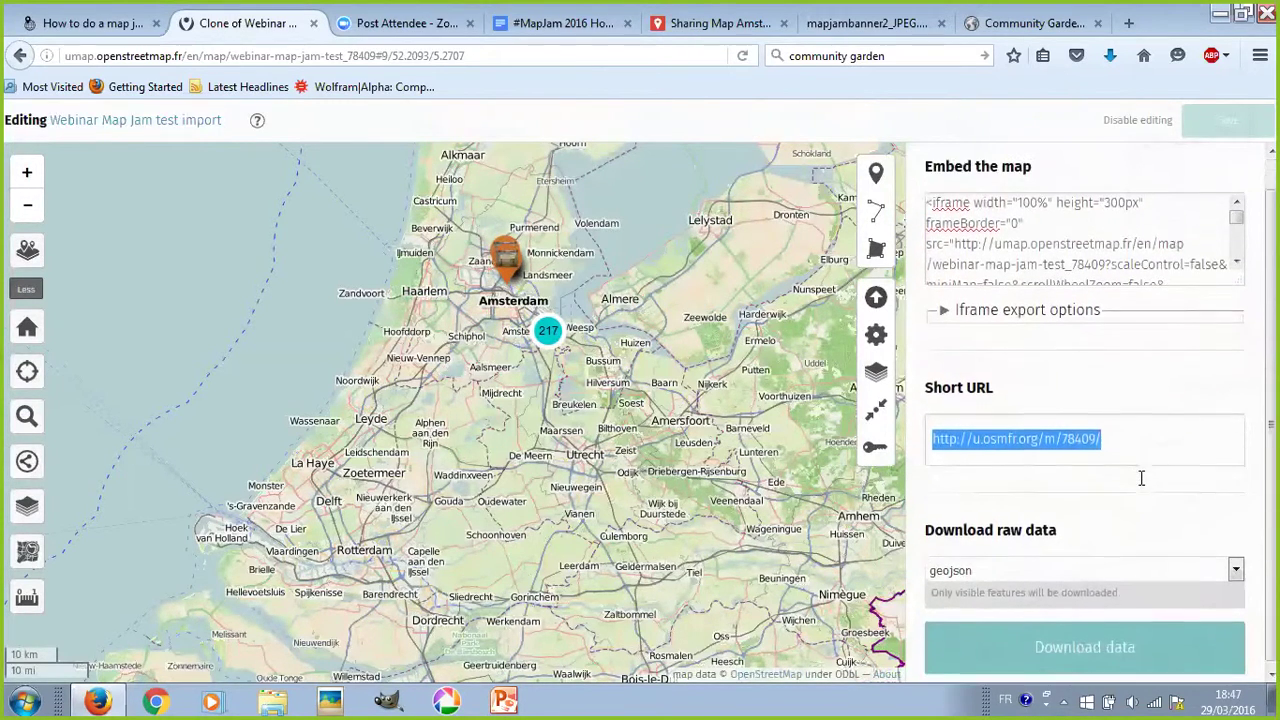
left_click(1113, 640)
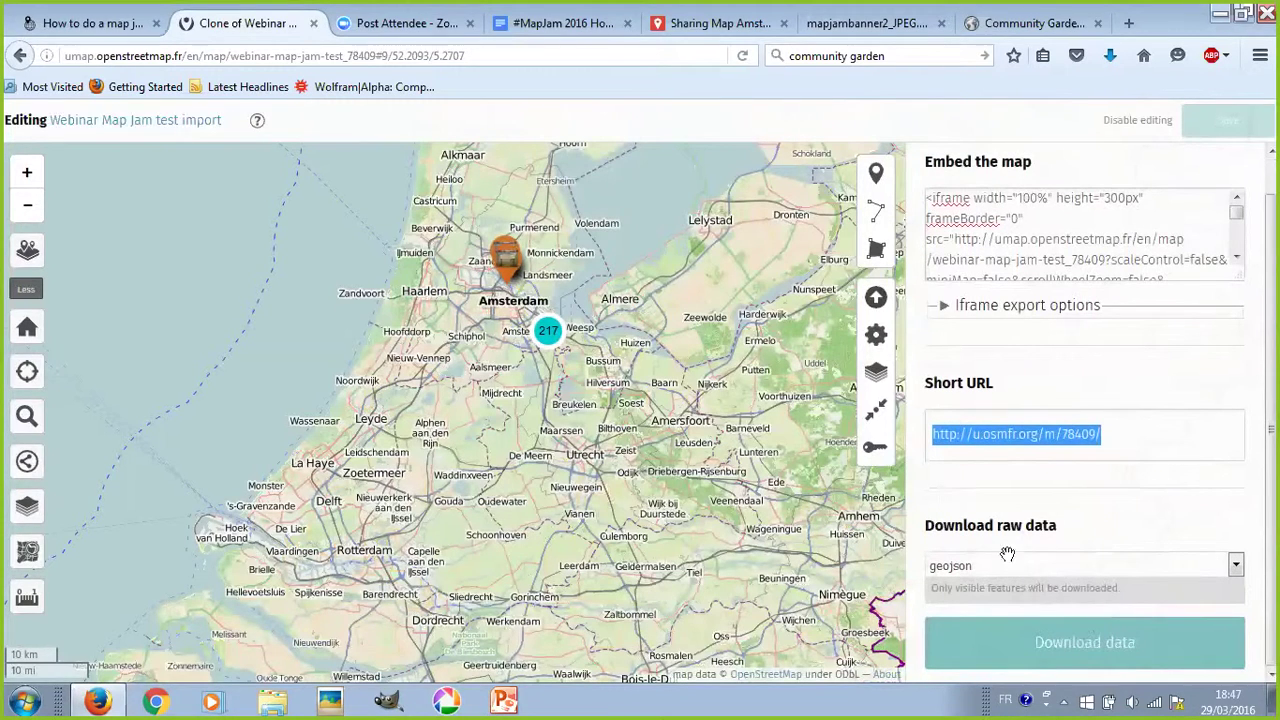
scroll(672, 403, "down", 1)
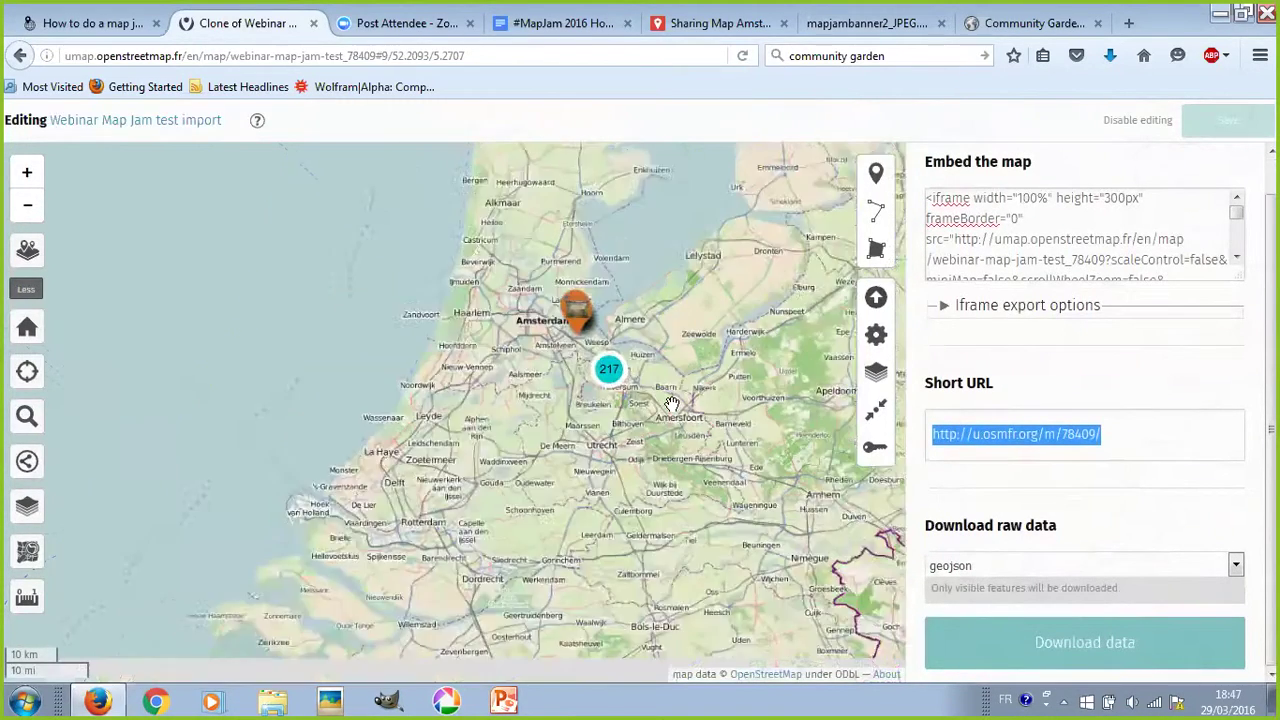
scroll(672, 403, "down", 1)
scroll(822, 494, "down", 1)
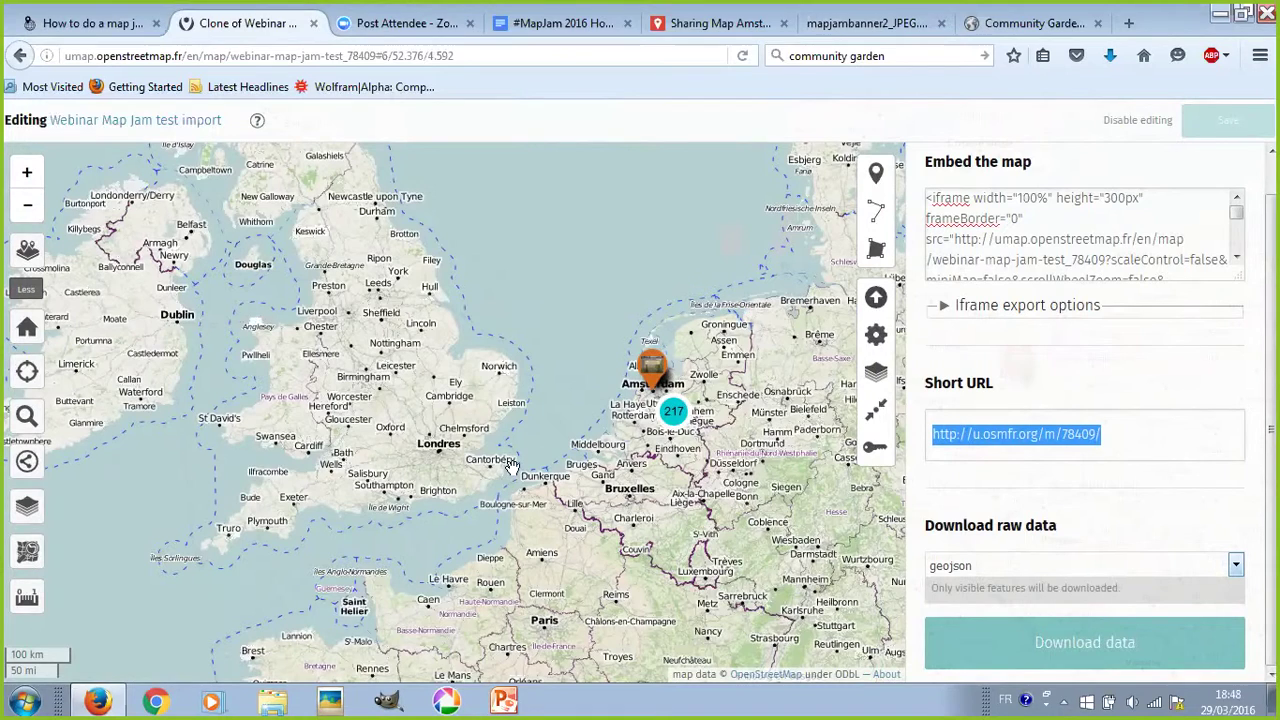
left_click(1034, 566)
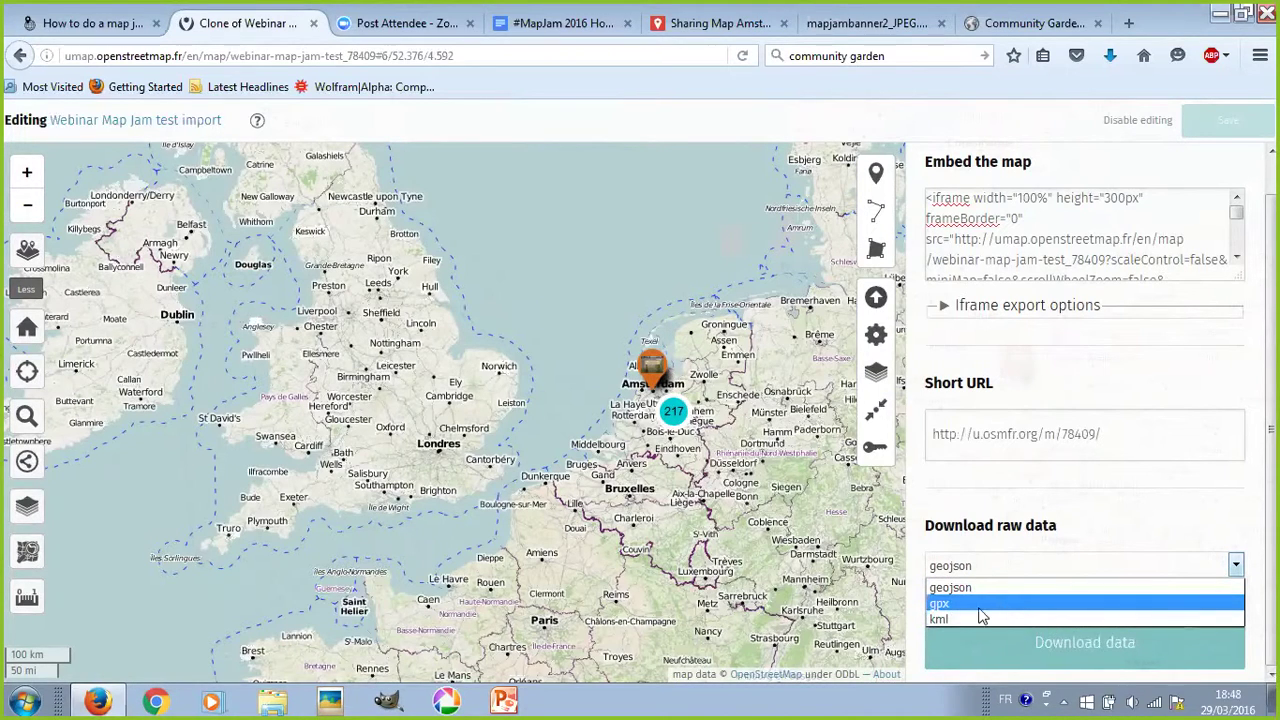
left_click(1124, 538)
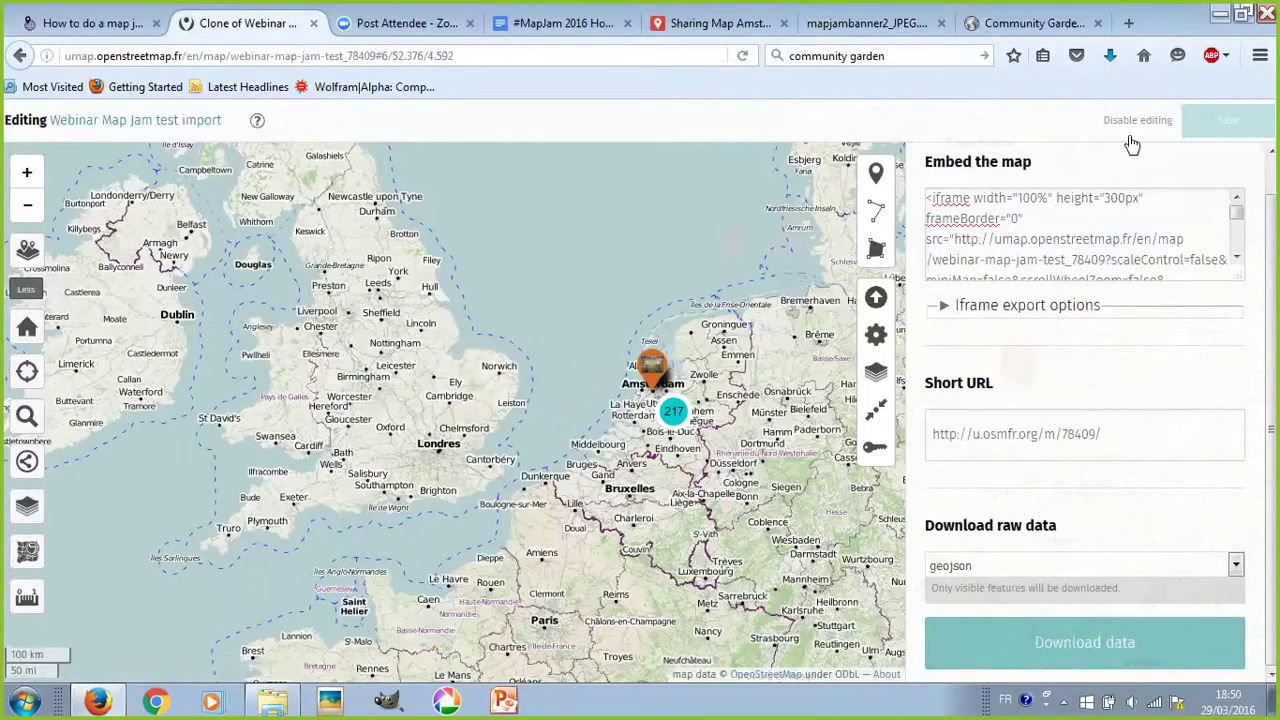
- Open the map properties, expand Credits, and show the licence dropdown choices
left_click(877, 338)
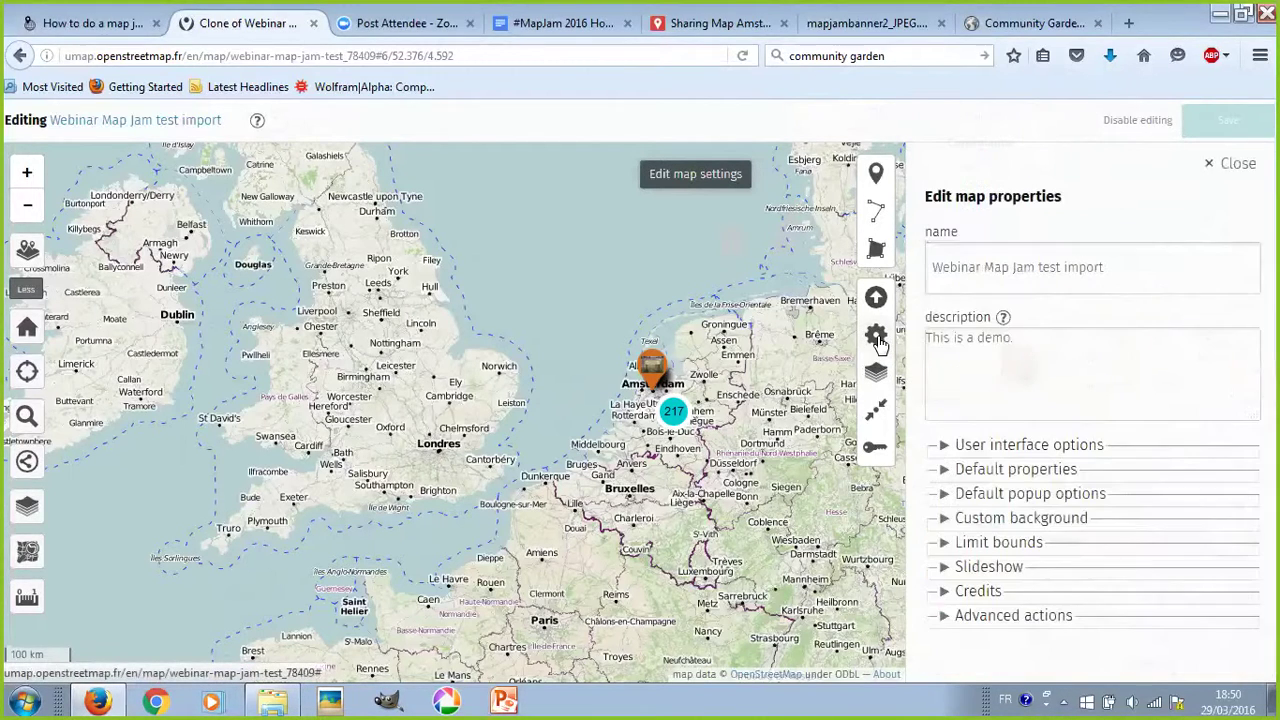
left_click(988, 594)
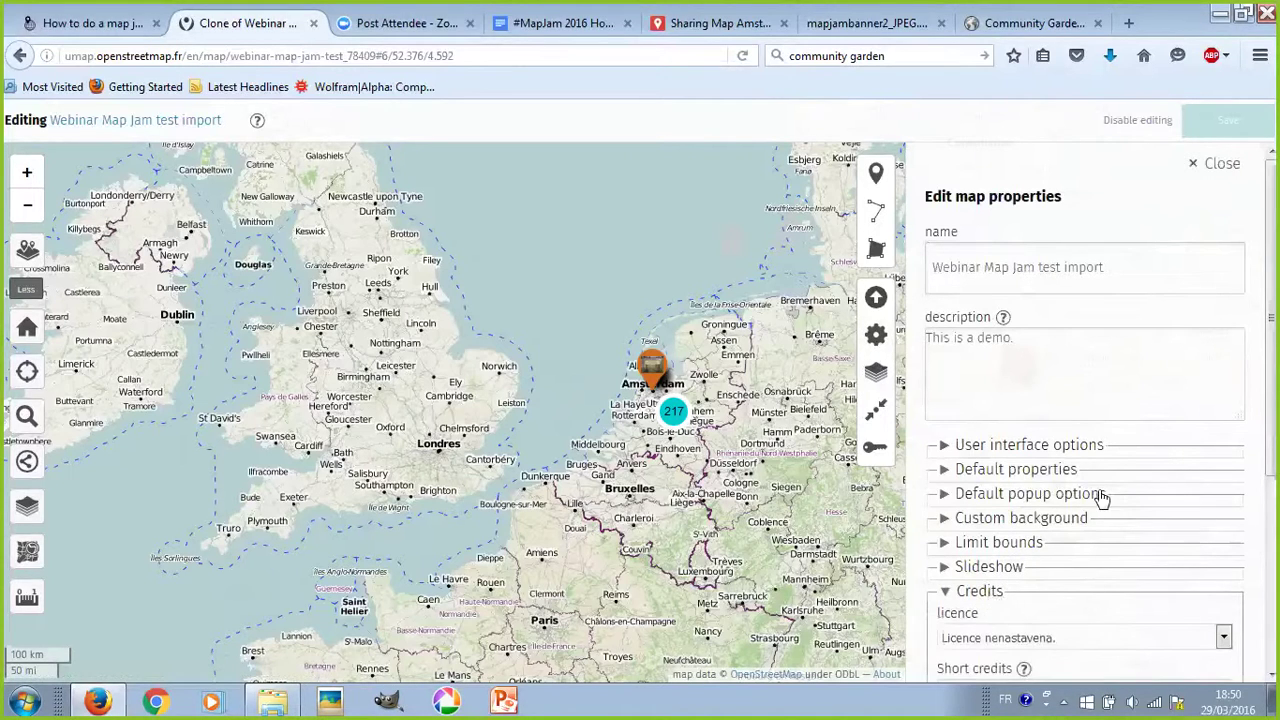
scroll(1100, 497, "down", 5)
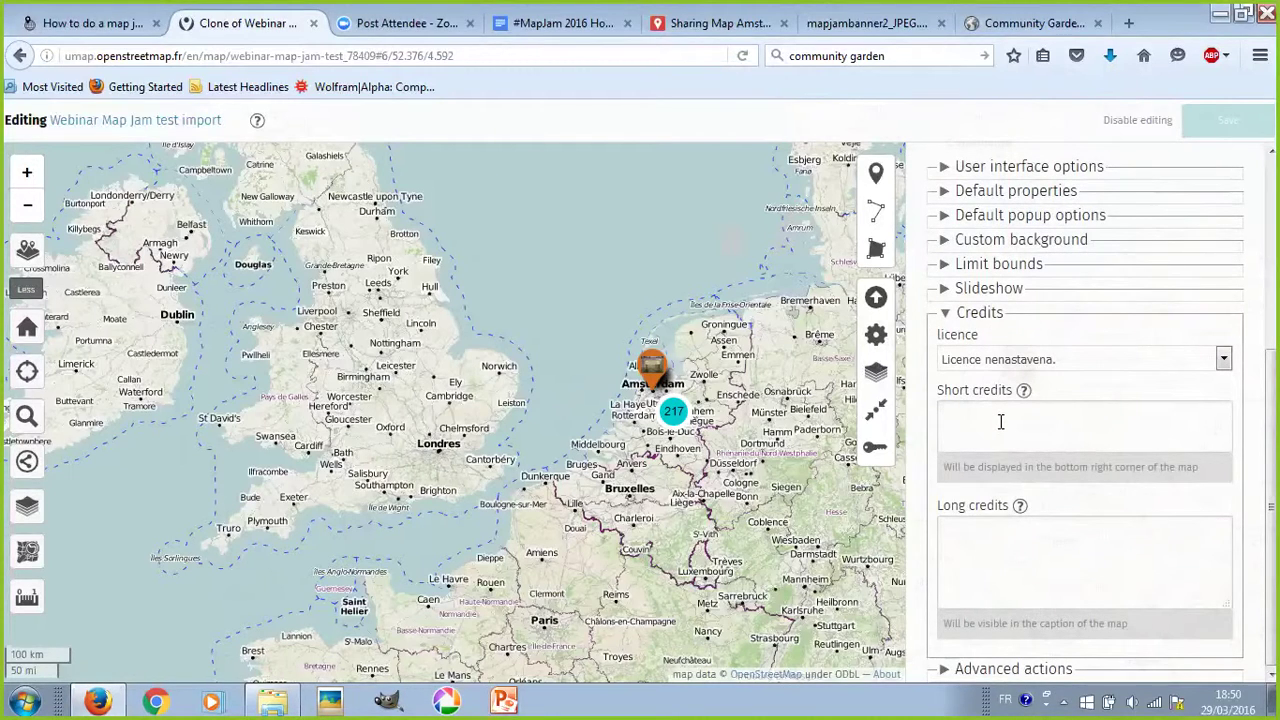
left_click(1016, 360)
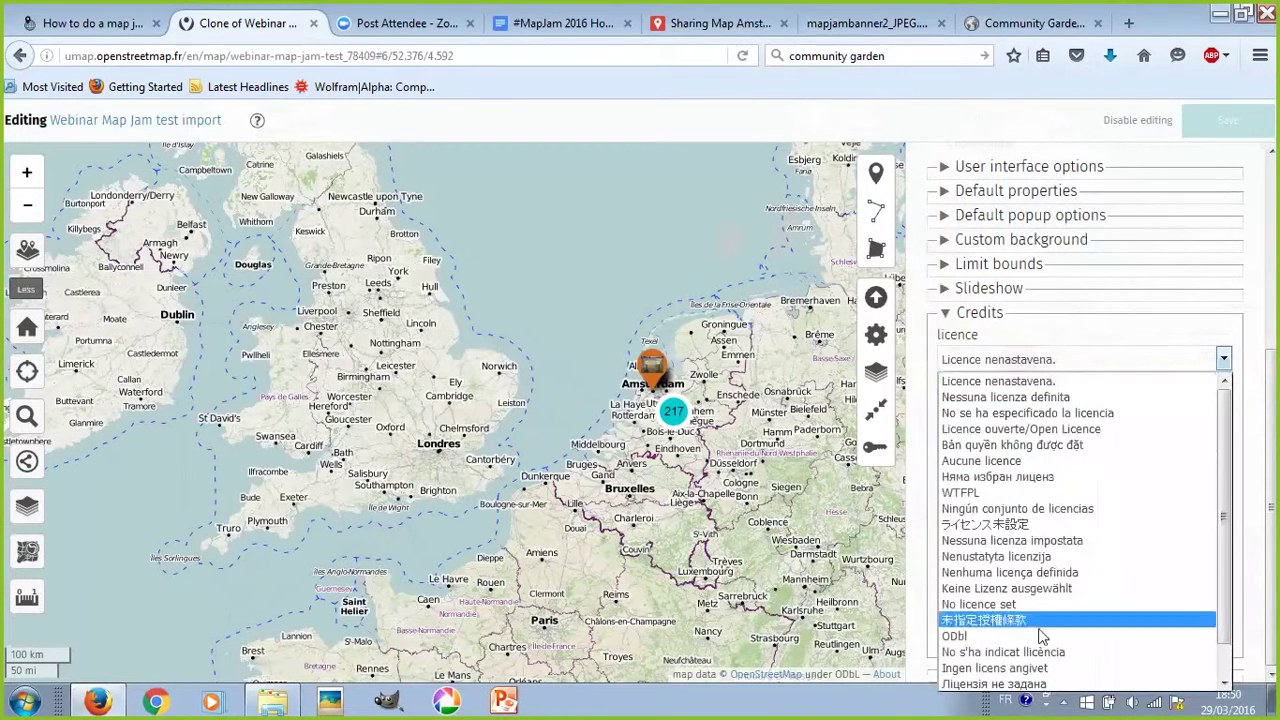
scroll(1087, 463, "down", 1)
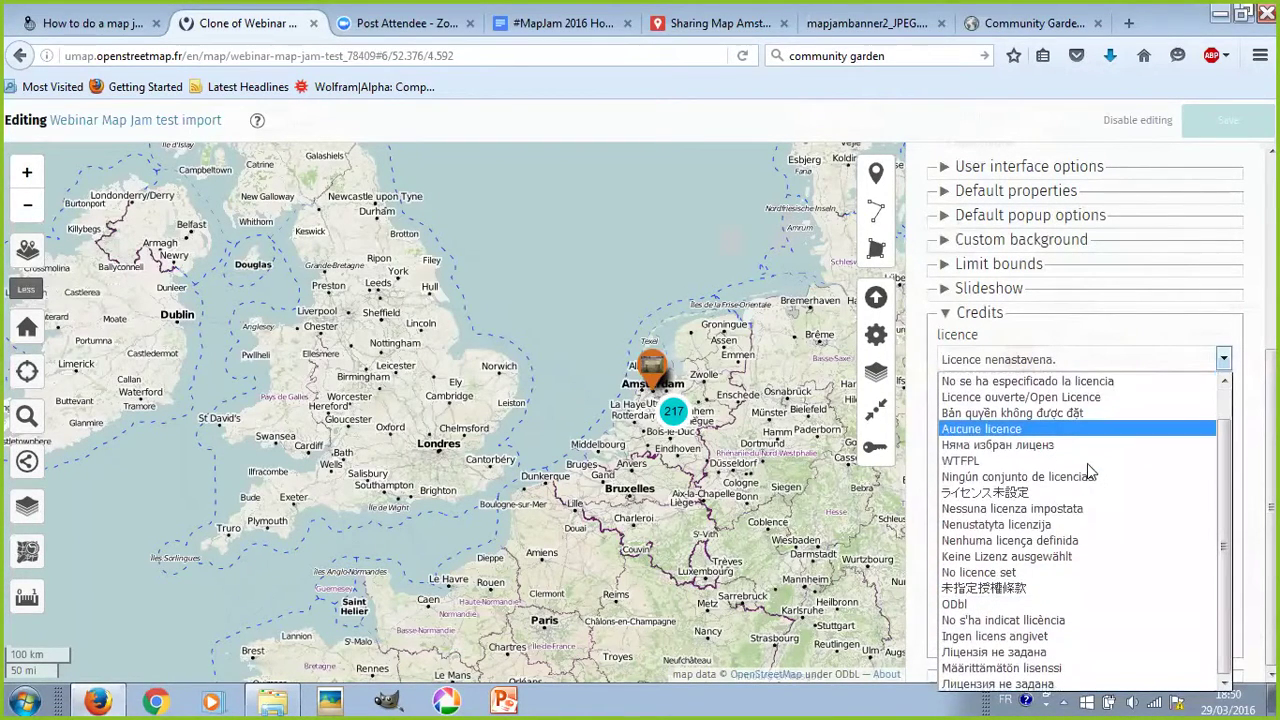
scroll(1078, 576, "up", 1)
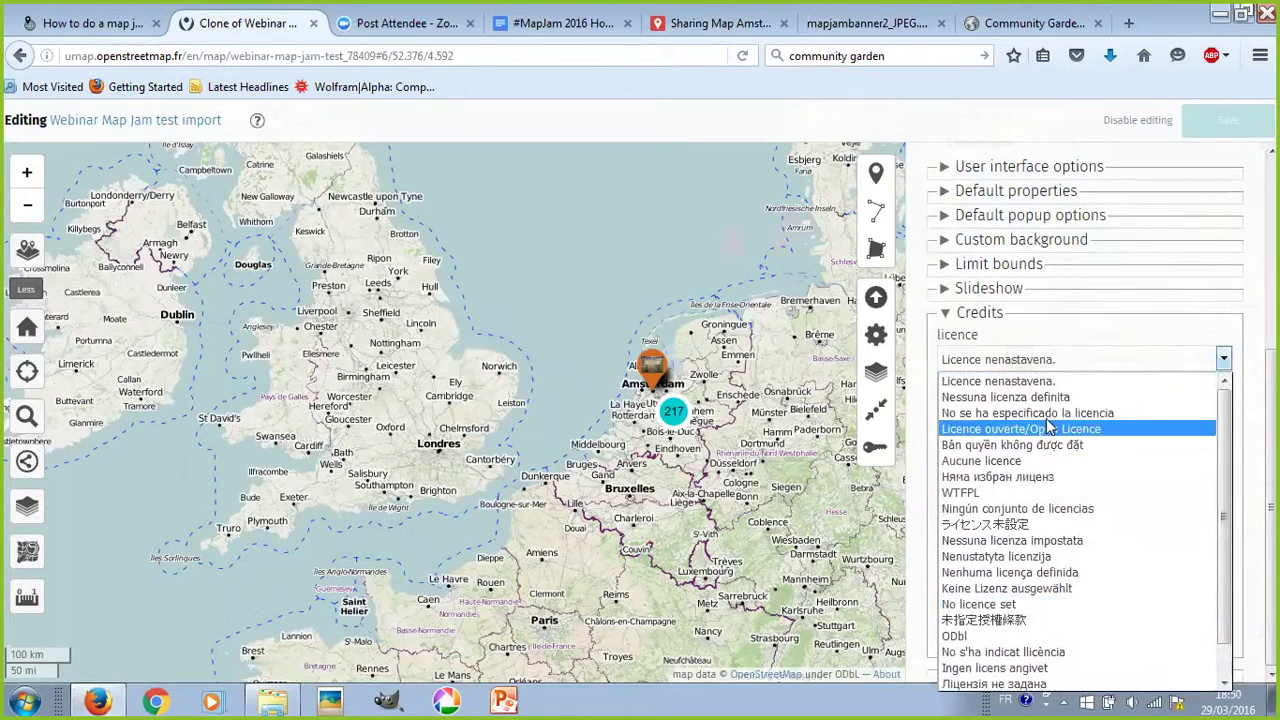
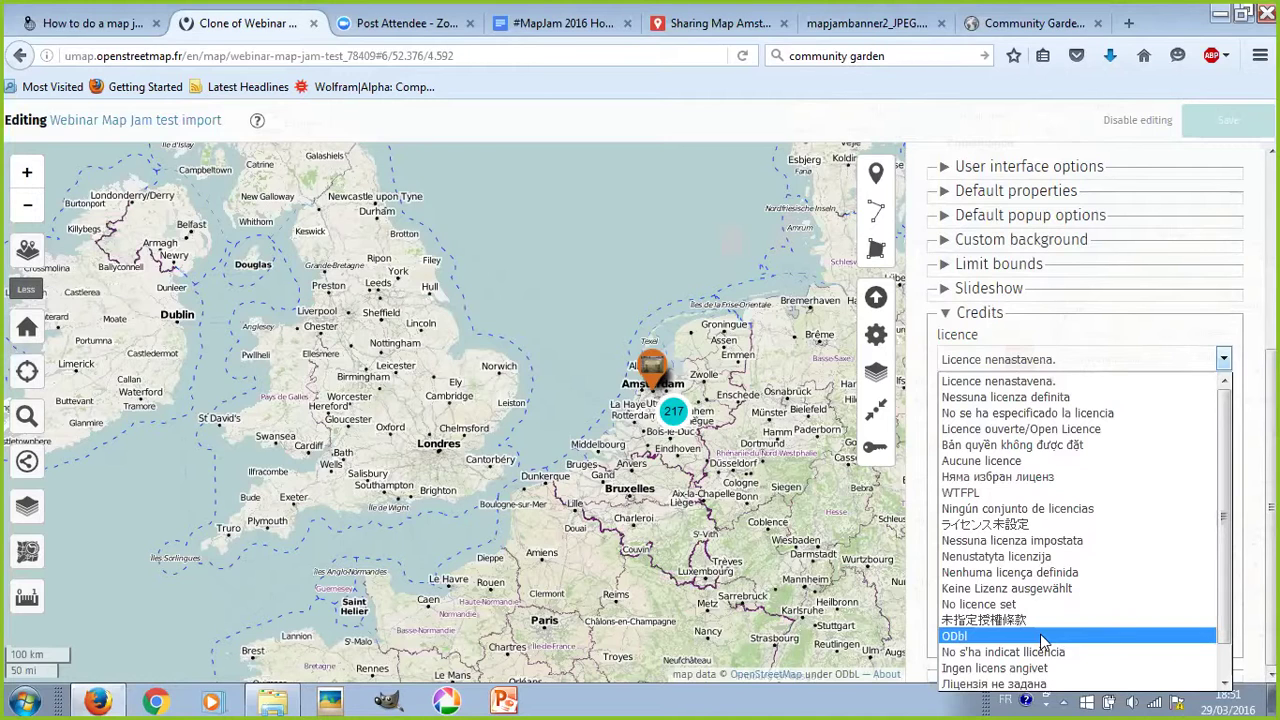
- Leave the licence unset and check the Sharing Map Amsterdam map before returning
left_click(1142, 341)
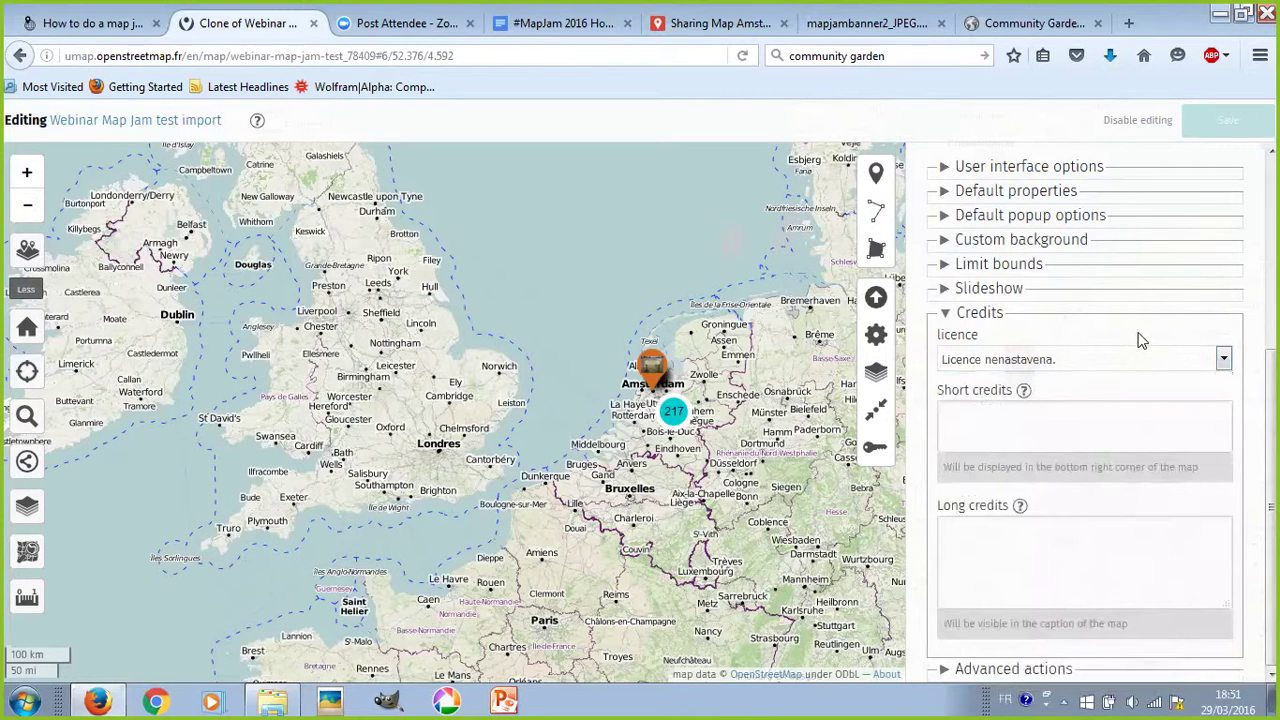
left_click(1074, 358)
left_click(1085, 330)
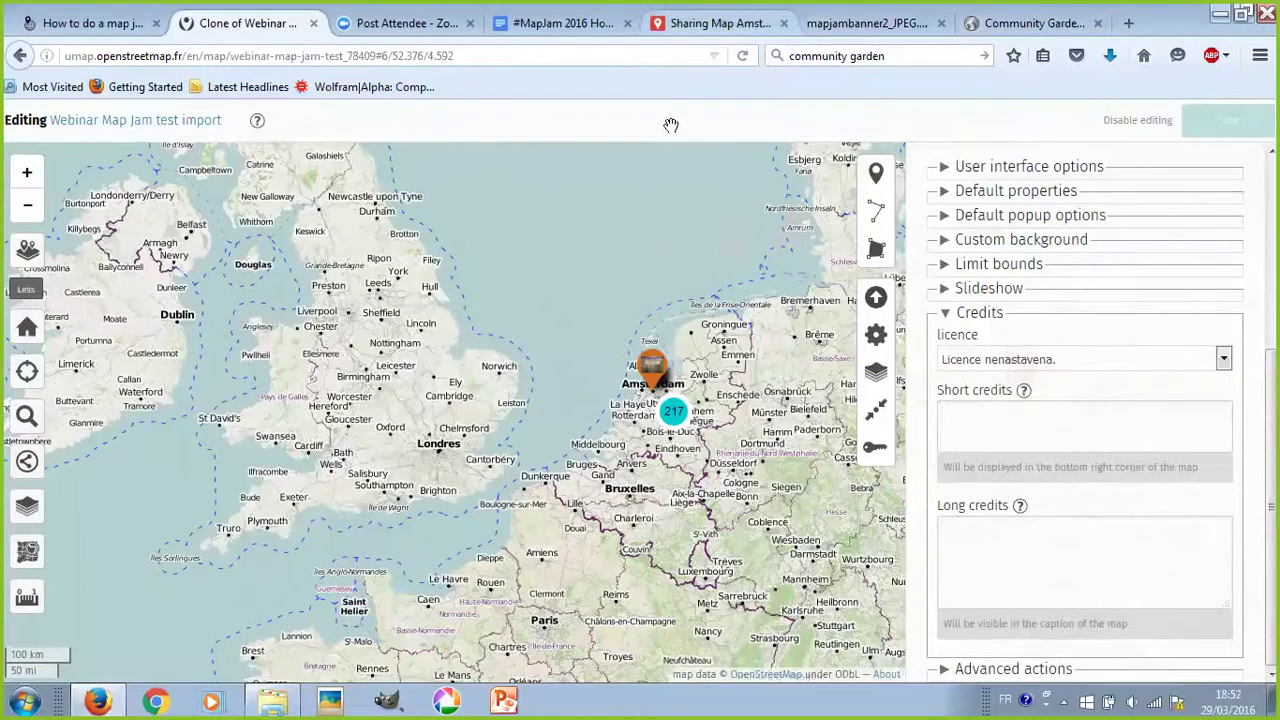
left_click(715, 22)
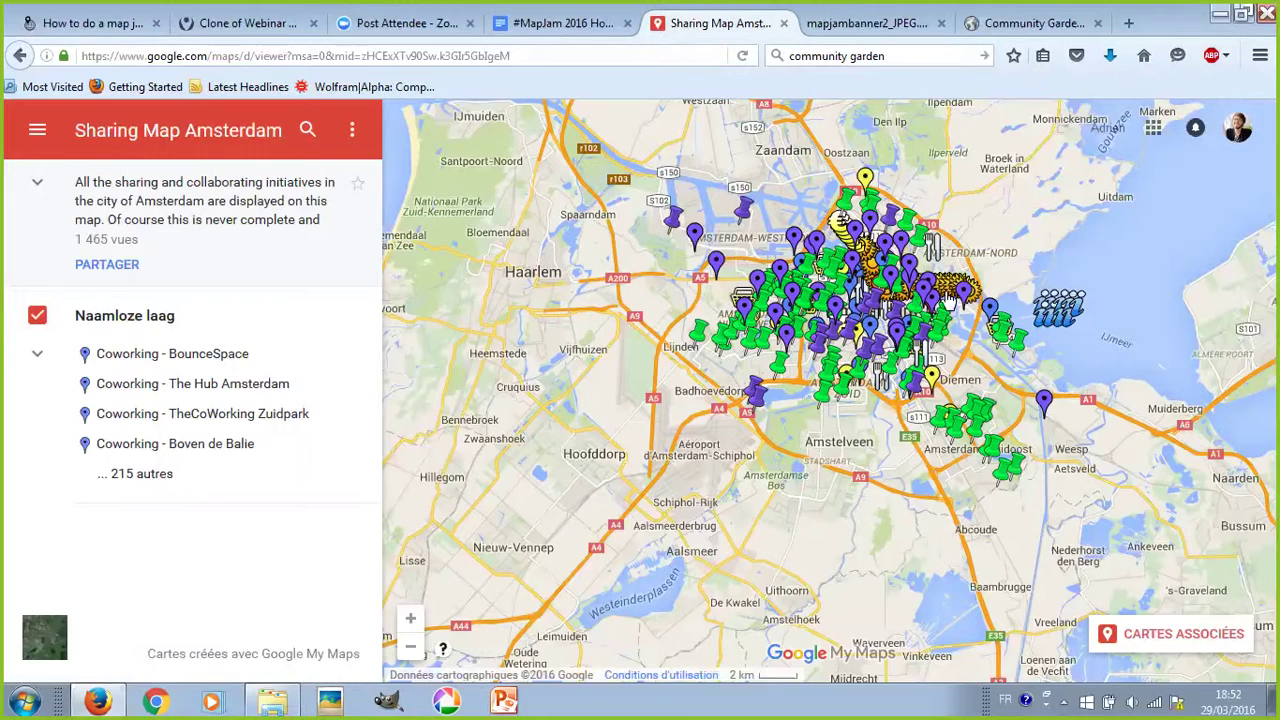
left_click(228, 24)
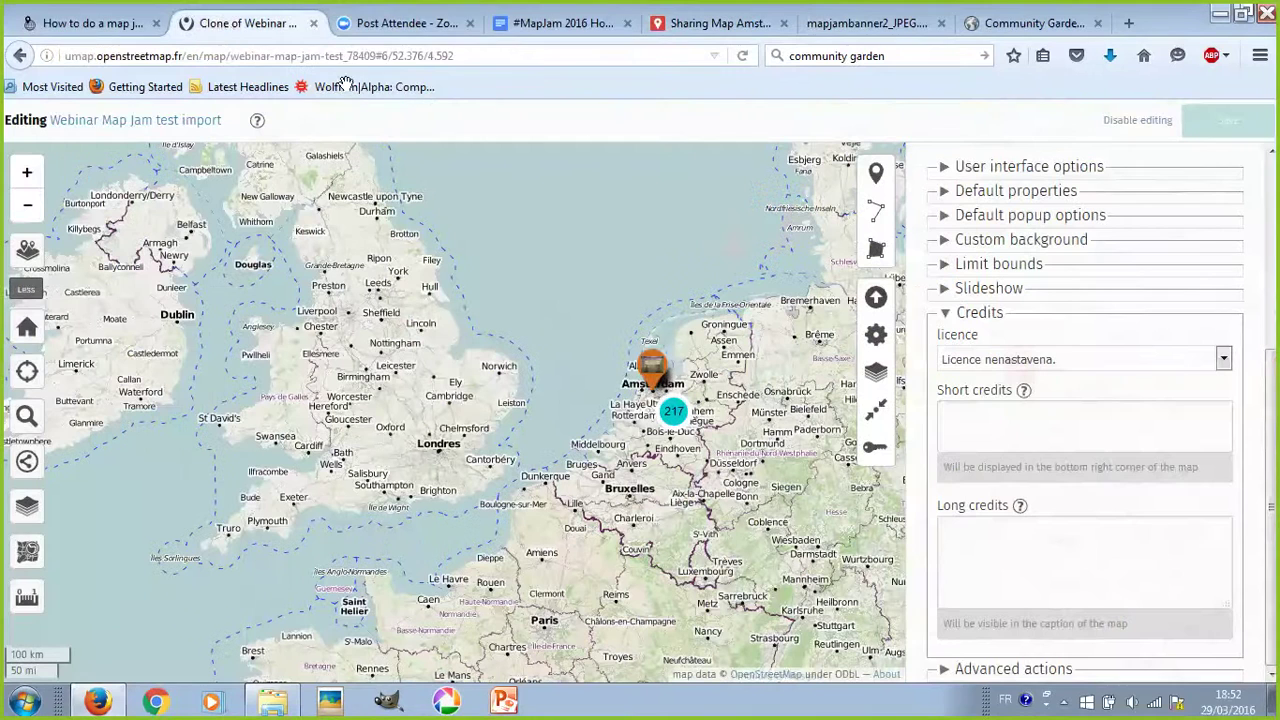
- Enter 'Sharing Map Amsterdam' as the short credits and save the map
left_click(1058, 420)
type("Sharing Map Amsterdam")
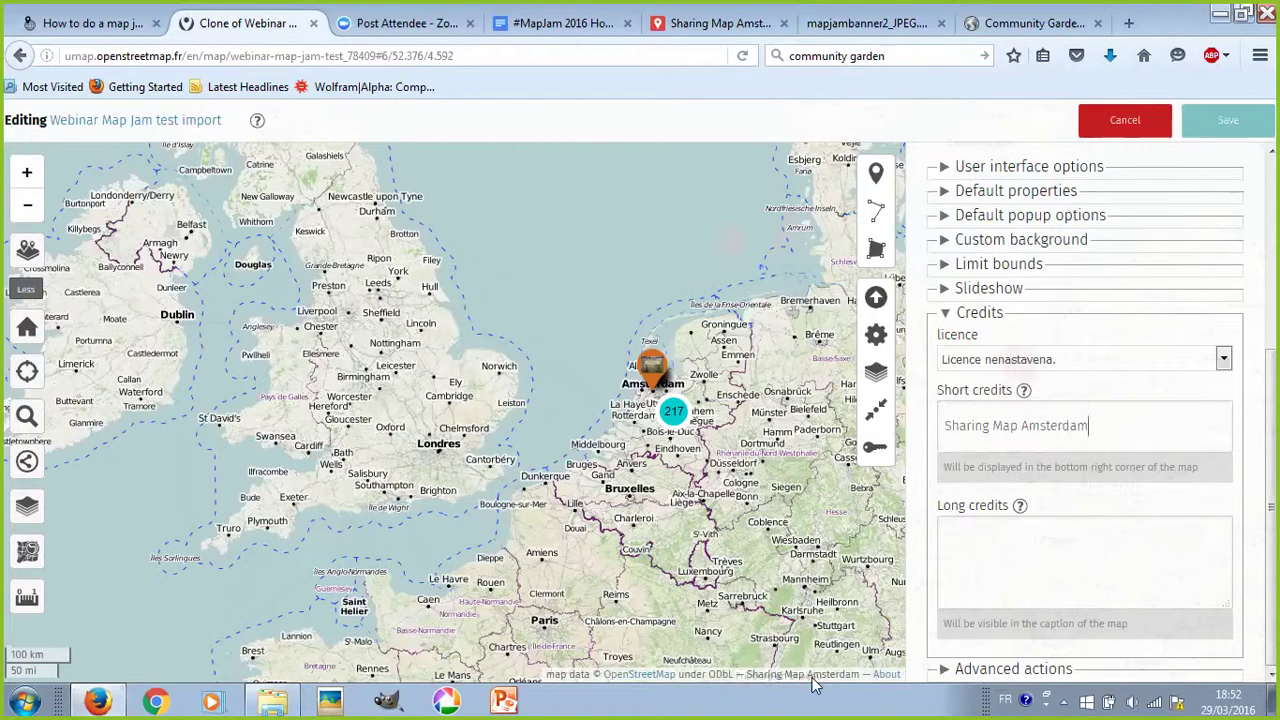
key("BackSpace")
key("BackSpace")
key("BackSpace")
key("BackSpace")
key("BackSpace")
key("BackSpace")
key("BackSpace")
key("BackSpace")
key("BackSpace")
key("BackSpace")
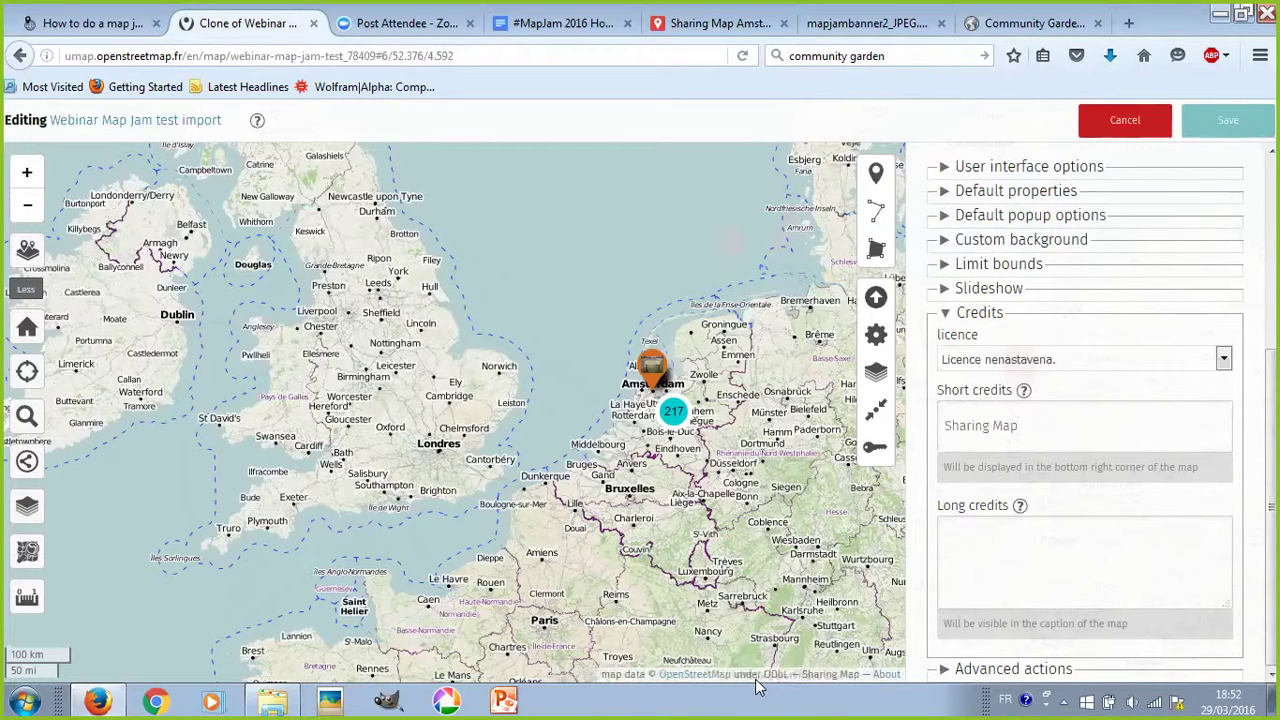
type("Amsterdam")
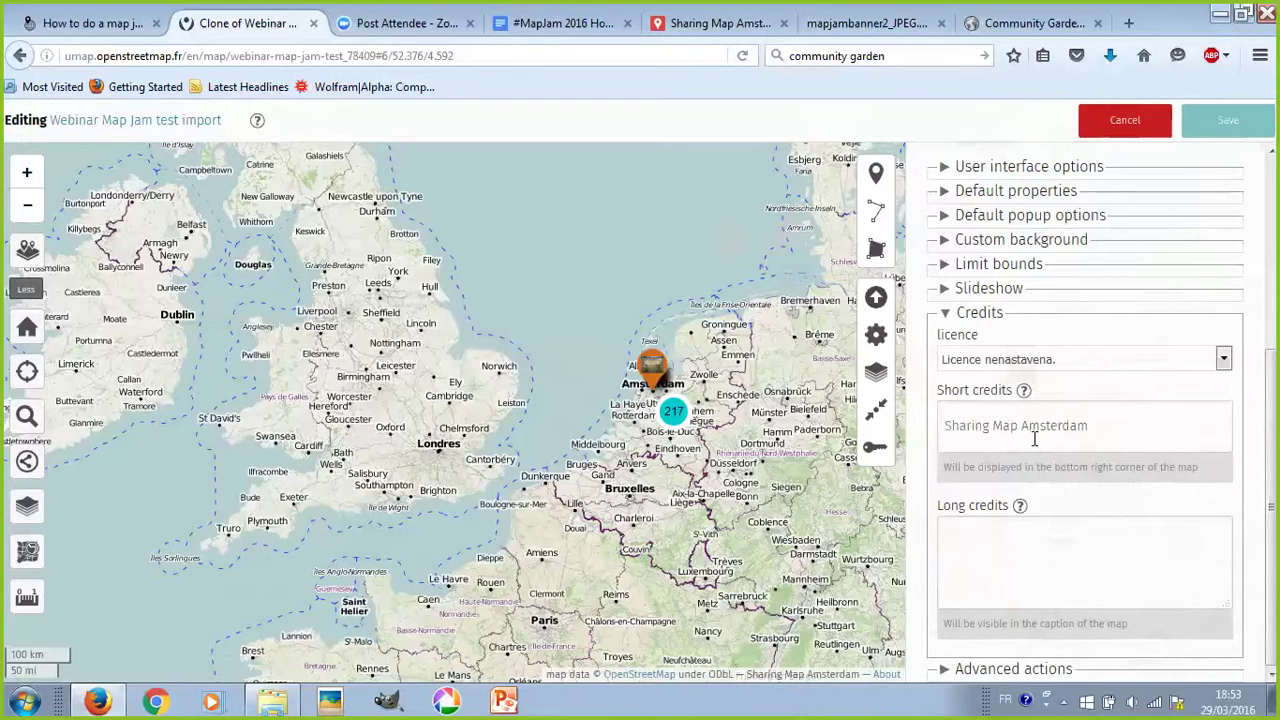
left_click(1230, 124)
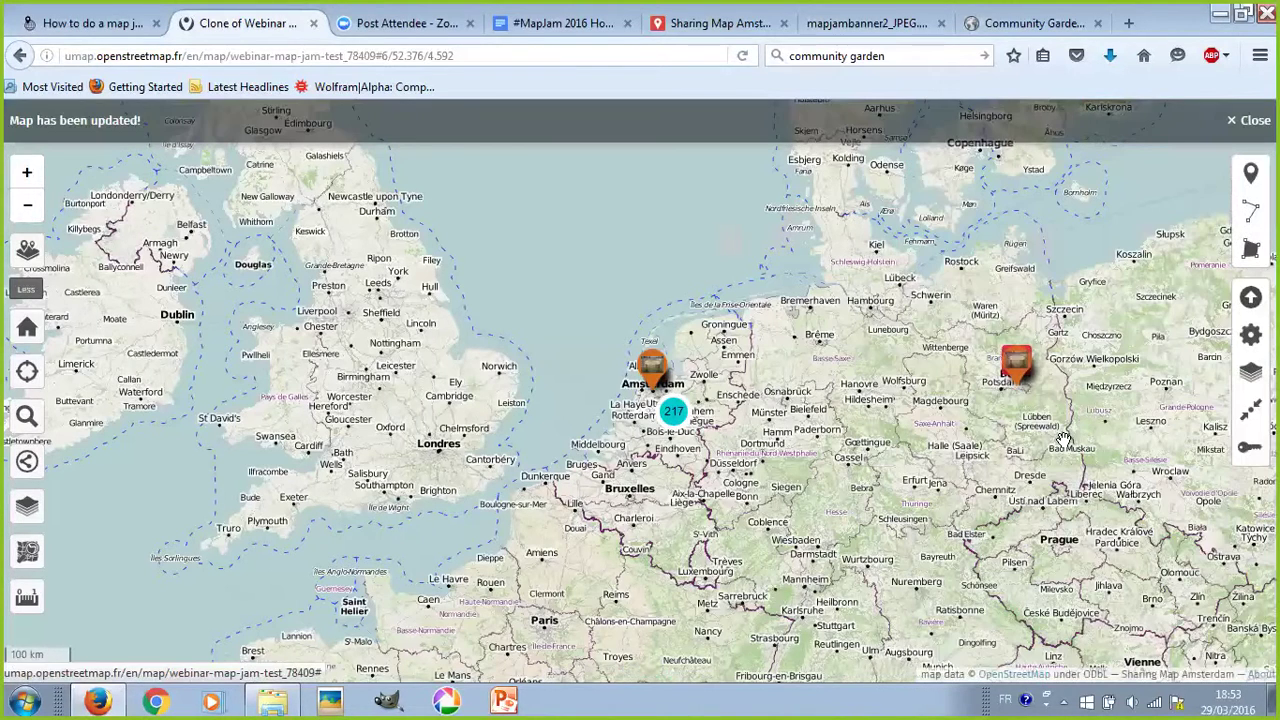
- Zoom and pan the map toward Berlin, then bring up the Random mappings folder window
scroll(1063, 440, "down", 1)
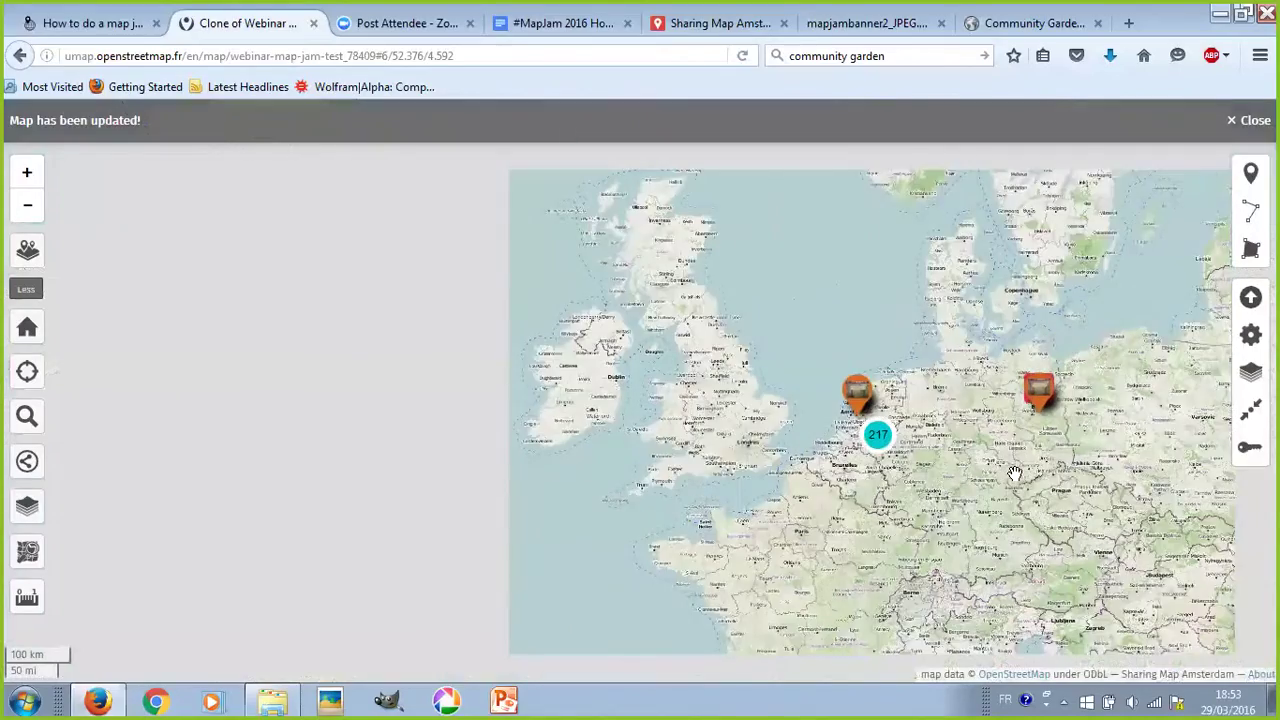
scroll(926, 392, "up", 1)
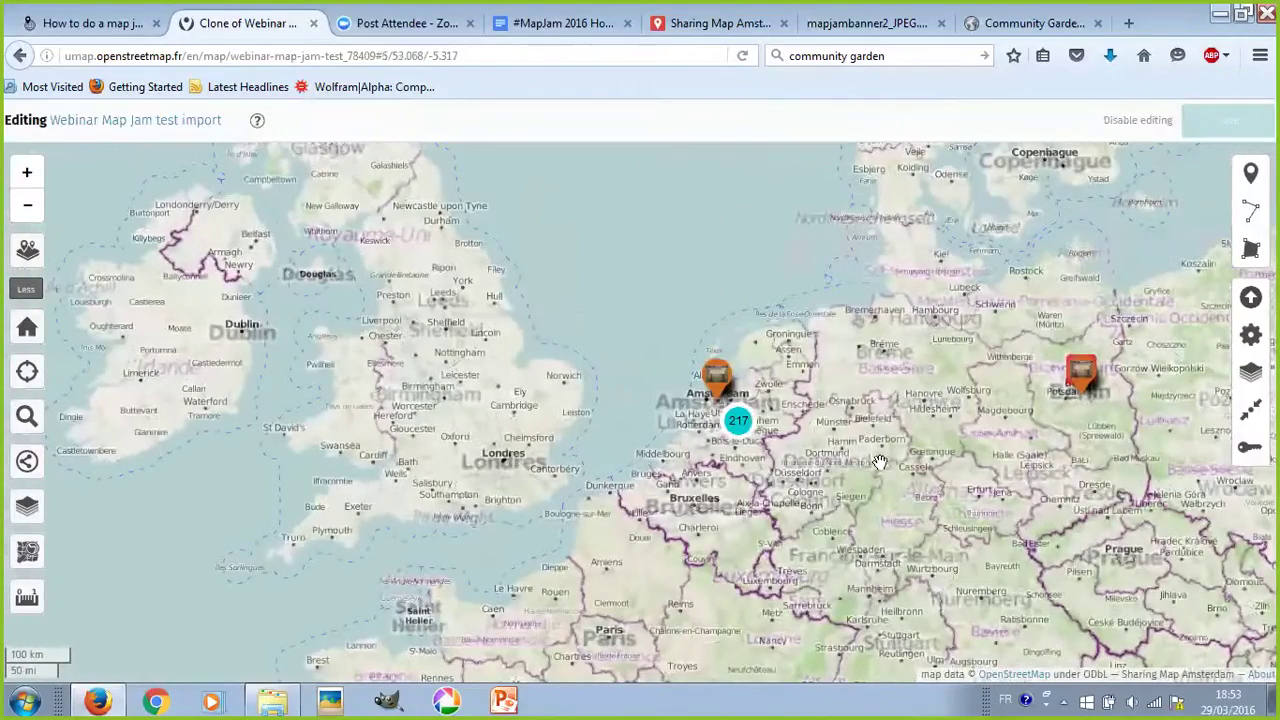
key("Right")
key("Down")
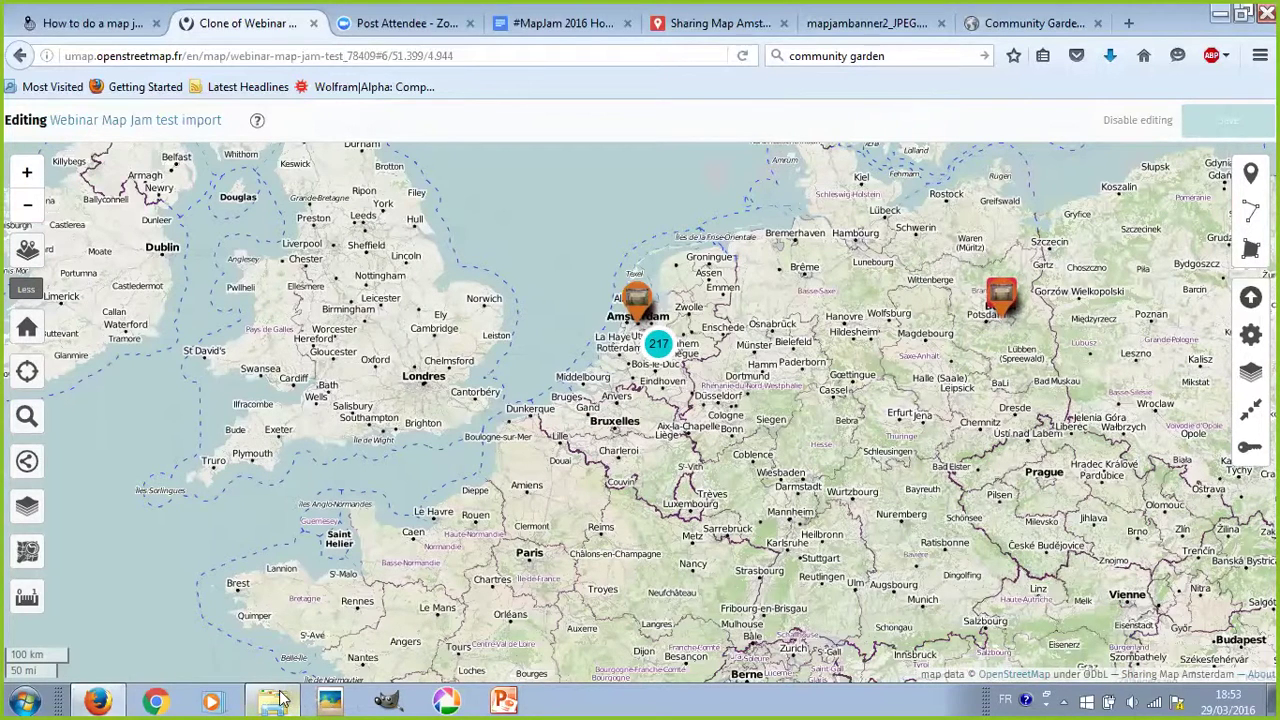
mouse_move(283, 700)
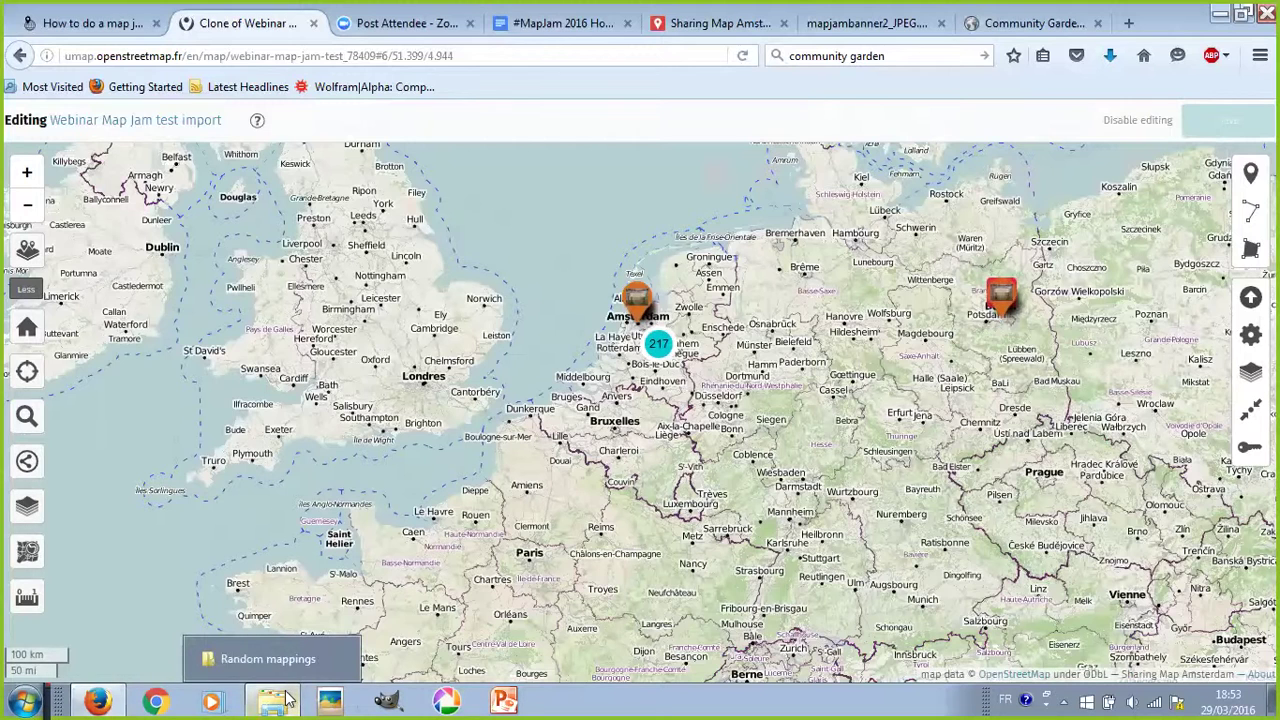
left_click(286, 698)
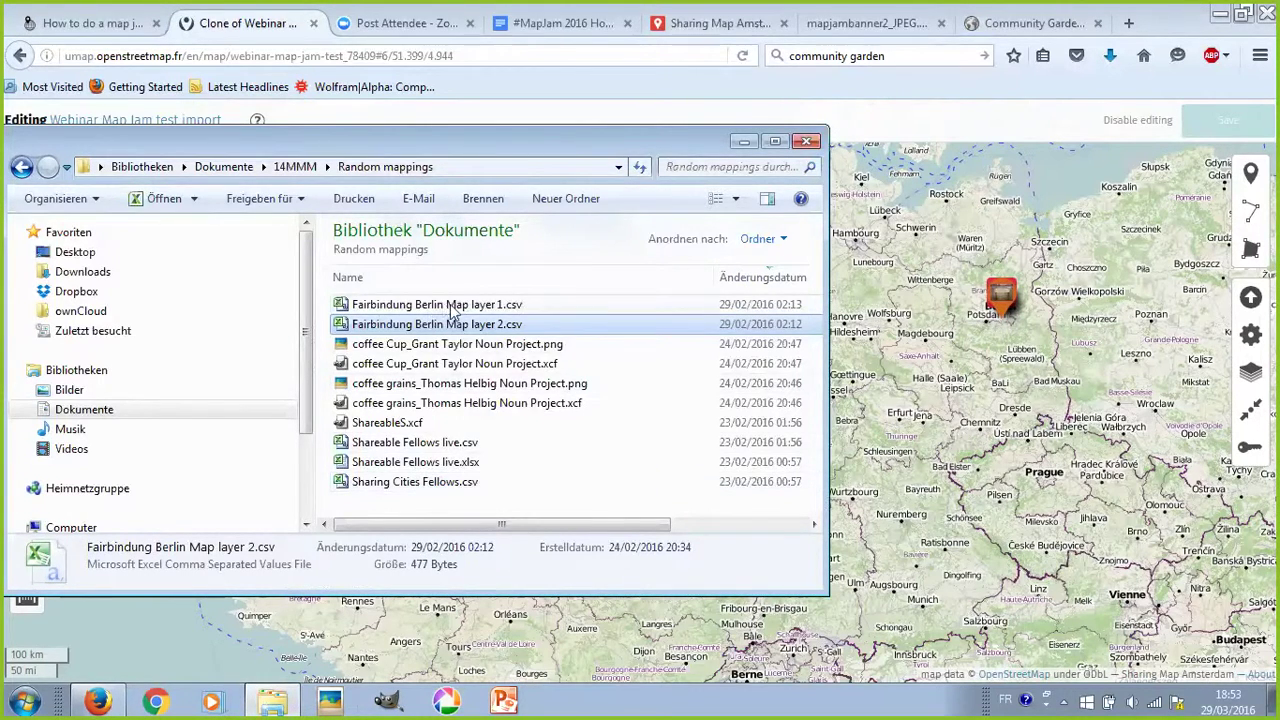
left_click(1080, 405)
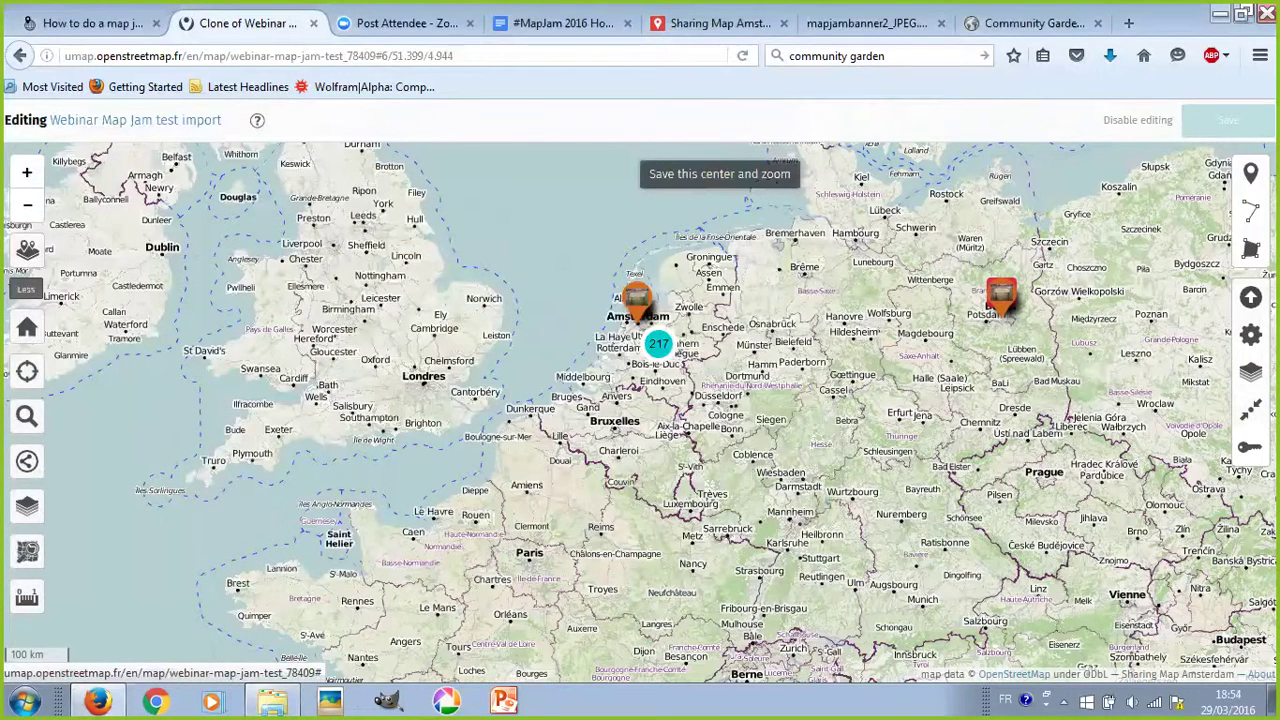
left_click(1250, 297)
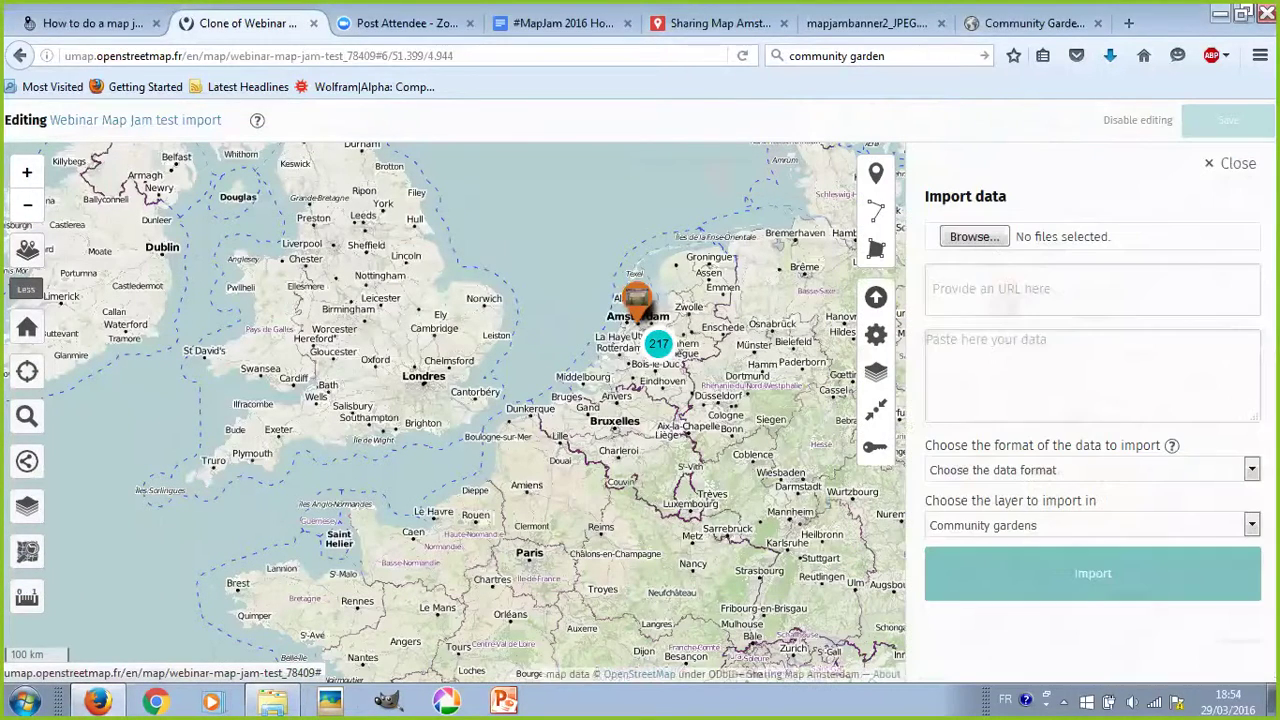
- Browse to Dokumente > 14MMM > Random mappings and pick Fairbindung Berlin Map layer 1.csv
left_click(975, 237)
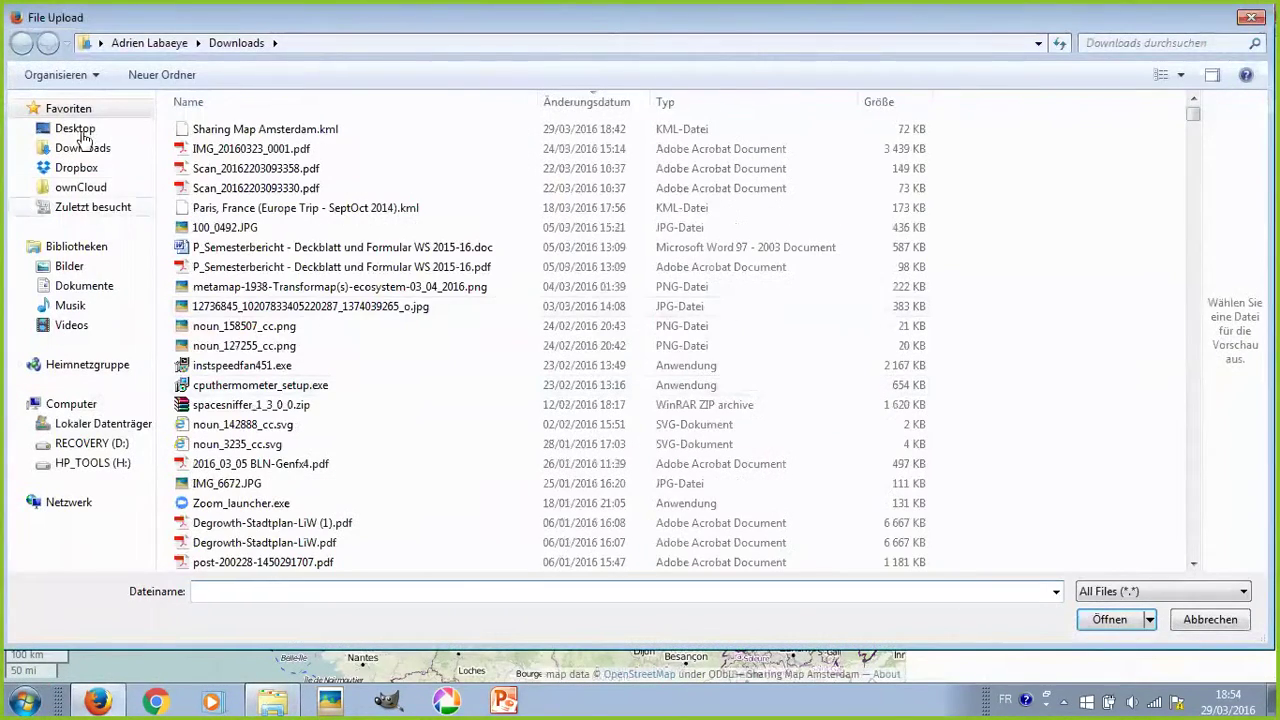
left_click(77, 288)
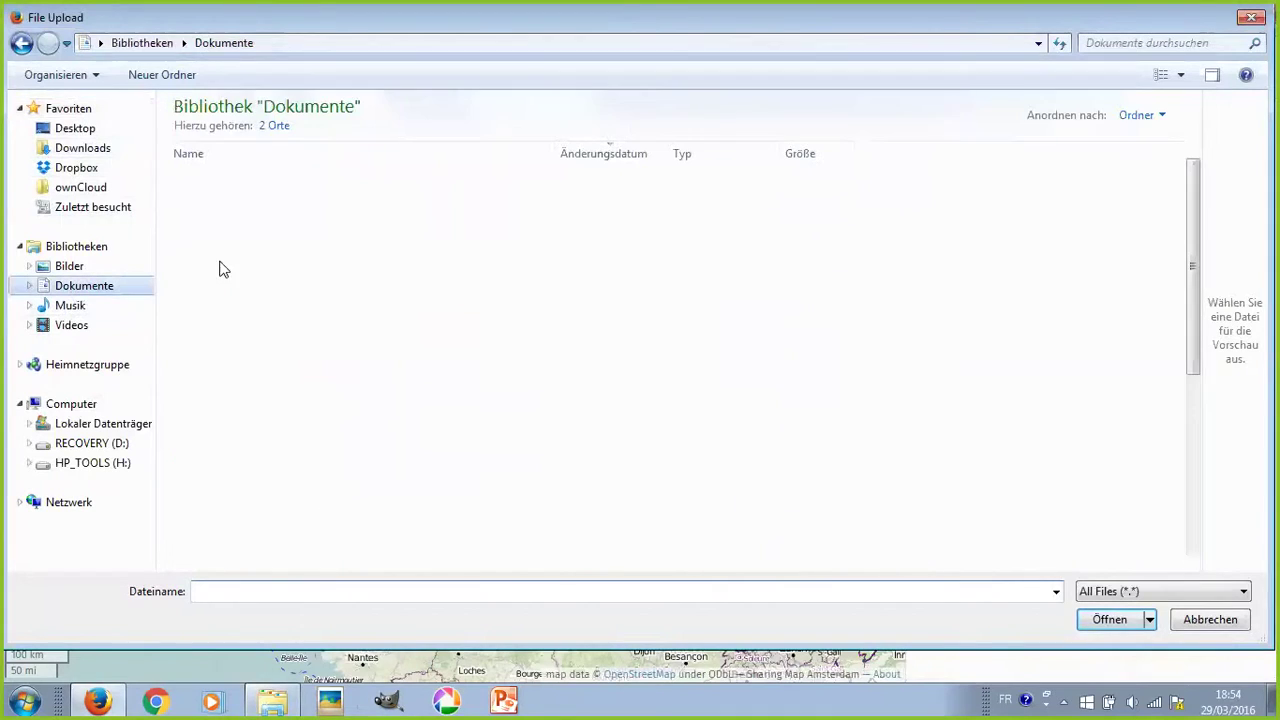
left_click(222, 300)
double_click(222, 300)
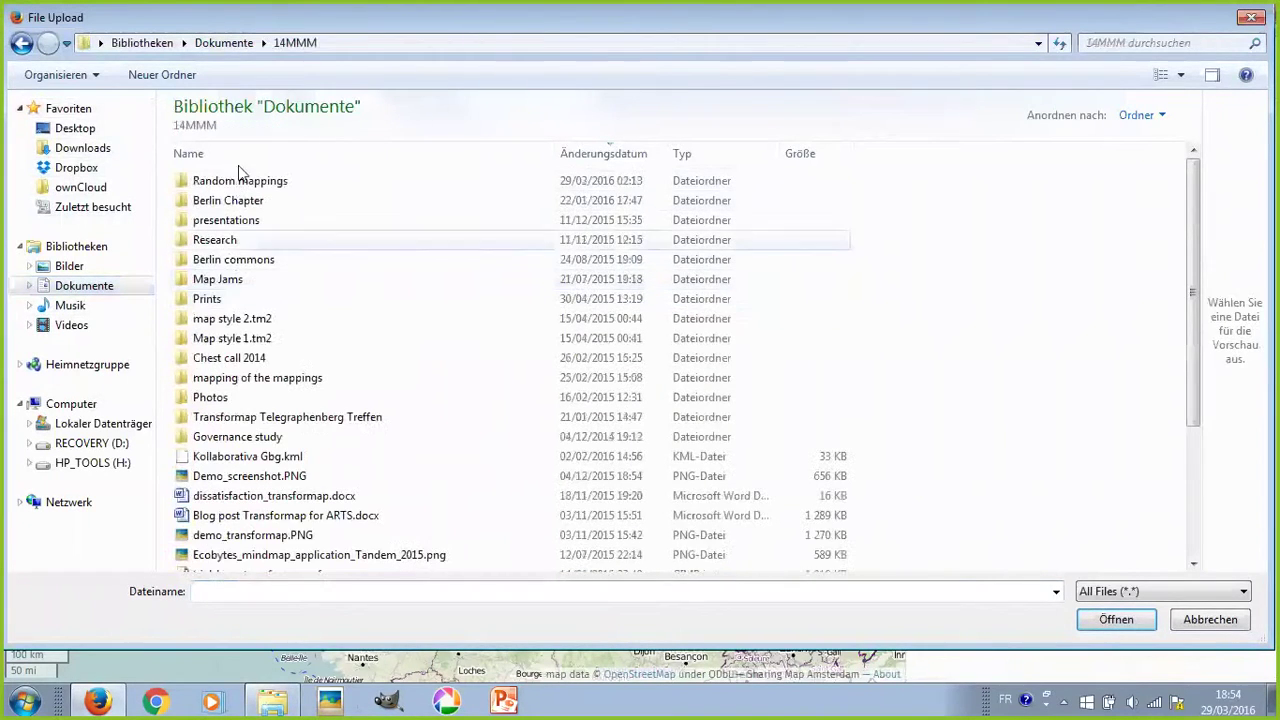
double_click(245, 181)
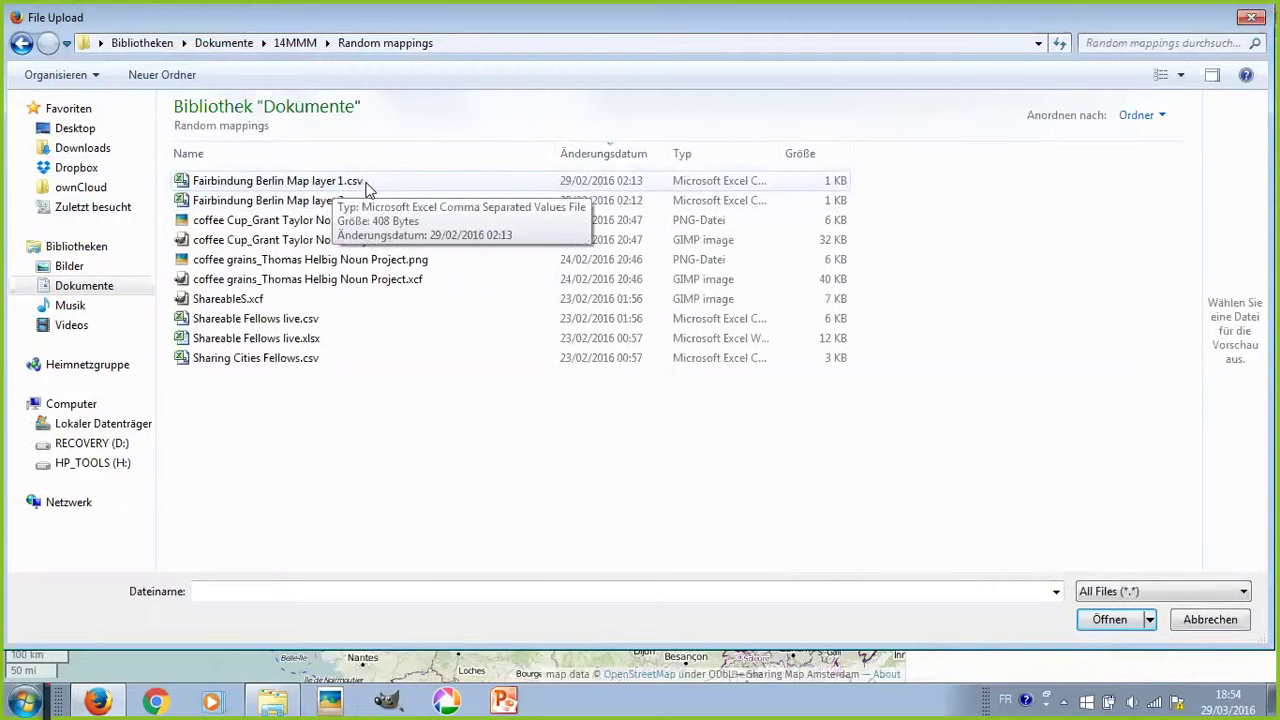
double_click(278, 184)
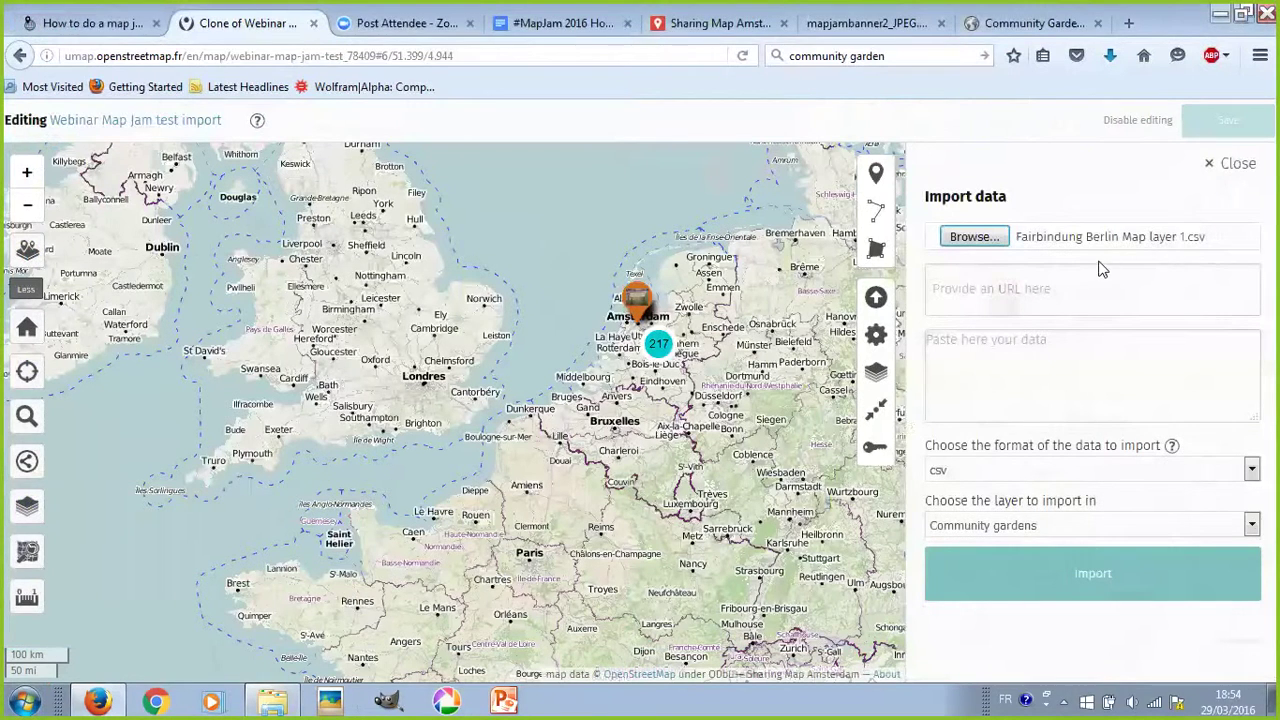
- Import the chosen file with csv format into a new layer
left_click(1029, 469)
left_click(1027, 467)
left_click(1027, 467)
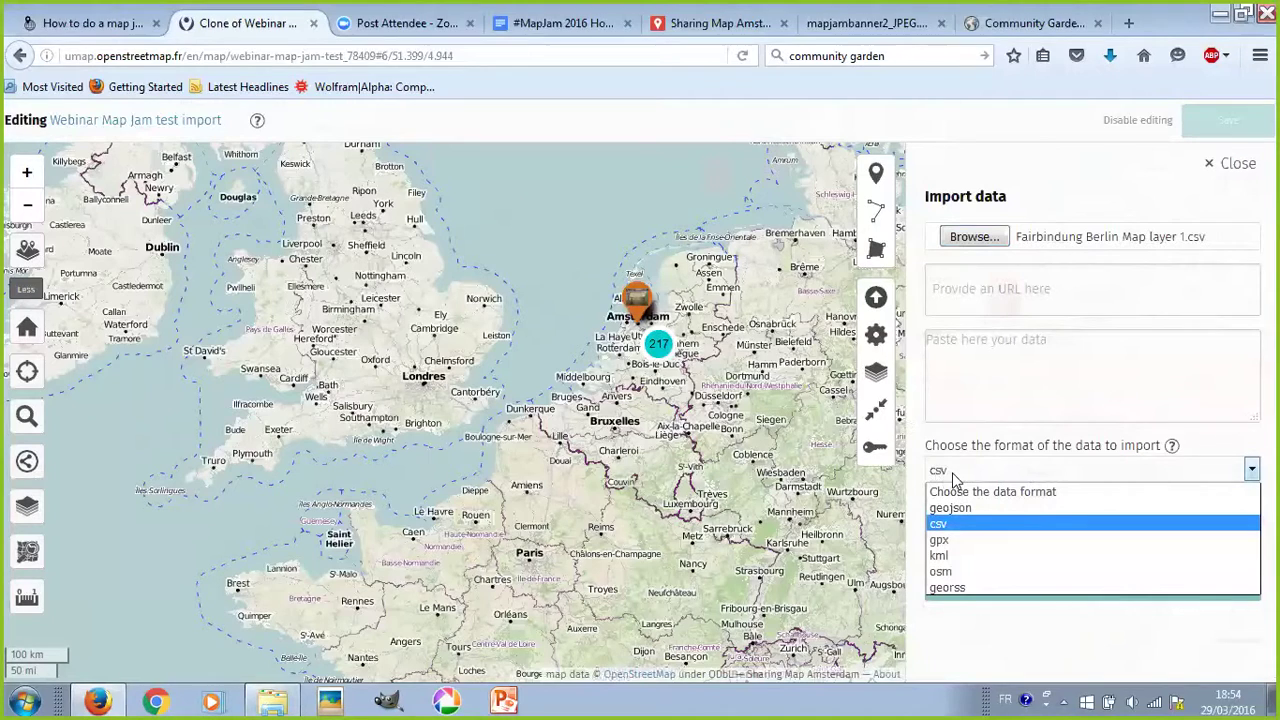
left_click(964, 473)
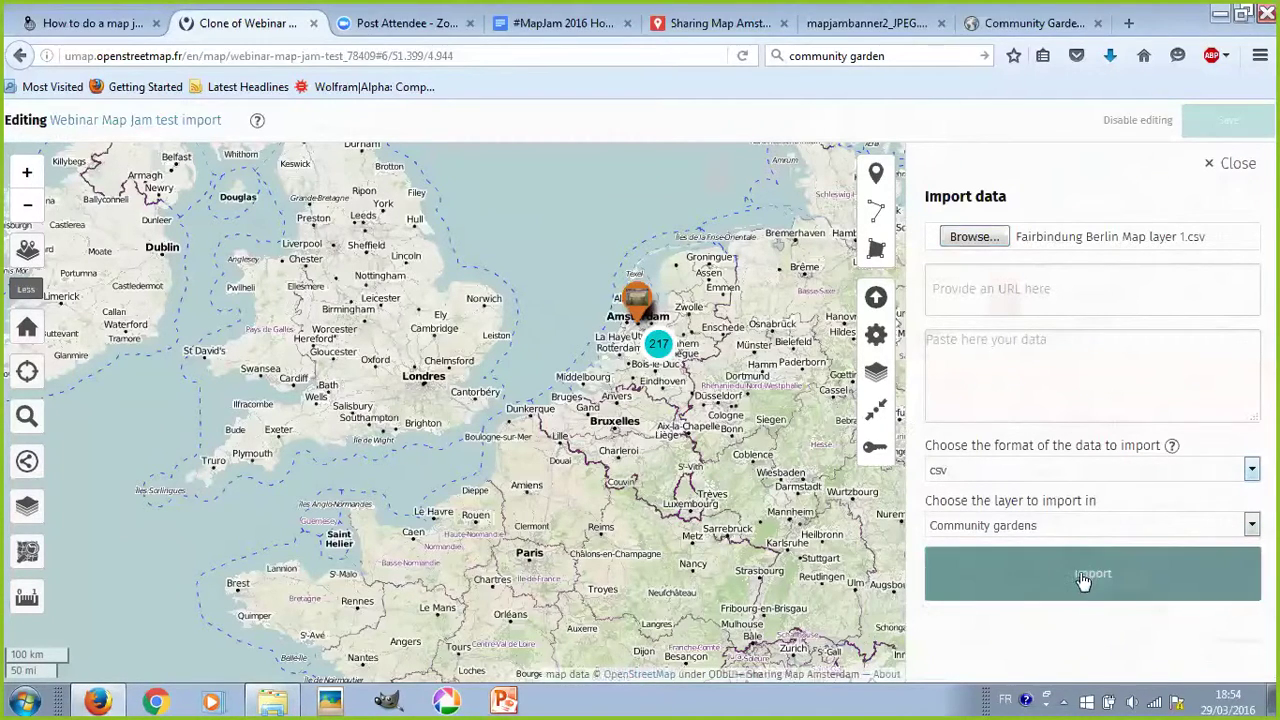
left_click(1049, 528)
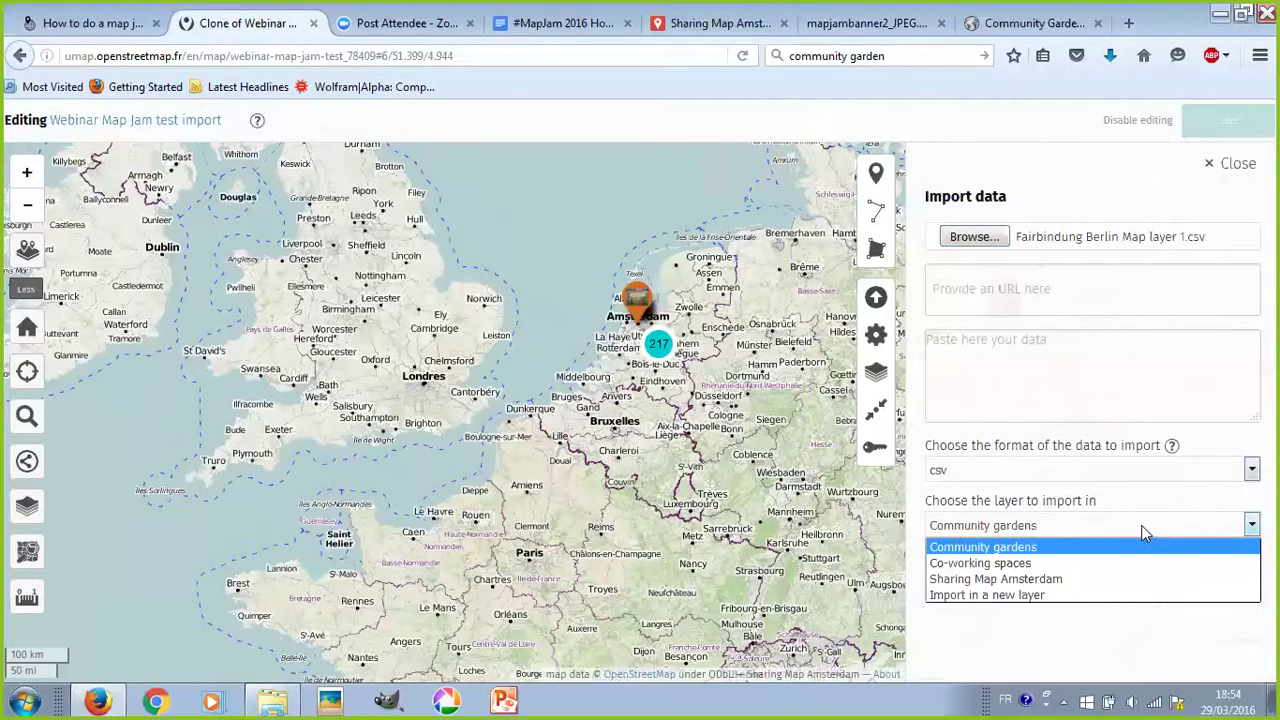
left_click(1027, 598)
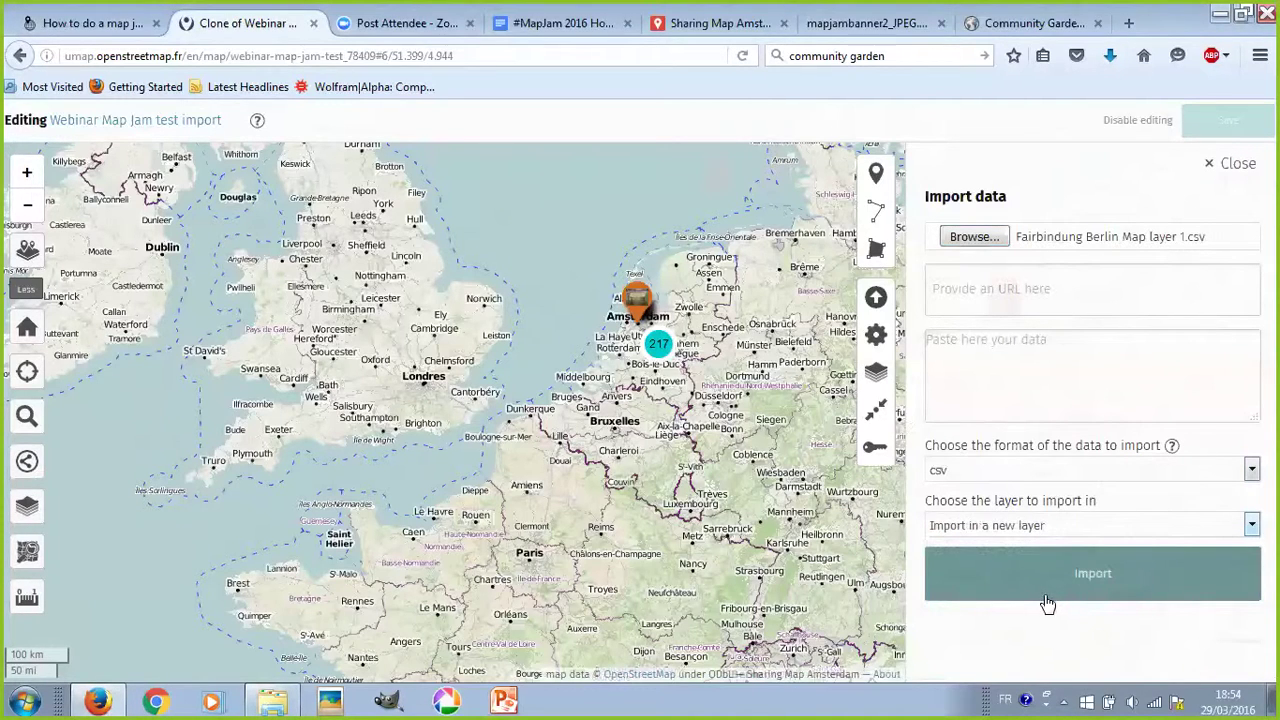
left_click(1023, 598)
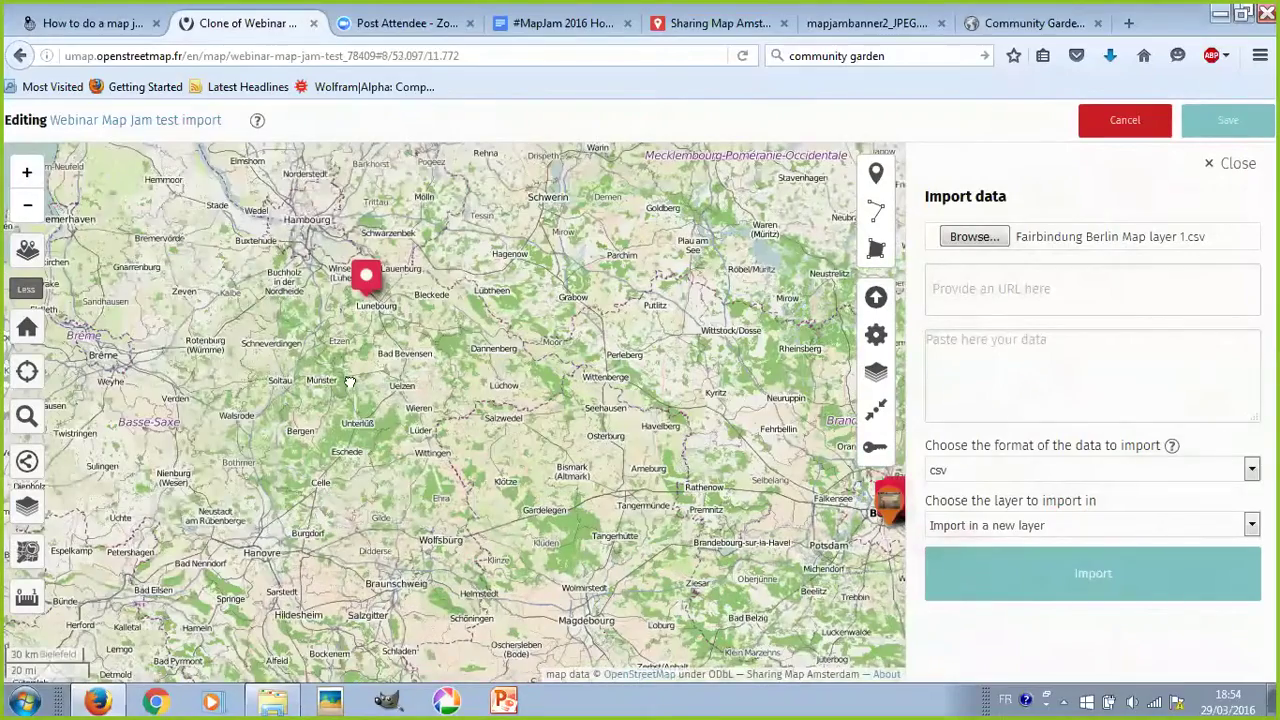
- Centre the map on the imported Berlin markers and save it
left_click_drag(524, 419, 422, 407)
scroll(626, 345, "up", 2)
scroll(480, 432, "up", 3)
left_click_drag(384, 650, 571, 606)
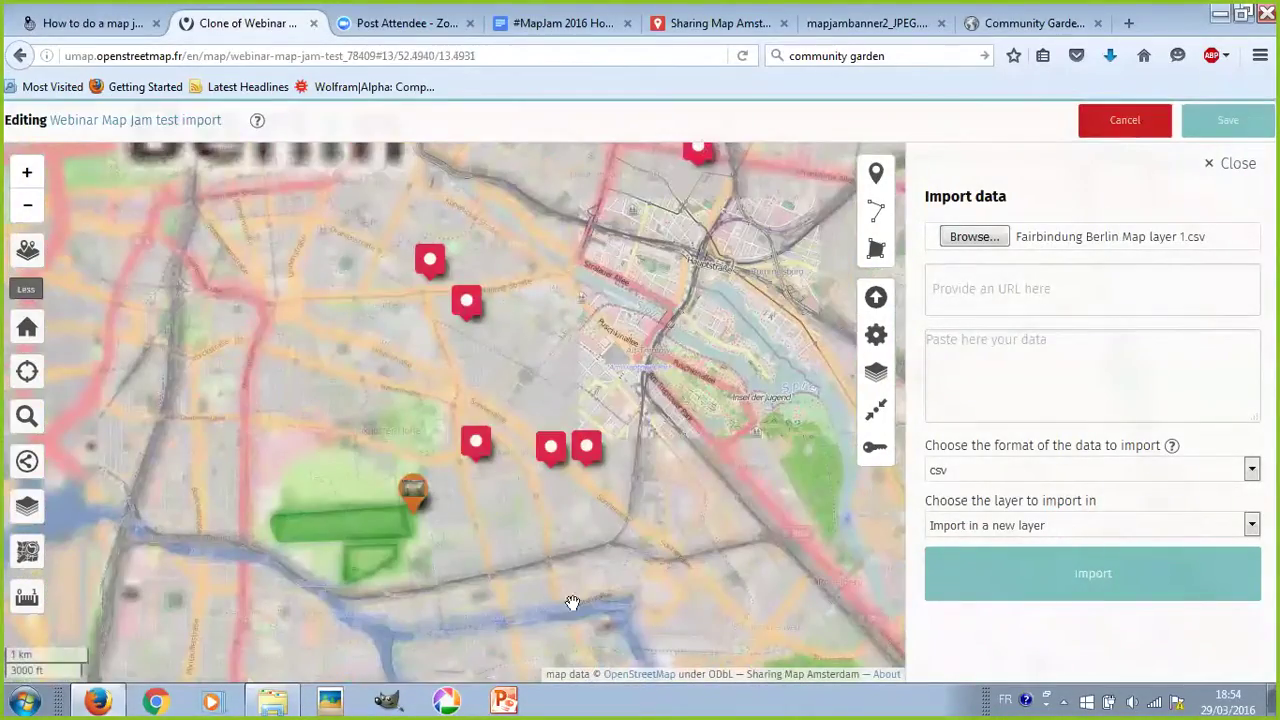
left_click(1236, 120)
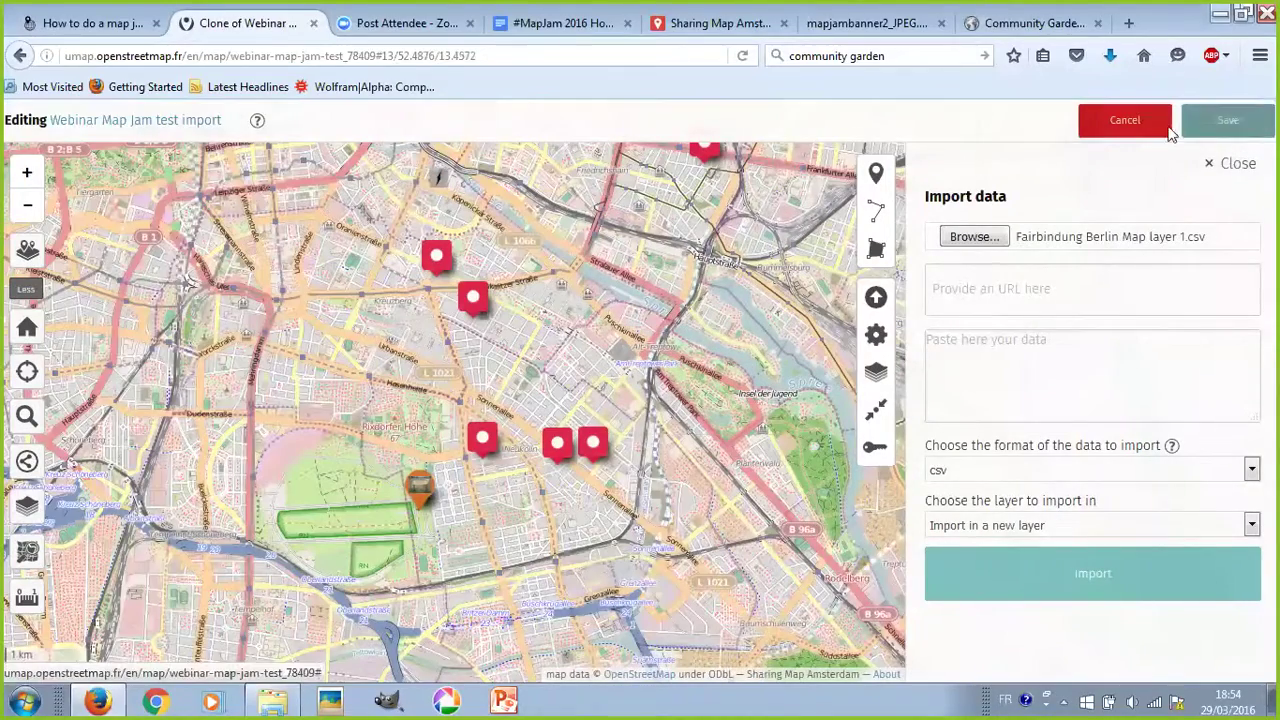
mouse_move(36, 252)
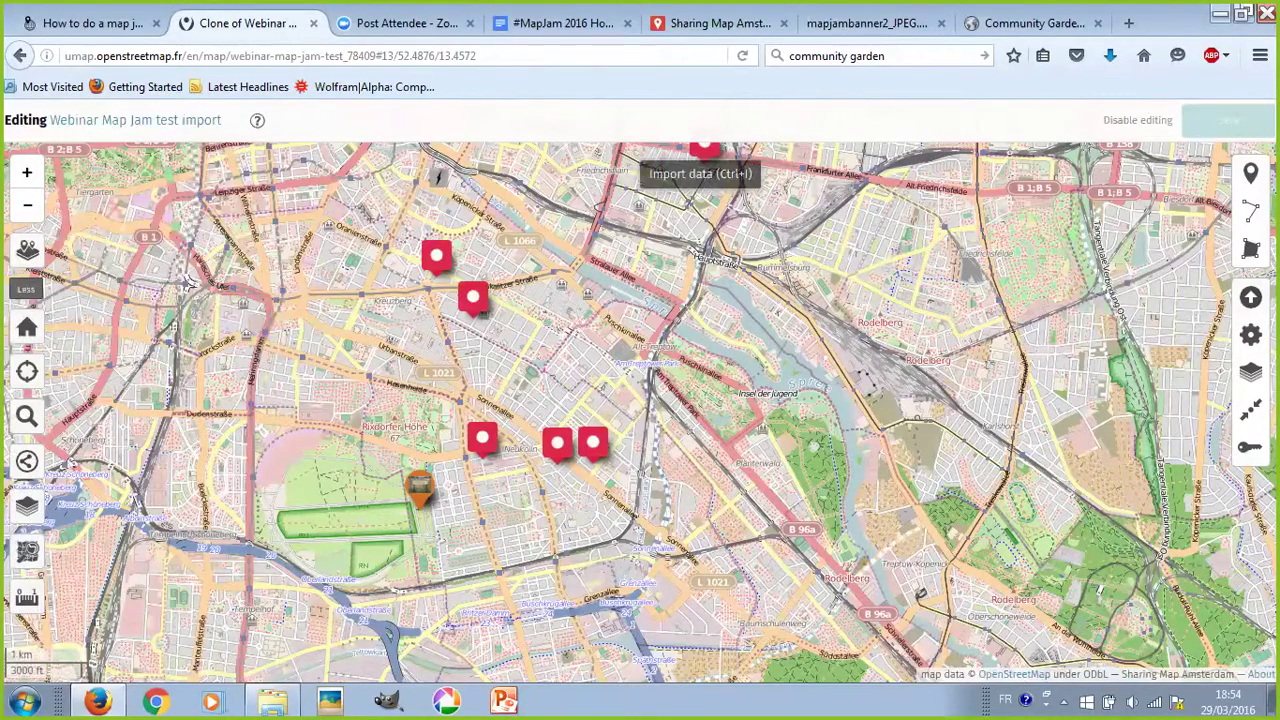
- Import Fairbindung Berlin Map layer 2.csv as csv into a new layer
left_click(1250, 297)
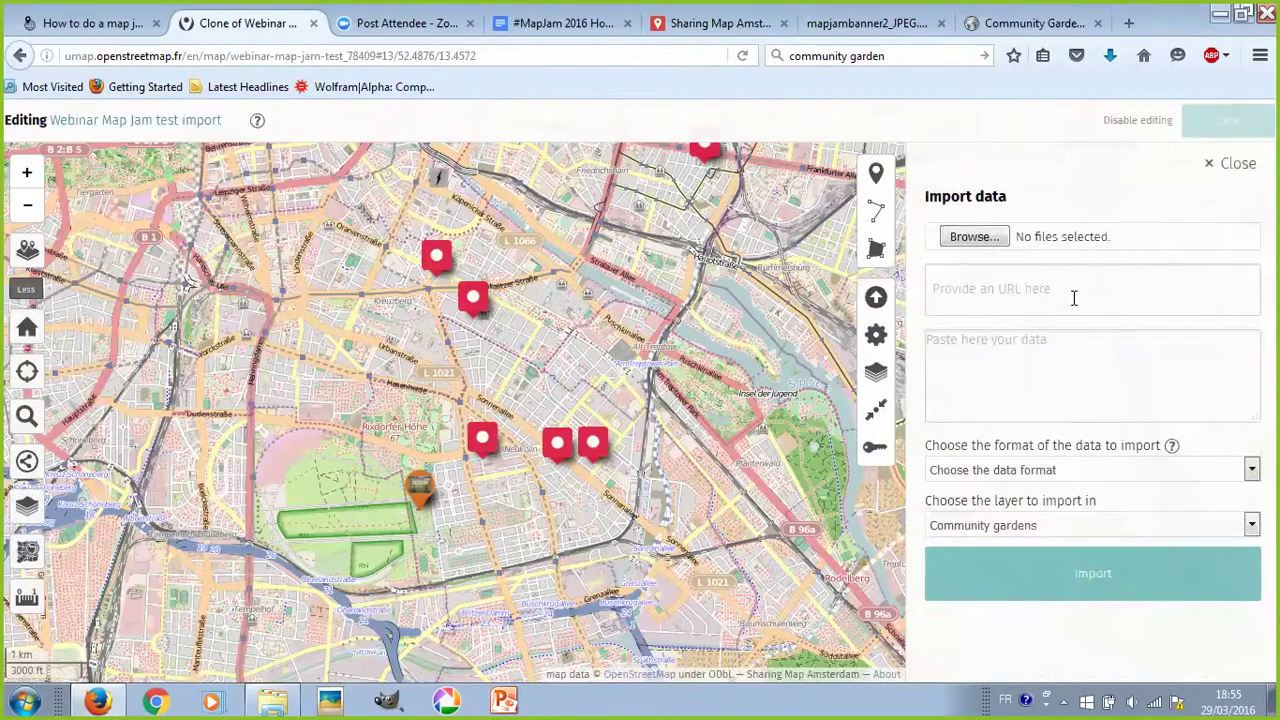
left_click(951, 237)
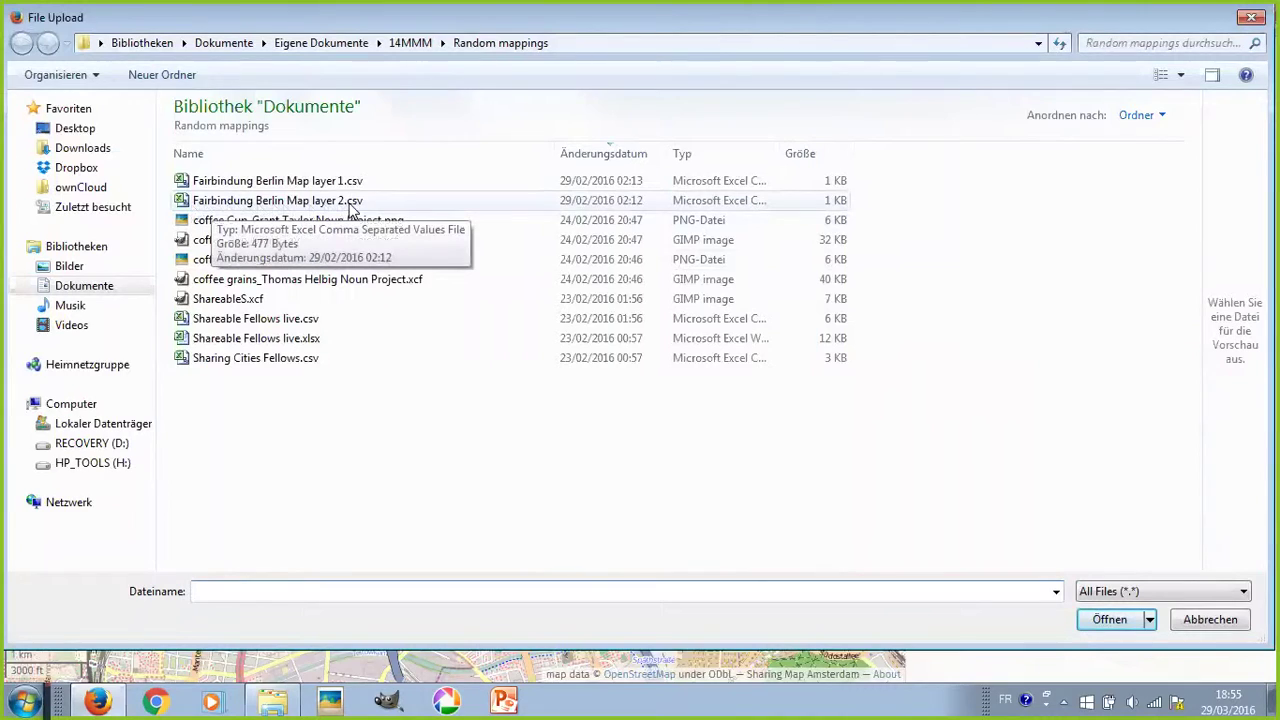
double_click(250, 203)
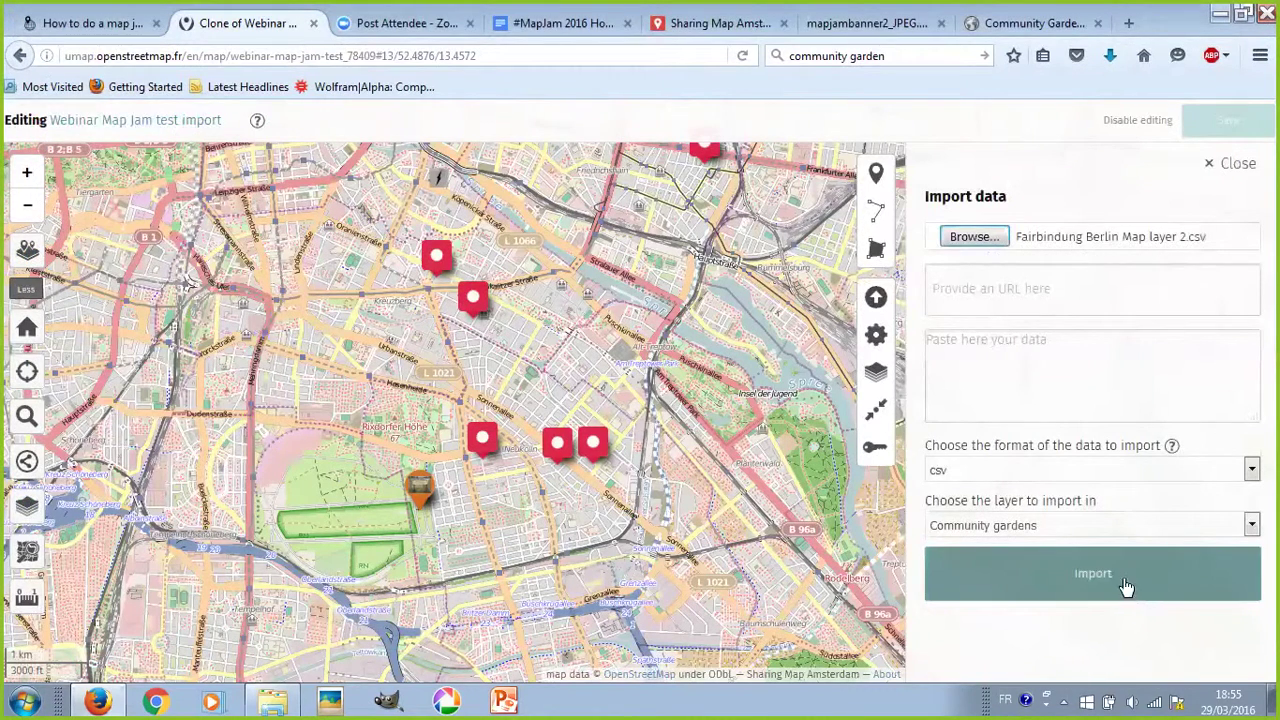
left_click(1026, 473)
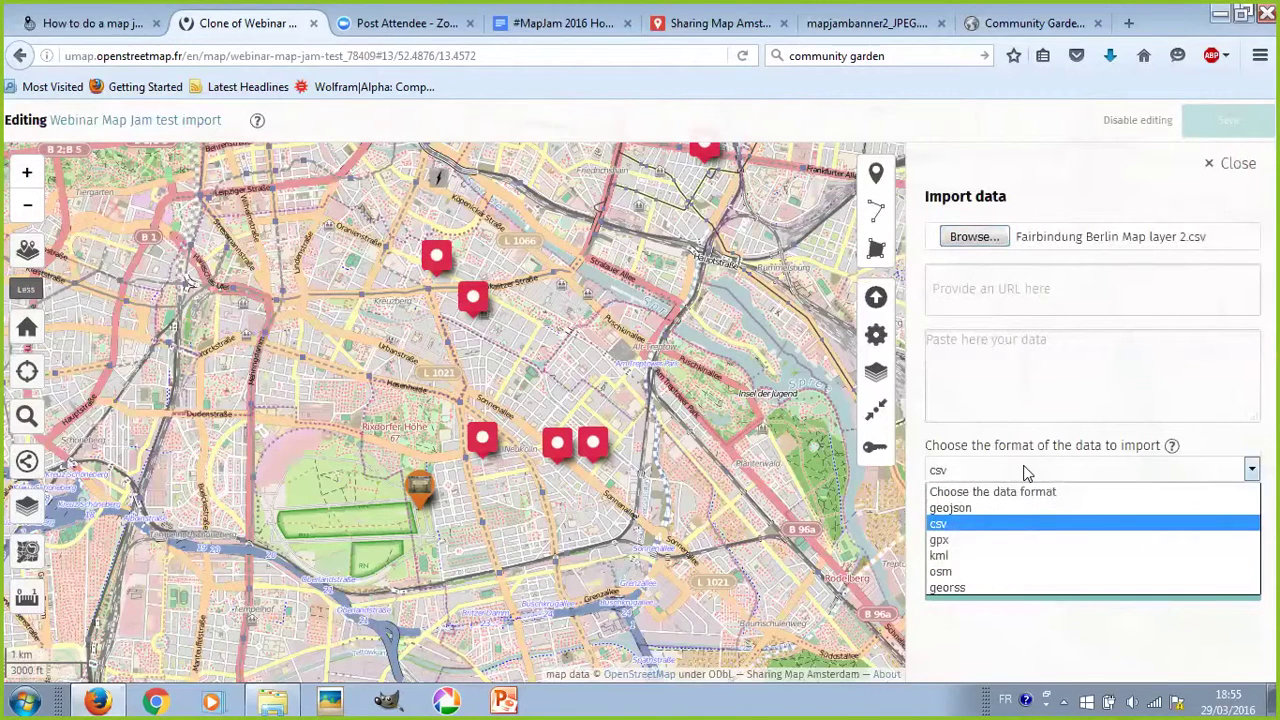
left_click(1026, 473)
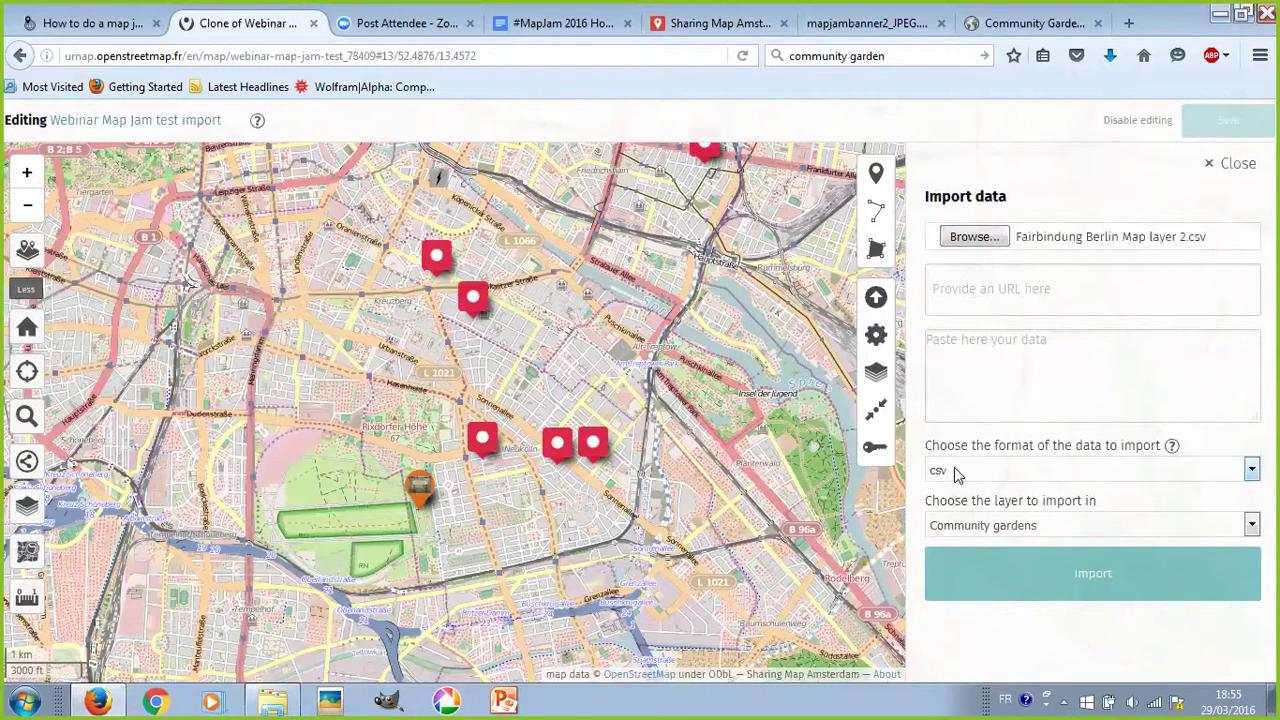
left_click(981, 535)
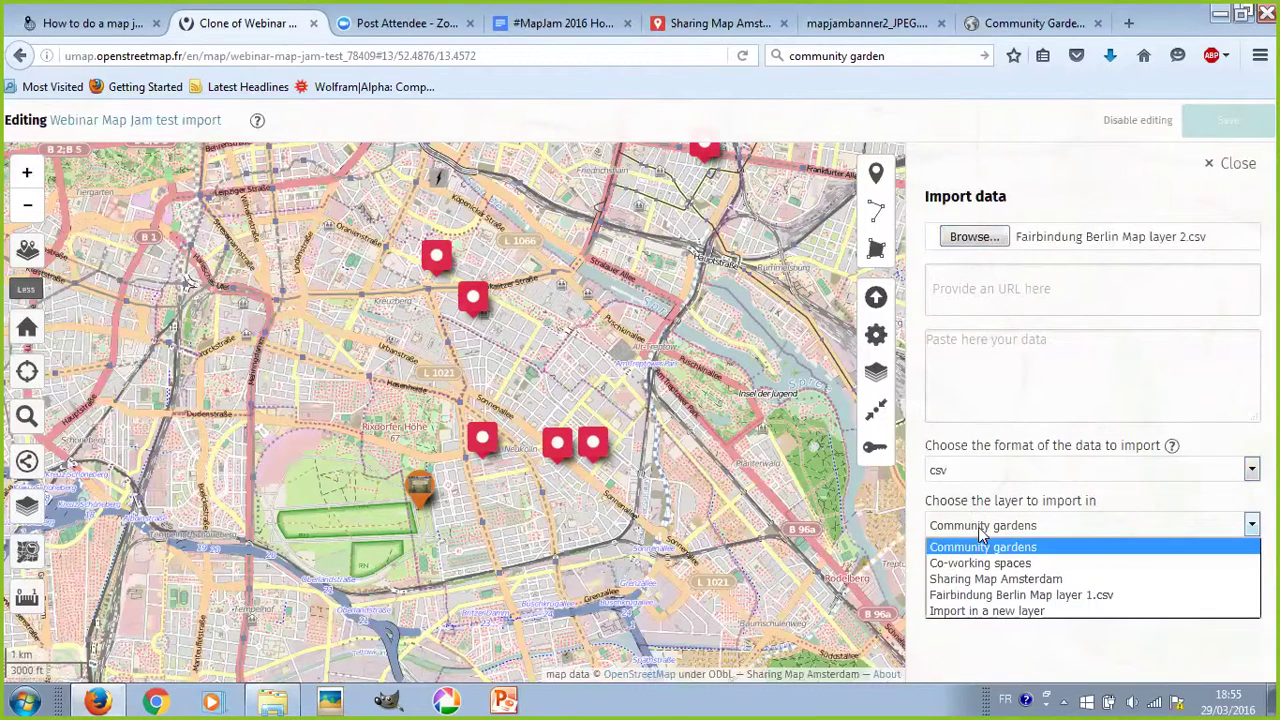
left_click(1002, 611)
left_click(1002, 587)
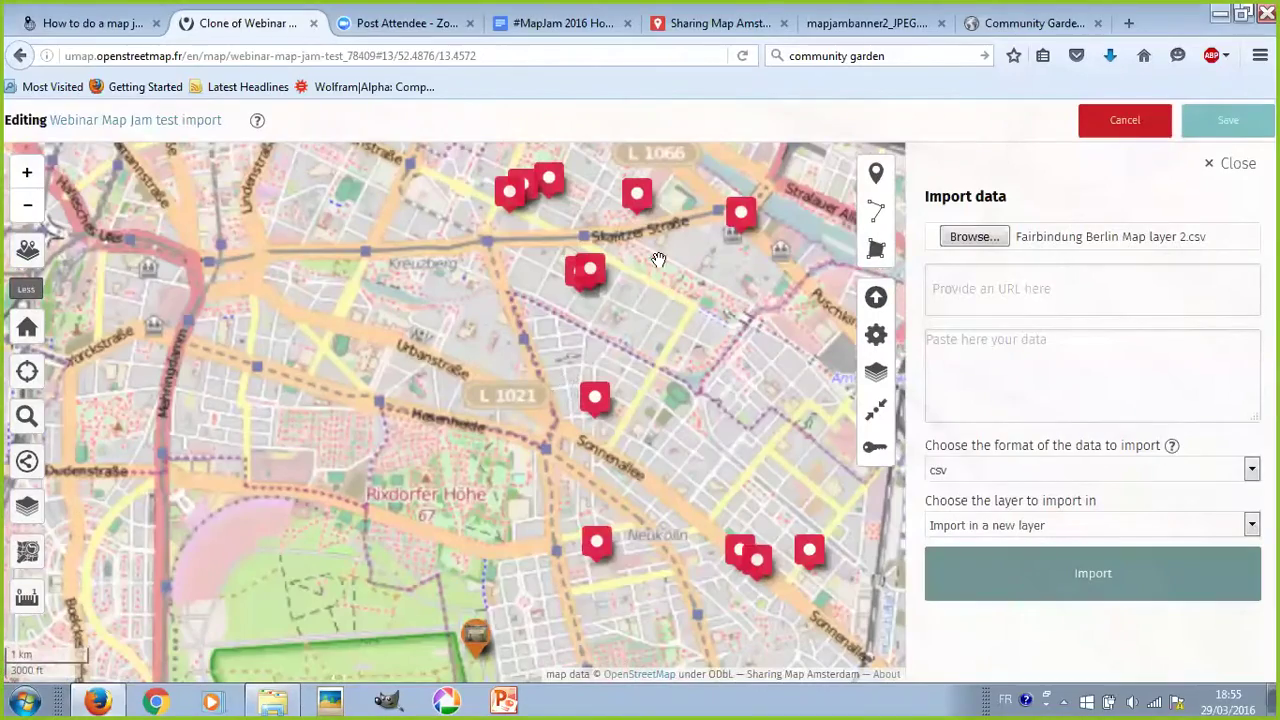
- Rename the first Berlin layer to 'Fairbindung Berlin Map layer 1' by removing .csv
scroll(655, 365, "down", 1)
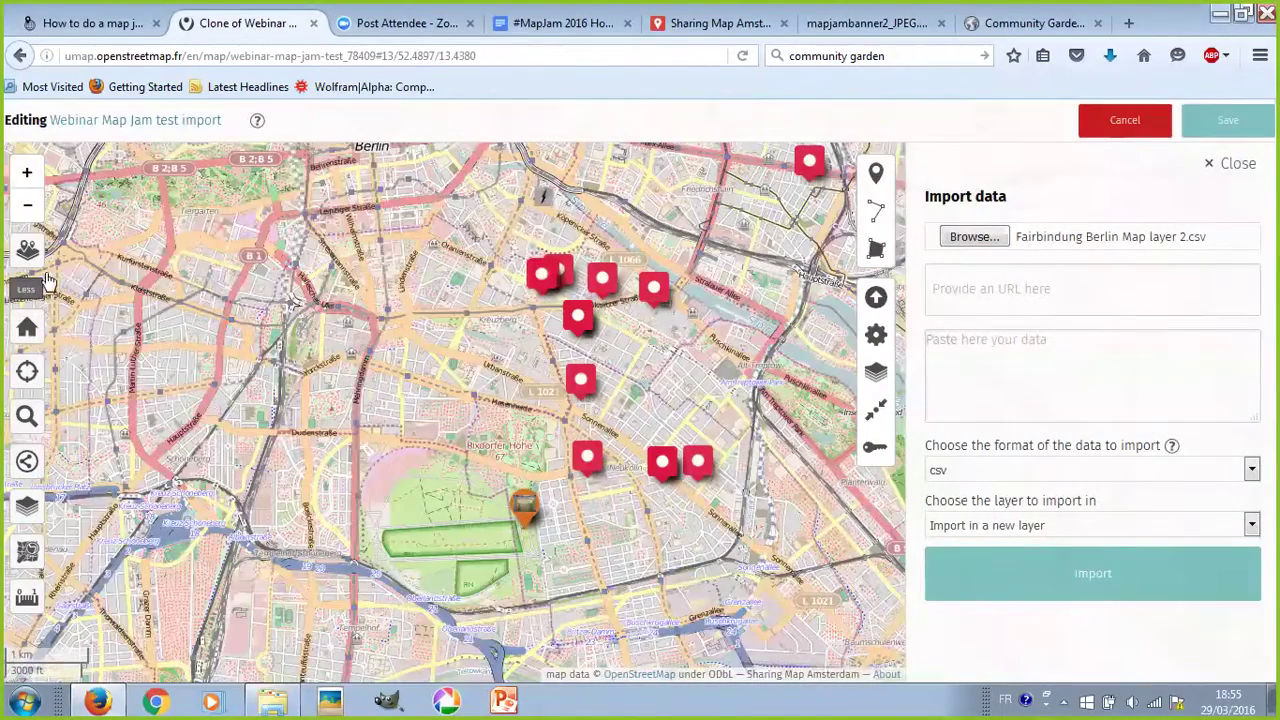
mouse_move(72, 333)
scroll(75, 333, "down", 2)
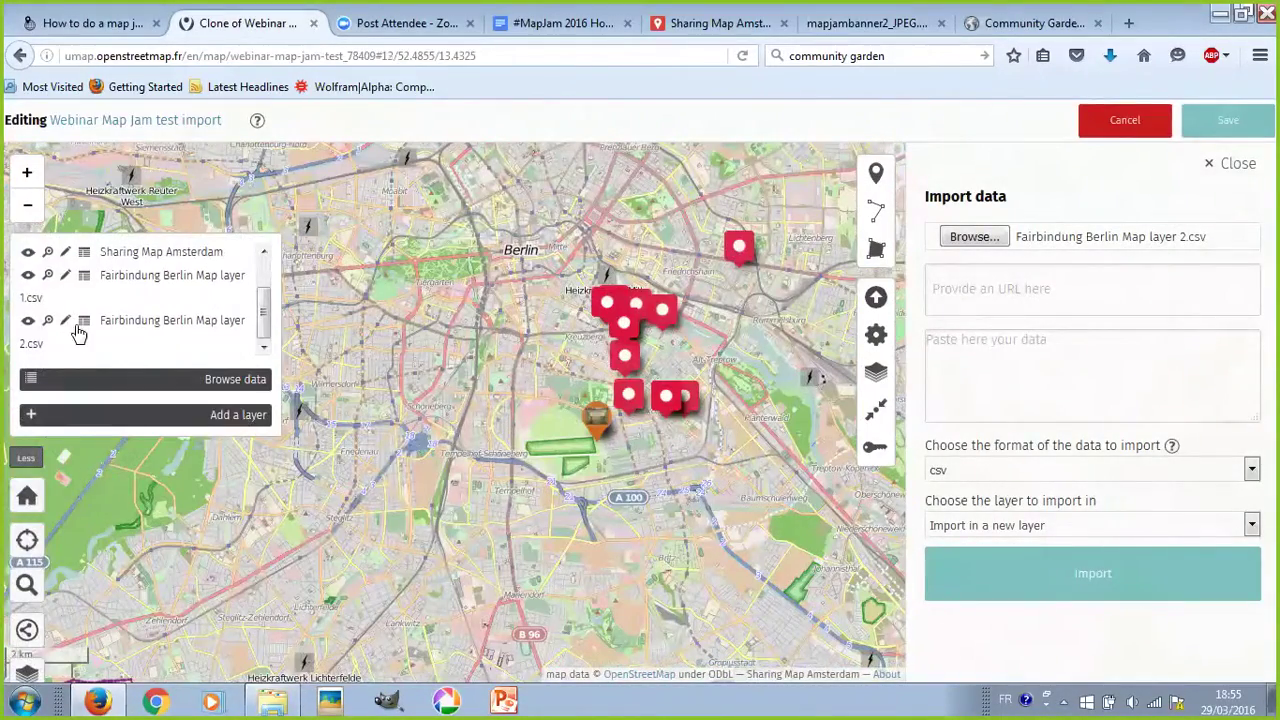
scroll(85, 335, "up", 2)
scroll(95, 337, "down", 2)
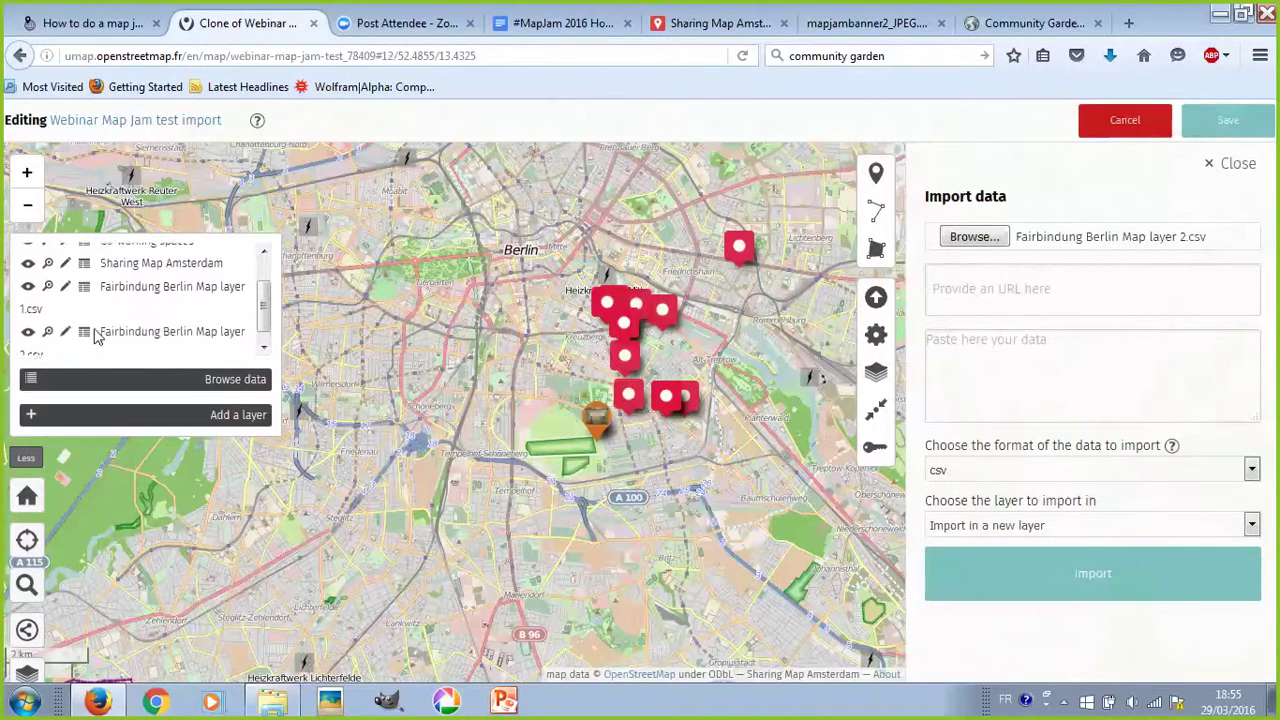
left_click(65, 277)
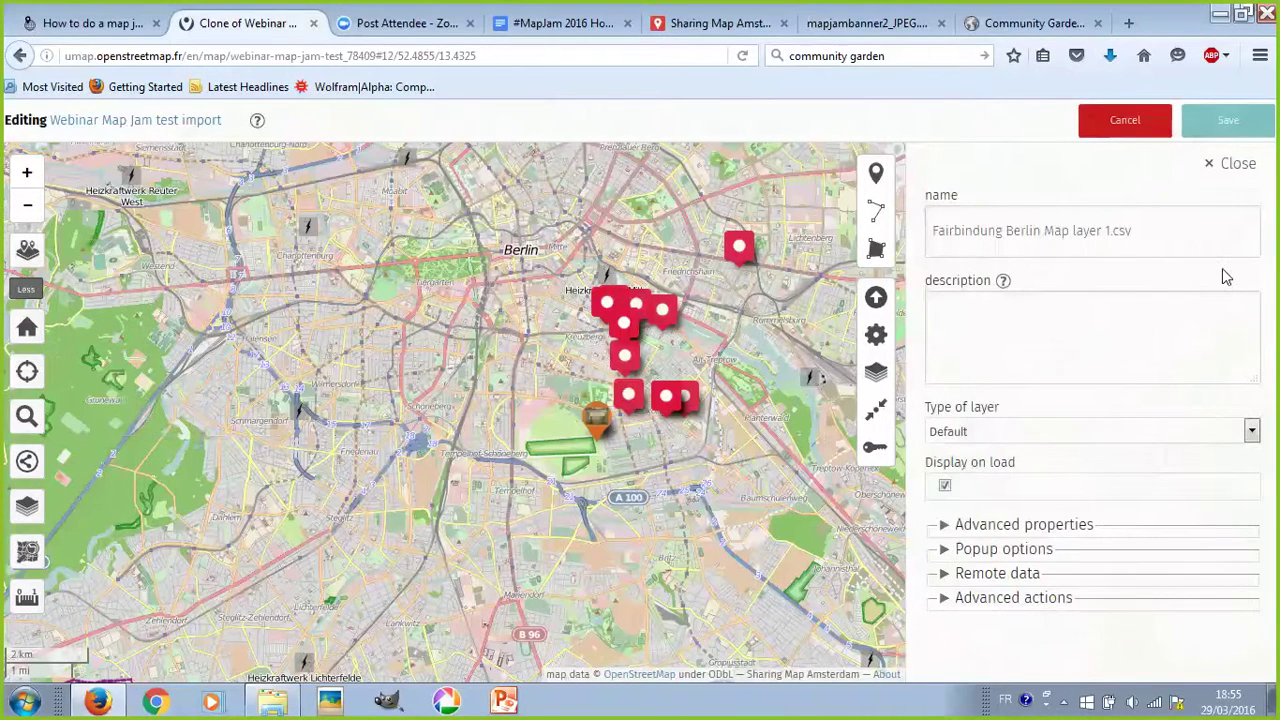
left_click(1137, 229)
key("BackSpace")
key("BackSpace")
key("BackSpace")
key("BackSpace")
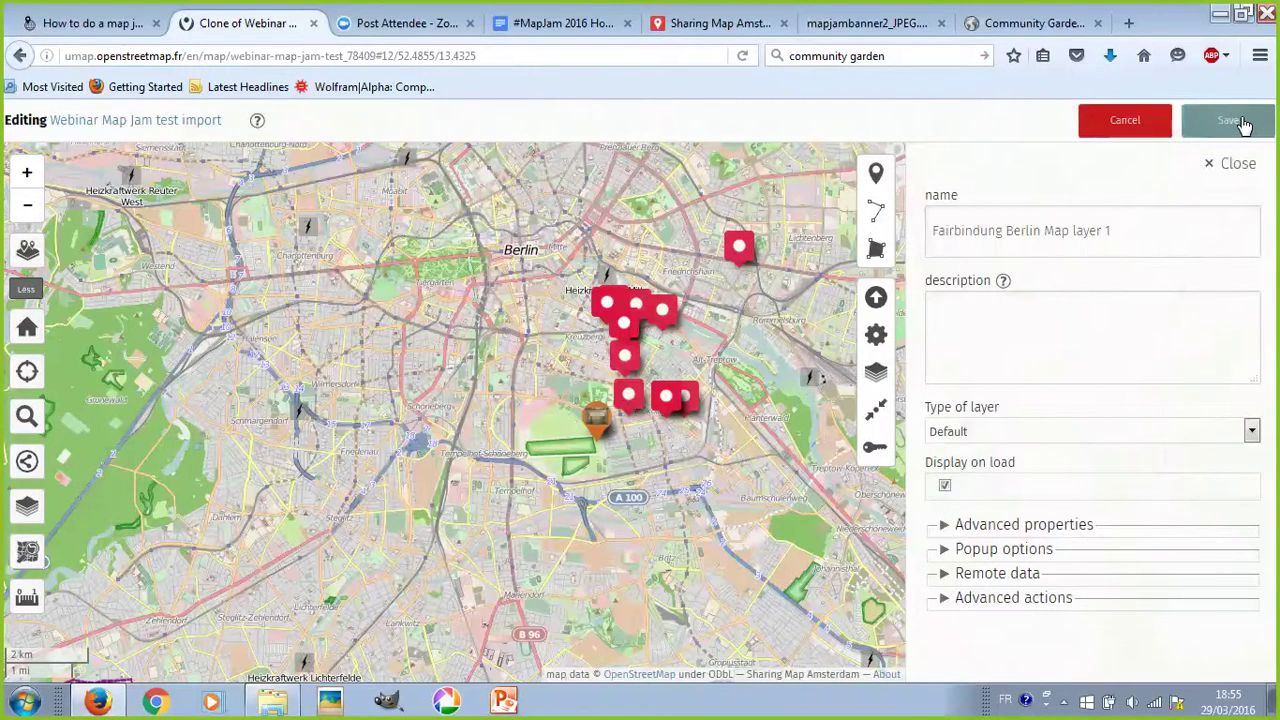
- Set the layer's colour to PaleTurquoise and save the map
left_click(1023, 524)
scroll(1025, 526, "down", 3)
left_click(1023, 316)
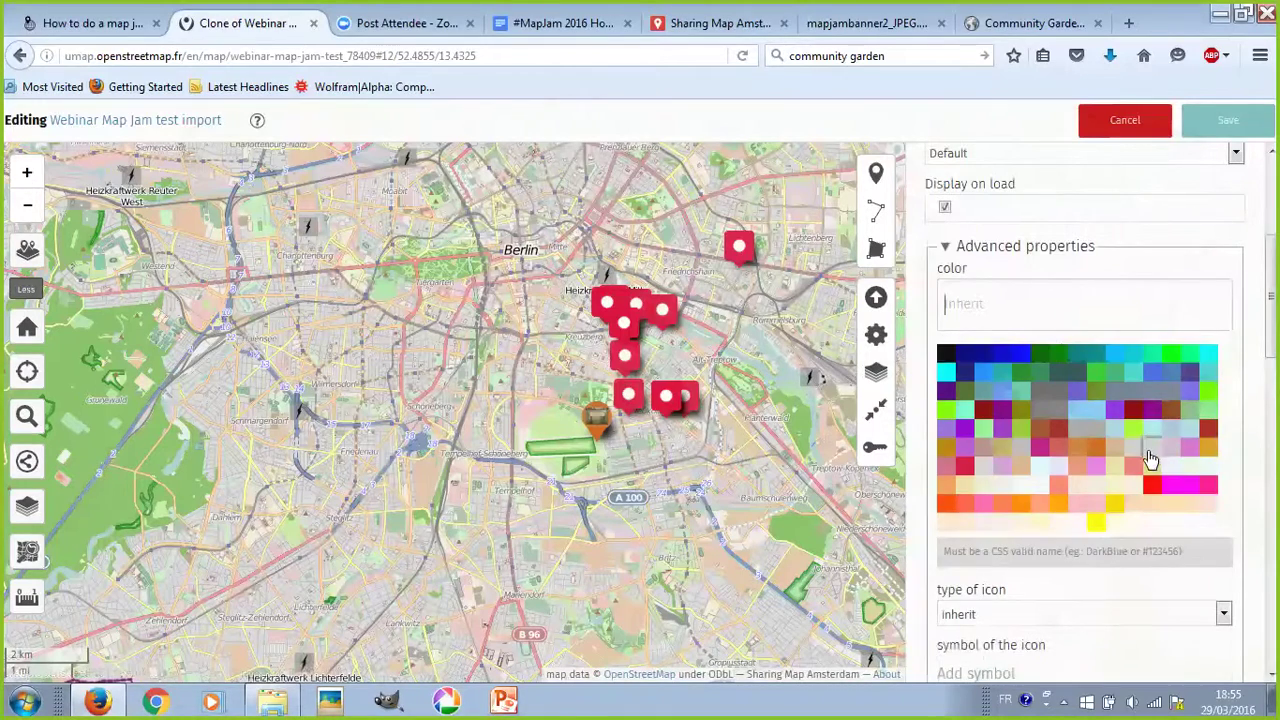
left_click(1147, 438)
left_click(1248, 121)
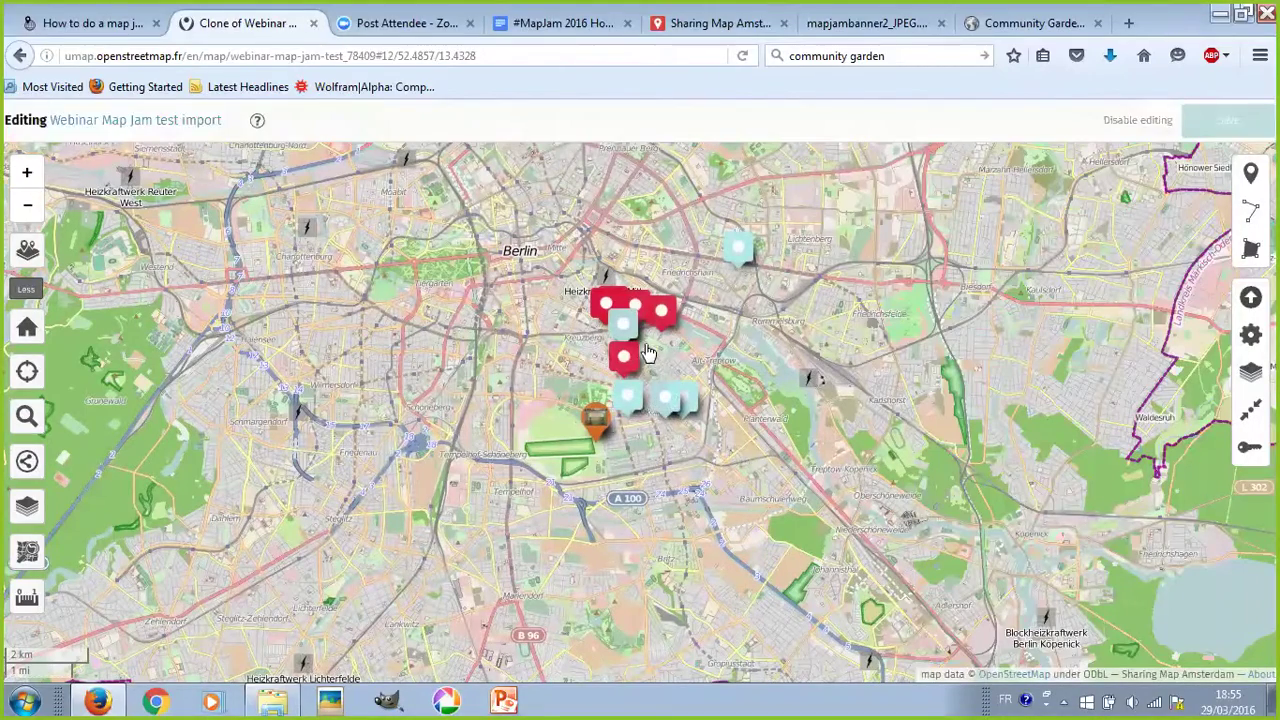
scroll(731, 347, "down", 1)
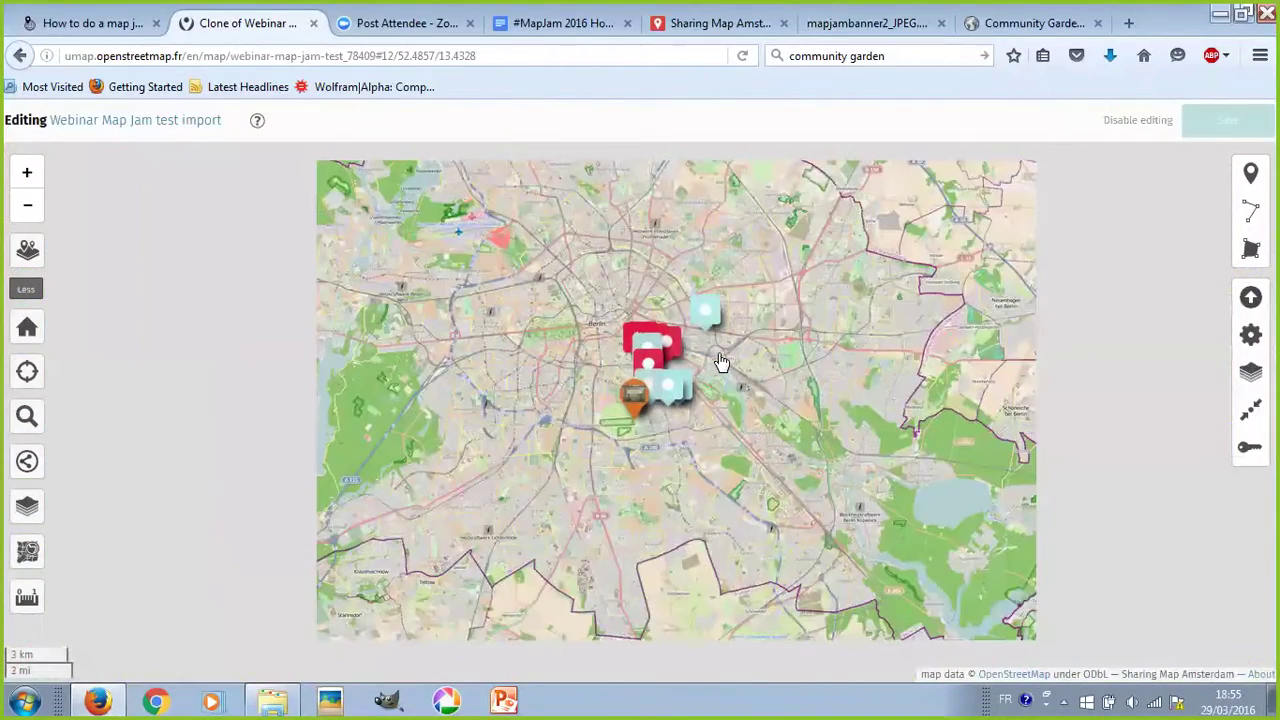
scroll(722, 362, "down", 3)
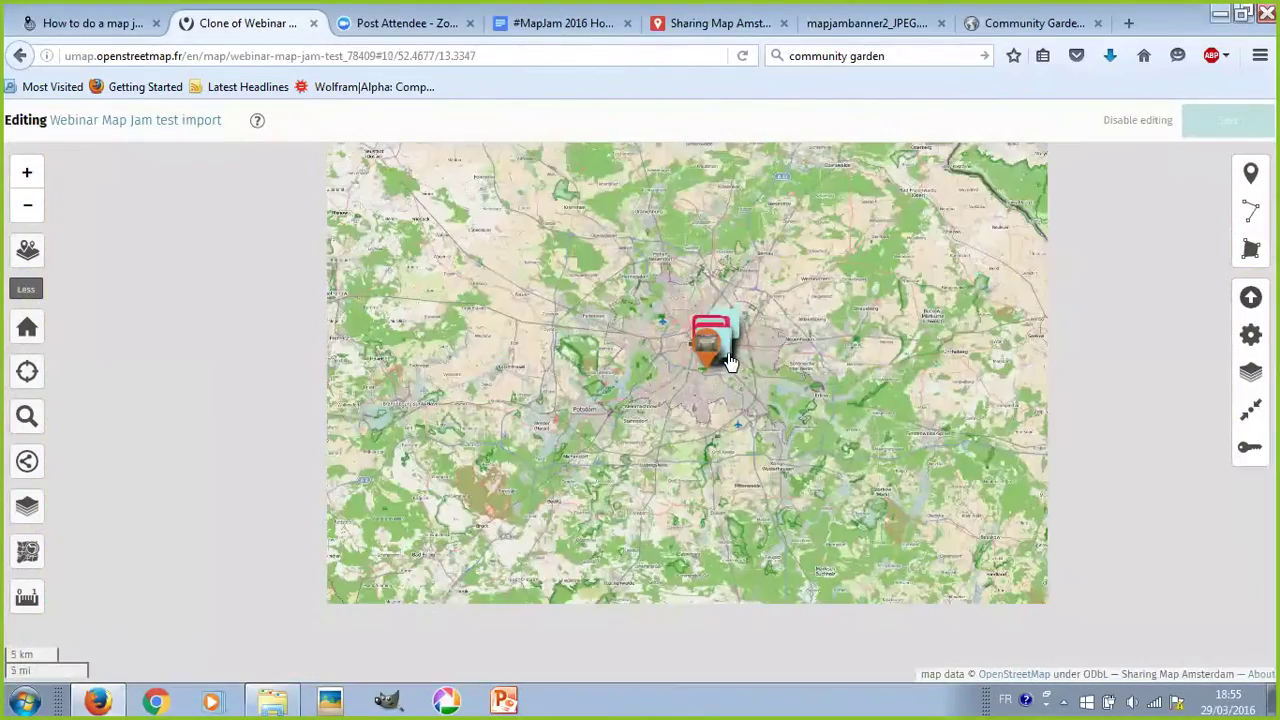
scroll(738, 390, "up", 1)
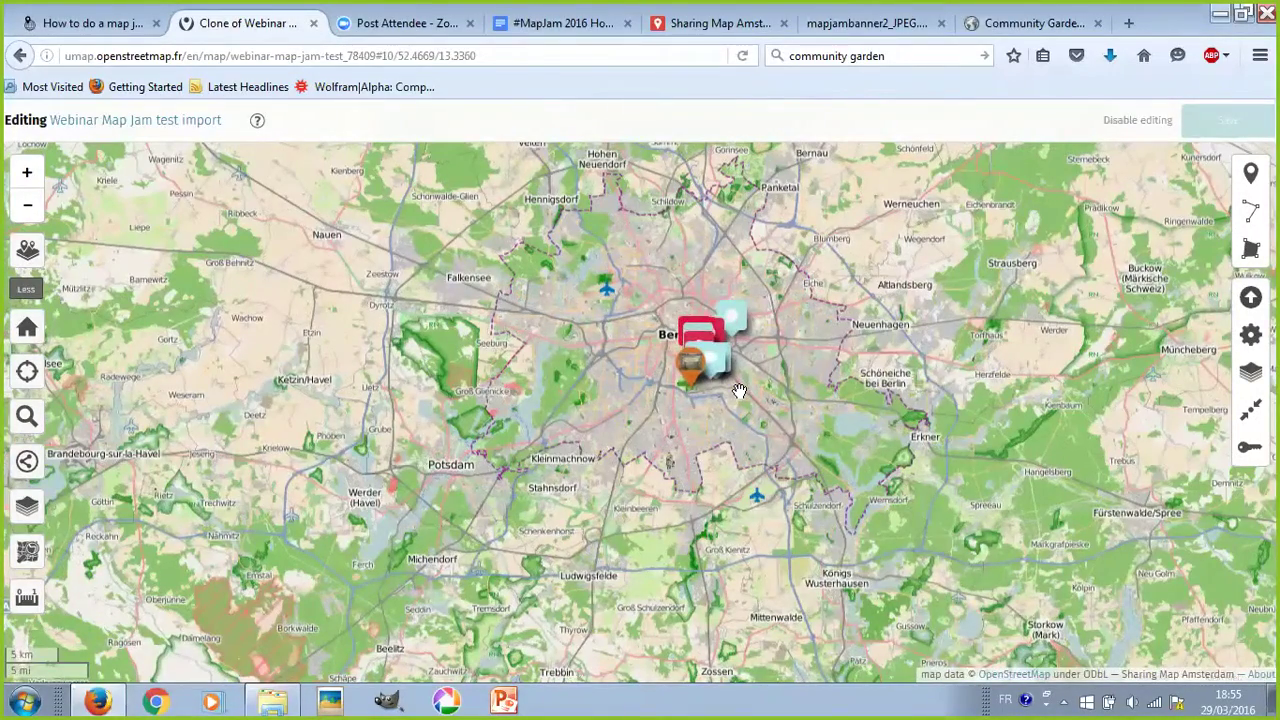
scroll(738, 390, "up", 1)
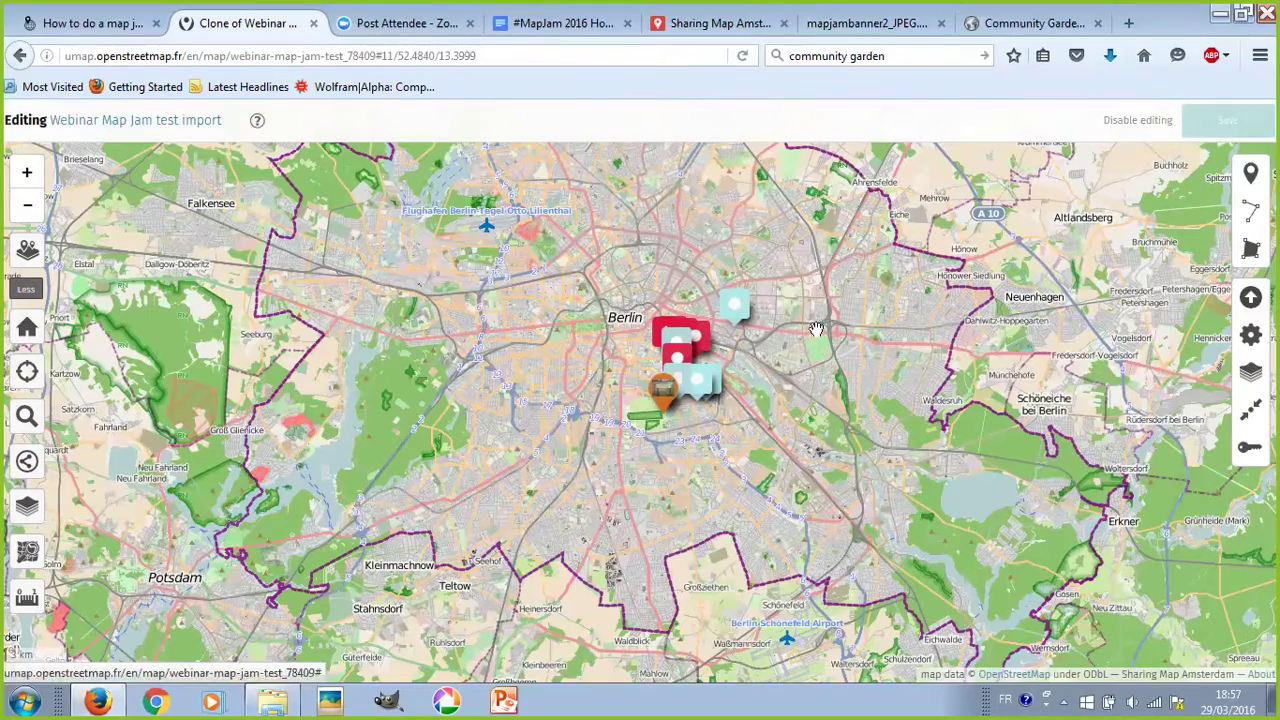
left_click(696, 385)
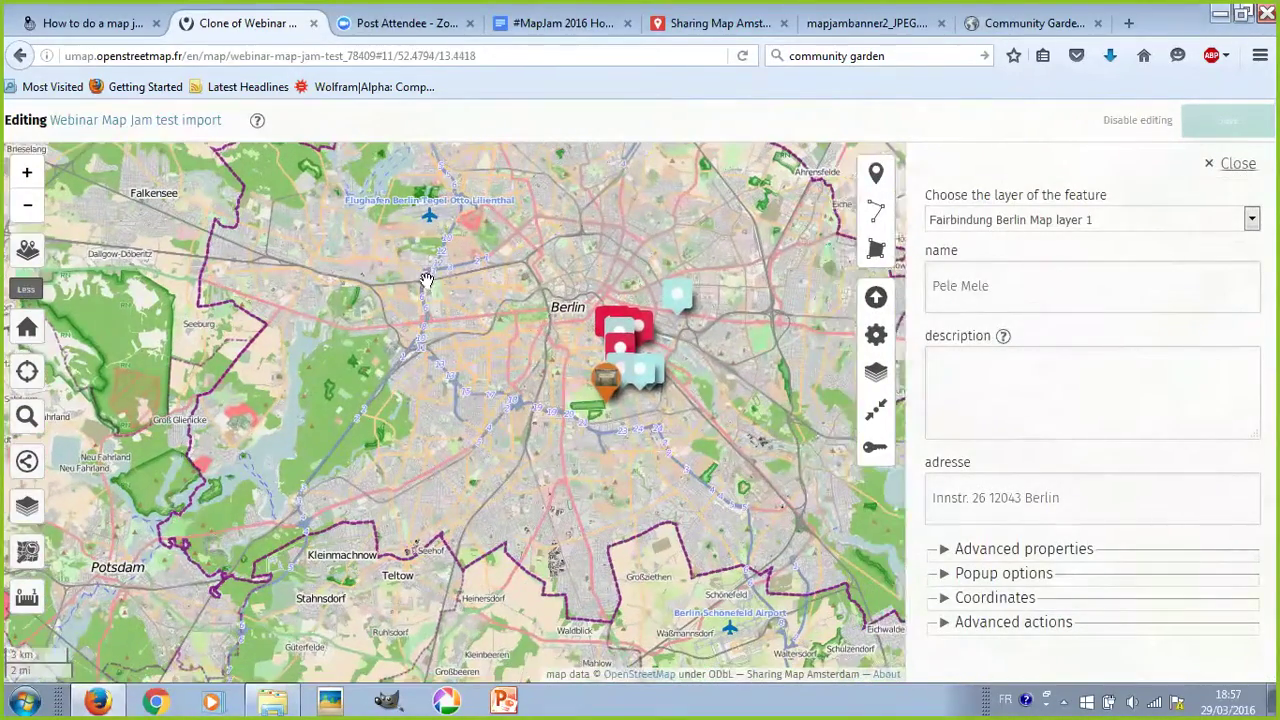
- Close the Pele Mele marker's details and switch to the #MapJam 2016 Host Guide document
left_click(596, 350)
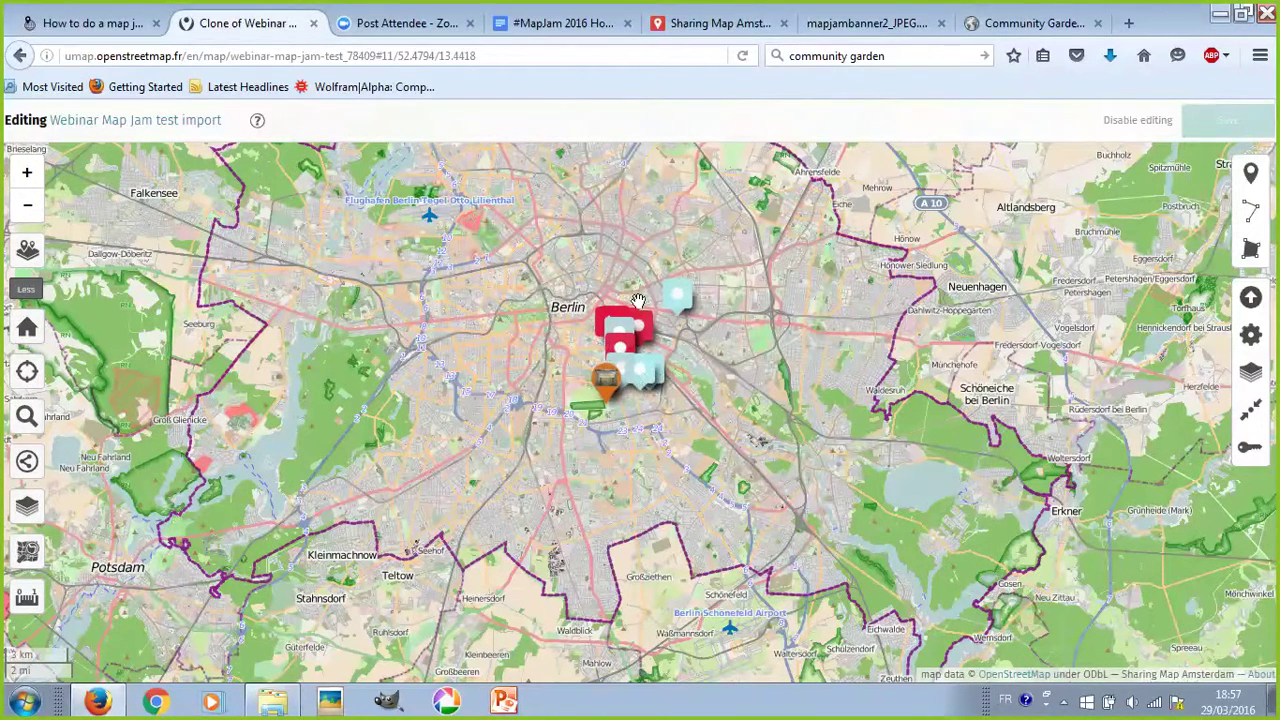
mouse_move(675, 305)
left_click(539, 31)
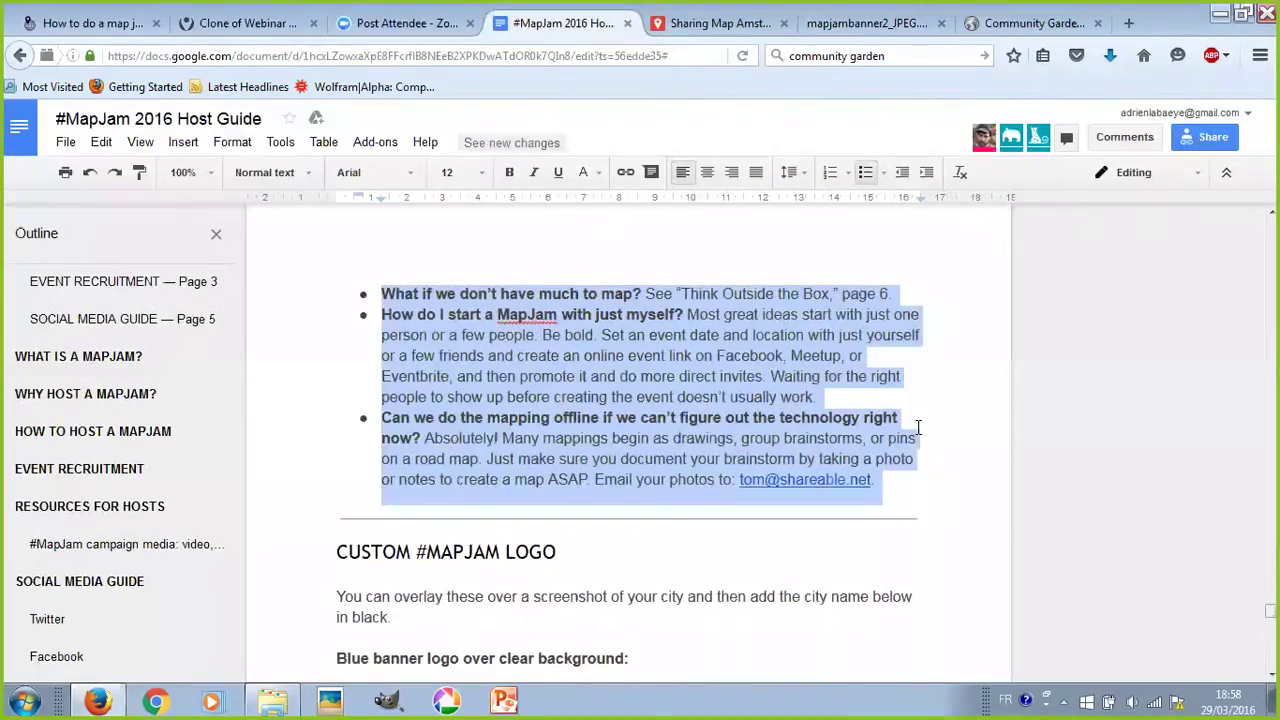